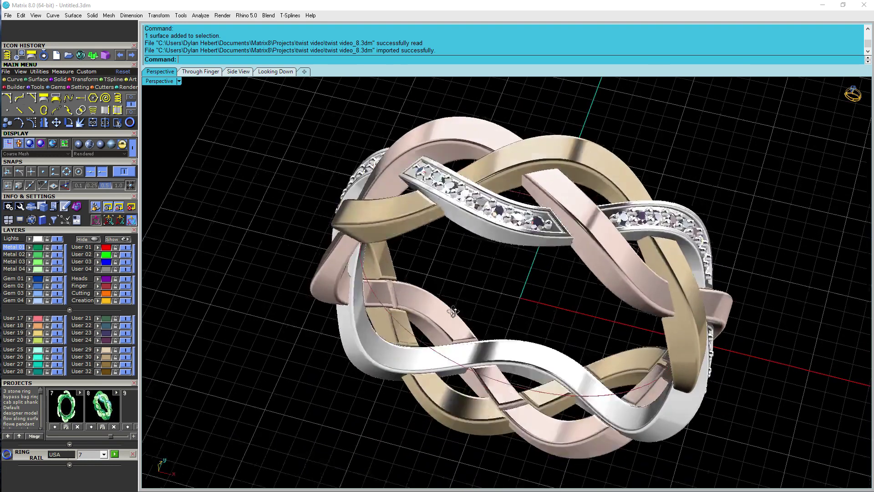
# Select everything in the braided ring model and start a new empty model without saving.
pyautogui.click(133, 147)
pyautogui.moveTo(285, 117); pyautogui.dragTo(814, 490)
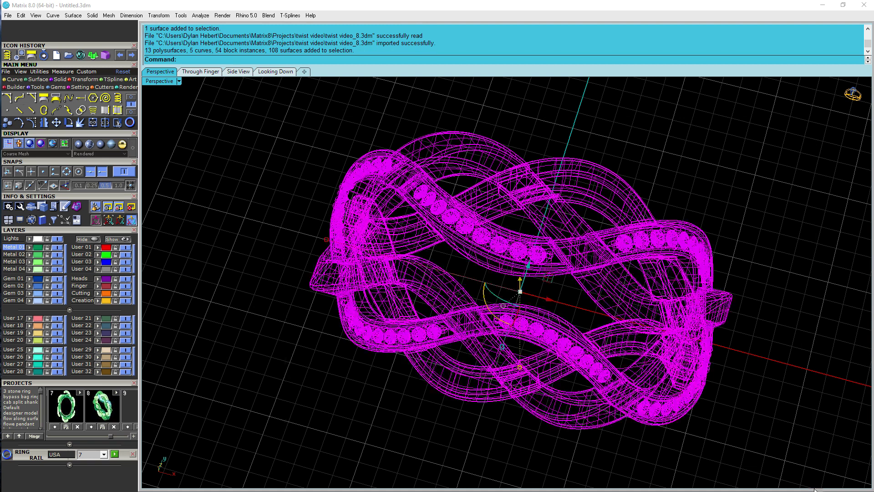
pyautogui.click(8, 15)
pyautogui.click(18, 23)
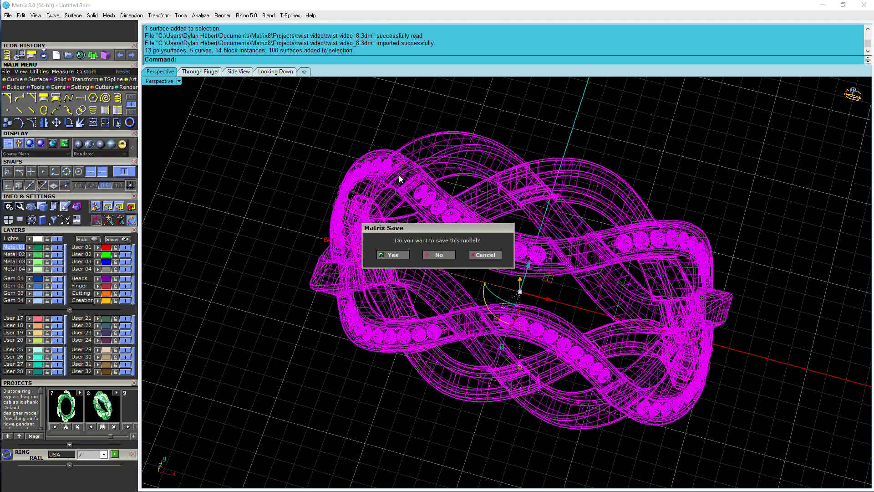
pyautogui.click(438, 254)
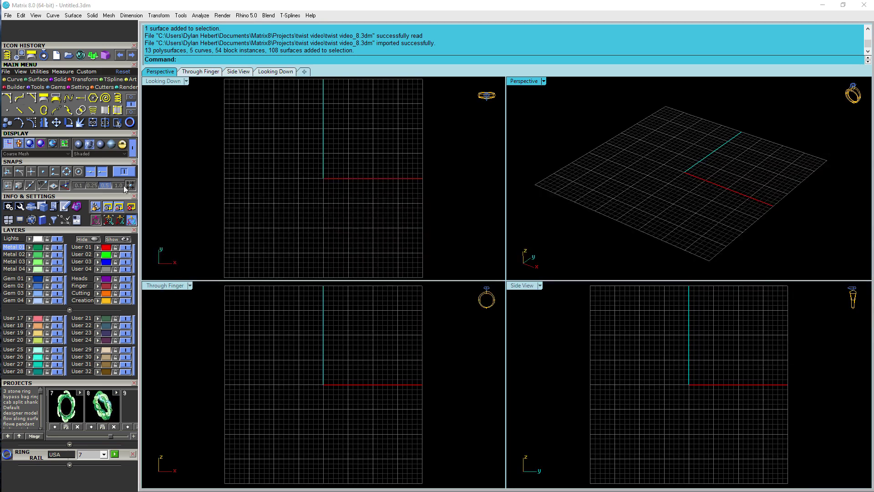
# Create a USA size 7 ring rail and extrude it straight to both sides, about 4 mm each way, as an open surface.
pyautogui.click(116, 455)
pyautogui.click(648, 169)
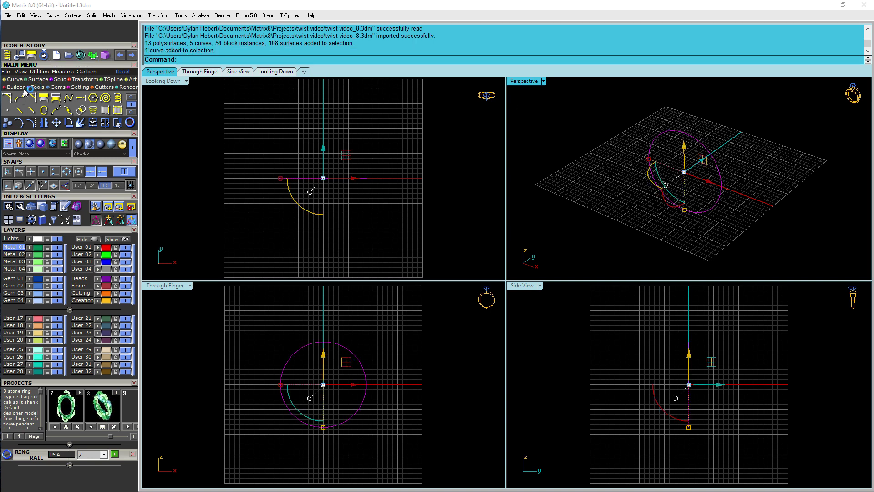
pyautogui.click(35, 80)
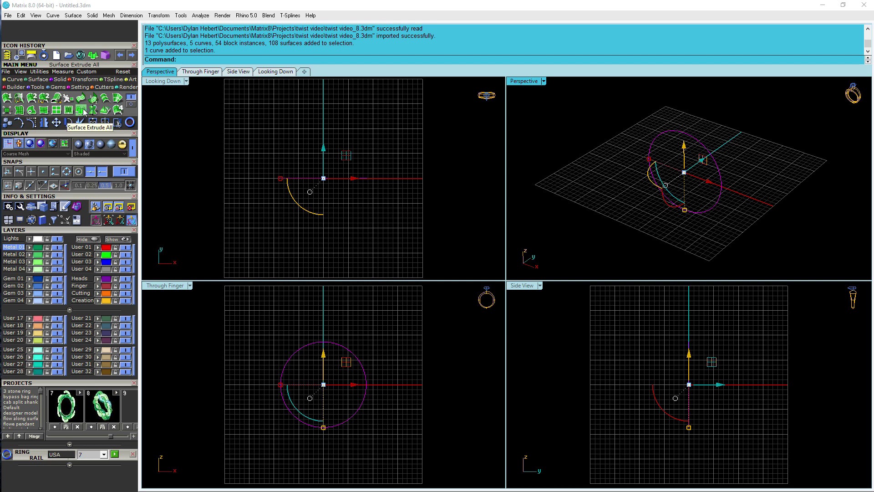
pyautogui.click(56, 80)
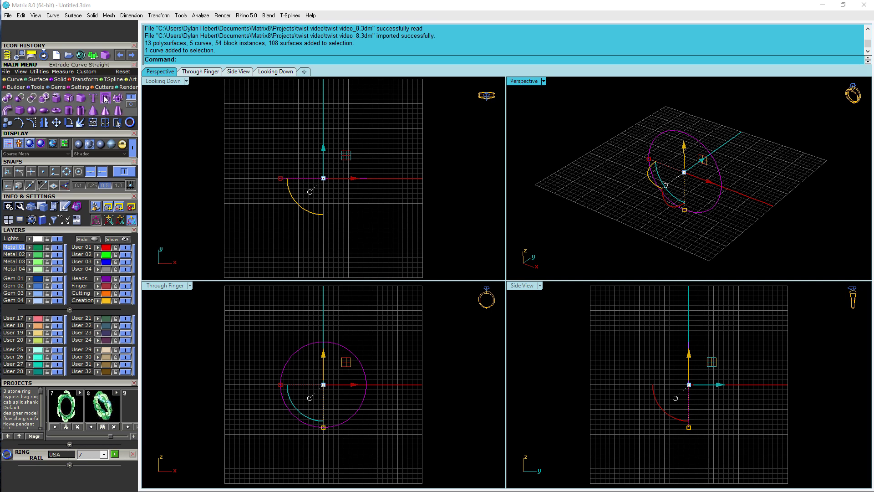
pyautogui.click(34, 81)
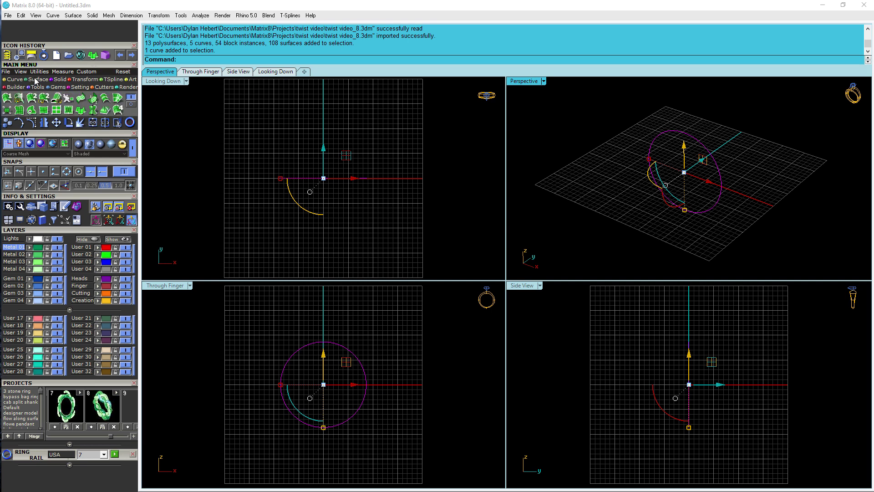
pyautogui.click(79, 110)
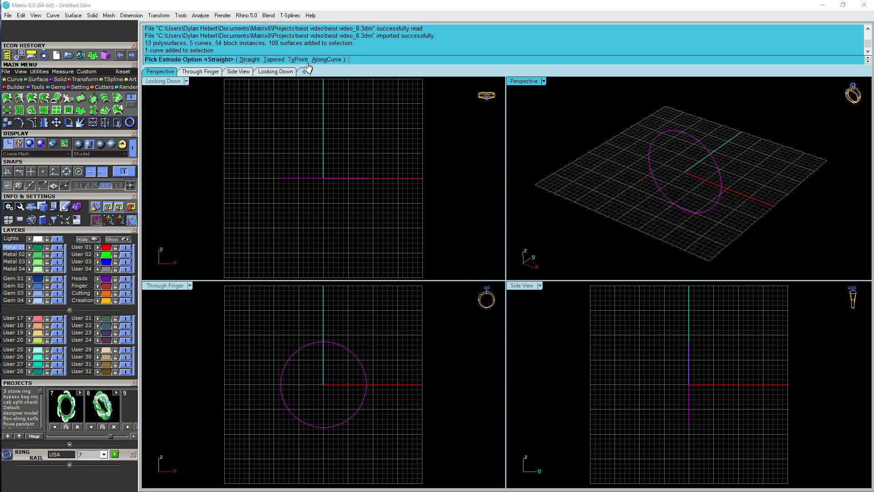
pyautogui.press('Return')
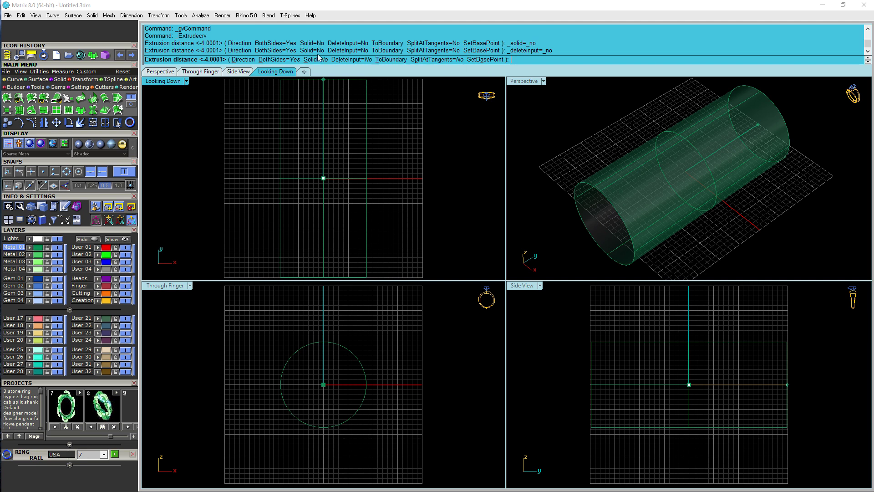
pyautogui.moveTo(686, 170); pyautogui.dragTo(677, 158, button='right')
pyautogui.scroll(4, 717, 164)
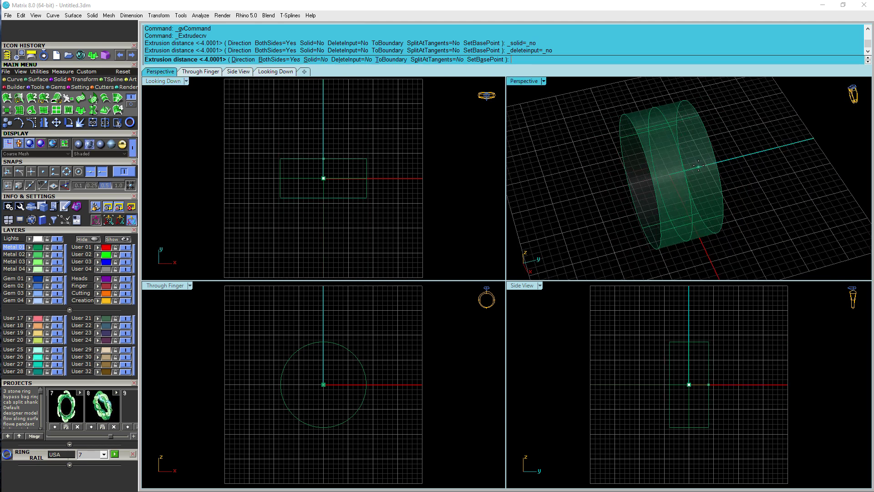
pyautogui.scroll(5, 323, 161)
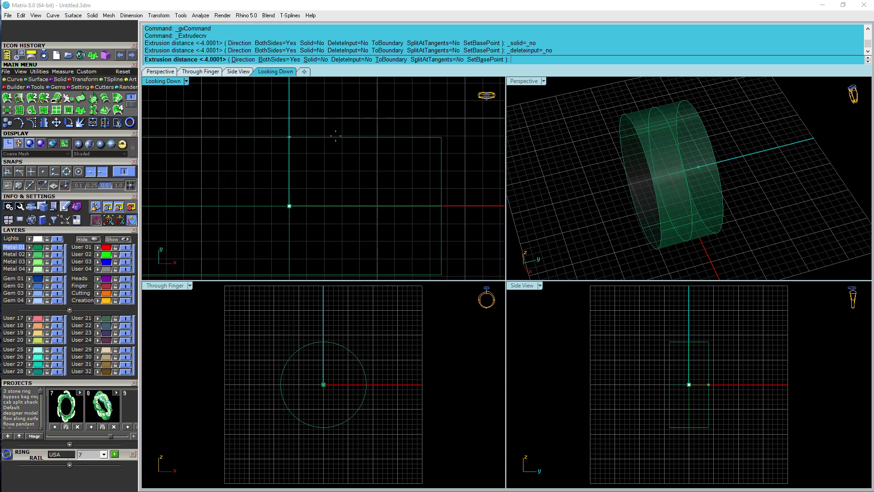
pyautogui.click(338, 135)
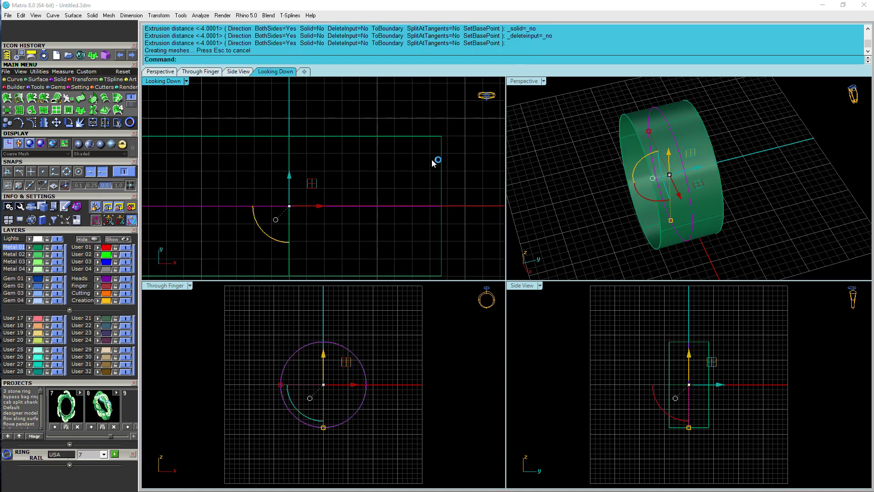
# Switch the viewports to the Plastic display mode.
pyautogui.click(80, 145)
pyautogui.click(335, 113)
pyautogui.scroll(-3, 394, 163)
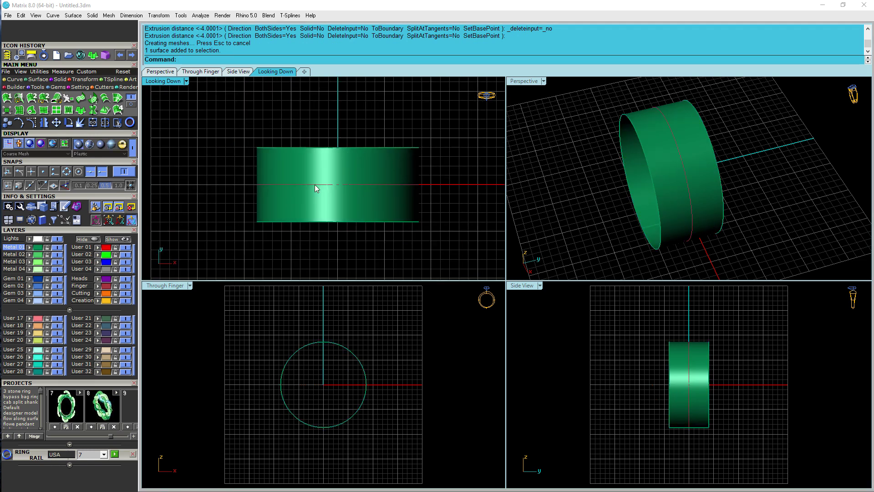
# Create flat UV curves from the cylindrical band surface, including the ring rail curve on it.
pyautogui.moveTo(360, 207); pyautogui.dragTo(365, 185, button='right')
pyautogui.click(354, 135)
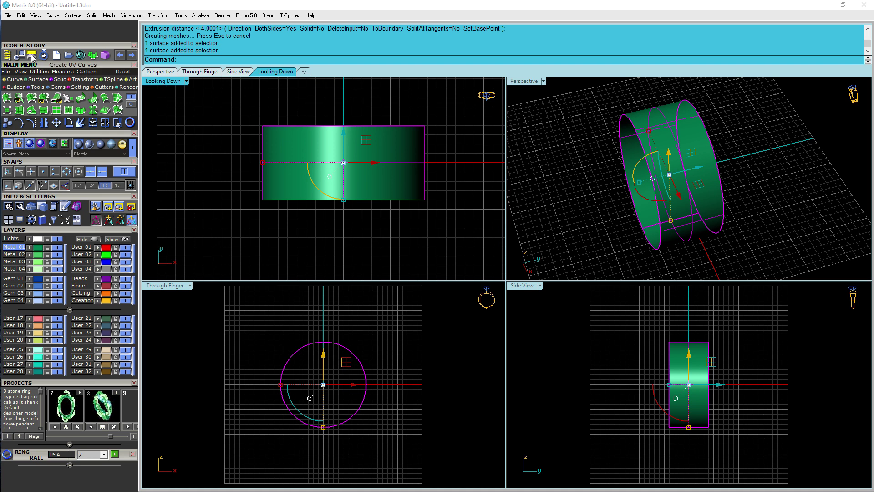
pyautogui.click(14, 79)
pyautogui.click(43, 98)
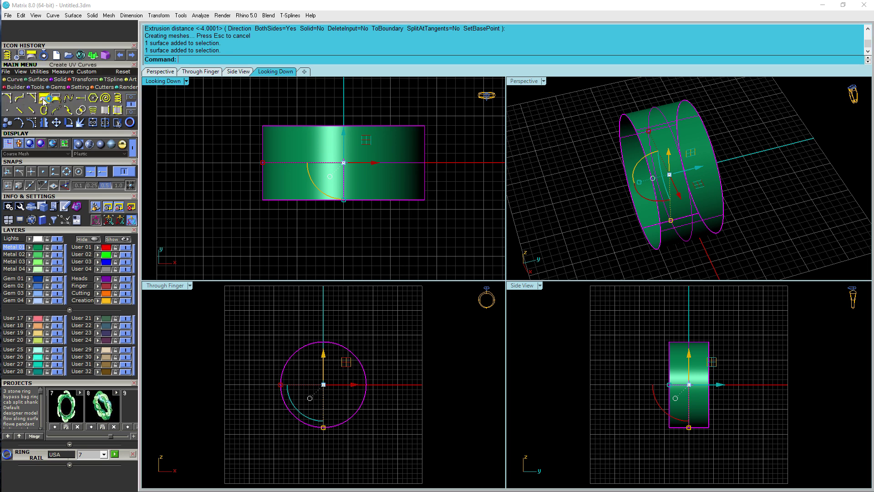
pyautogui.click(410, 162)
pyautogui.press('Return')
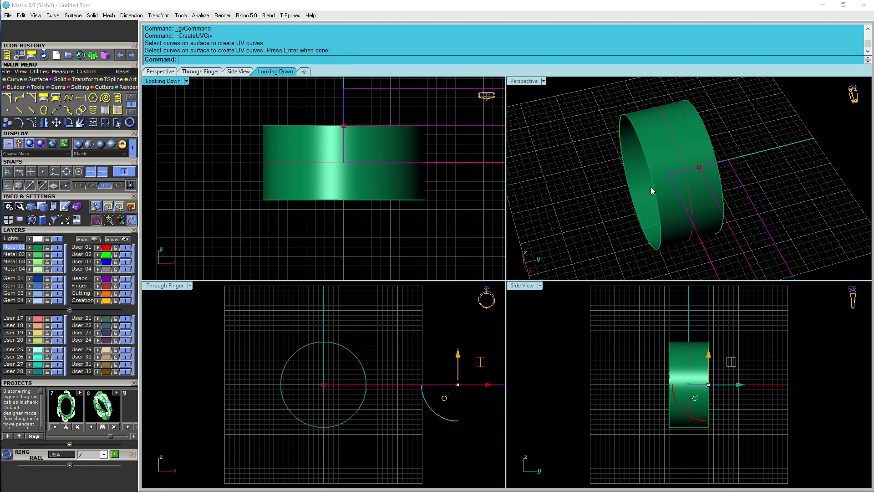
# Center the flattened UV curves at 0 in X, Y and Z, using the CPlane coordinate space.
pyautogui.scroll(-5, 400, 164)
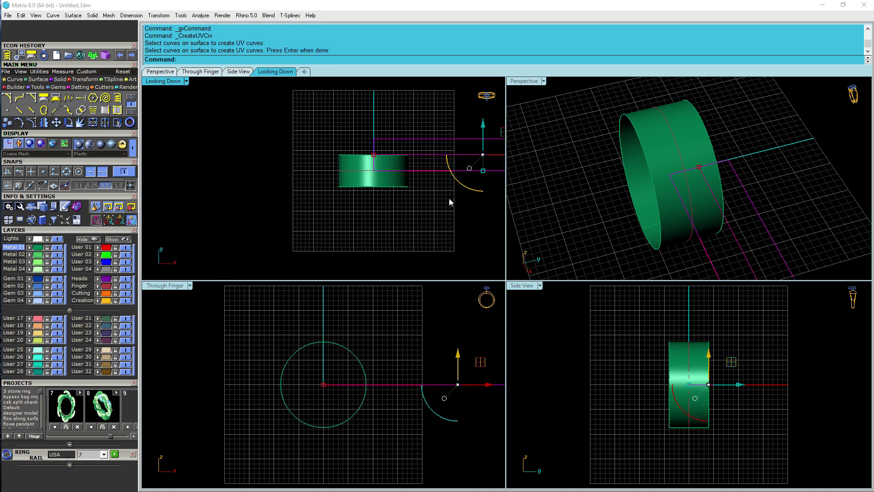
pyautogui.doubleClick(164, 82)
pyautogui.scroll(-4, 379, 193)
pyautogui.moveTo(518, 180); pyautogui.dragTo(450, 190, button='right')
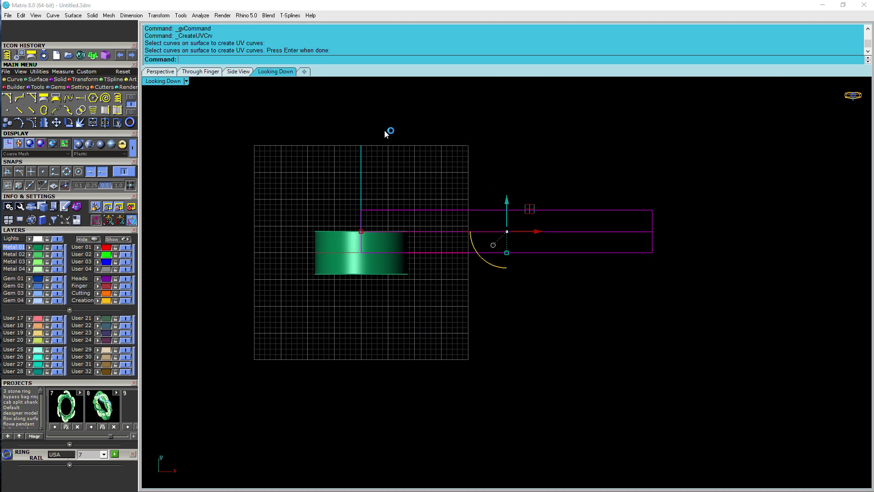
pyautogui.click(40, 72)
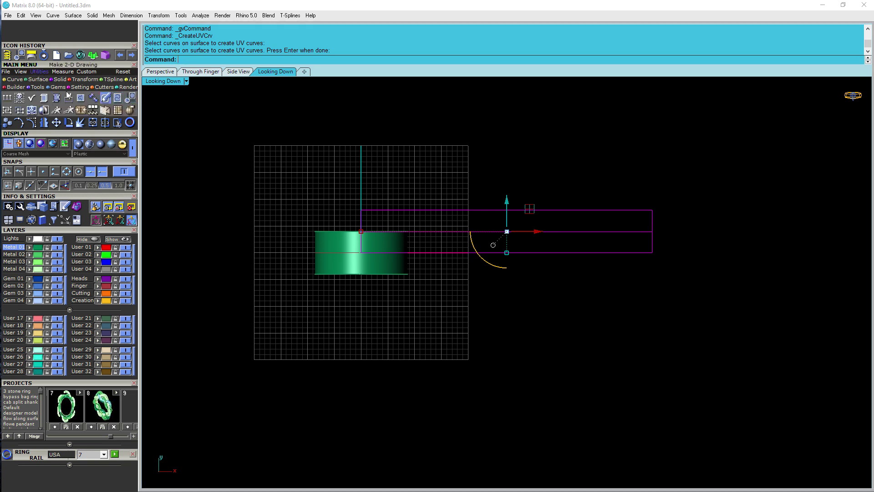
pyautogui.click(131, 99)
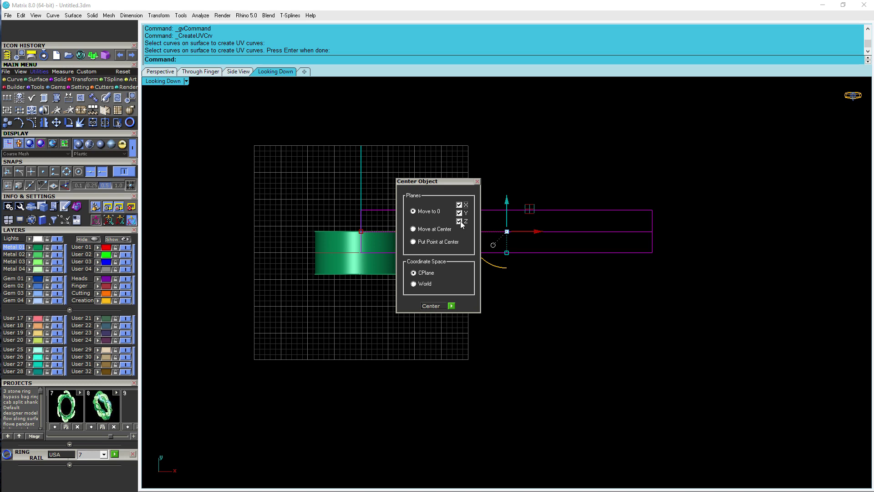
pyautogui.click(451, 306)
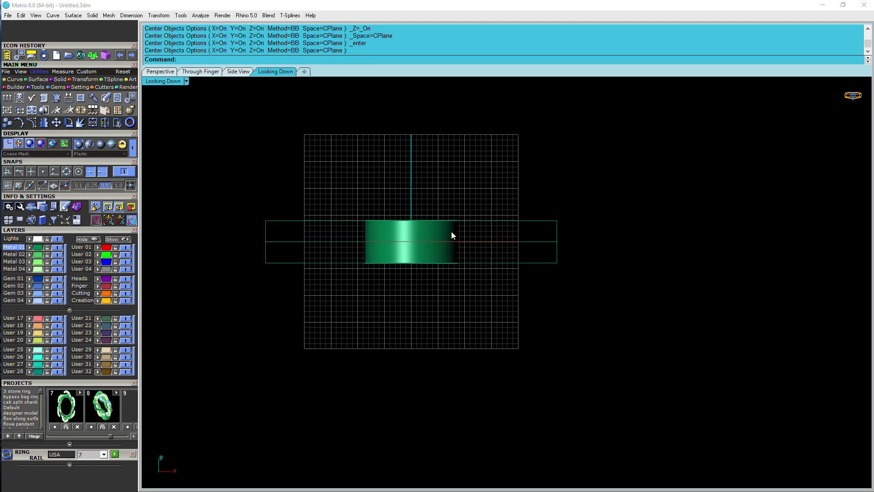
# Move the flat rectangle and its center line up along Y to the upper edge of the grid, away from the band.
pyautogui.click(452, 235)
pyautogui.moveTo(303, 290); pyautogui.dragTo(265, 204)
pyautogui.moveTo(411, 215); pyautogui.dragTo(421, 109)
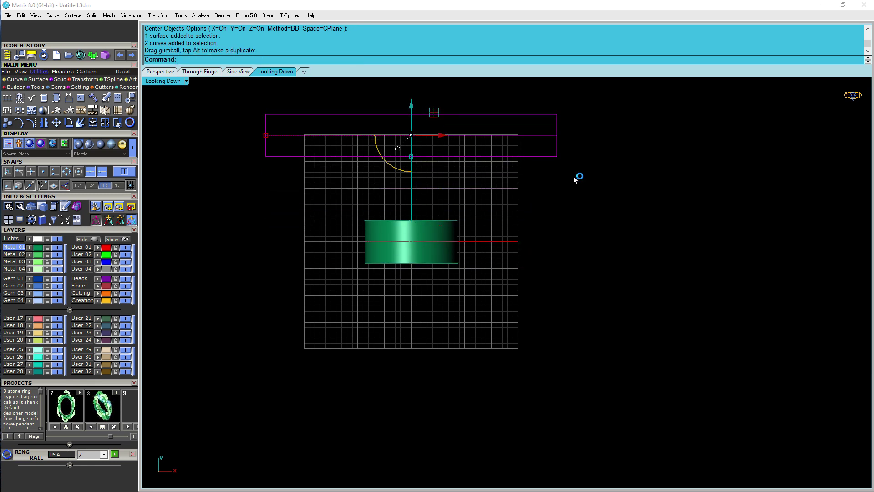
# Assign the flat rectangle and the cylindrical band to layer User 04 and hide that layer.
pyautogui.click(558, 173)
pyautogui.click(341, 157)
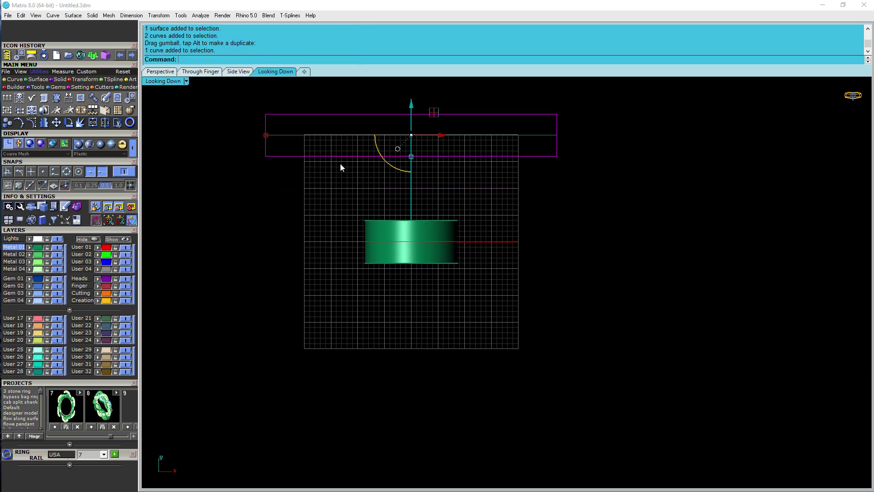
pyautogui.keyDown('shift'); pyautogui.click(409, 226); pyautogui.keyUp('shift')
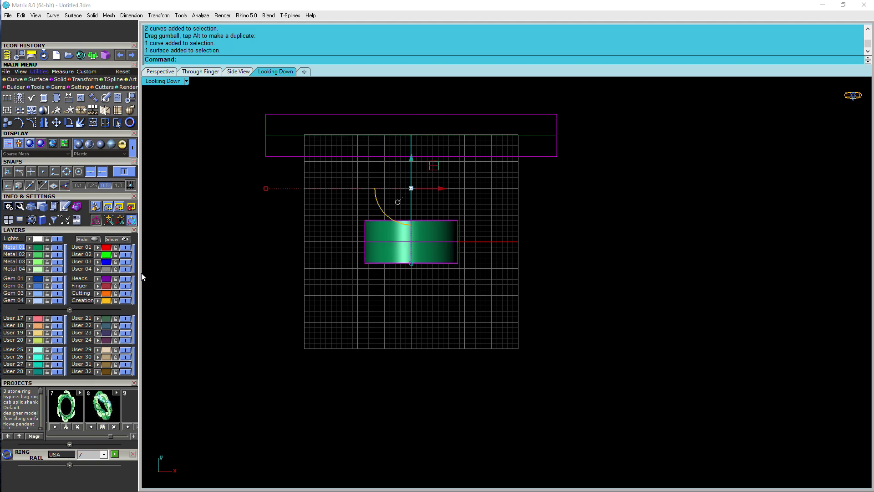
pyautogui.click(99, 269)
pyautogui.click(225, 271)
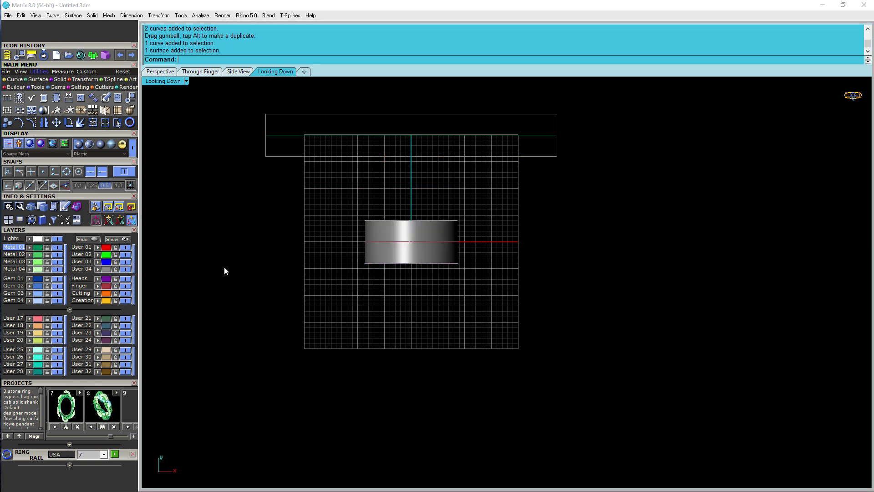
pyautogui.click(126, 270)
# Examine the flat center line with and without the User 04 rectangle and band displayed.
pyautogui.scroll(4, 411, 159)
pyautogui.moveTo(485, 154); pyautogui.dragTo(415, 102)
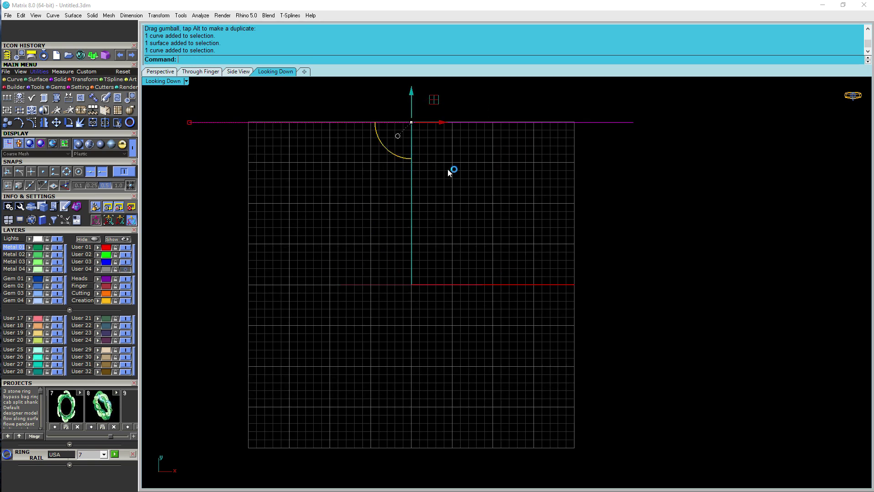
pyautogui.scroll(-4, 464, 184)
pyautogui.moveTo(467, 201); pyautogui.dragTo(460, 249, button='right')
pyautogui.scroll(4, 387, 189)
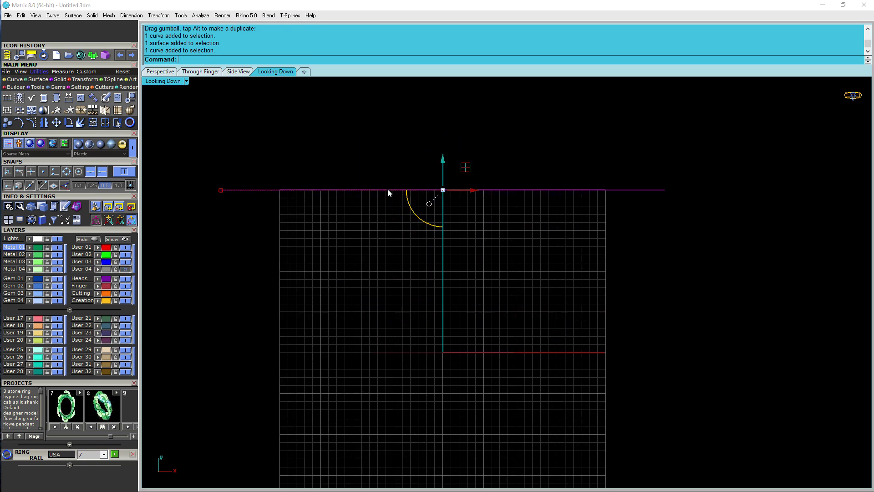
pyautogui.scroll(2, 357, 160)
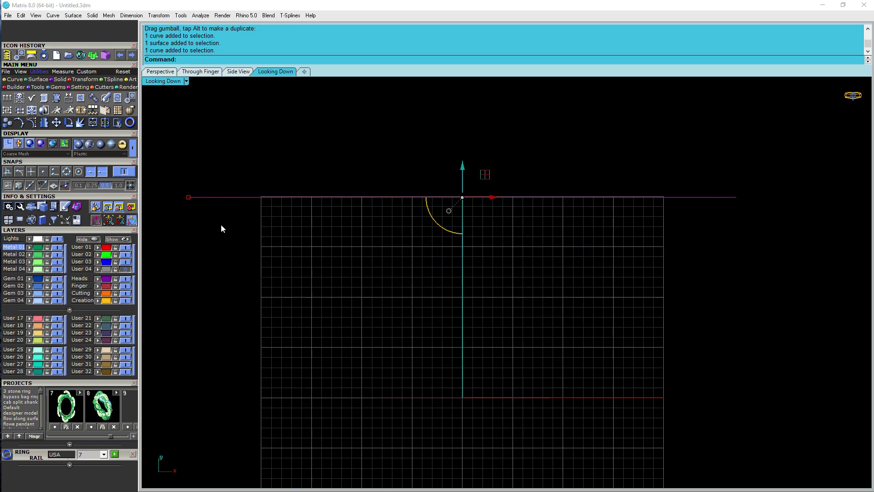
pyautogui.click(126, 270)
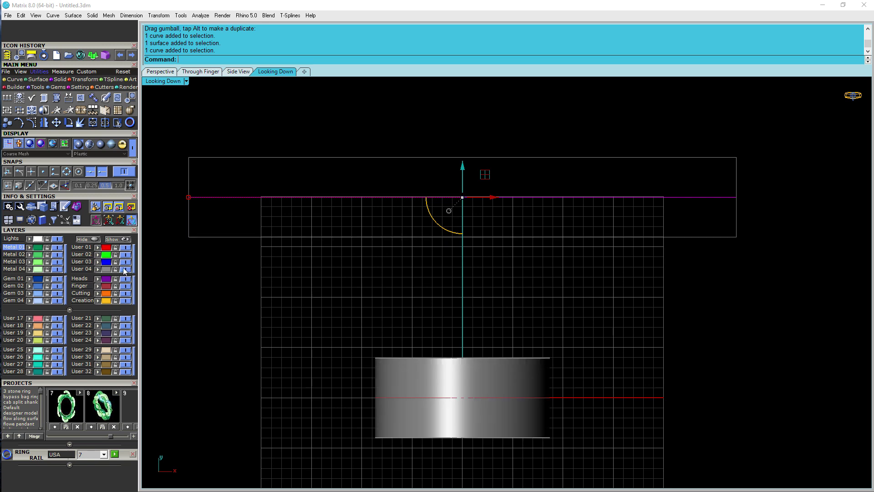
pyautogui.click(126, 271)
pyautogui.scroll(2, 291, 234)
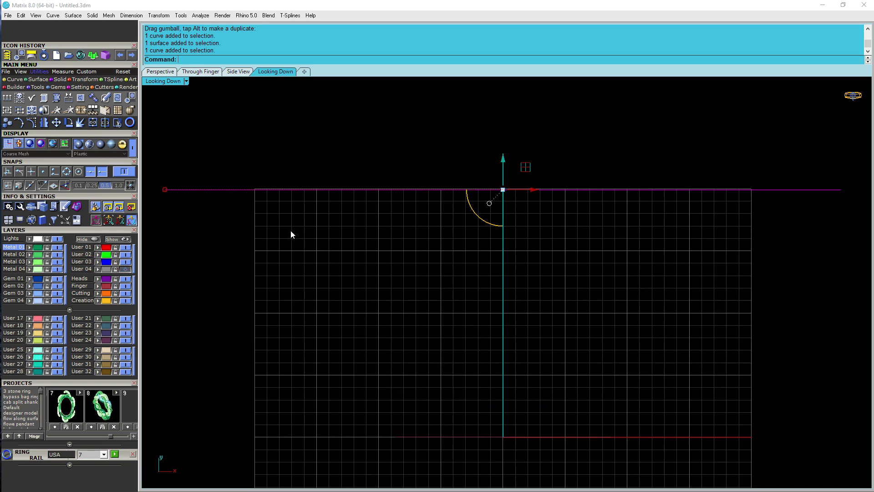
# Import the braided ring saved as project 8 into the perspective view.
pyautogui.click(159, 71)
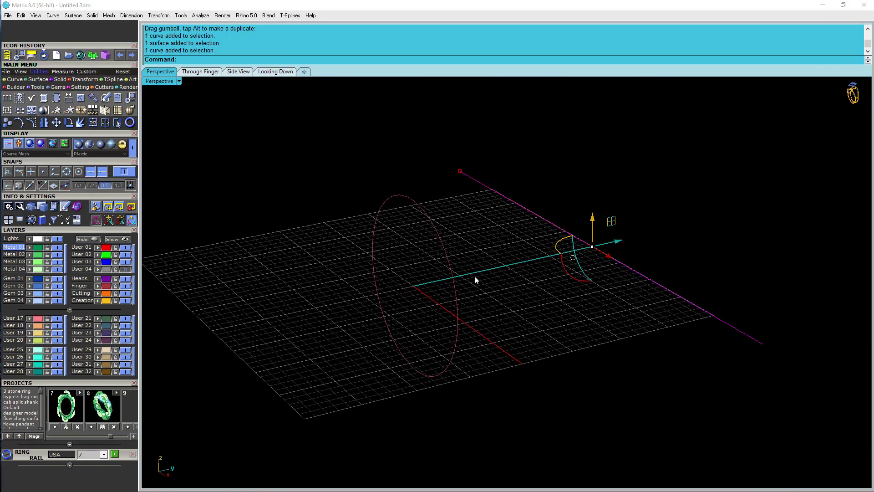
pyautogui.press('Escape')
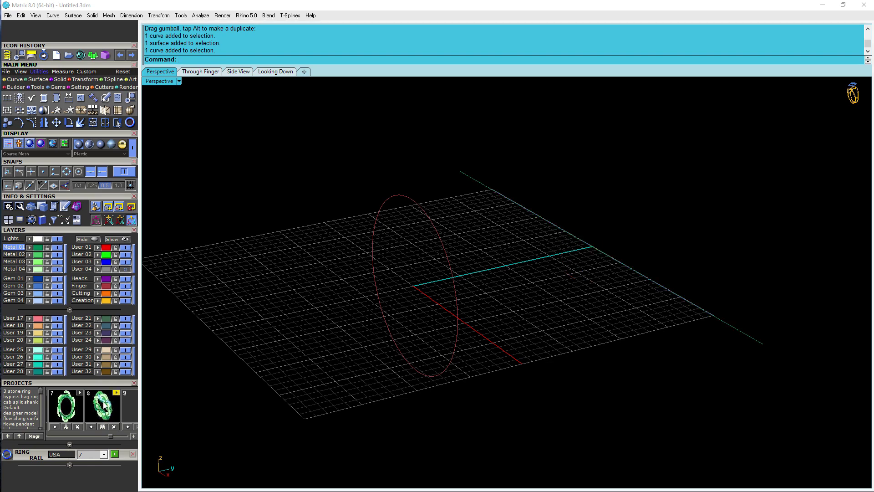
pyautogui.moveTo(104, 404); pyautogui.dragTo(352, 220)
# Examine the imported ring's interwoven strands and gem rows from several angles and from above.
pyautogui.moveTo(431, 206); pyautogui.dragTo(732, 220, button='right')
pyautogui.press('Escape')
pyautogui.scroll(3, 659, 177)
pyautogui.moveTo(659, 177); pyautogui.dragTo(525, 221, button='right')
pyautogui.click(522, 286)
pyautogui.moveTo(566, 259); pyautogui.dragTo(522, 137, button='right')
pyautogui.press('Escape')
pyautogui.moveTo(504, 171); pyautogui.dragTo(521, 248, button='right')
pyautogui.scroll(-4, 517, 253)
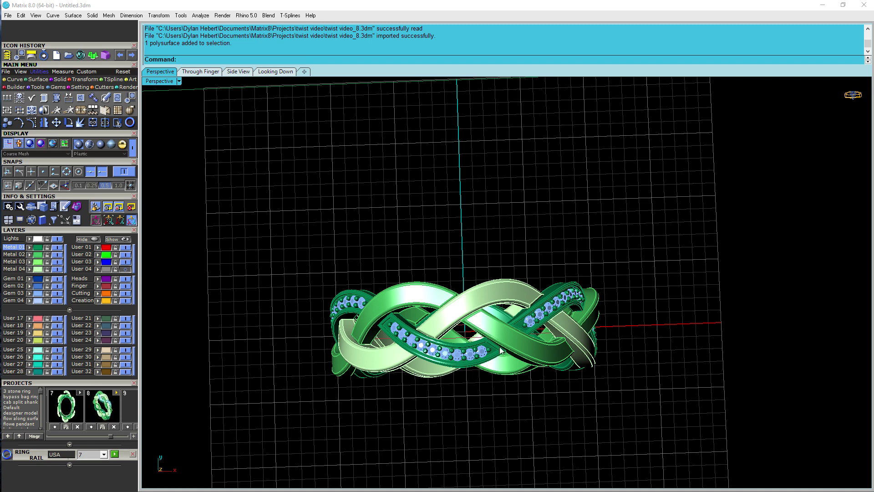
pyautogui.keyDown('shift'); pyautogui.moveTo(391, 275); pyautogui.dragTo(491, 300, button='right'); pyautogui.keyUp('shift')
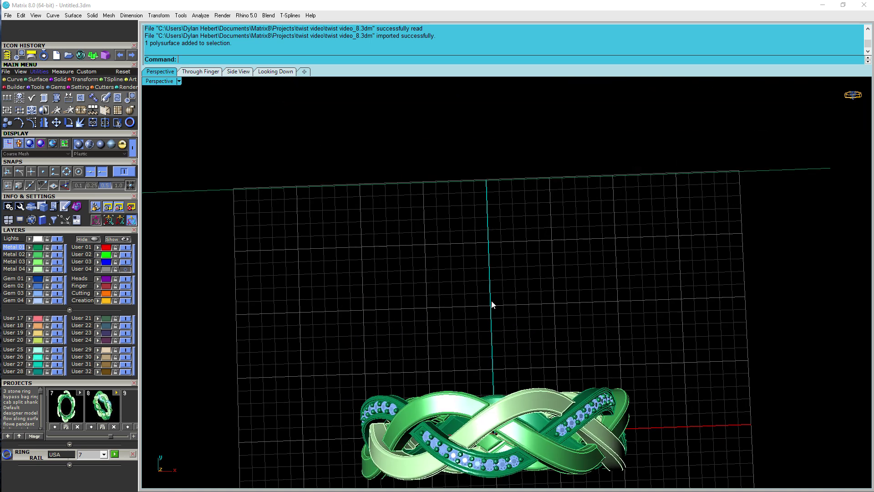
pyautogui.click(275, 72)
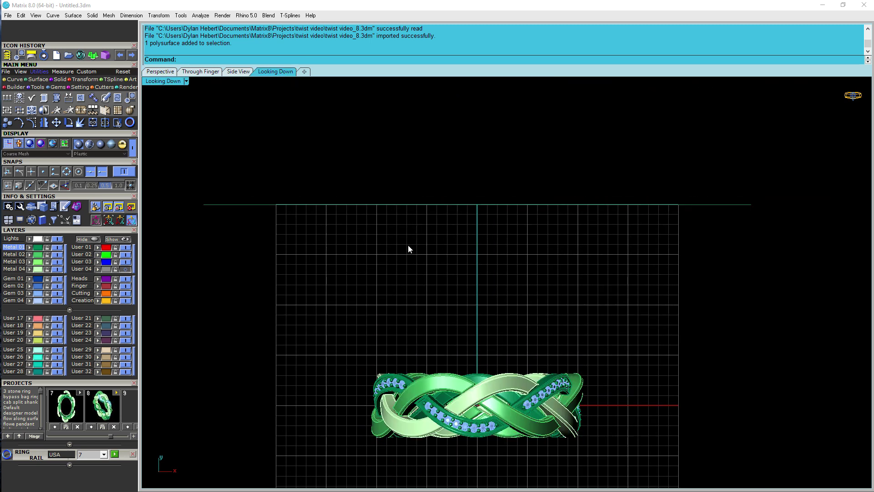
# Select the connected segments of one strand of the imported ring in the looking-down view to trace its path.
pyautogui.moveTo(482, 294); pyautogui.dragTo(479, 256, button='right')
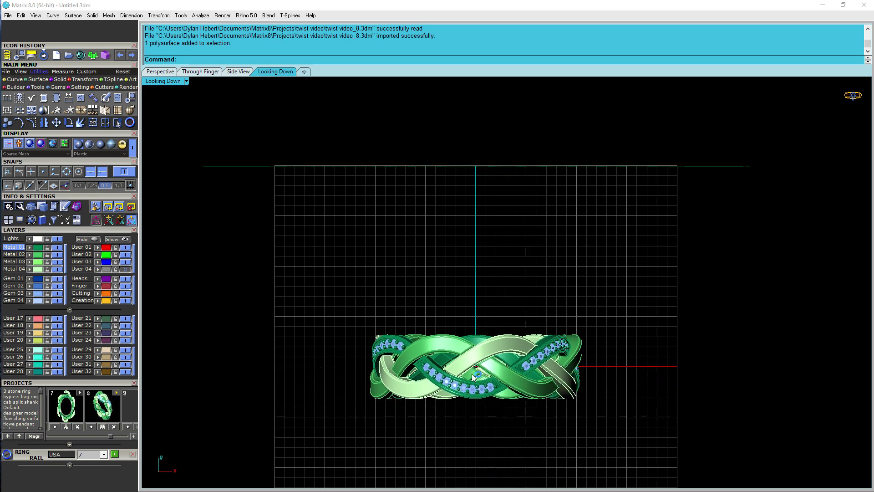
pyautogui.click(409, 388)
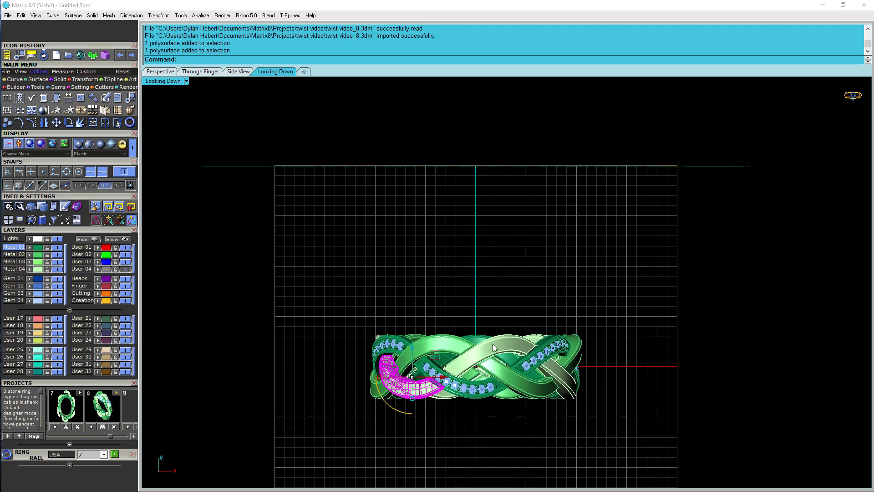
pyautogui.keyDown('shift'); pyautogui.click(497, 346); pyautogui.keyUp('shift')
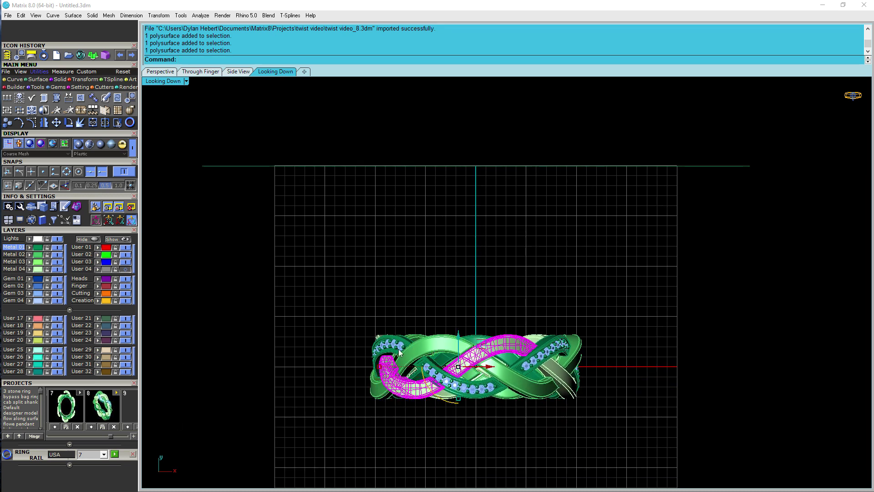
pyautogui.keyDown('shift'); pyautogui.click(375, 330); pyautogui.keyUp('shift')
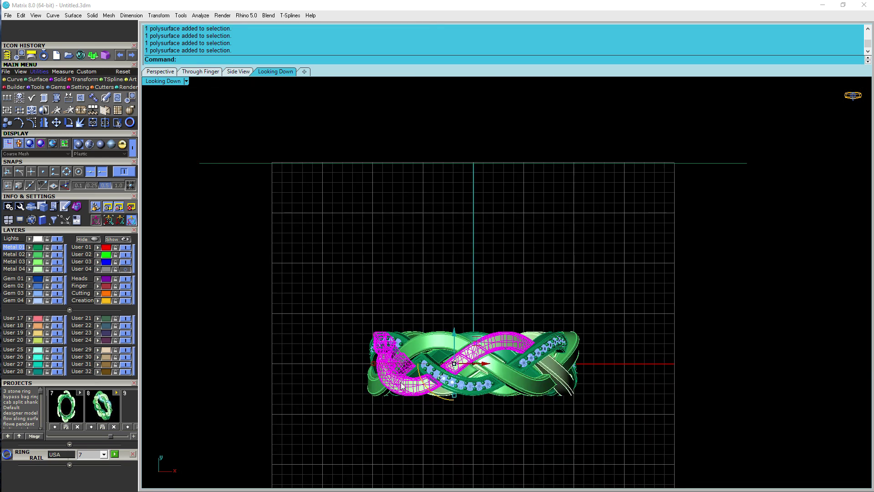
pyautogui.scroll(2, 482, 360)
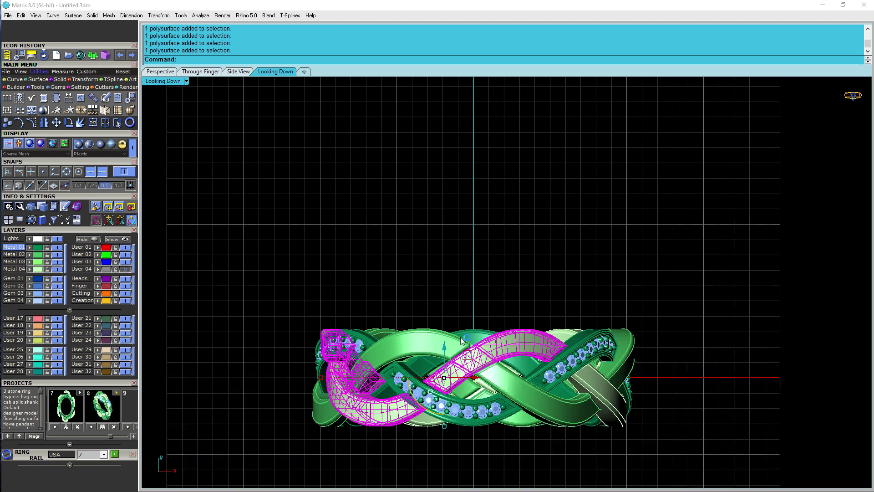
# Examine the selected strand's weave and inner surface from the side and from several perspective angles.
pyautogui.click(240, 72)
pyautogui.scroll(5, 509, 188)
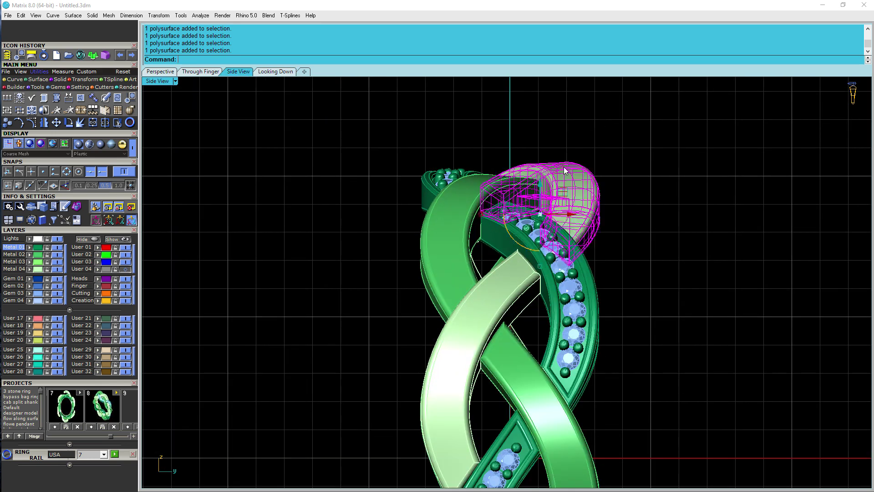
pyautogui.click(160, 72)
pyautogui.moveTo(581, 345); pyautogui.dragTo(545, 278, button='right')
pyautogui.scroll(4, 497, 184)
pyautogui.moveTo(517, 203); pyautogui.dragTo(550, 230, button='right')
pyautogui.keyDown('shift'); pyautogui.moveTo(620, 263); pyautogui.dragTo(503, 228, button='right'); pyautogui.keyUp('shift')
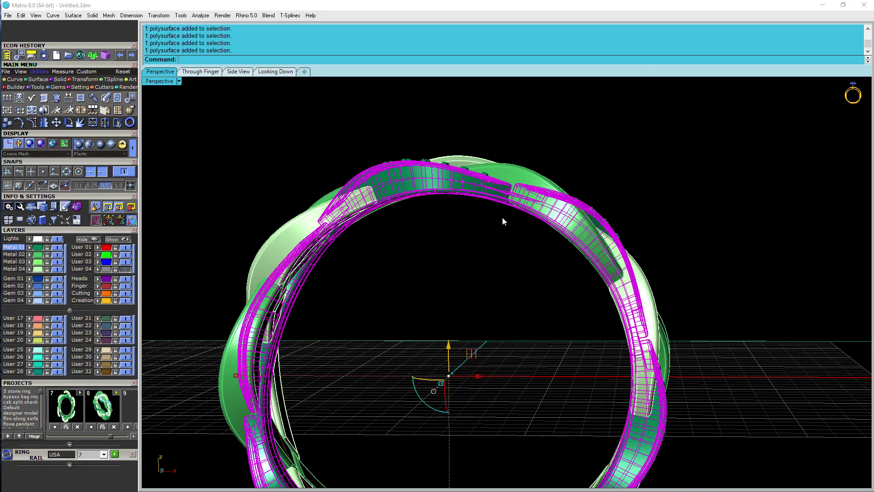
pyautogui.scroll(-2, 503, 219)
pyautogui.moveTo(546, 206); pyautogui.dragTo(563, 256, button='right')
pyautogui.moveTo(614, 235); pyautogui.dragTo(446, 157, button='right')
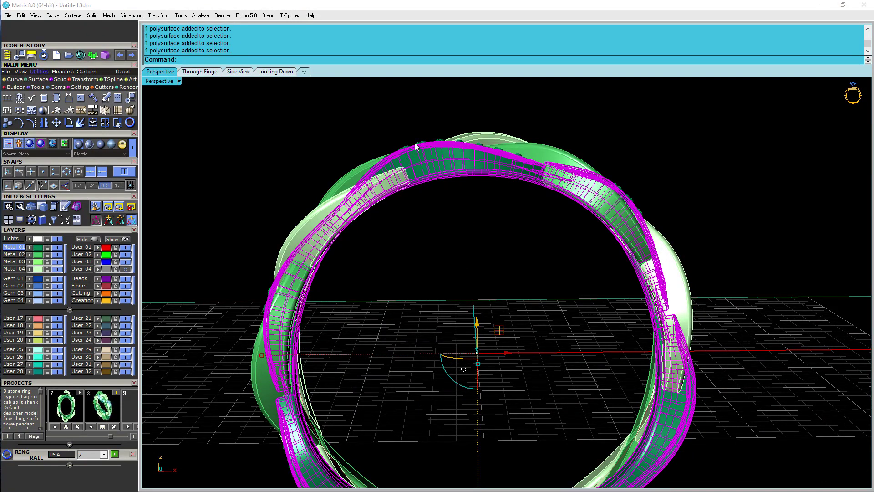
pyautogui.moveTo(483, 195); pyautogui.dragTo(525, 252, button='right')
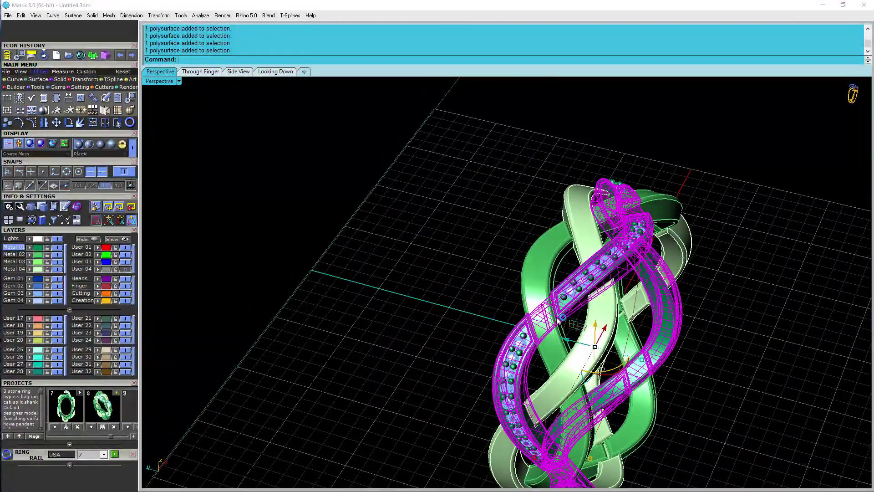
pyautogui.moveTo(558, 312); pyautogui.dragTo(500, 322, button='right')
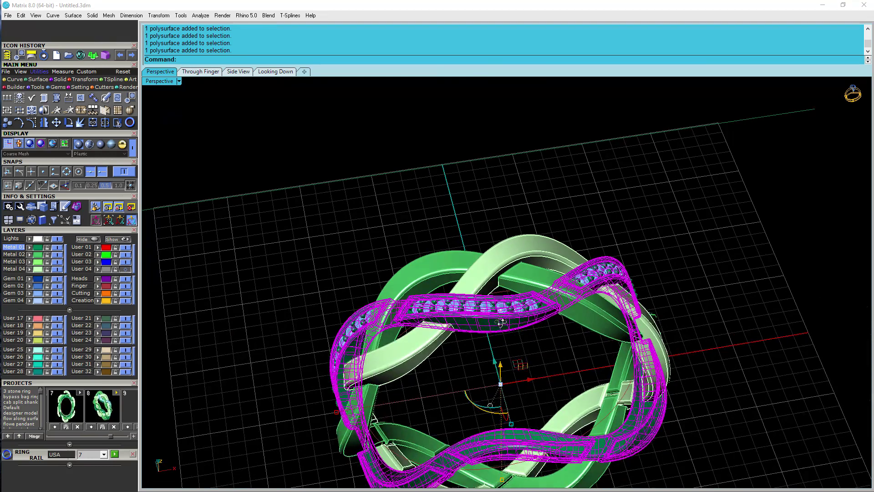
# Delete the entire imported braided ring, including its strands, gems and curves.
pyautogui.click(435, 221)
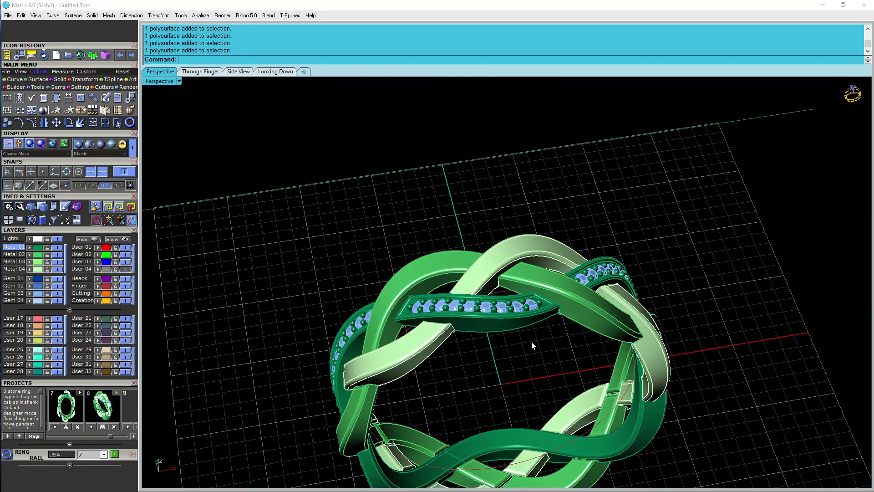
pyautogui.keyDown('shift'); pyautogui.moveTo(531, 341); pyautogui.dragTo(518, 270, button='right'); pyautogui.keyUp('shift')
pyautogui.keyDown('shift'); pyautogui.moveTo(513, 312); pyautogui.dragTo(515, 288, button='right'); pyautogui.keyUp('shift')
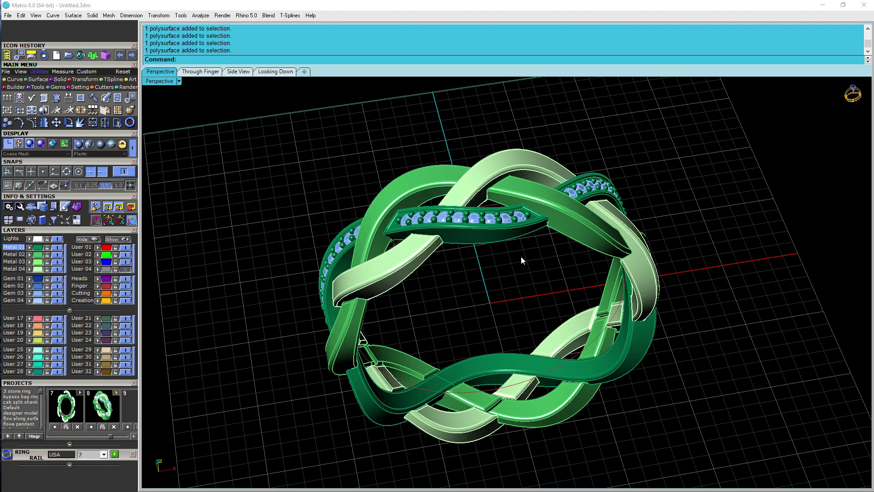
pyautogui.click(499, 233)
pyautogui.click(523, 277)
pyautogui.moveTo(548, 261); pyautogui.dragTo(492, 296, button='right')
pyautogui.moveTo(564, 274); pyautogui.dragTo(401, 244, button='right')
pyautogui.moveTo(383, 92); pyautogui.dragTo(600, 427)
pyautogui.moveTo(601, 427); pyautogui.dragTo(640, 294, button='right')
pyautogui.press('Delete')
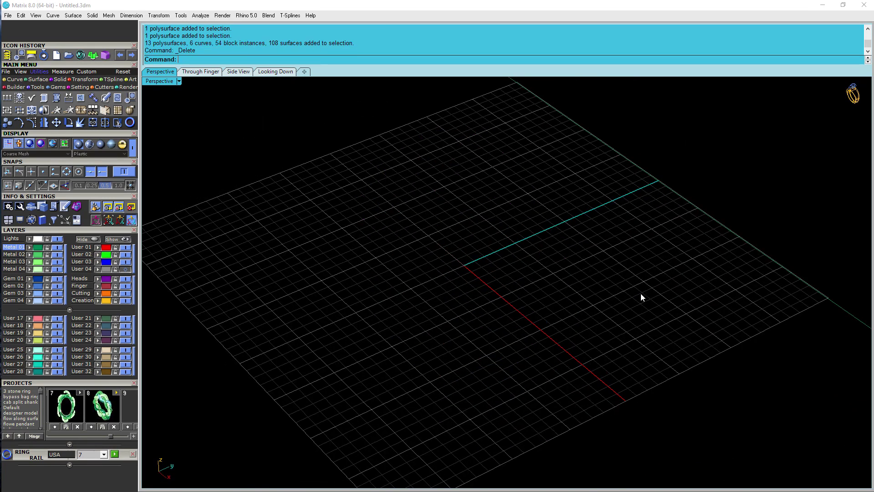
# Show layer User 04 again with its flat rectangle and cylindrical band in the looking-down view.
pyautogui.scroll(-2, 639, 271)
pyautogui.click(642, 203)
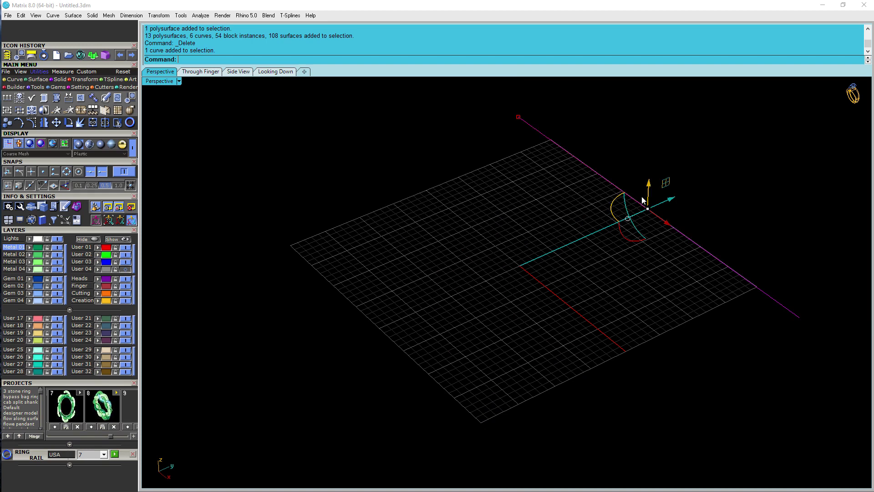
pyautogui.click(275, 71)
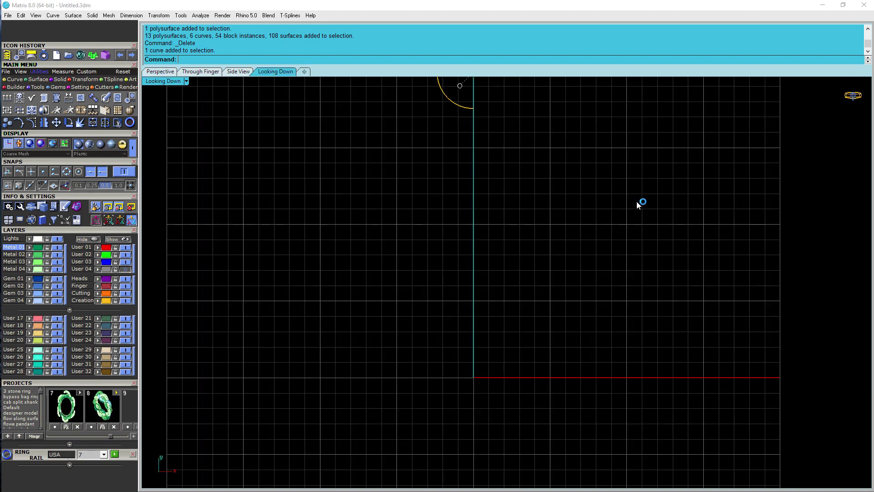
pyautogui.click(123, 239)
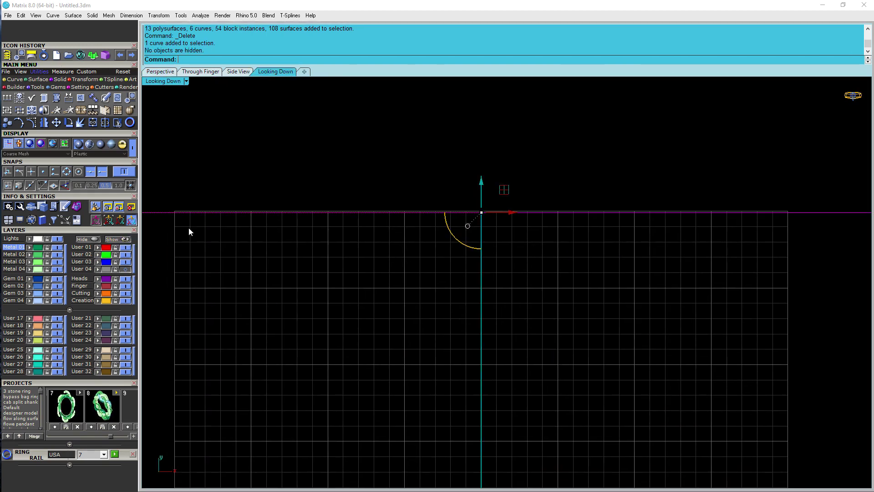
pyautogui.click(124, 239)
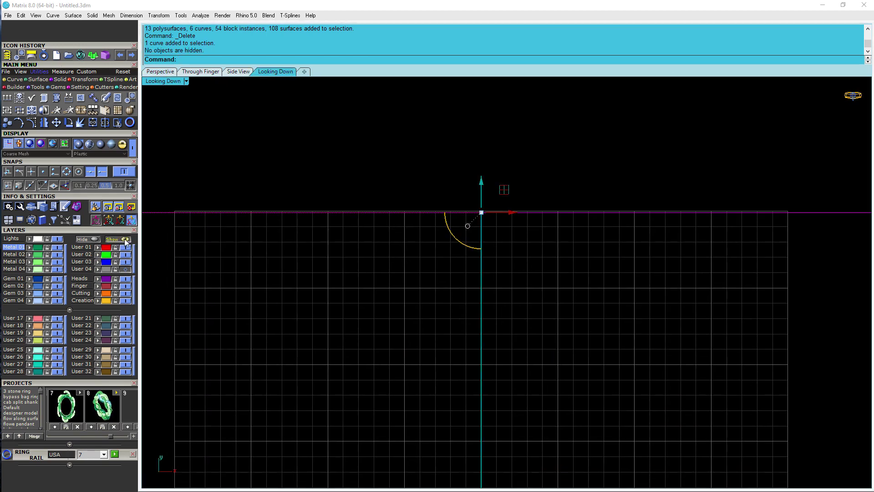
pyautogui.click(125, 269)
pyautogui.moveTo(269, 286); pyautogui.dragTo(384, 284, button='right')
pyautogui.press('Delete')
pyautogui.click(128, 269)
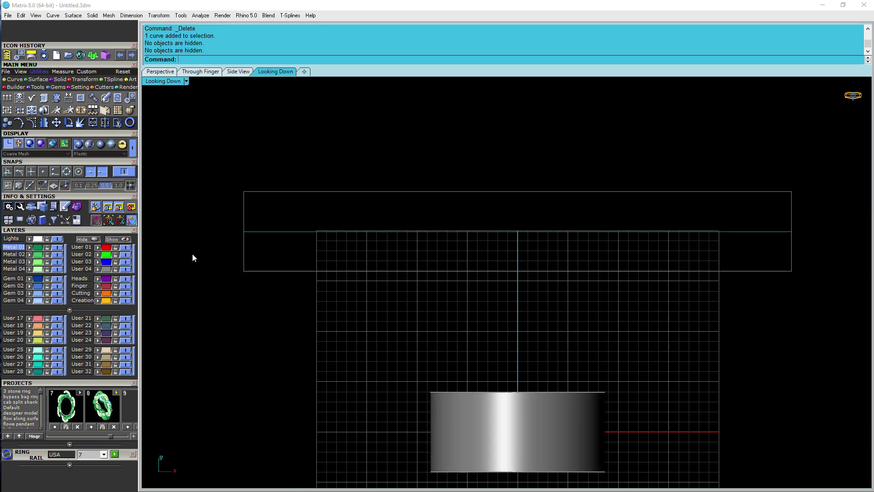
# Start a Helix around the flat center line using the AroundCurve option, with 4 turns.
pyautogui.hotkey('ctrl', 'z')
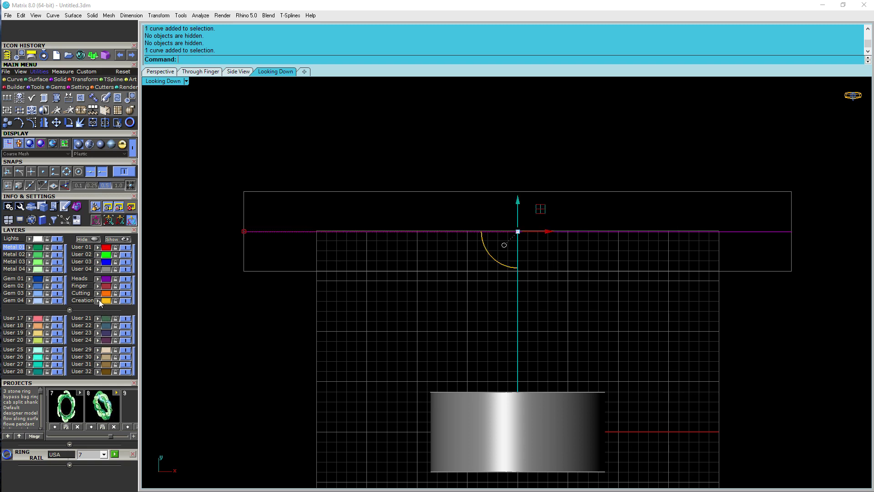
pyautogui.press('Delete')
pyautogui.hotkey('ctrl', 'z')
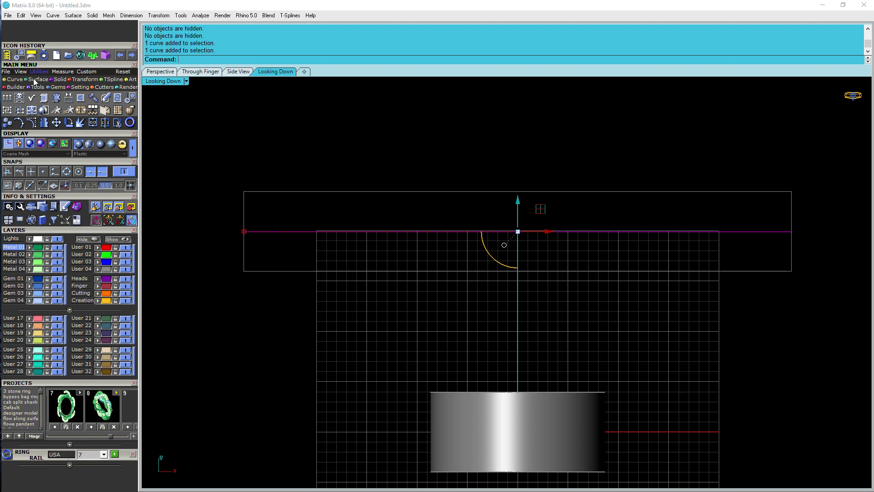
pyautogui.click(15, 79)
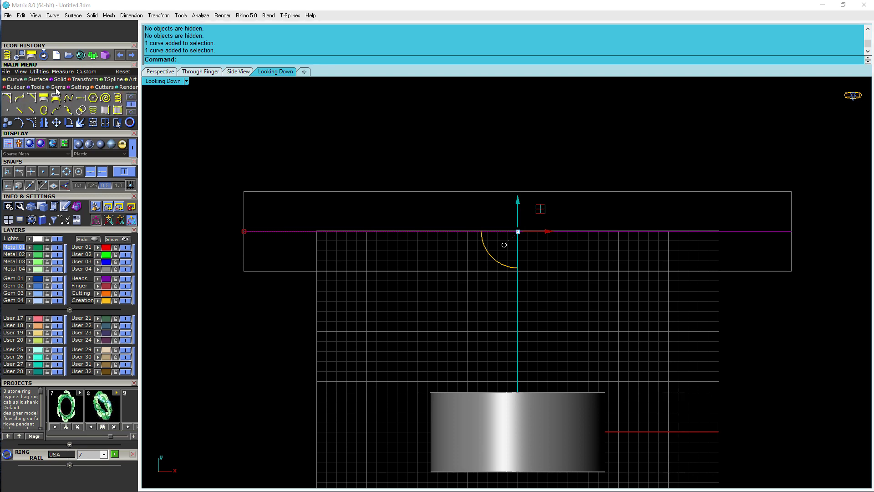
pyautogui.click(118, 97)
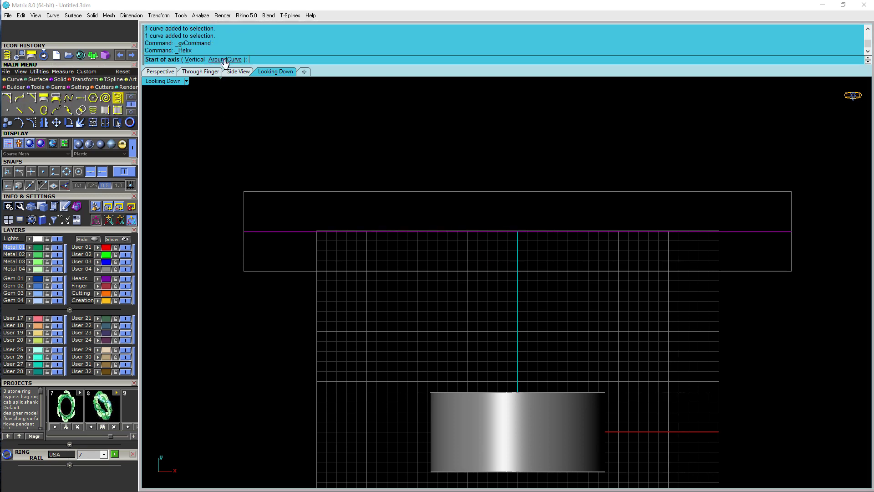
pyautogui.click(224, 60)
pyautogui.click(408, 233)
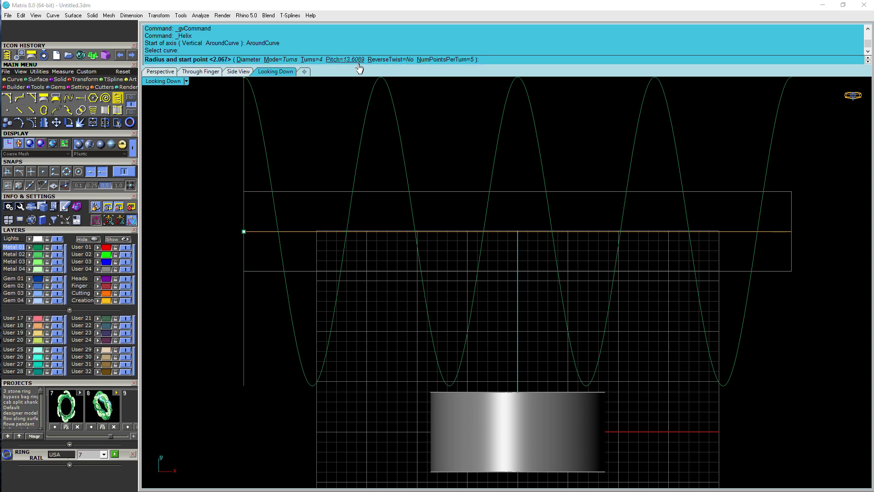
pyautogui.click(305, 61)
pyautogui.scroll(1, 244, 210)
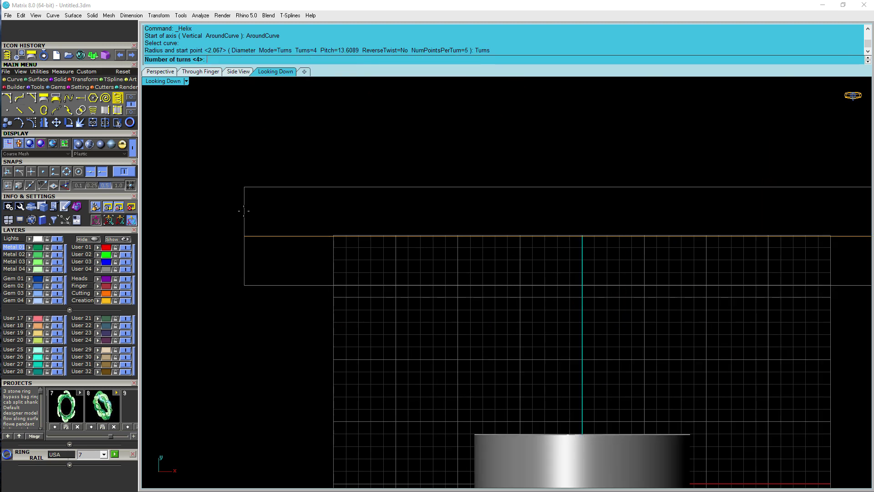
pyautogui.moveTo(285, 210); pyautogui.dragTo(230, 217, button='right')
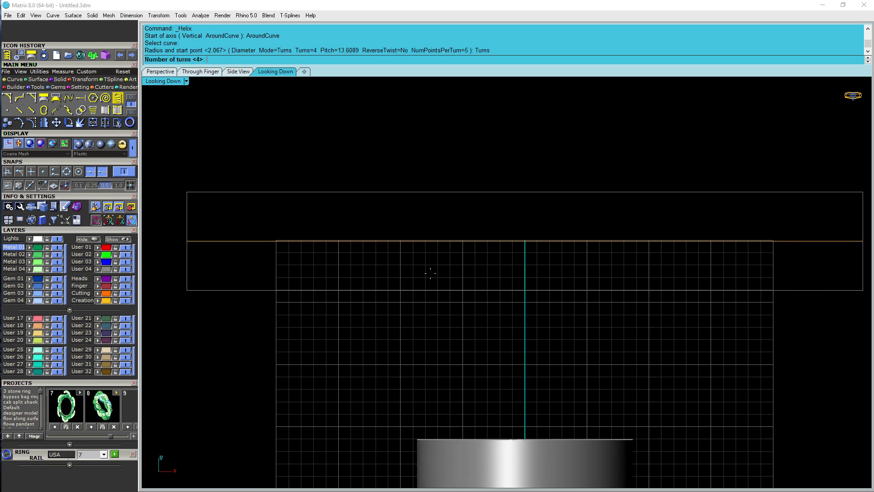
pyautogui.scroll(-1, 367, 259)
pyautogui.moveTo(400, 275); pyautogui.dragTo(395, 241, button='right')
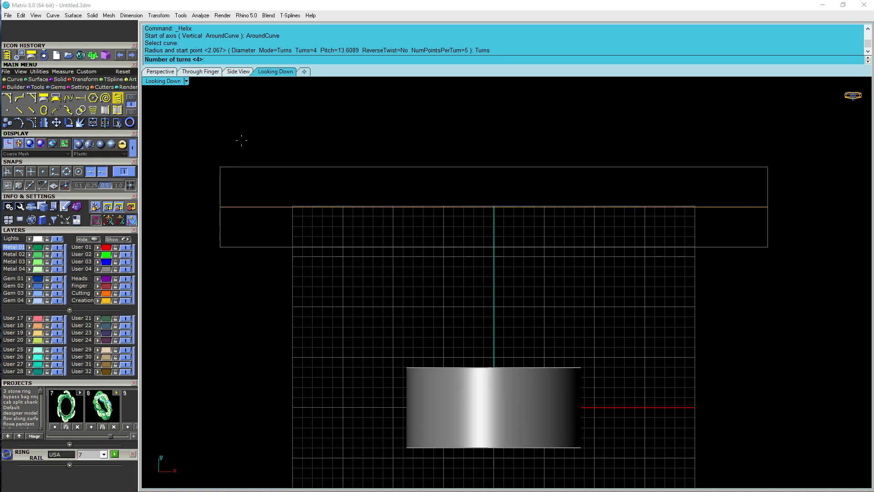
pyautogui.press('Return')
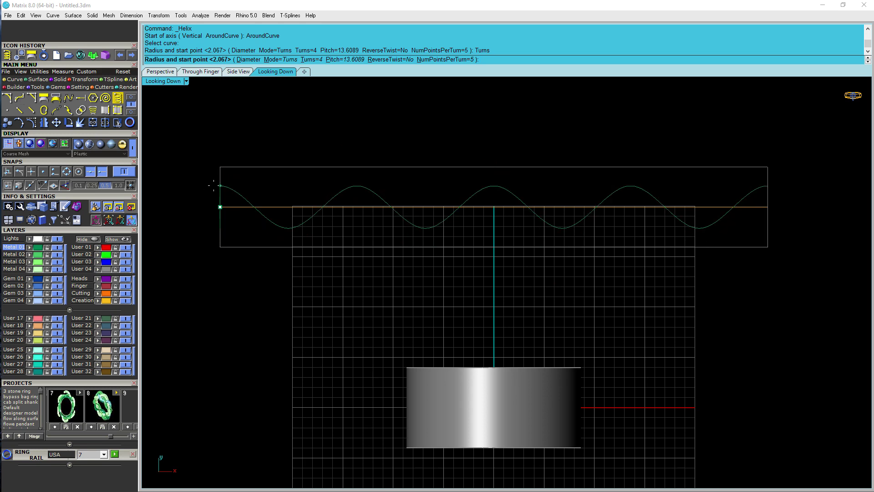
# Place the helix start point on the rectangle's left edge, about three quarters of the way from the center line to the upper edge.
pyautogui.scroll(1, 217, 185)
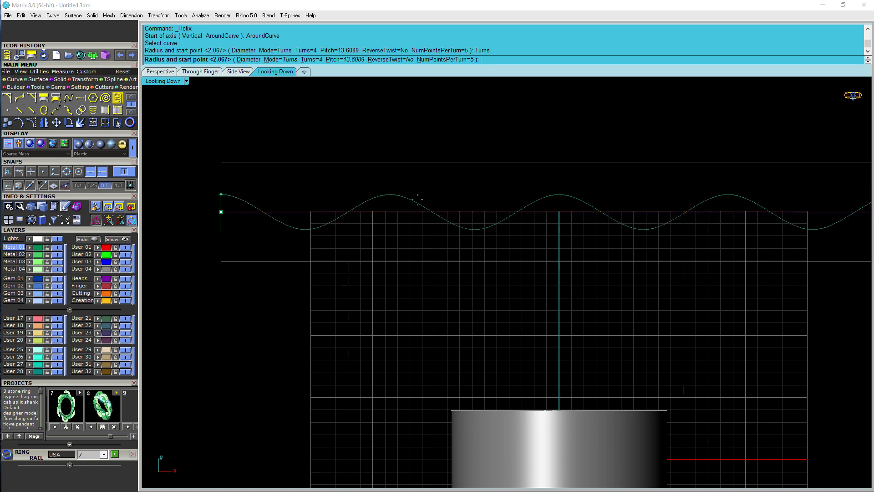
pyautogui.moveTo(306, 202); pyautogui.dragTo(392, 221, button='right')
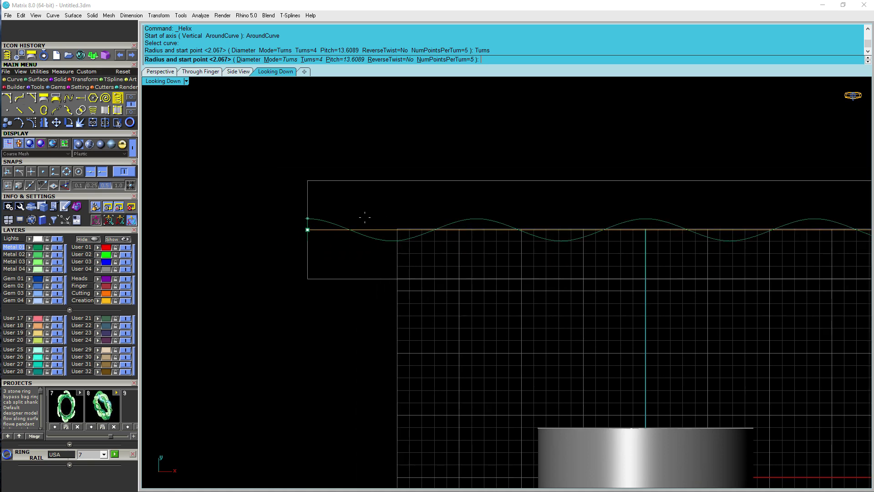
pyautogui.scroll(2, 343, 218)
pyautogui.scroll(3, 302, 193)
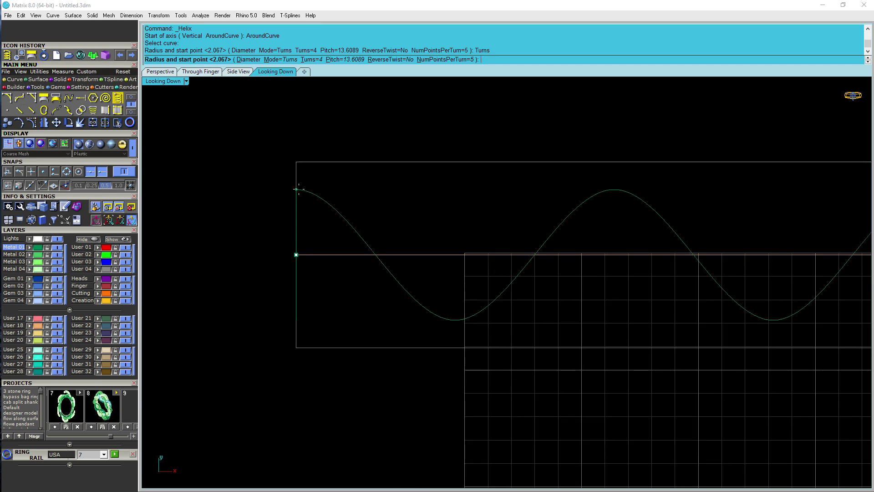
pyautogui.scroll(3, 299, 188)
pyautogui.scroll(-5, 300, 186)
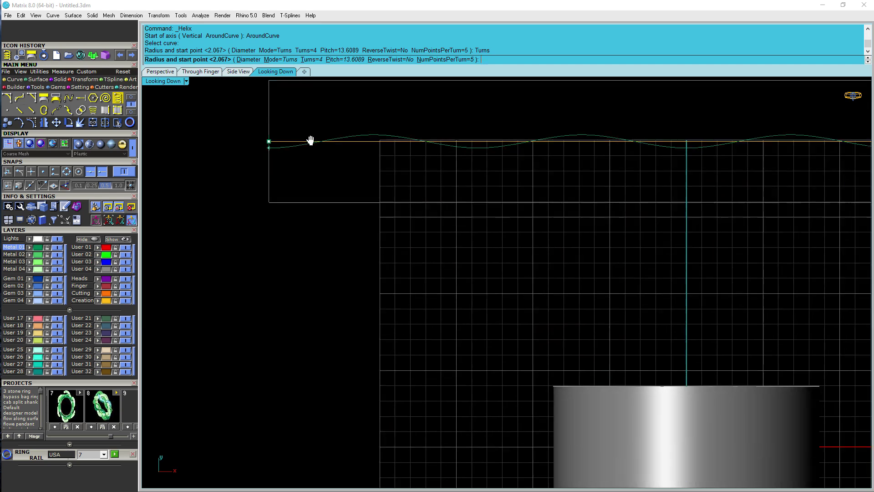
pyautogui.scroll(2, 591, 394)
pyautogui.scroll(-6, 555, 365)
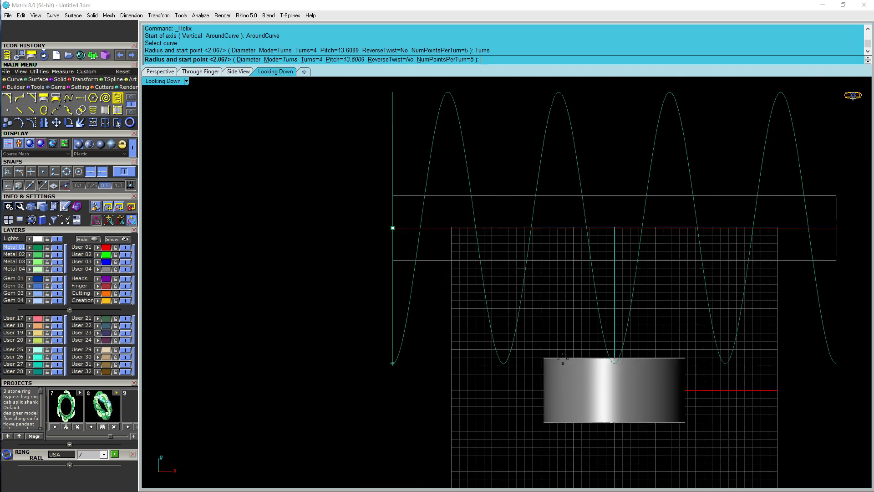
pyautogui.scroll(2, 410, 235)
pyautogui.scroll(5, 408, 240)
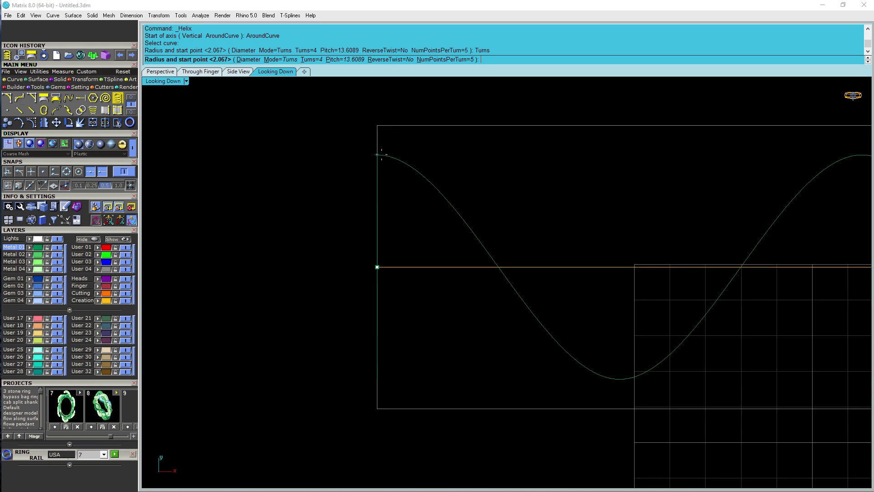
pyautogui.moveTo(377, 153); pyautogui.dragTo(313, 178, button='right')
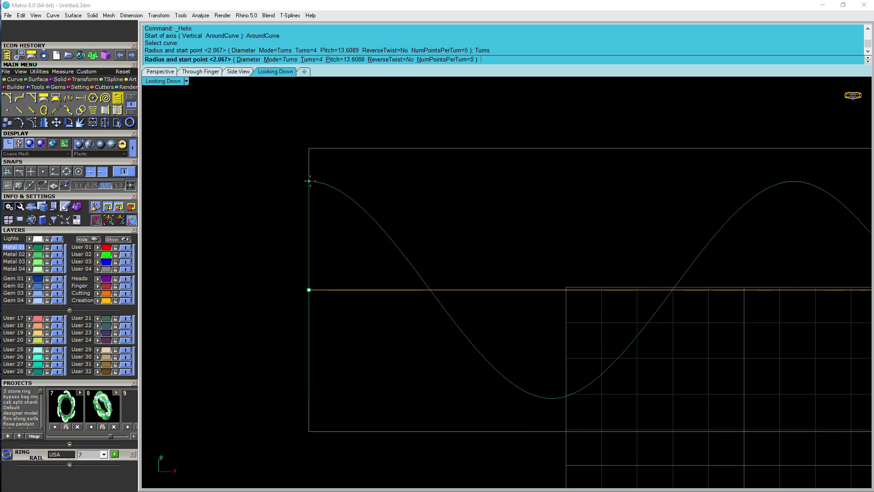
pyautogui.click(309, 181)
pyautogui.scroll(-2, 382, 172)
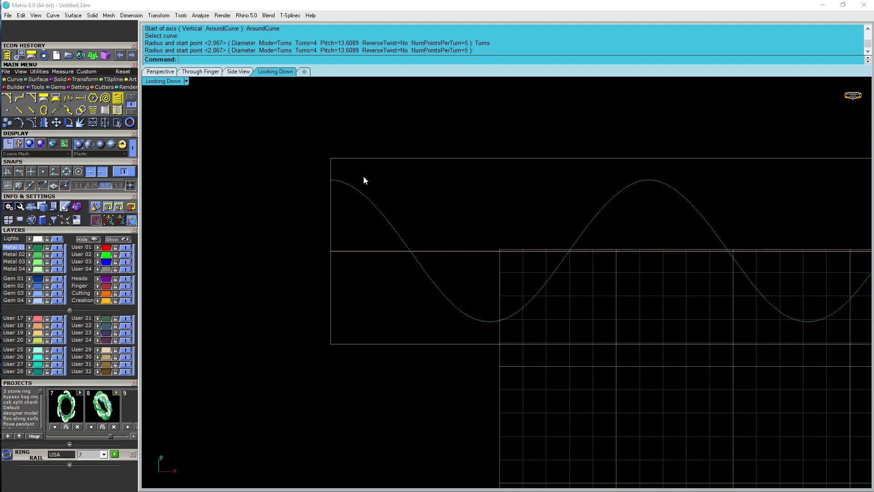
pyautogui.moveTo(419, 193); pyautogui.dragTo(385, 209, button='right')
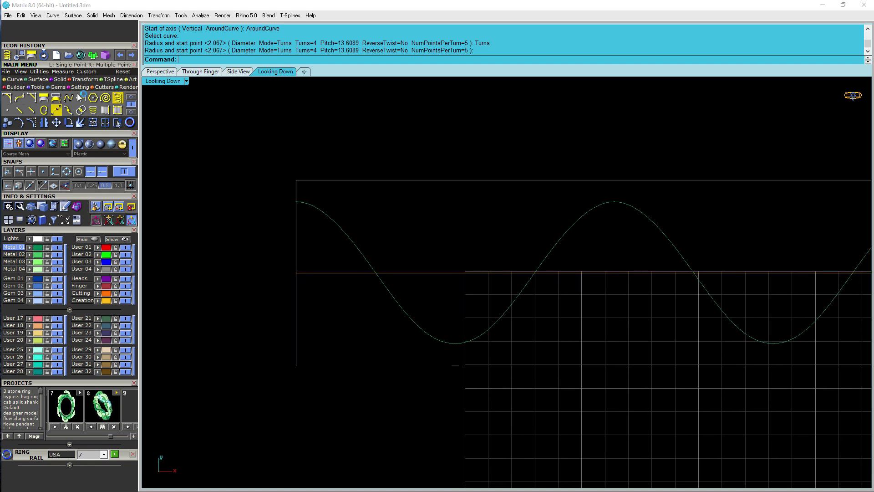
pyautogui.click(127, 97)
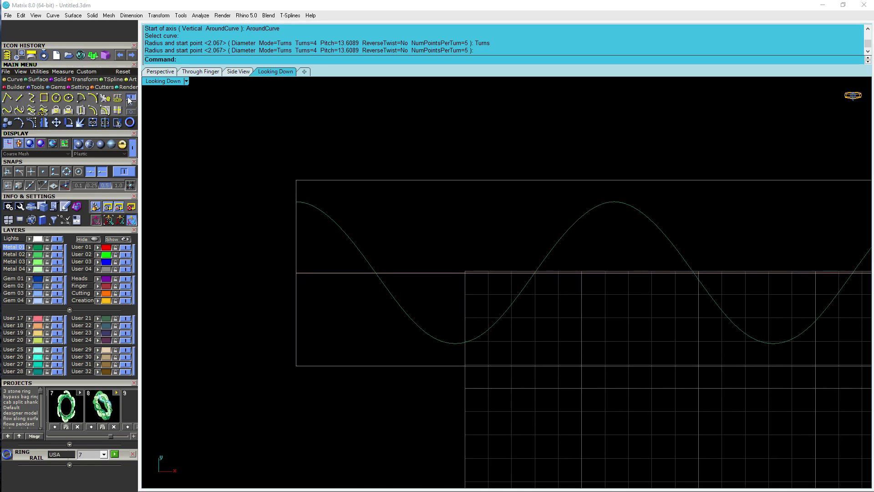
pyautogui.click(19, 97)
pyautogui.click(295, 180)
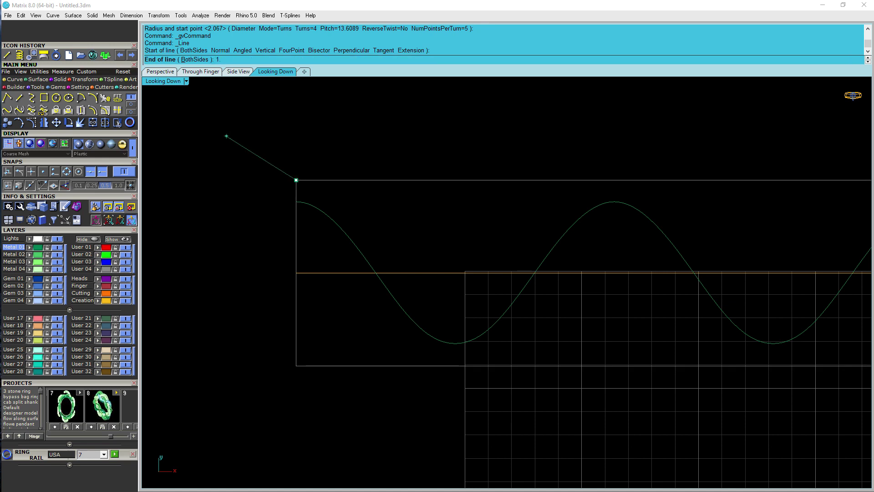
pyautogui.write('1.6')
pyautogui.press('Return')
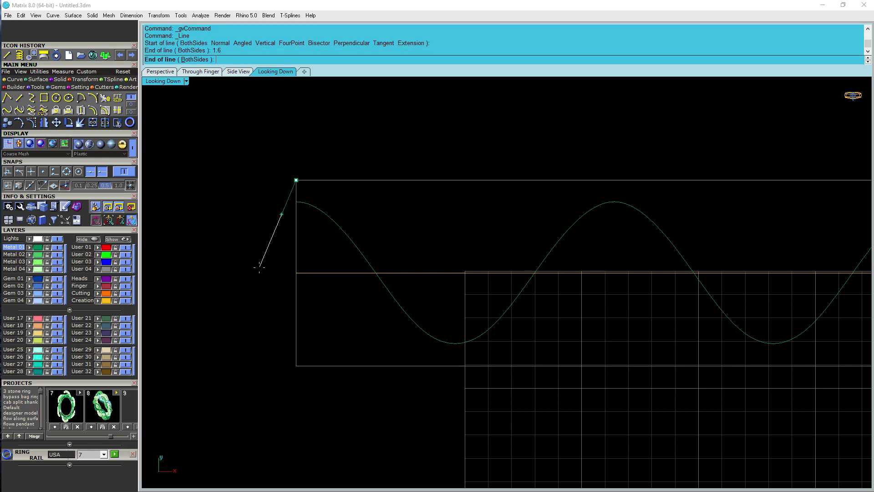
pyautogui.press('Escape')
# Delete the 4-turn helix drawn along the flat center line.
pyautogui.click(346, 231)
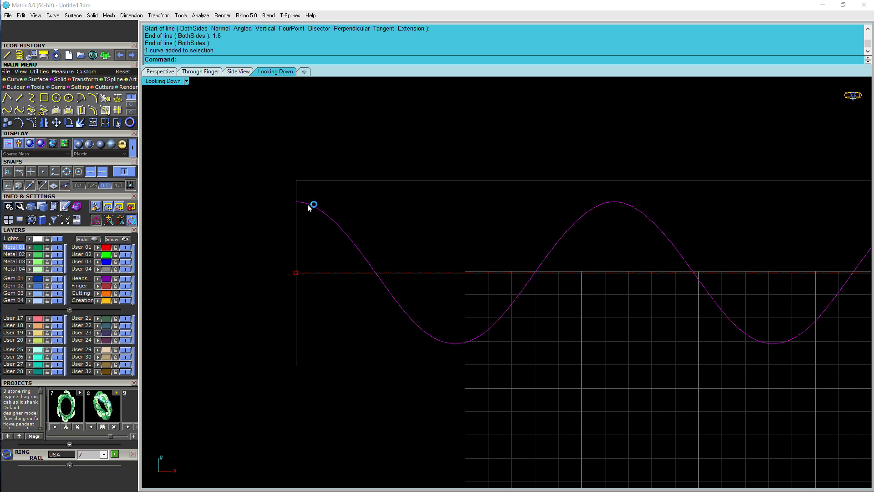
pyautogui.press('Delete')
pyautogui.moveTo(264, 162); pyautogui.dragTo(427, 276)
pyautogui.moveTo(405, 238); pyautogui.dragTo(413, 226, button='right')
# Redraw the 4-turn helix around the center line, starting on the rectangle's left edge about four fifths of the way up to the upper edge.
pyautogui.click(415, 228)
pyautogui.click(437, 262)
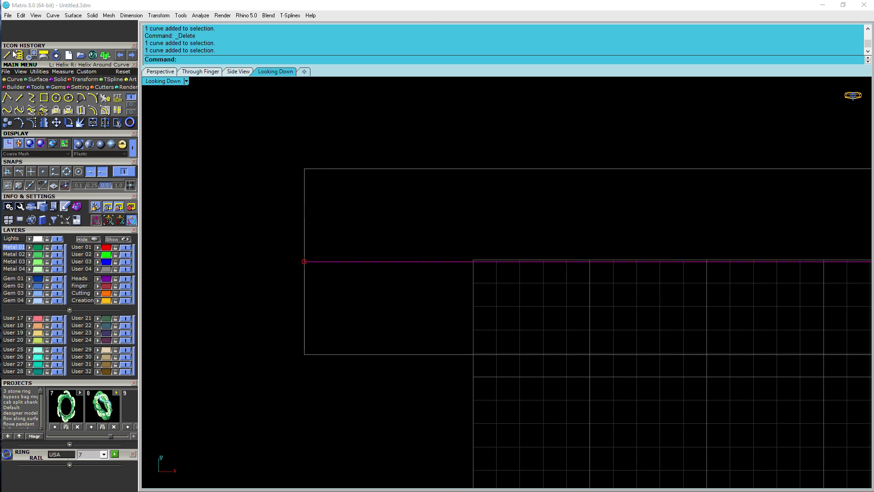
pyautogui.rightClick(21, 56)
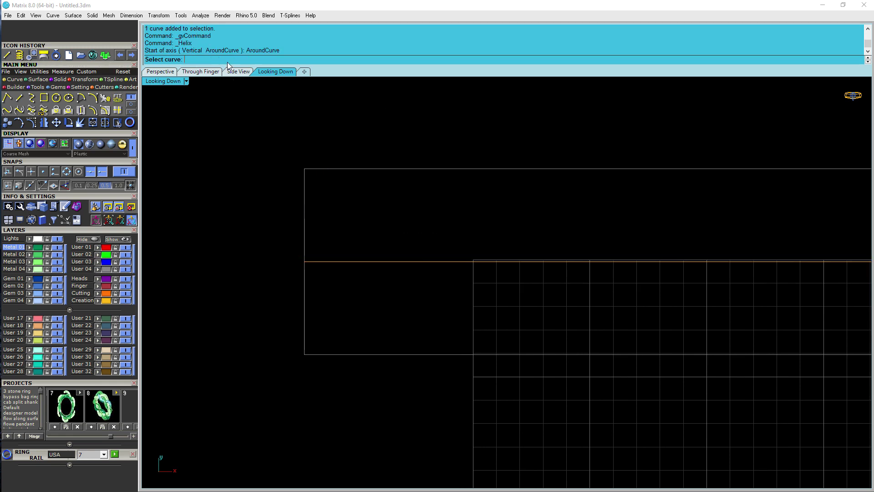
pyautogui.click(413, 261)
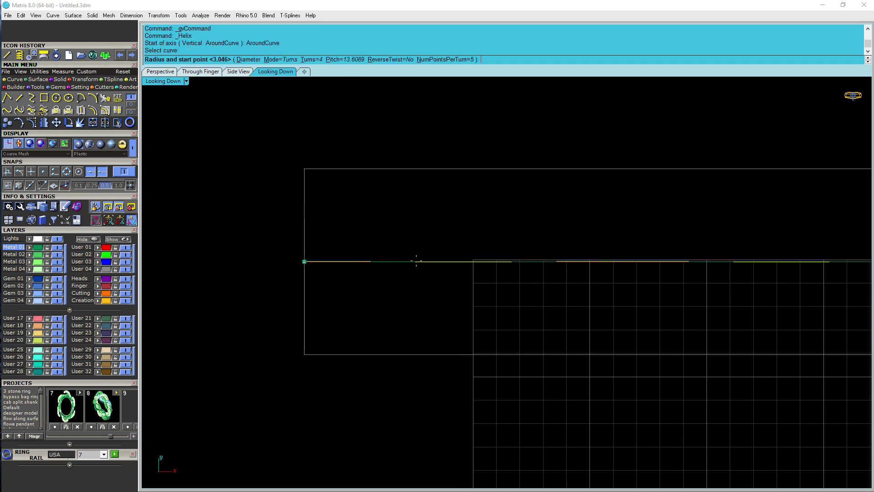
pyautogui.click(304, 187)
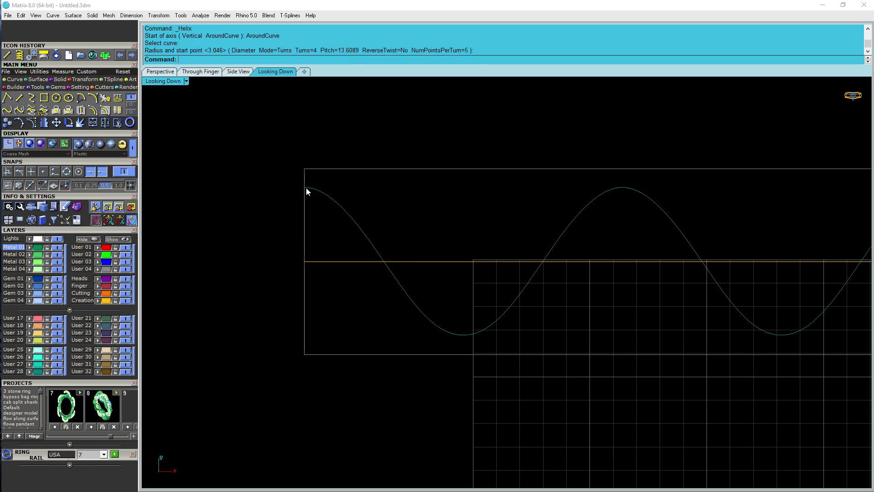
pyautogui.moveTo(338, 230); pyautogui.dragTo(338, 230)
pyautogui.scroll(-2, 360, 231)
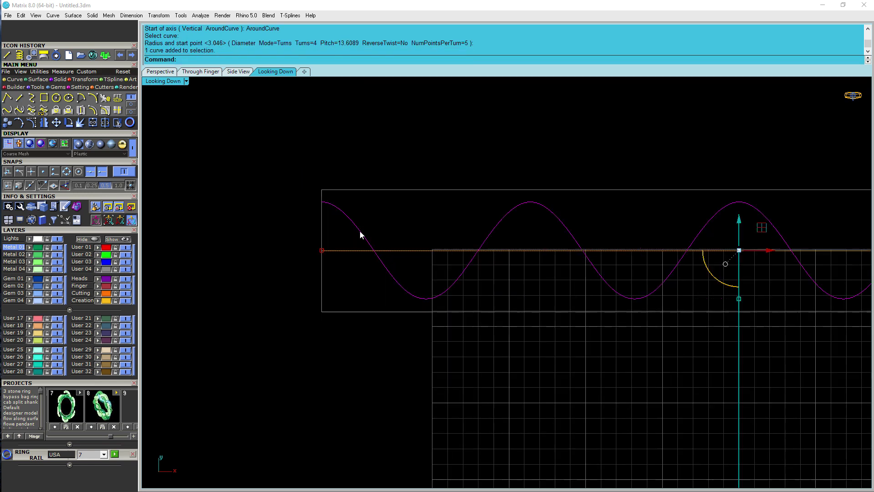
pyautogui.press('Escape')
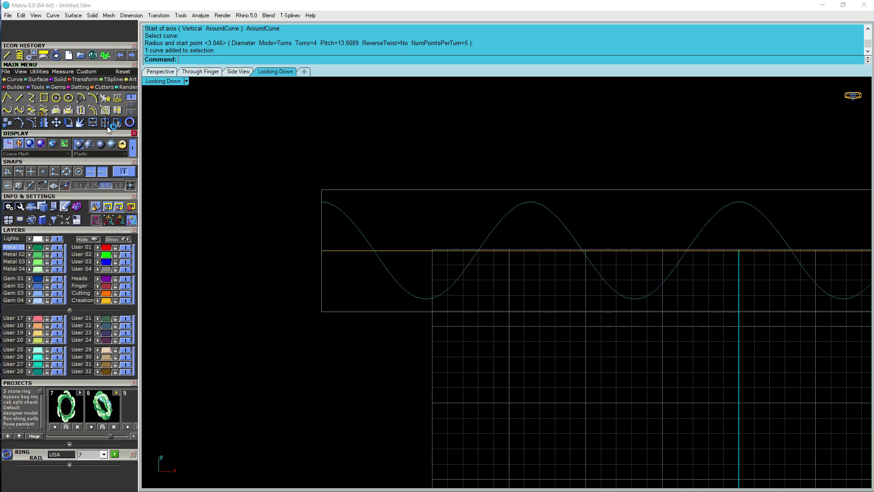
# Draw a vertical line from the helix's first full peak inside the rectangle, quadrant-snapped, down past the center line.
pyautogui.moveTo(399, 231); pyautogui.dragTo(333, 219)
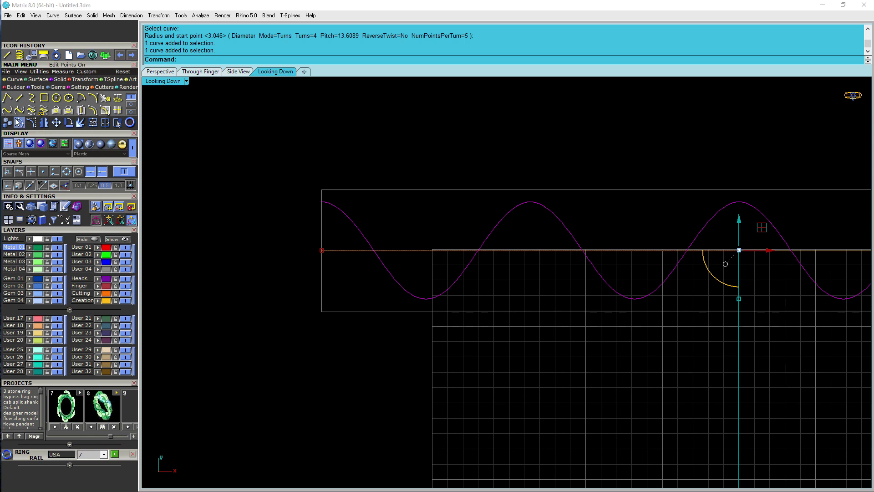
pyautogui.click(436, 233)
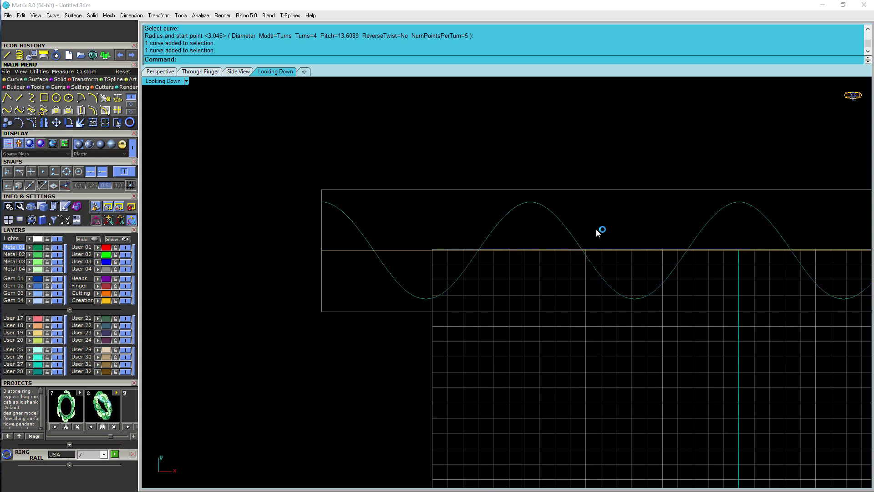
pyautogui.press('Return')
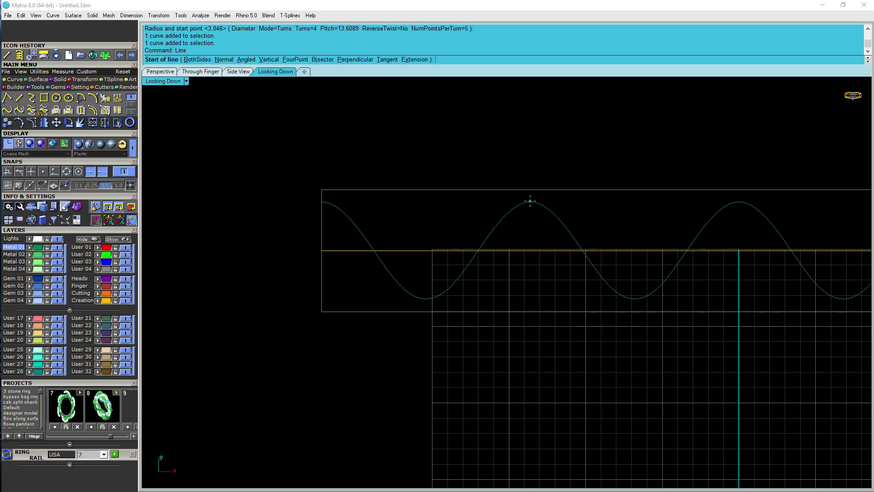
pyautogui.click(67, 172)
pyautogui.scroll(1, 533, 248)
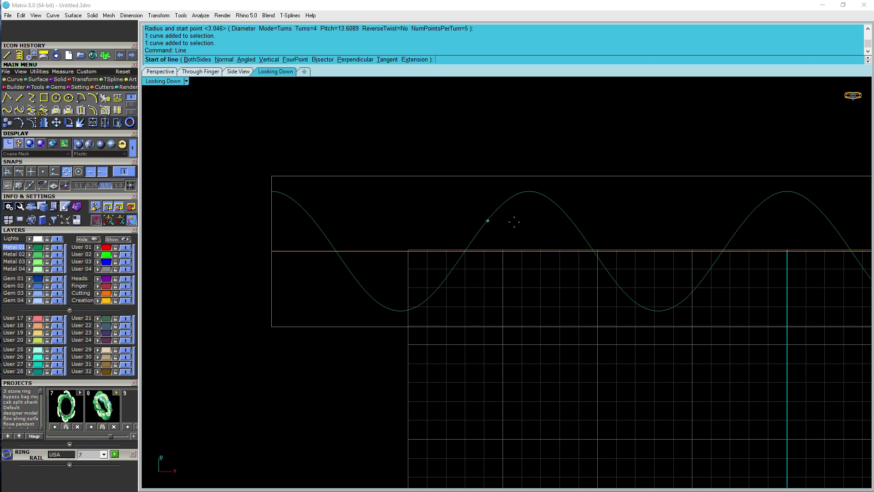
pyautogui.click(528, 192)
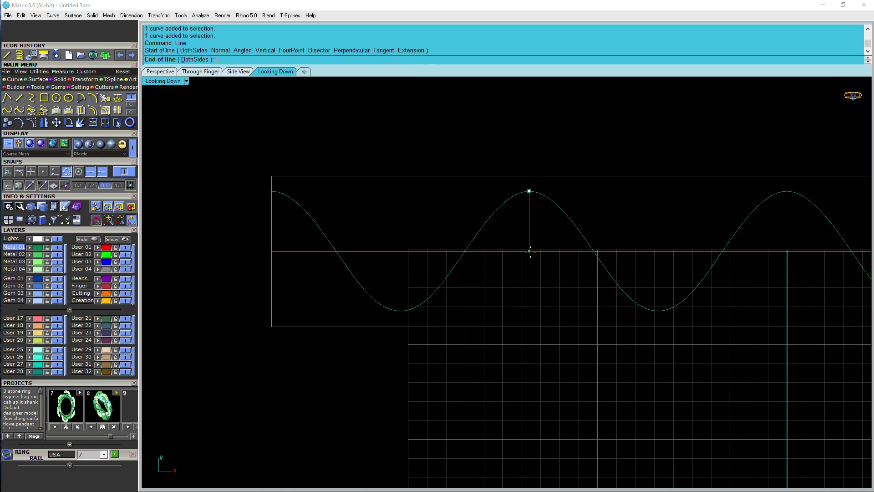
pyautogui.click(528, 273)
# Use Intersect on the vertical line and the center line to create a point, and select that point.
pyautogui.scroll(3, 532, 253)
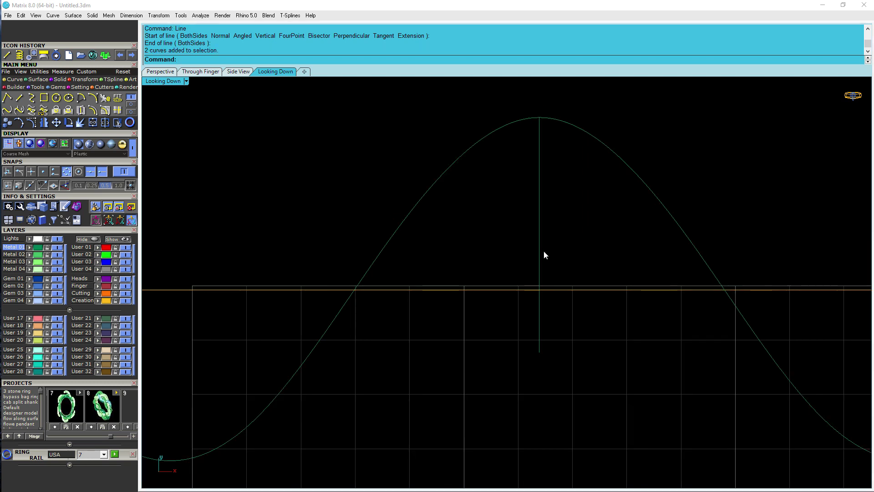
pyautogui.moveTo(544, 251); pyautogui.dragTo(555, 265, button='right')
pyautogui.moveTo(512, 273); pyautogui.dragTo(513, 274)
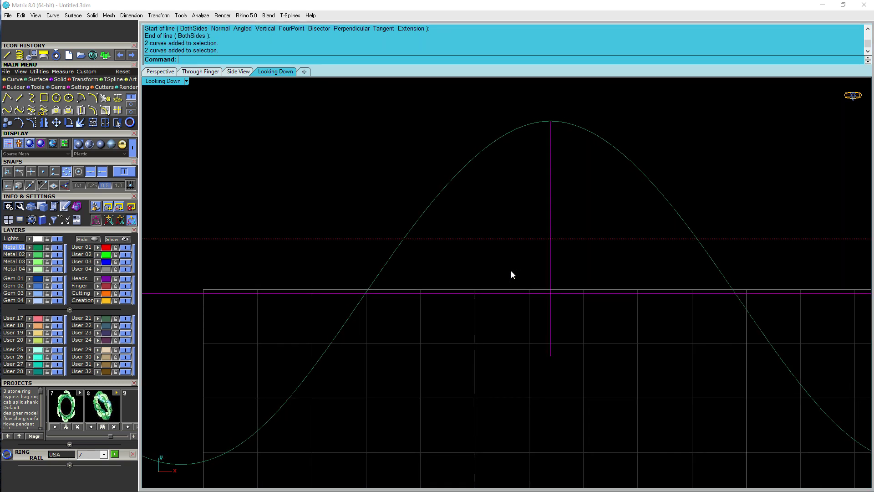
pyautogui.press('Return')
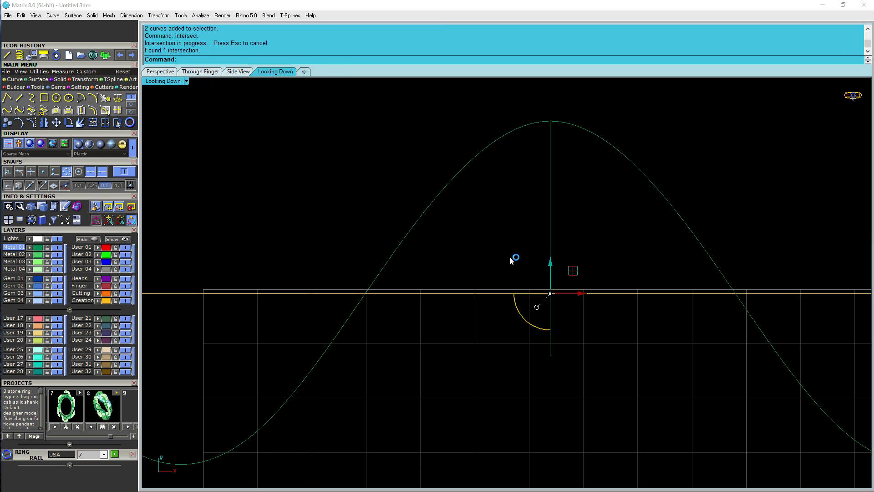
pyautogui.moveTo(490, 269); pyautogui.dragTo(589, 307)
# Mirror a copy of the intersection point across the rectangle's left edge.
pyautogui.scroll(-2, 566, 312)
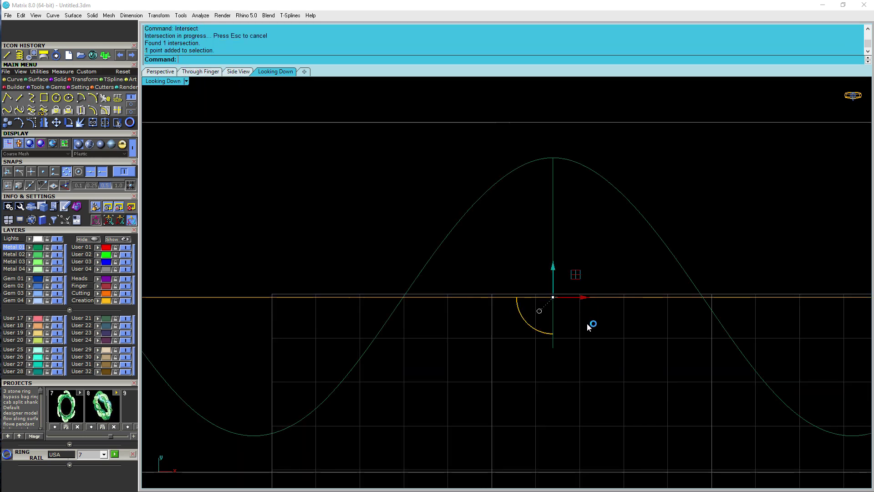
pyautogui.scroll(-2, 587, 323)
pyautogui.moveTo(448, 277); pyautogui.dragTo(482, 273, button='right')
pyautogui.scroll(-2, 465, 295)
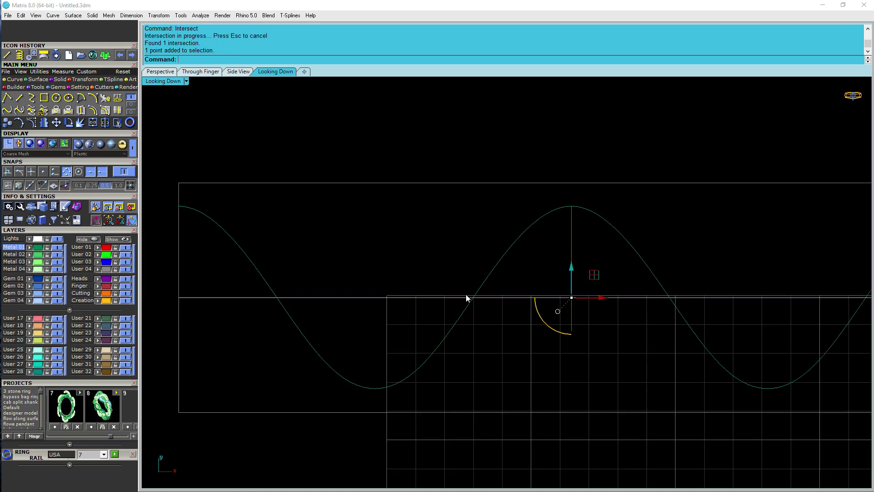
pyautogui.click(44, 122)
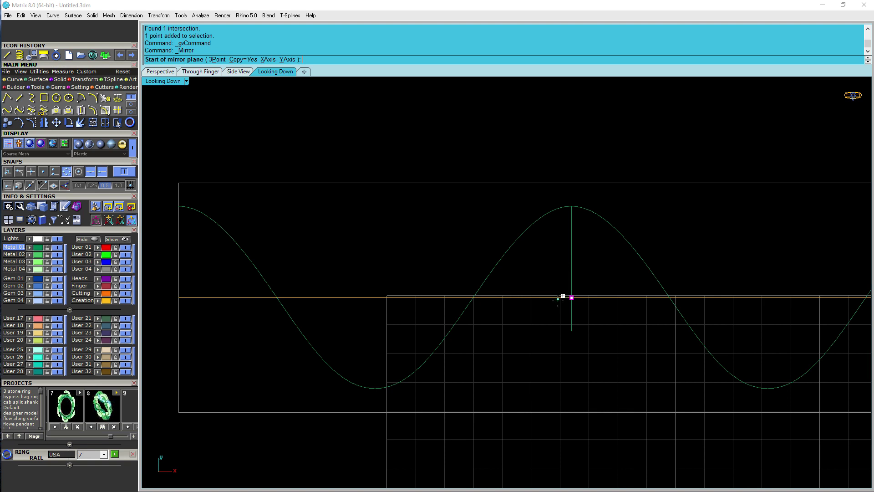
pyautogui.click(178, 207)
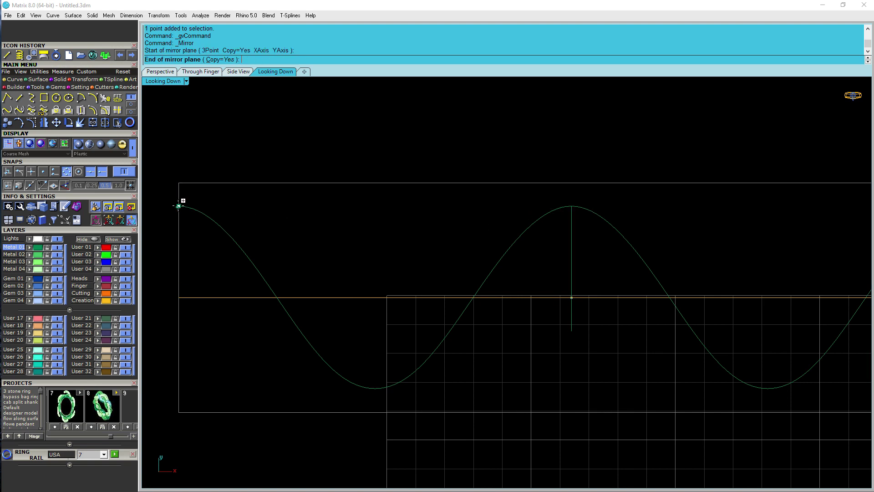
pyautogui.click(190, 115)
pyautogui.moveTo(231, 150); pyautogui.dragTo(415, 170, button='right')
pyautogui.scroll(-3, 414, 169)
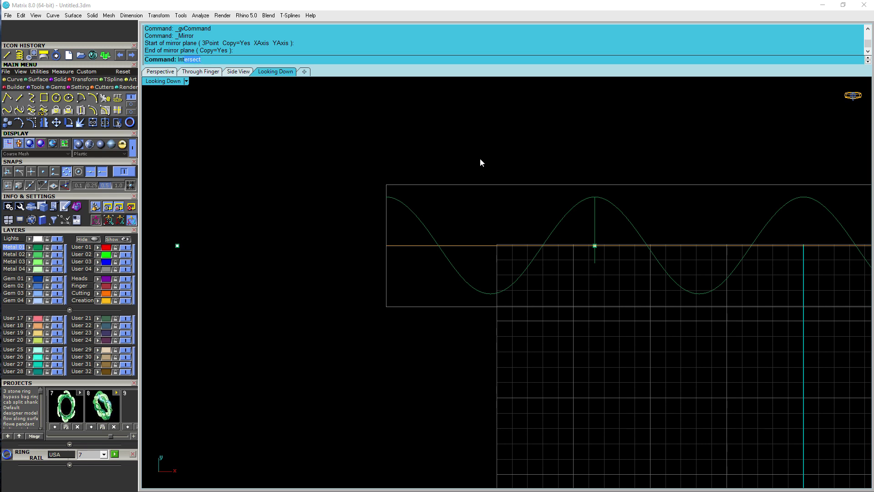
pyautogui.write('er')
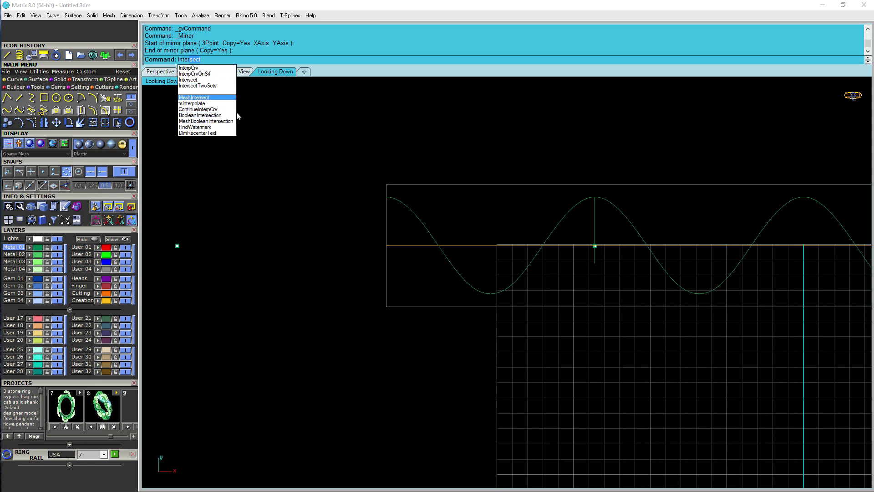
pyautogui.press('Escape')
pyautogui.press('Escape')
pyautogui.moveTo(436, 149); pyautogui.dragTo(461, 177, button='right')
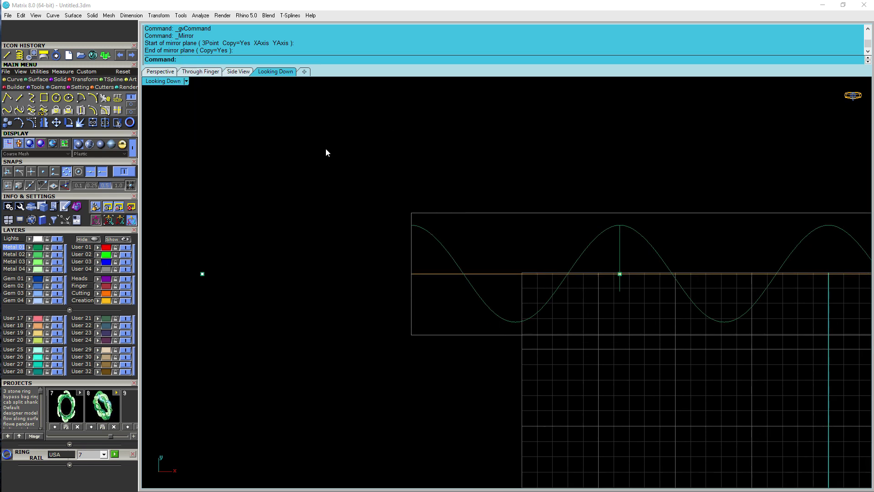
# Mirror a copy of the outer left point across the rectangle's vertical middle axis to the opposite side.
pyautogui.moveTo(154, 245); pyautogui.dragTo(260, 284)
pyautogui.scroll(-2, 259, 285)
pyautogui.moveTo(561, 266); pyautogui.dragTo(460, 277, button='right')
pyautogui.scroll(-3, 460, 277)
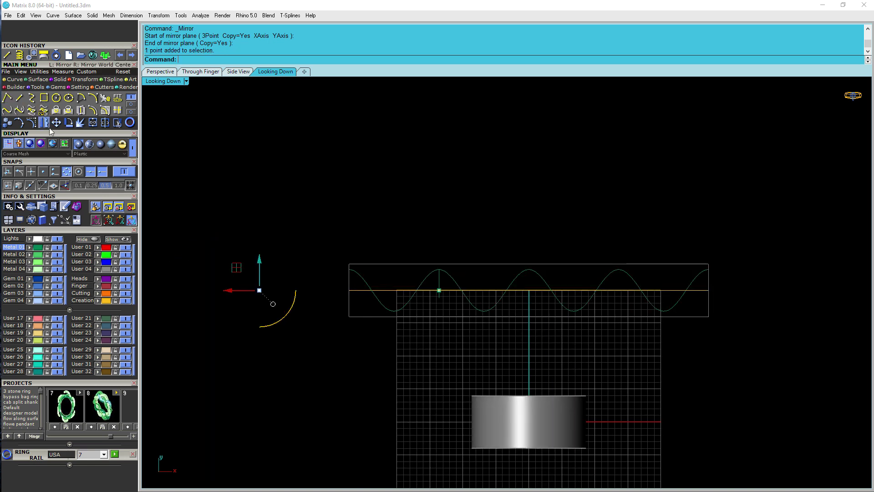
pyautogui.click(57, 123)
pyautogui.click(529, 262)
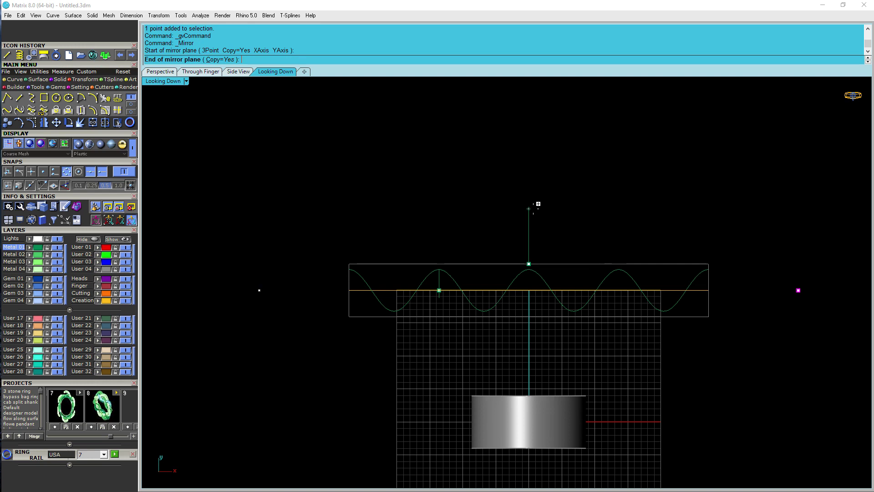
pyautogui.click(539, 205)
# Draw a straight line joining the two outer points beyond the rectangle's ends, snapping to both points.
pyautogui.moveTo(613, 222); pyautogui.dragTo(574, 237, button='right')
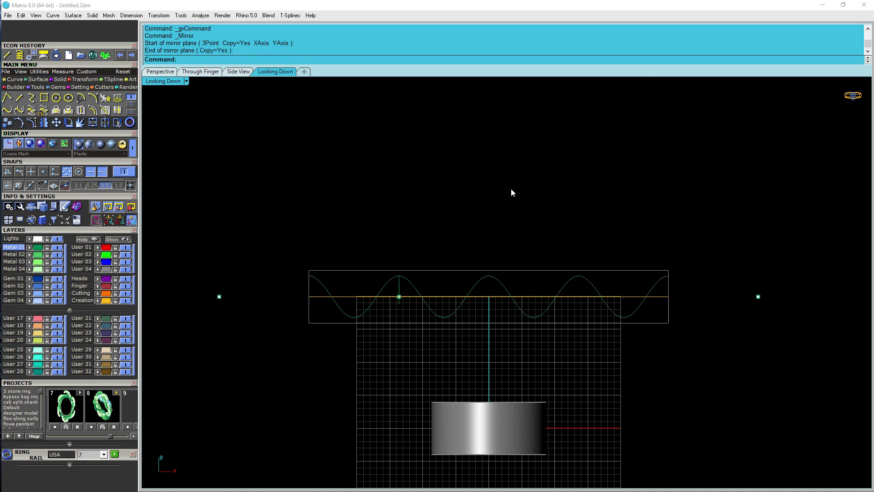
pyautogui.click(18, 98)
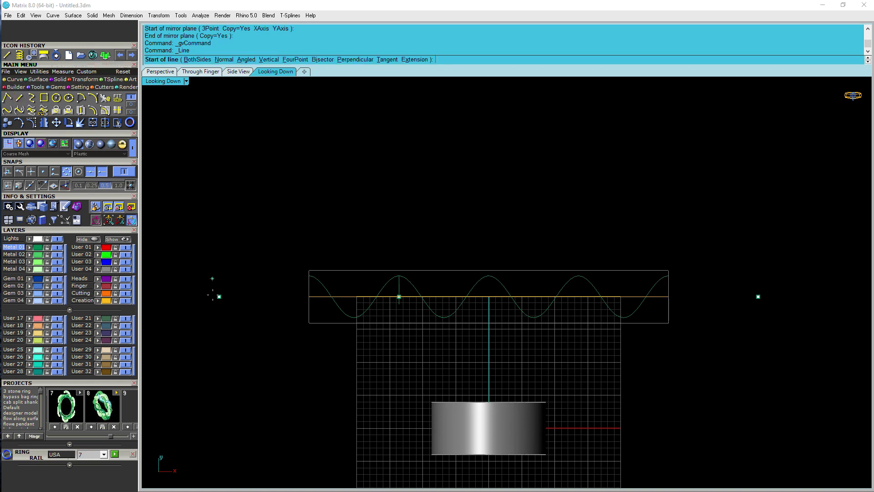
pyautogui.click(42, 174)
pyautogui.click(218, 297)
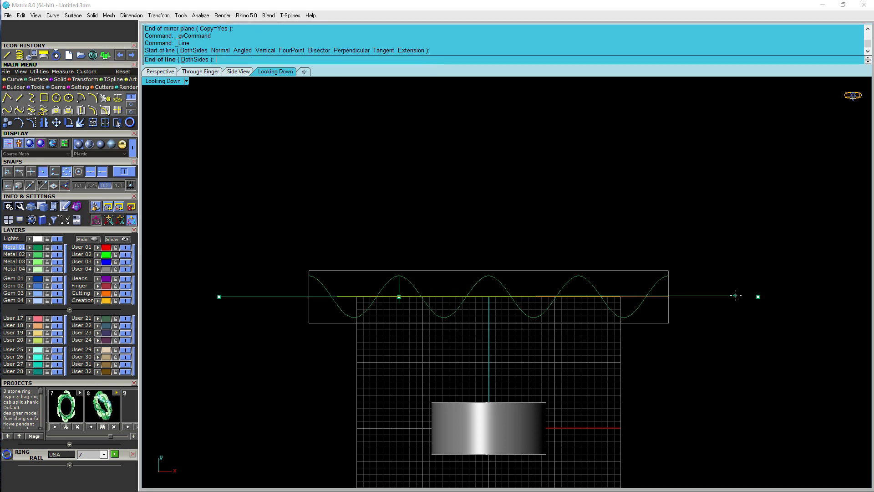
pyautogui.click(758, 296)
# Finish the long center line at the outer point and draw a 6-turn helix around it, matching the shorter helix's waves.
pyautogui.click(718, 297)
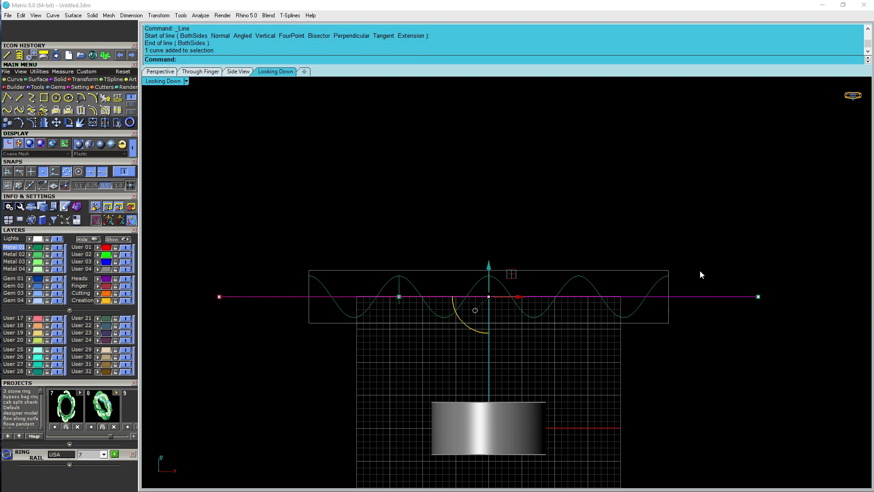
pyautogui.click(19, 55)
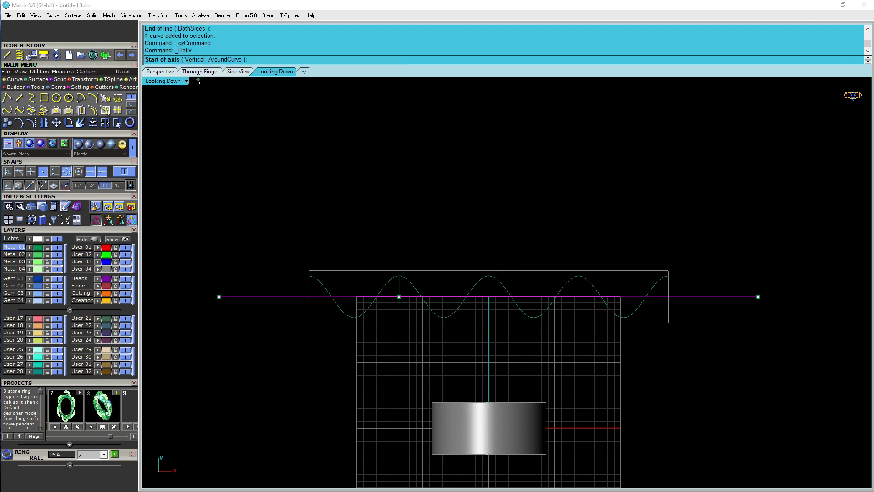
pyautogui.click(225, 60)
pyautogui.click(277, 296)
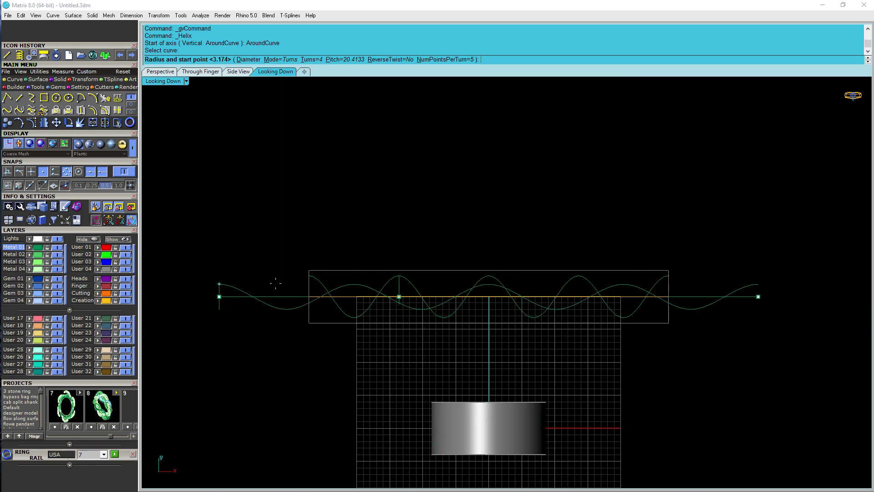
pyautogui.click(312, 60)
pyautogui.write('5')
pyautogui.press('Return')
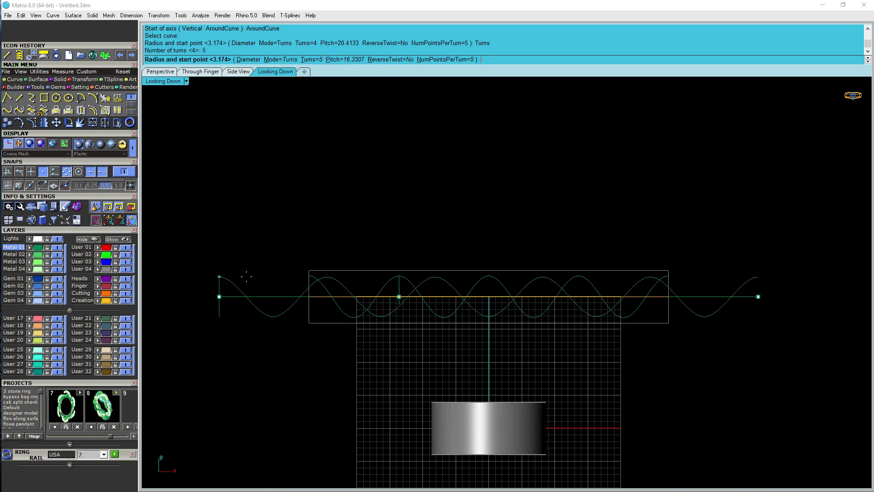
pyautogui.click(308, 60)
pyautogui.write('6')
pyautogui.press('Return')
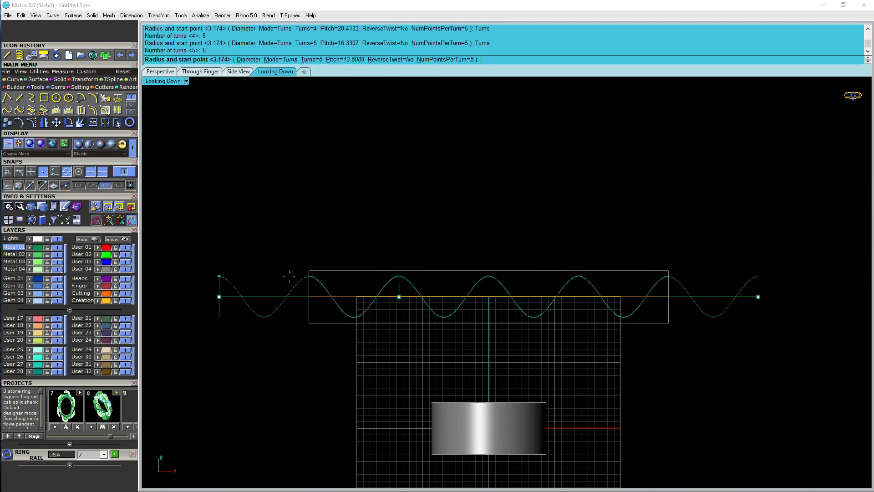
pyautogui.click(314, 275)
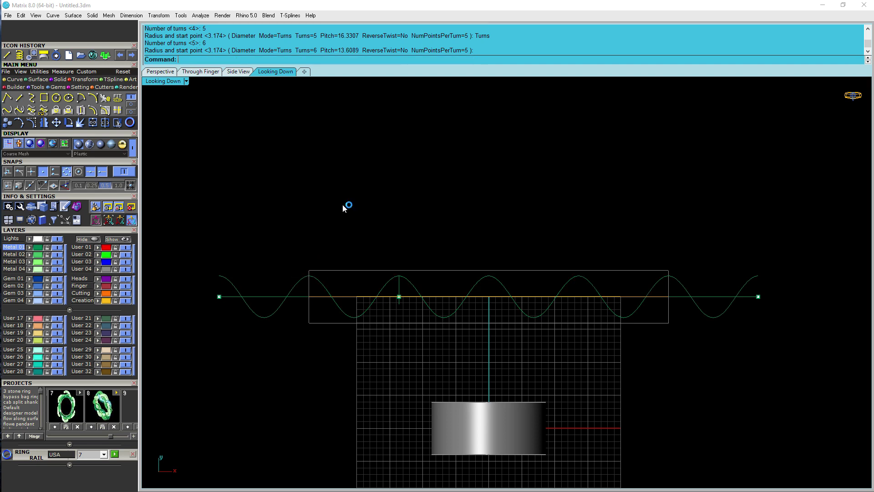
# Select the short and long helices in turn to compare how their turns line up inside the rectangle.
pyautogui.click(325, 290)
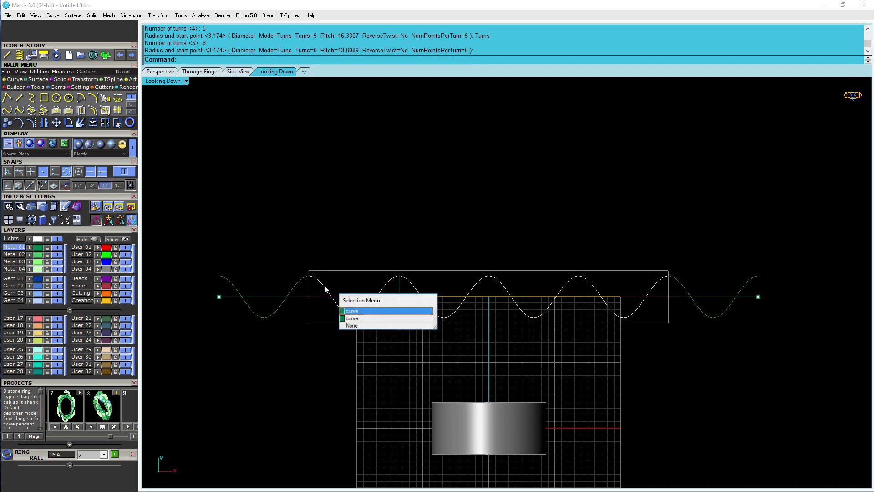
pyautogui.click(364, 313)
pyautogui.scroll(3, 382, 297)
pyautogui.moveTo(383, 294); pyautogui.dragTo(466, 305, button='right')
pyautogui.scroll(-3, 396, 236)
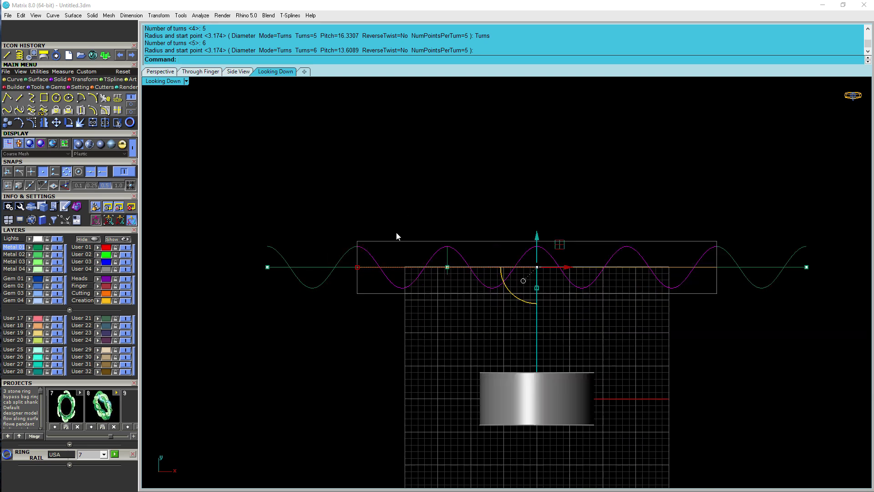
pyautogui.keyDown('shift'); pyautogui.click(346, 257); pyautogui.keyUp('shift')
pyautogui.scroll(-1, 362, 247)
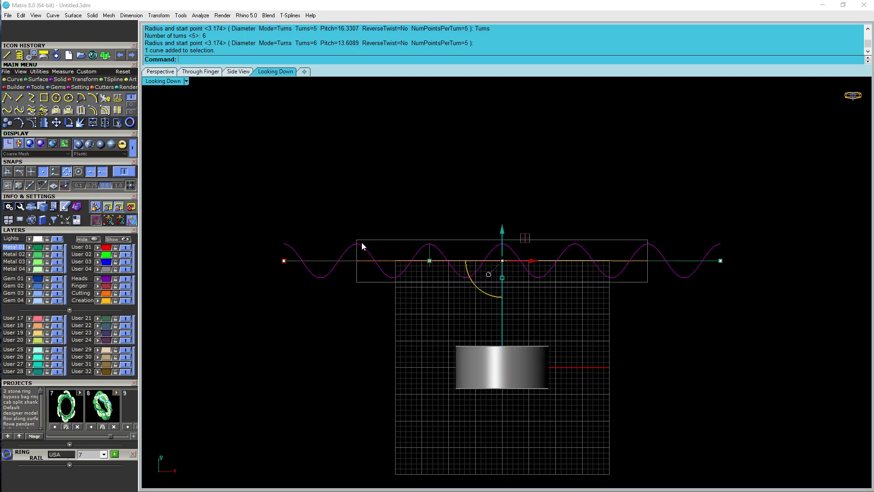
pyautogui.moveTo(332, 208); pyautogui.dragTo(463, 294)
pyautogui.moveTo(464, 298); pyautogui.dragTo(463, 297)
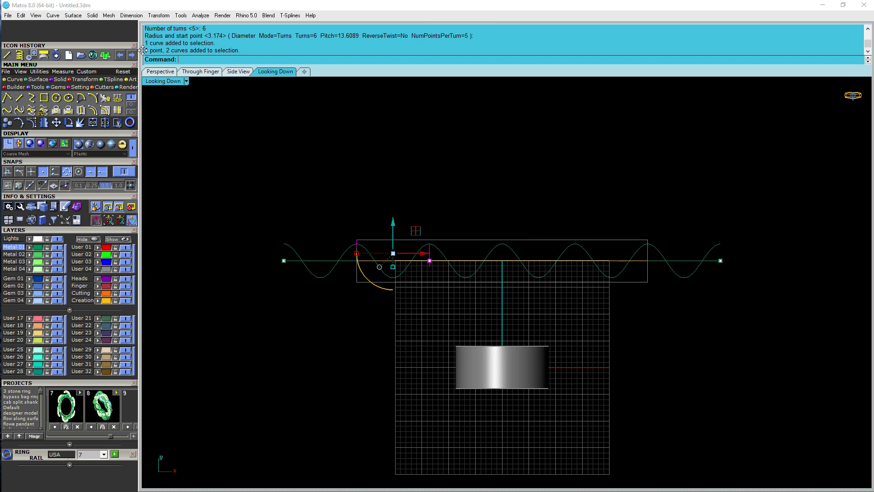
# In the perspective view, select the long helix and scale it down vertically to flatten its loops.
pyautogui.click(168, 71)
pyautogui.moveTo(523, 214); pyautogui.dragTo(597, 309, button='right')
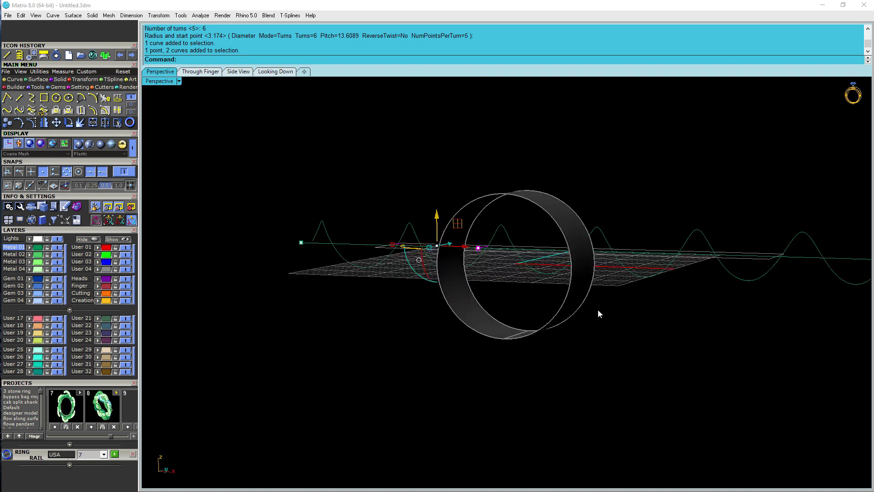
pyautogui.moveTo(709, 309); pyautogui.dragTo(676, 292, button='right')
pyautogui.click(682, 299)
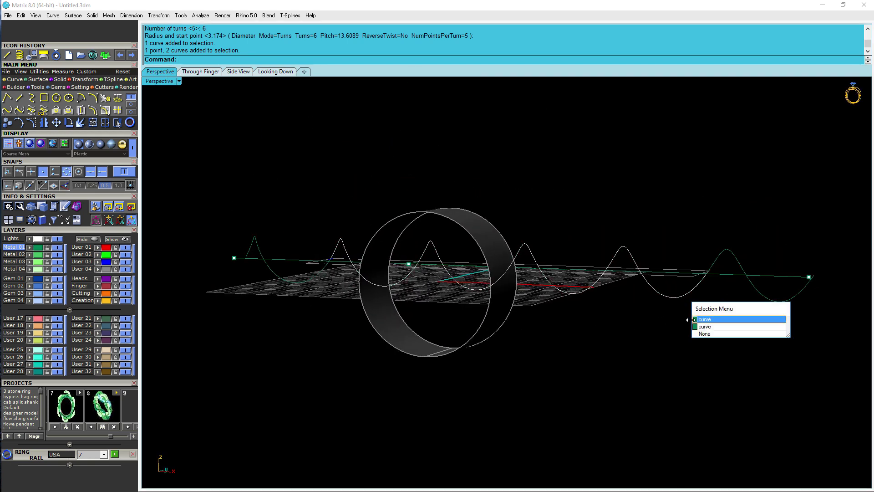
pyautogui.click(711, 325)
pyautogui.moveTo(710, 325); pyautogui.dragTo(643, 311, button='right')
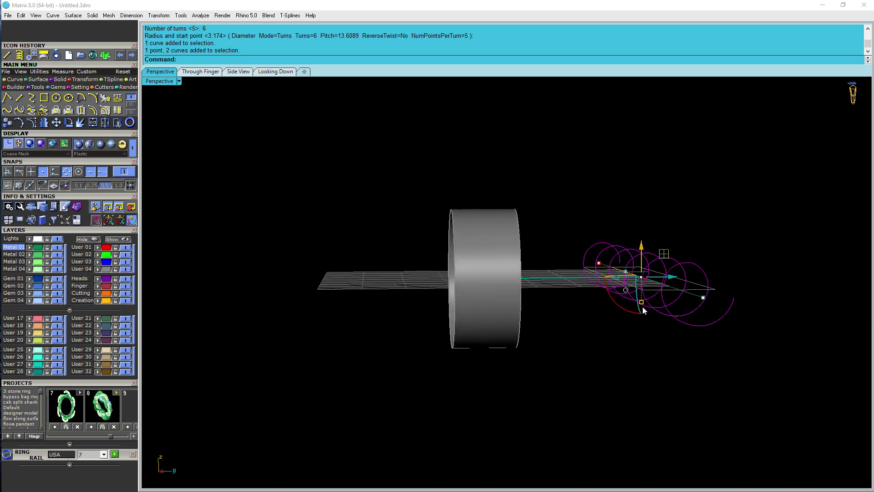
pyautogui.moveTo(645, 301); pyautogui.dragTo(644, 290)
pyautogui.moveTo(644, 384); pyautogui.dragTo(609, 295, button='right')
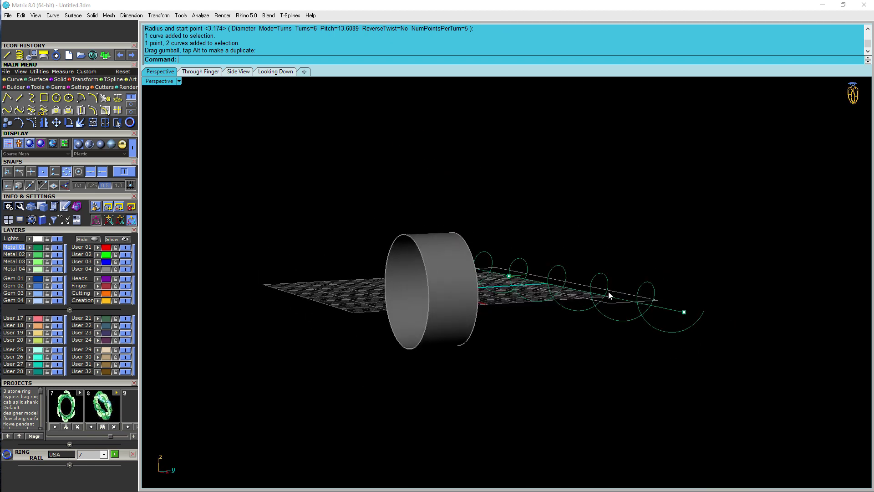
pyautogui.scroll(3, 636, 312)
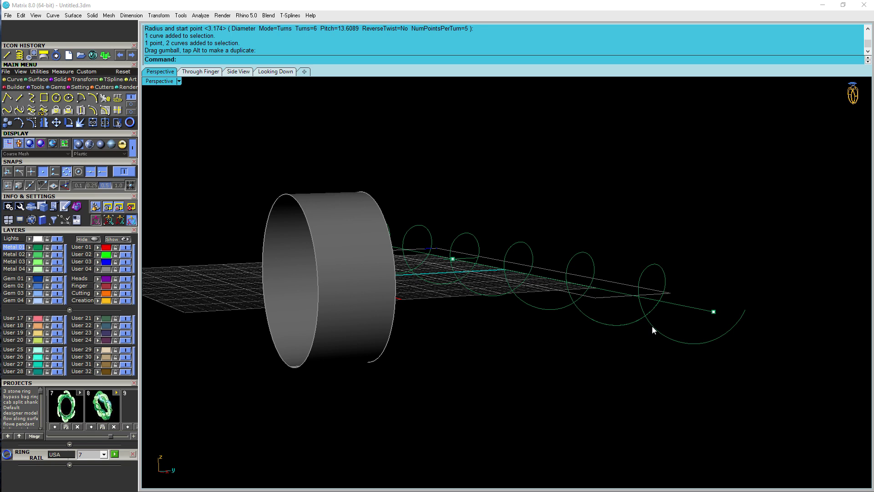
pyautogui.click(657, 325)
pyautogui.moveTo(506, 300); pyautogui.dragTo(505, 287)
pyautogui.moveTo(522, 296); pyautogui.dragTo(567, 328, button='right')
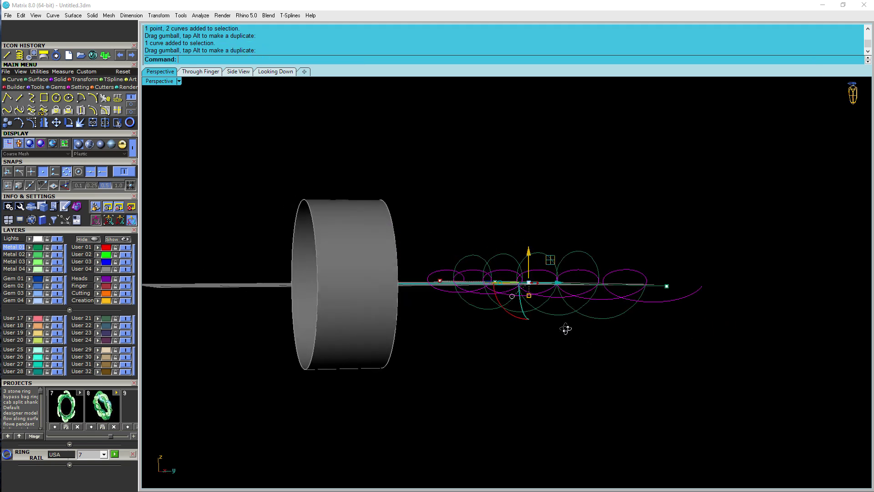
# Raise the flattened helix and place a shifted copy of it along its axis, selecting both curves.
pyautogui.moveTo(532, 248); pyautogui.dragTo(533, 256)
pyautogui.moveTo(533, 256); pyautogui.dragTo(457, 257, button='right')
pyautogui.moveTo(396, 259); pyautogui.dragTo(460, 272)
pyautogui.click(687, 234)
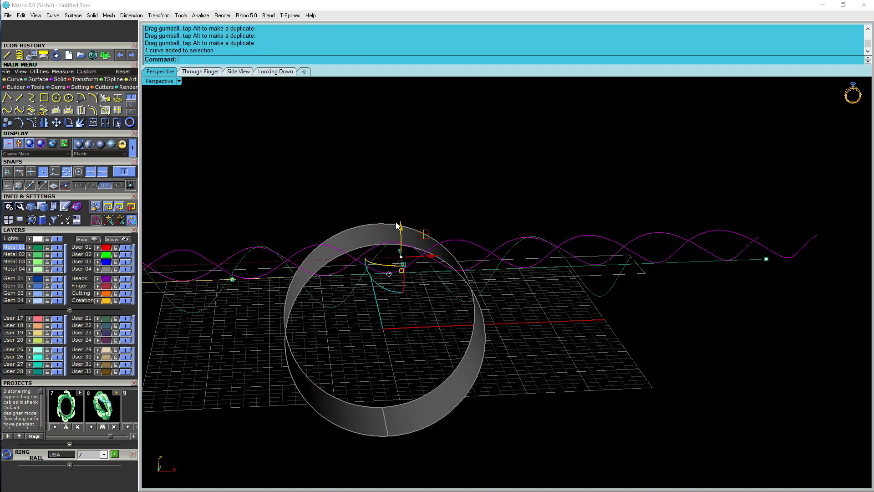
# Hide everything except the two flattened helices and pipe both with a diameter of 2.
pyautogui.click(95, 239)
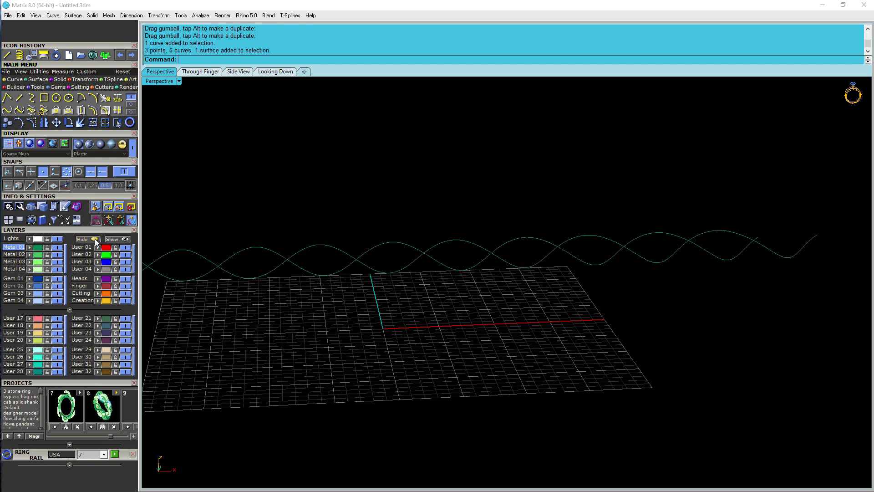
pyautogui.moveTo(551, 318); pyautogui.dragTo(467, 306, button='right')
pyautogui.moveTo(579, 349); pyautogui.dragTo(499, 217)
pyautogui.moveTo(533, 254); pyautogui.dragTo(554, 267, button='right')
pyautogui.write('P')
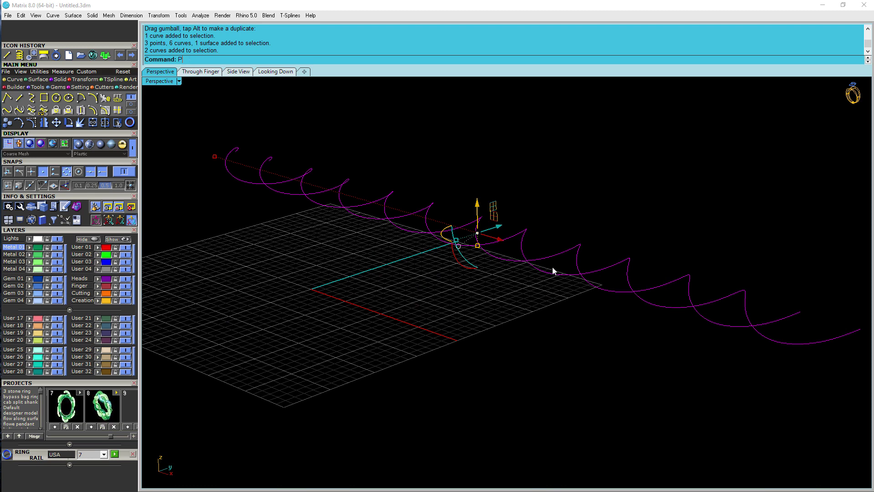
pyautogui.write('ipe')
pyautogui.press('Return')
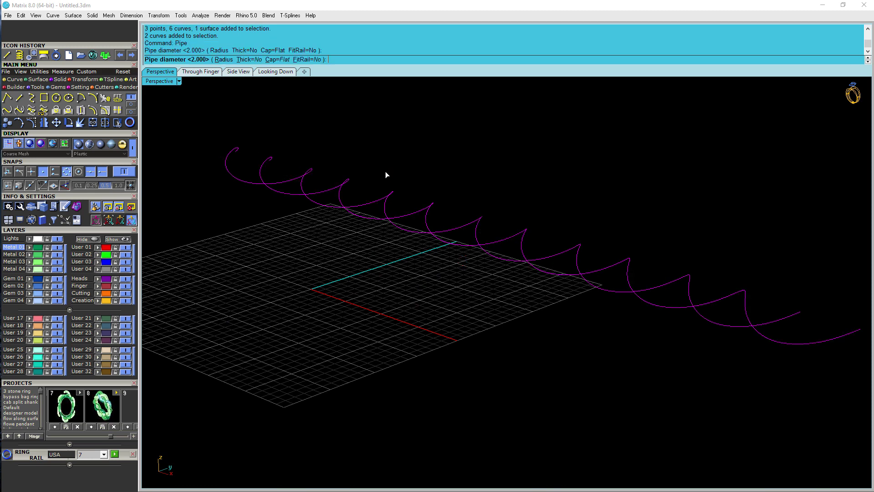
pyautogui.press('Return')
pyautogui.moveTo(569, 181); pyautogui.dragTo(569, 271, button='right')
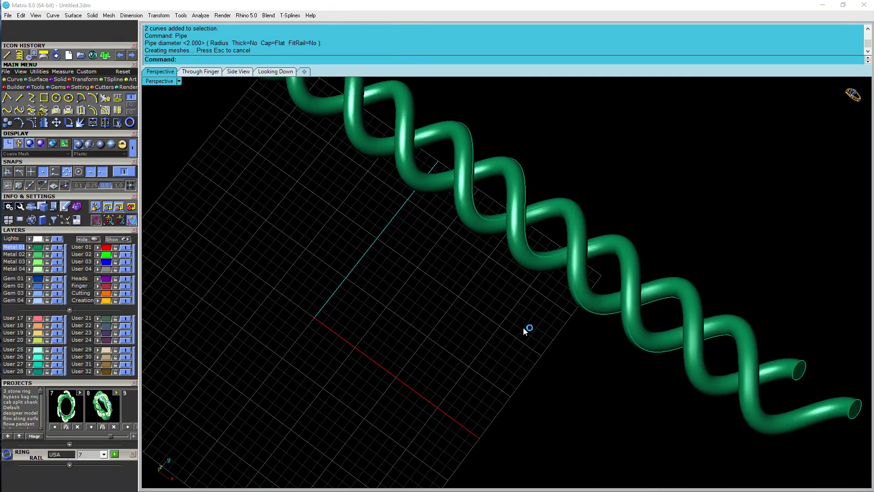
# Undo the pipes, the hiding and the preceding helix scaling and moving edits.
pyautogui.hotkey('ctrl', 'z')
pyautogui.hotkey('ctrl', 'z')
pyautogui.hotkey('ctrl', 'z')
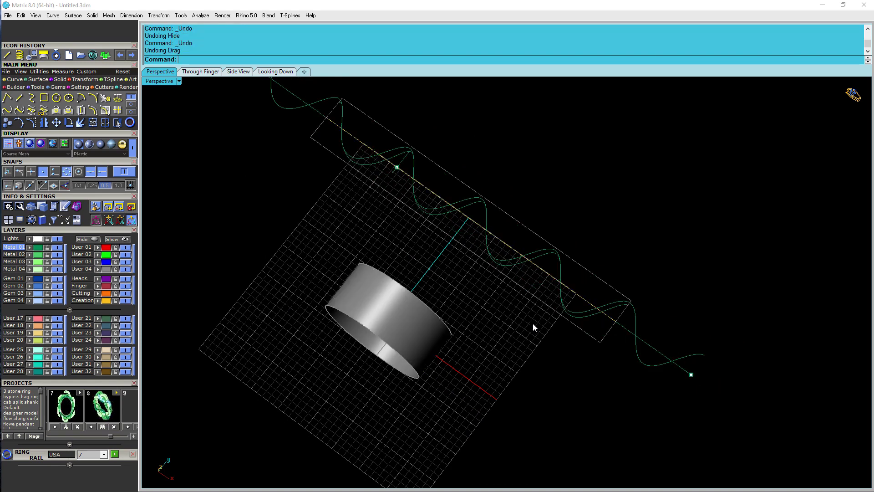
pyautogui.moveTo(572, 363); pyautogui.dragTo(546, 218, button='right')
pyautogui.hotkey('ctrl', 'z')
pyautogui.hotkey('ctrl', 'z')
# Select the helices and project them onto the Looking Down construction plane with ProjectToCPlane, deleting the input objects.
pyautogui.click(645, 245)
pyautogui.click(633, 277)
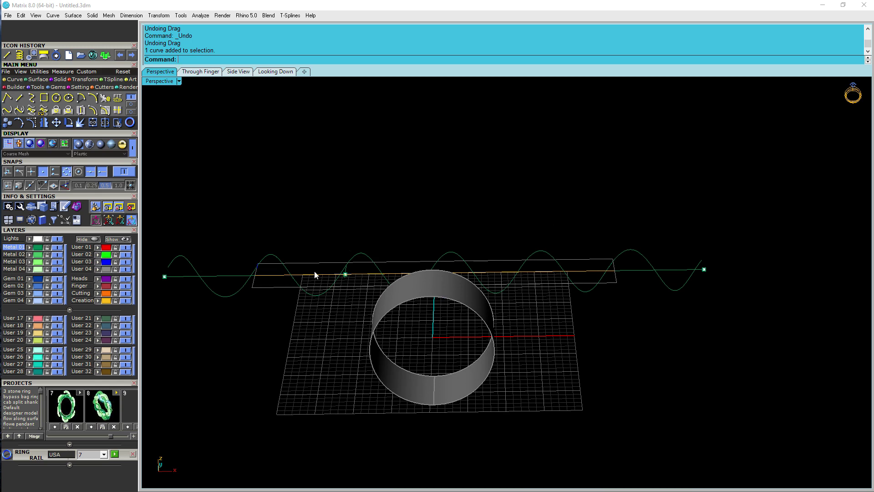
pyautogui.click(279, 274)
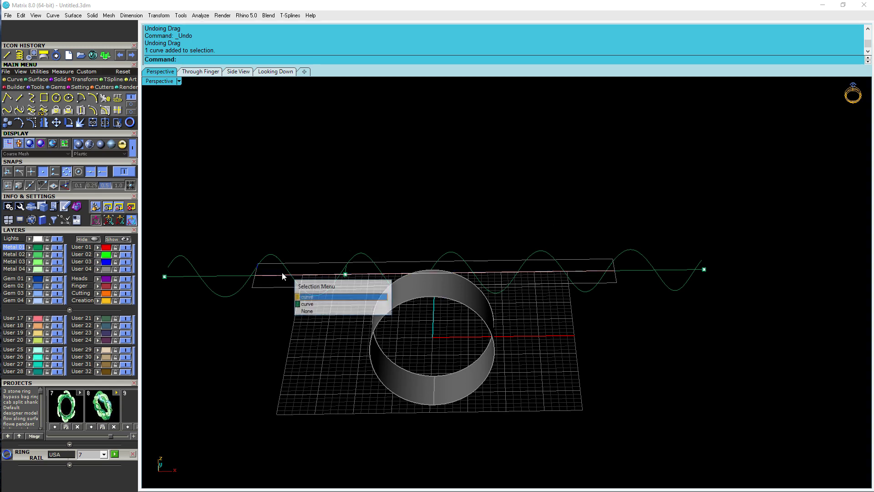
pyautogui.click(313, 297)
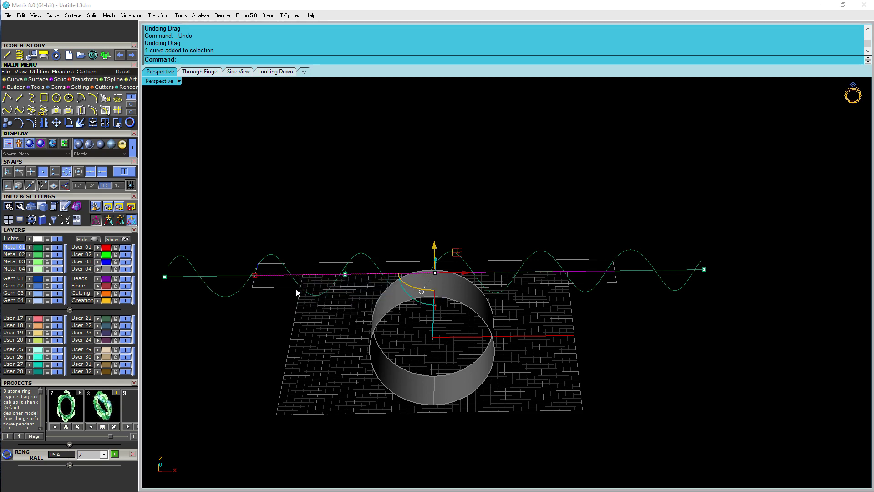
pyautogui.click(289, 273)
pyautogui.click(311, 302)
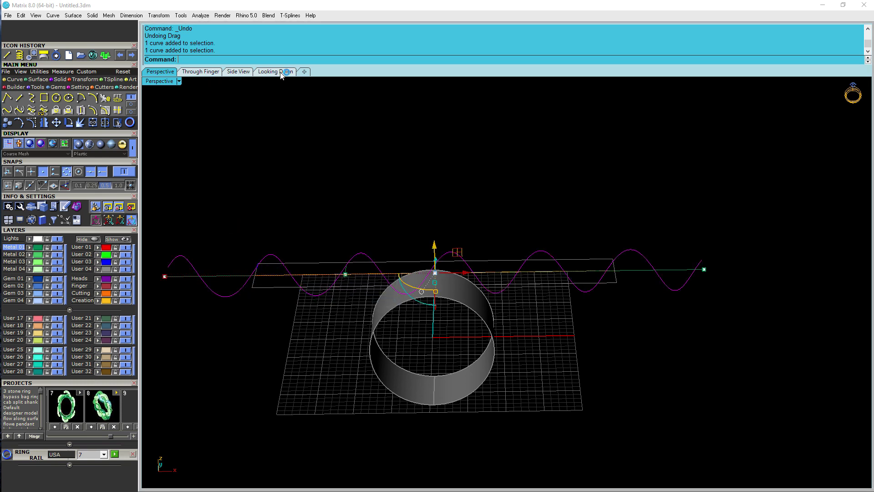
pyautogui.click(276, 72)
pyautogui.moveTo(418, 196); pyautogui.dragTo(458, 220, button='right')
pyautogui.write('ProjectToCPlane')
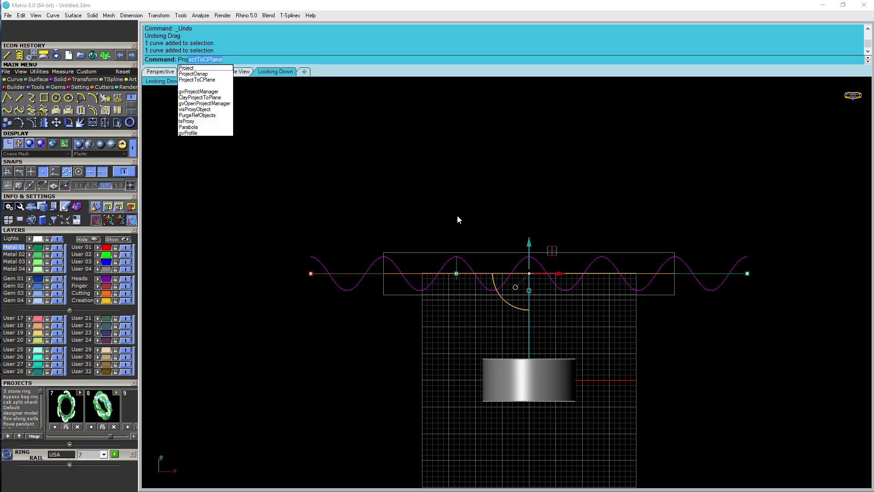
pyautogui.press('Return')
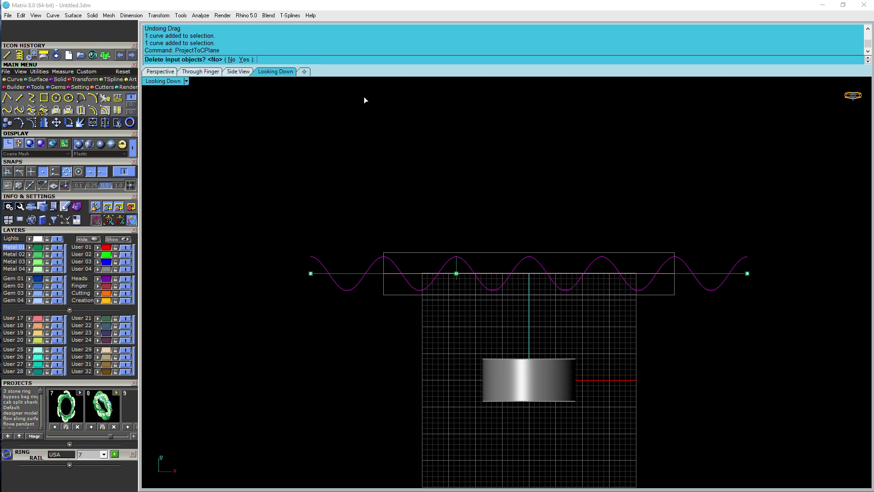
pyautogui.click(244, 60)
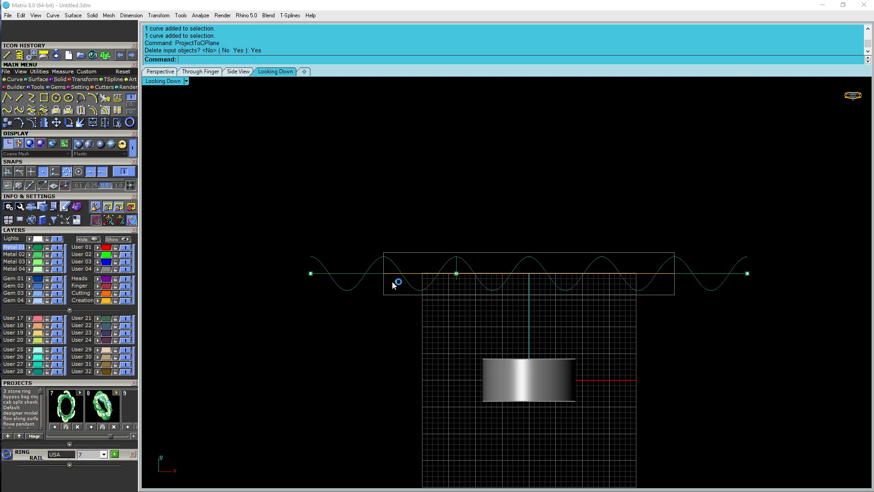
# Assign the long projected wave curve to layer User 02 and the short one to layer User 03.
pyautogui.click(376, 260)
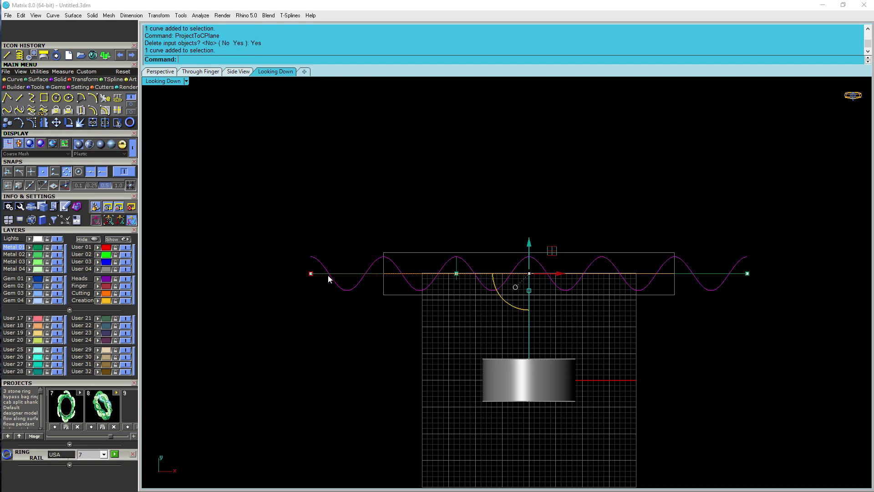
pyautogui.click(100, 255)
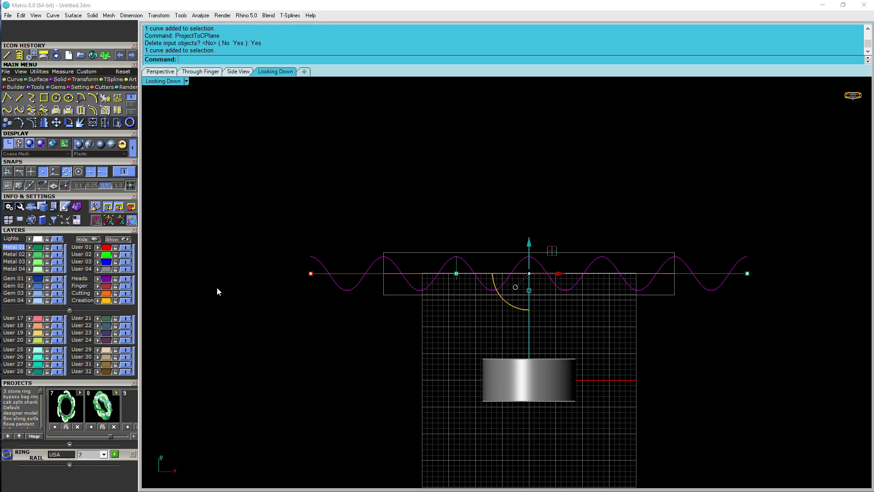
pyautogui.click(401, 269)
pyautogui.click(433, 293)
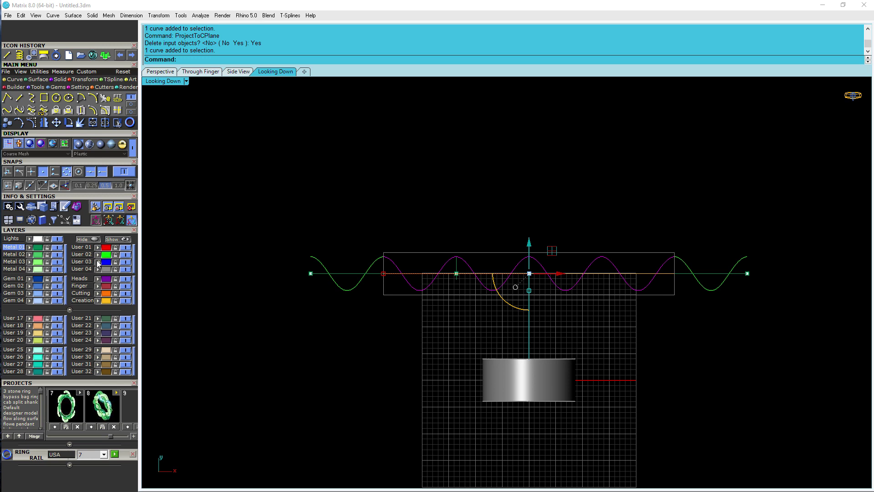
pyautogui.click(356, 284)
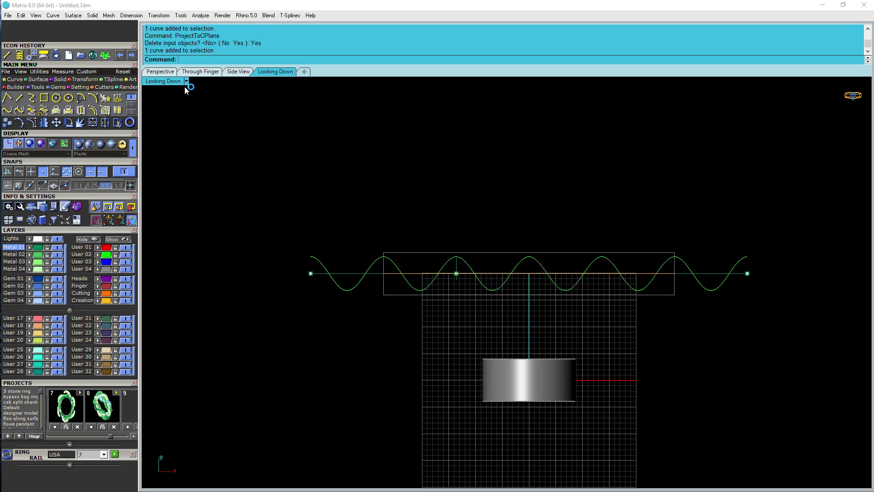
# Examine the two overlapping projected wave curves in Perspective, selecting the short and the long one in turn to compare their extents.
pyautogui.click(168, 72)
pyautogui.moveTo(427, 264); pyautogui.dragTo(337, 334, button='right')
pyautogui.click(373, 354)
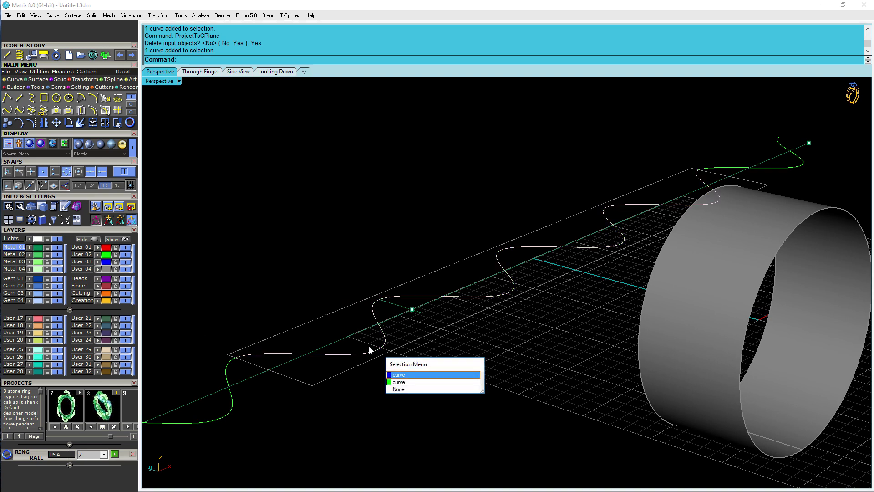
pyautogui.click(414, 375)
pyautogui.moveTo(251, 392); pyautogui.dragTo(448, 400, button='right')
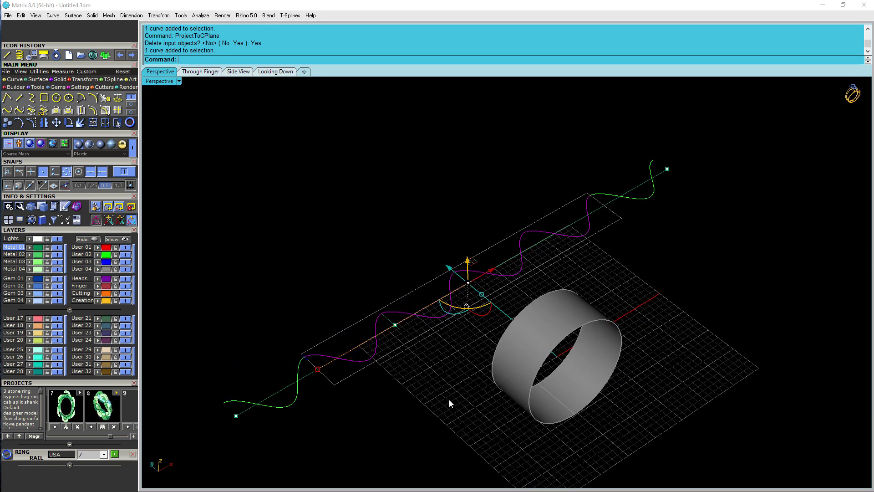
pyautogui.scroll(2, 298, 405)
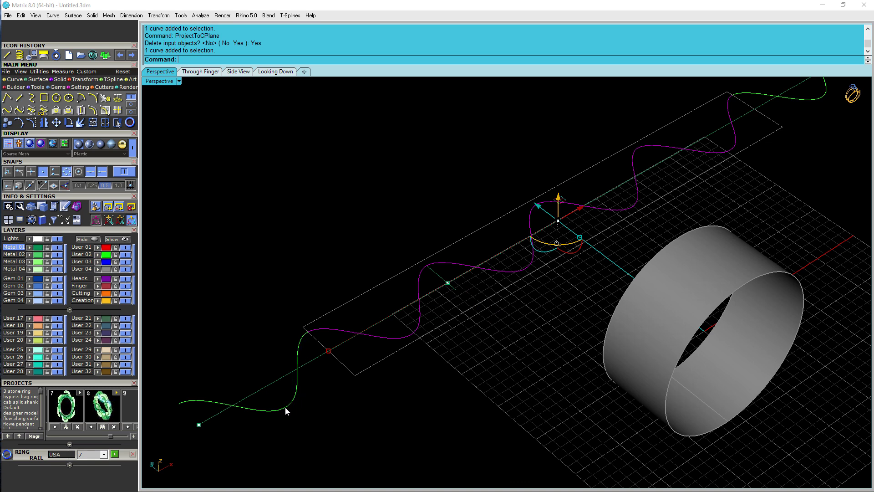
pyautogui.moveTo(315, 389); pyautogui.dragTo(349, 400, button='right')
pyautogui.press('Escape')
pyautogui.click(267, 403)
pyautogui.click(371, 353)
pyautogui.click(405, 374)
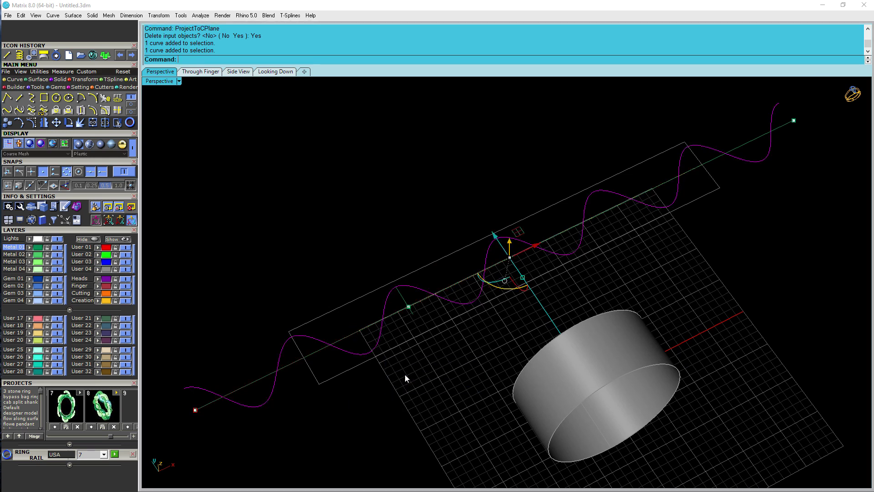
pyautogui.press('Escape')
pyautogui.click(355, 357)
pyautogui.click(385, 384)
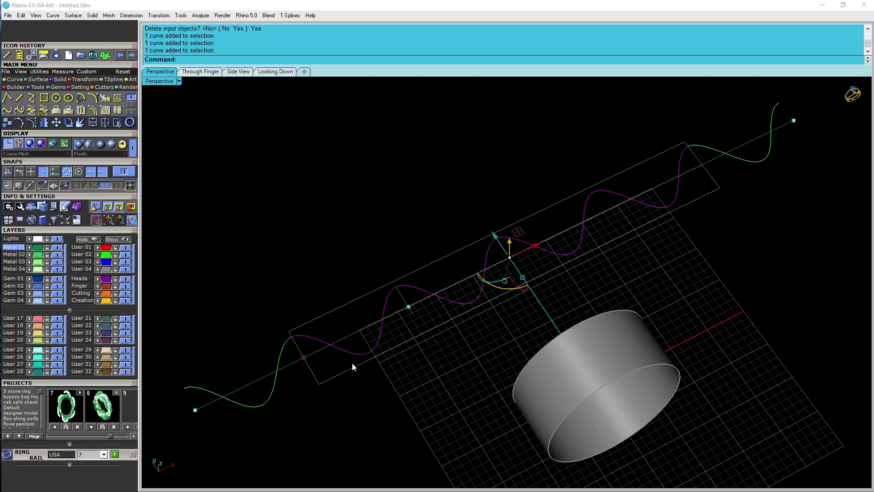
# In the Looking Down view, hide layer User 02 and place a single point at the first trough of the short wave curve.
pyautogui.click(275, 71)
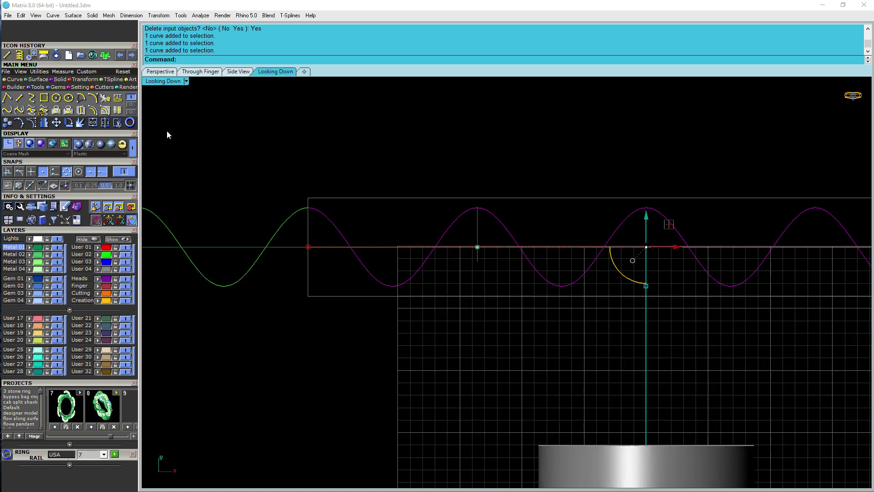
pyautogui.click(125, 255)
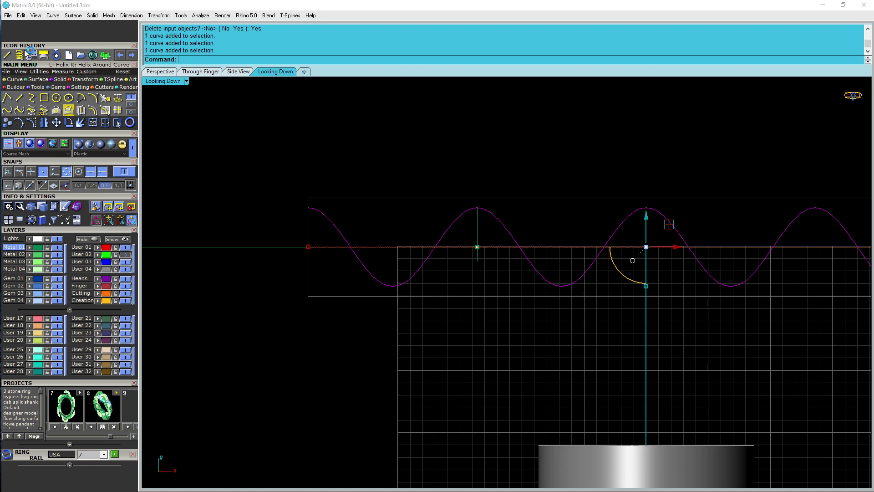
pyautogui.click(132, 104)
pyautogui.click(11, 110)
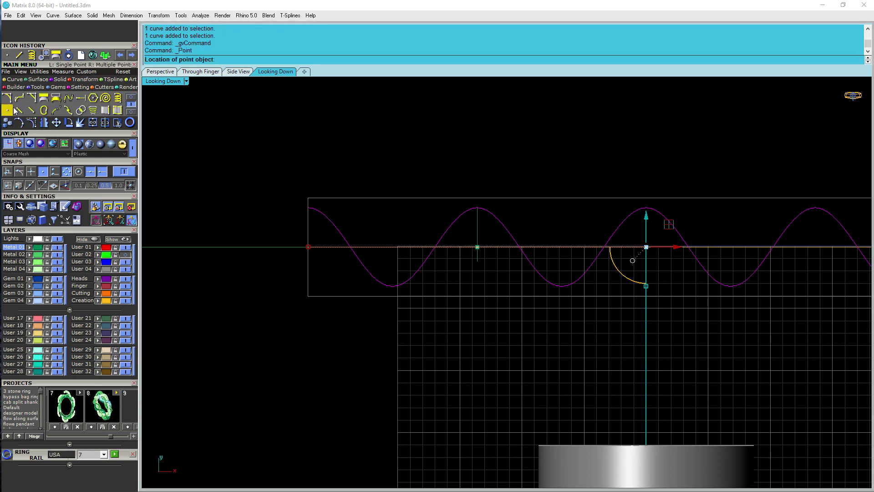
pyautogui.click(391, 289)
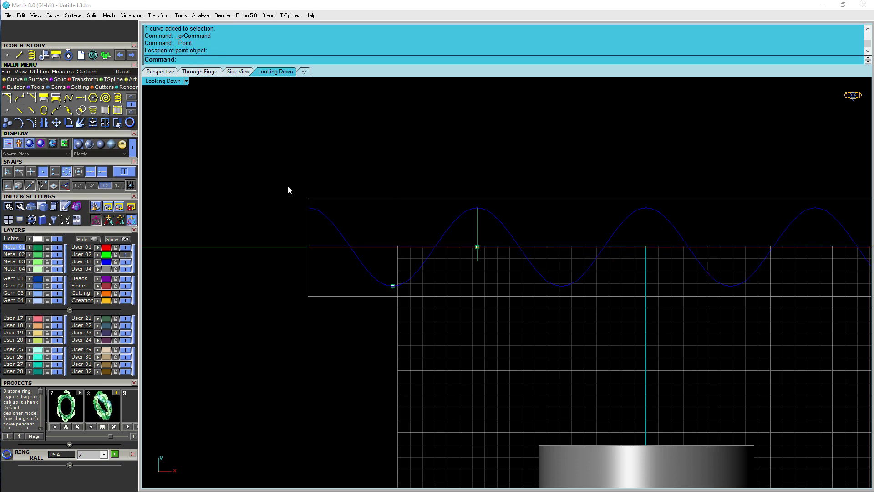
# Trim the short wave at the trough point, keeping only its first crest-to-trough half wave, and delete the point.
pyautogui.moveTo(285, 199); pyautogui.dragTo(403, 305)
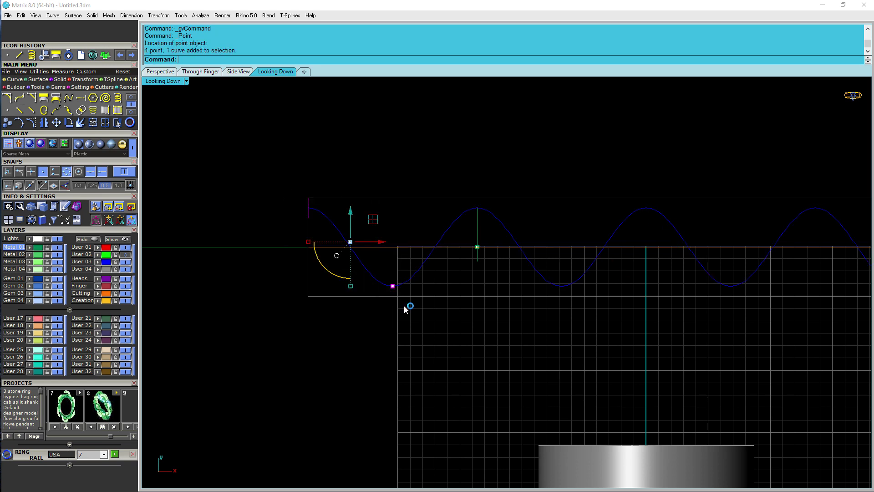
pyautogui.click(379, 218)
pyautogui.moveTo(378, 218); pyautogui.dragTo(409, 322)
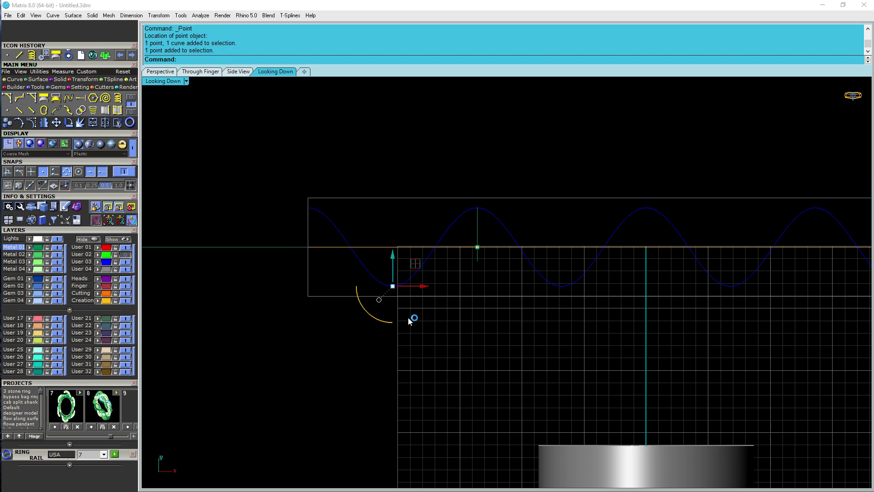
pyautogui.write('trim')
pyautogui.press('Return')
pyautogui.click(452, 229)
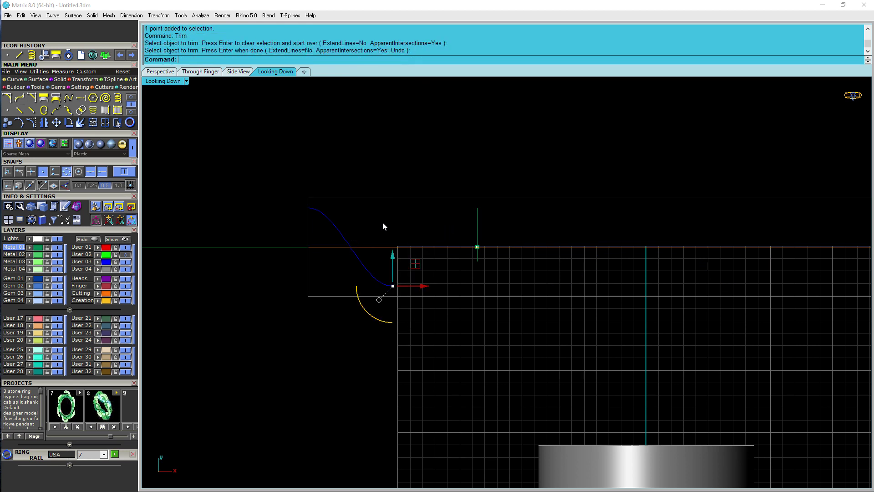
pyautogui.press('Delete')
# Divide the remaining half wave into 3 segments with points marking its ends.
pyautogui.click(342, 233)
pyautogui.scroll(2, 342, 232)
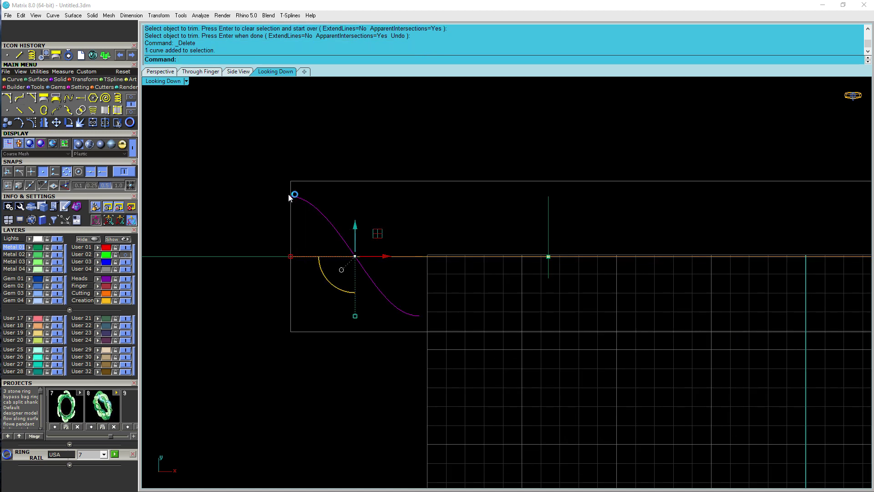
pyautogui.moveTo(424, 318); pyautogui.dragTo(442, 324, button='right')
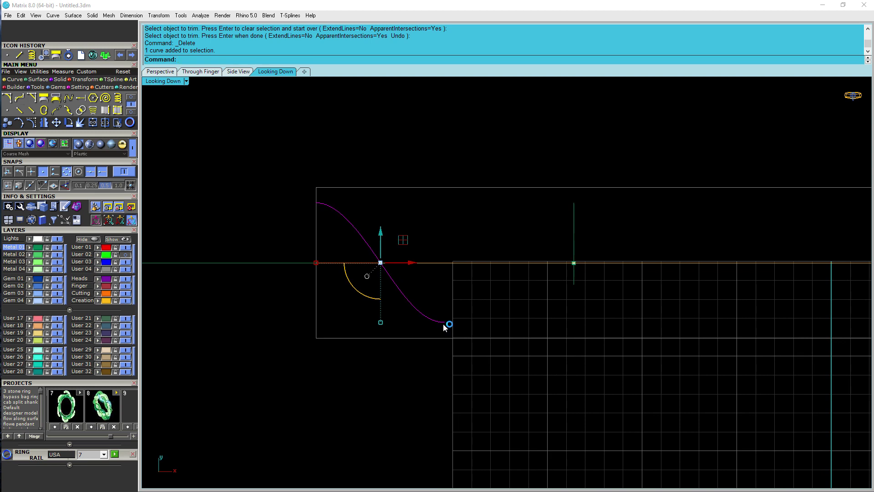
pyautogui.write('Divide')
pyautogui.press('Return')
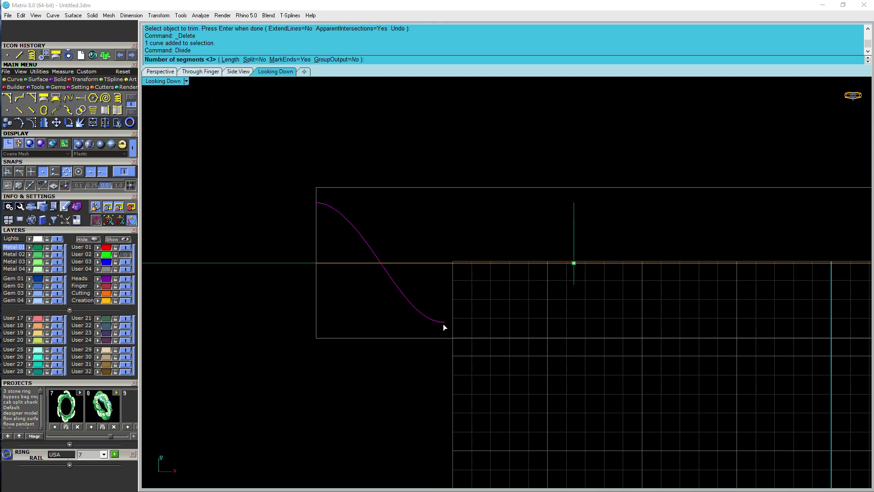
pyautogui.press('Return')
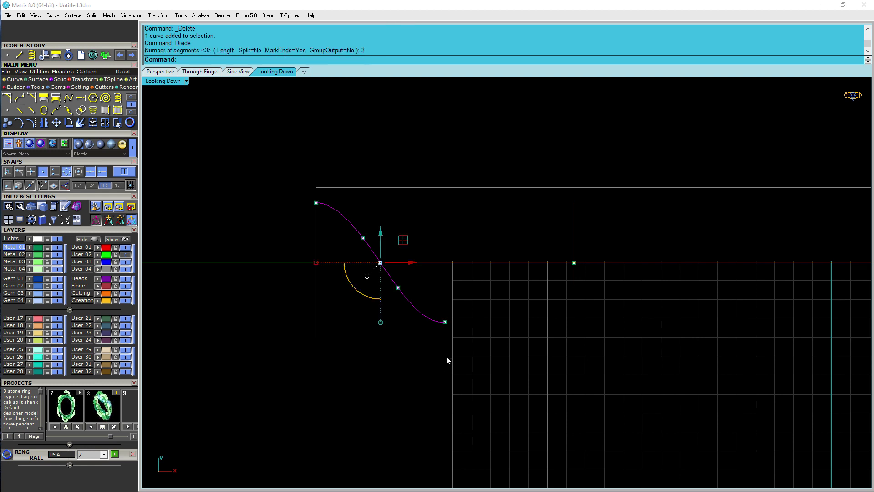
# Mirror the two inner division points across a vertical line through the trough end point, keeping the originals.
pyautogui.moveTo(349, 201); pyautogui.dragTo(433, 295)
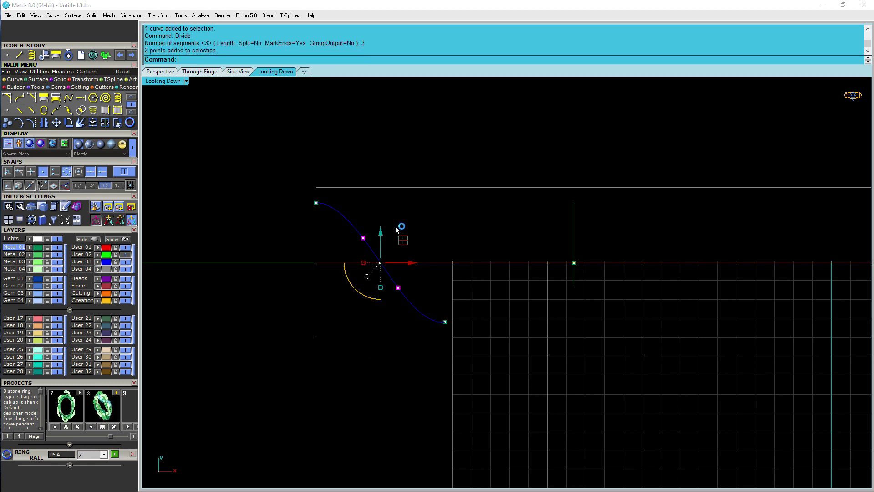
pyautogui.scroll(2, 395, 225)
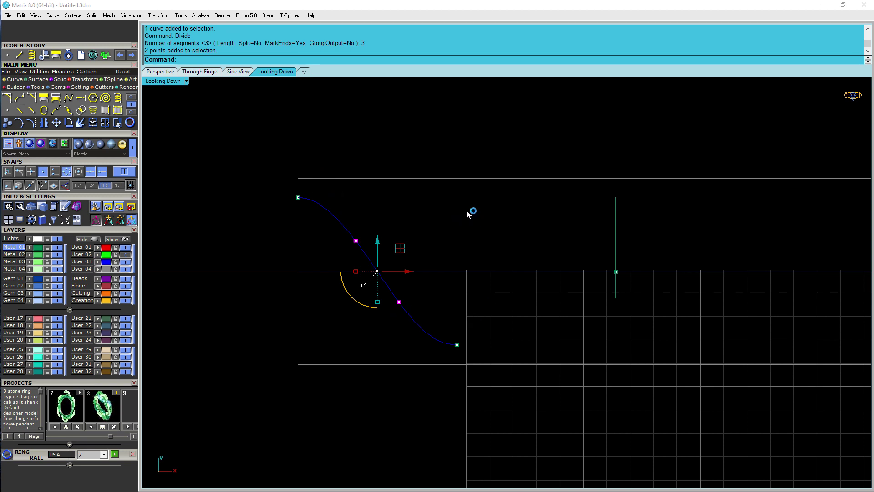
pyautogui.moveTo(327, 196); pyautogui.dragTo(435, 335)
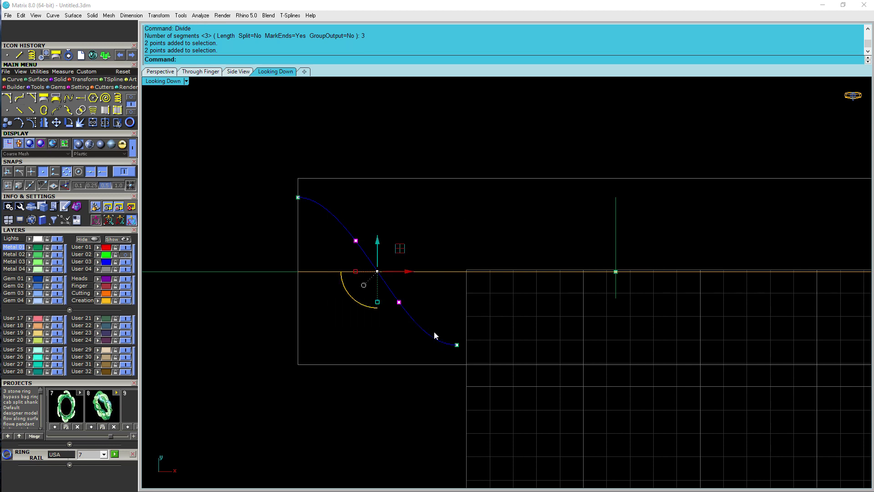
pyautogui.click(45, 122)
pyautogui.click(457, 344)
pyautogui.click(456, 235)
# Assign the upper original division point and the lower mirrored point to layer User 01.
pyautogui.moveTo(313, 217); pyautogui.dragTo(404, 257)
pyautogui.click(120, 240)
pyautogui.keyDown('shift'); pyautogui.moveTo(473, 255); pyautogui.dragTo(538, 317); pyautogui.keyUp('shift')
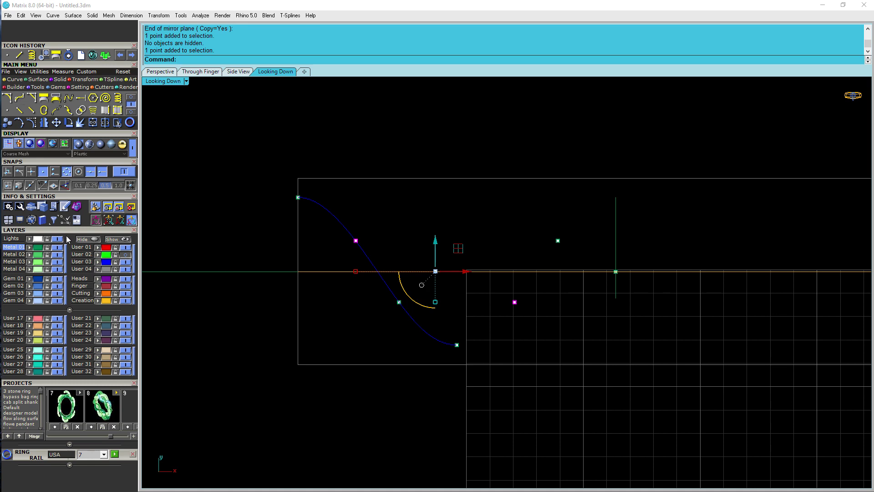
pyautogui.click(98, 247)
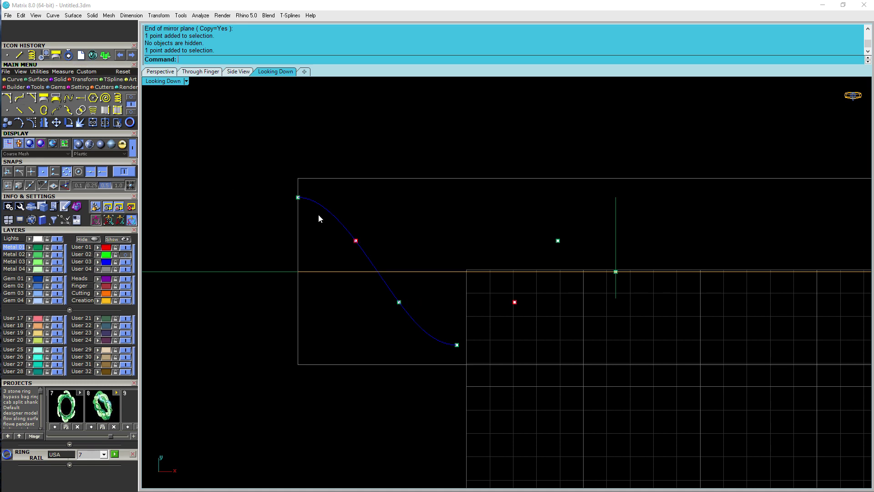
# Assign the lower original division point and the upper mirrored point to layer User 03.
pyautogui.moveTo(365, 291); pyautogui.dragTo(421, 321)
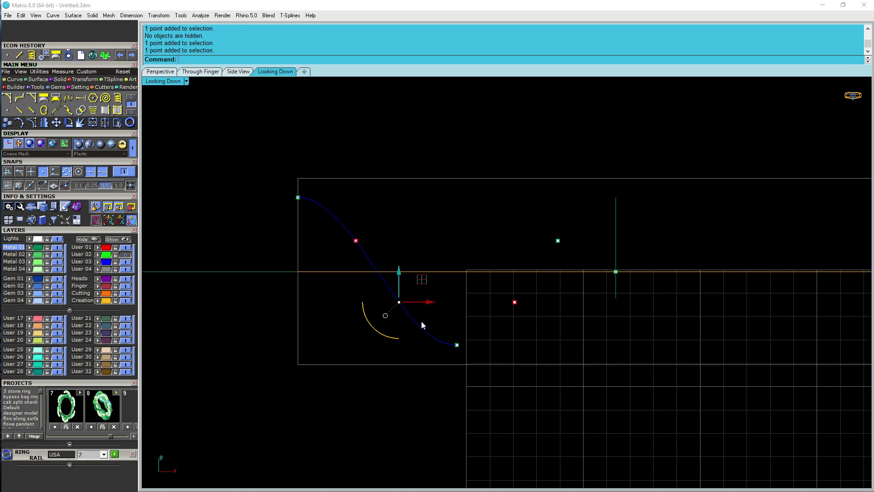
pyautogui.keyDown('shift'); pyautogui.moveTo(524, 213); pyautogui.dragTo(579, 251); pyautogui.keyUp('shift')
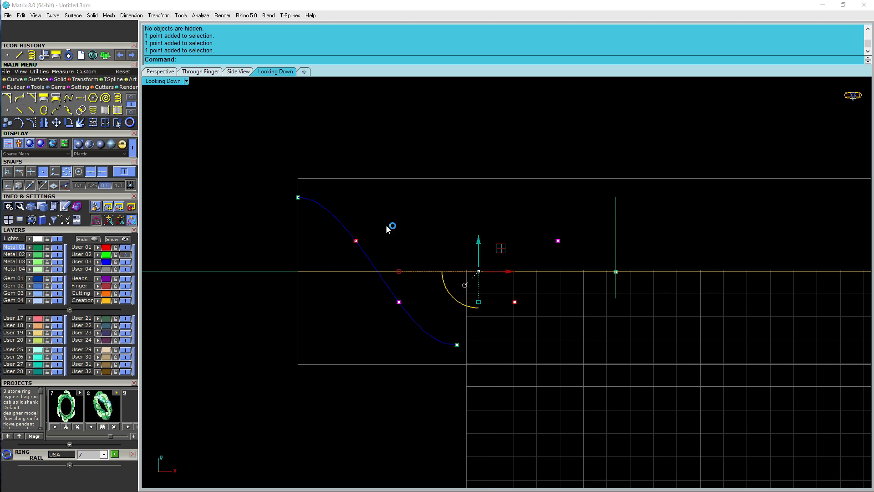
pyautogui.click(98, 262)
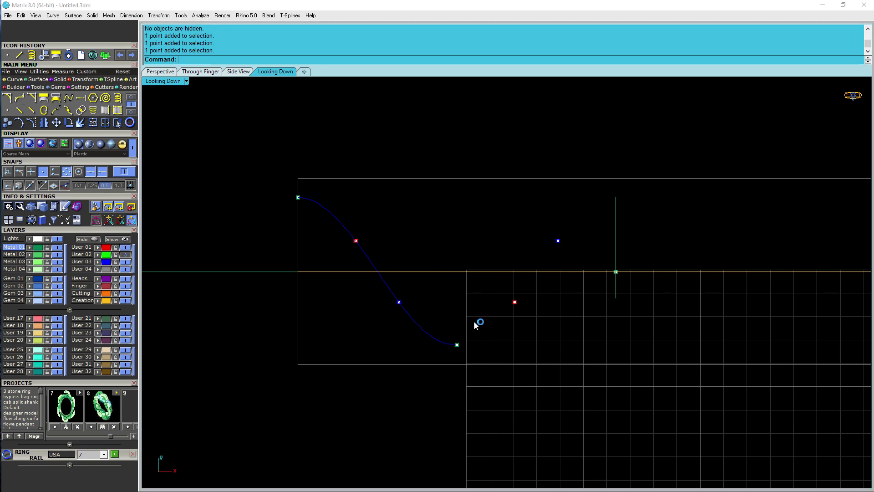
pyautogui.scroll(-1, 585, 281)
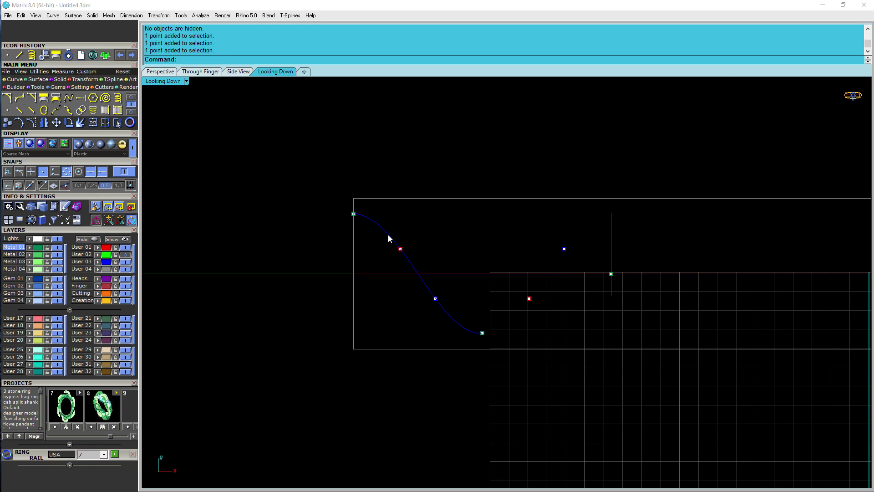
# Show layer User 02 again and delete the division points at the crest and trough ends of the half wave.
pyautogui.click(126, 254)
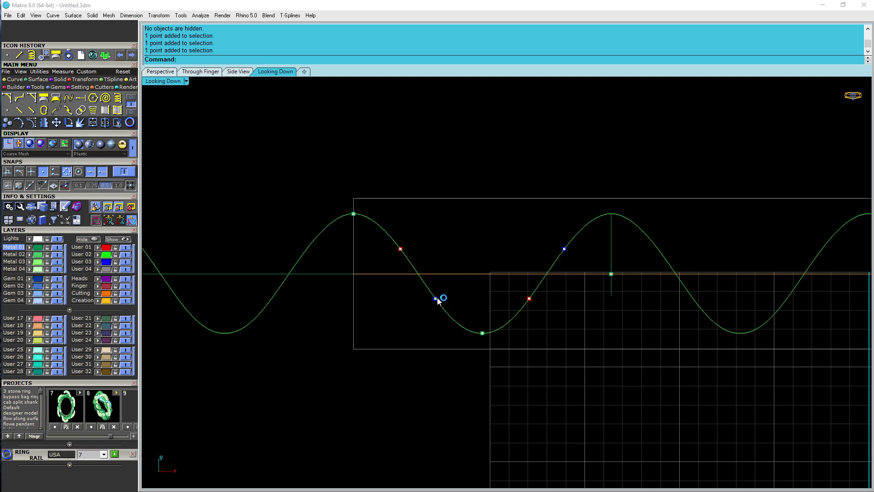
pyautogui.moveTo(472, 317); pyautogui.dragTo(504, 351)
pyautogui.press('Delete')
pyautogui.moveTo(345, 222); pyautogui.dragTo(364, 231)
pyautogui.press('Delete')
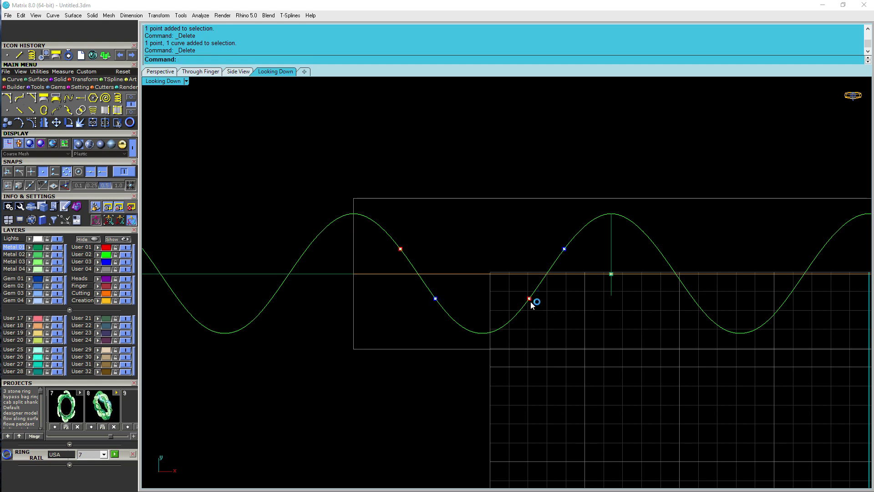
# Copy the first three coloured points, using their preceding crest as base, to the long wave's starting crest and the four following crests.
pyautogui.moveTo(380, 216); pyautogui.dragTo(546, 324)
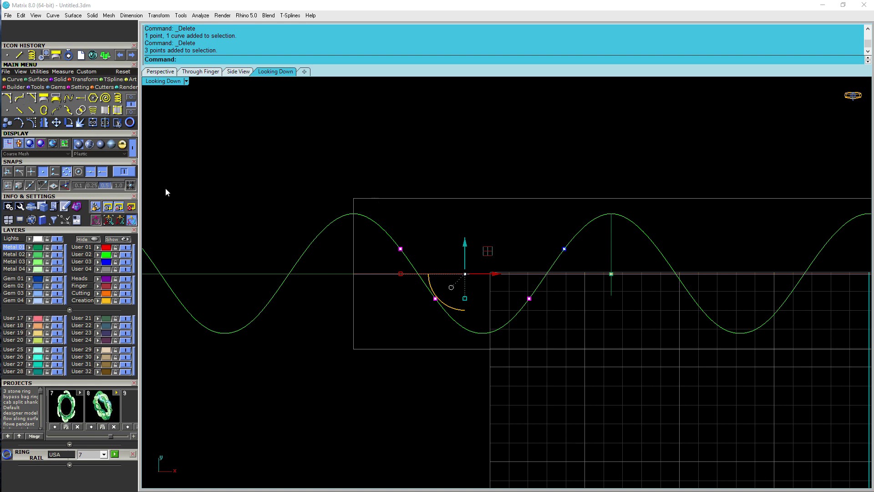
pyautogui.click(353, 213)
pyautogui.click(611, 214)
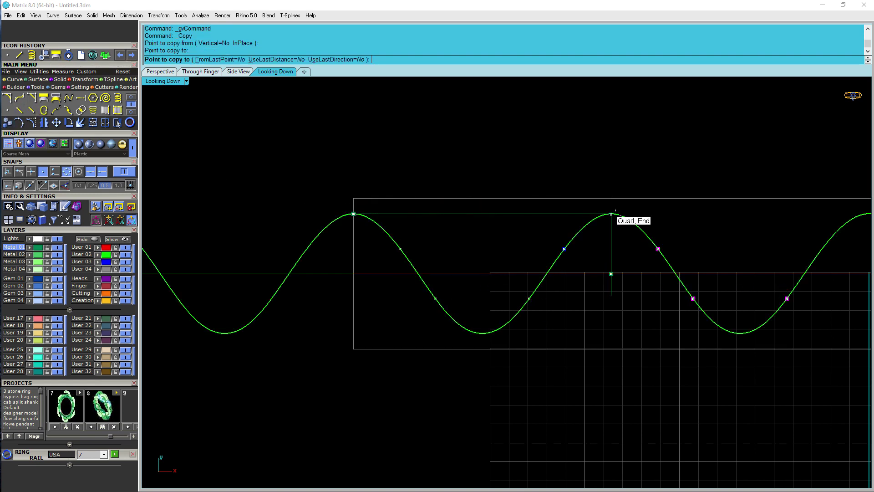
pyautogui.scroll(-5, 612, 216)
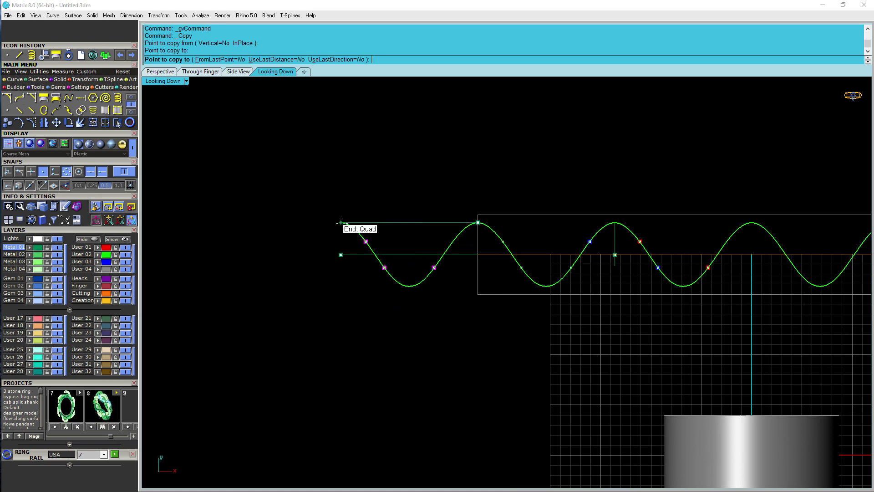
pyautogui.click(342, 222)
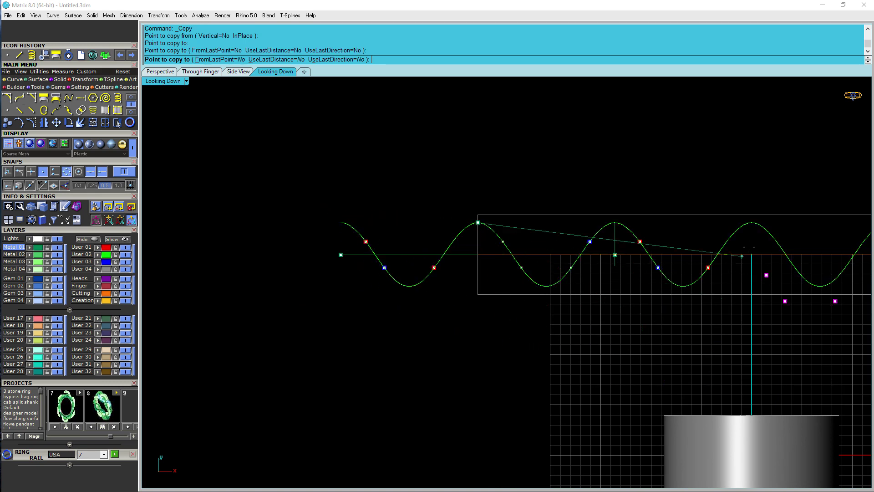
pyautogui.click(751, 223)
pyautogui.moveTo(743, 288); pyautogui.dragTo(356, 354, button='right')
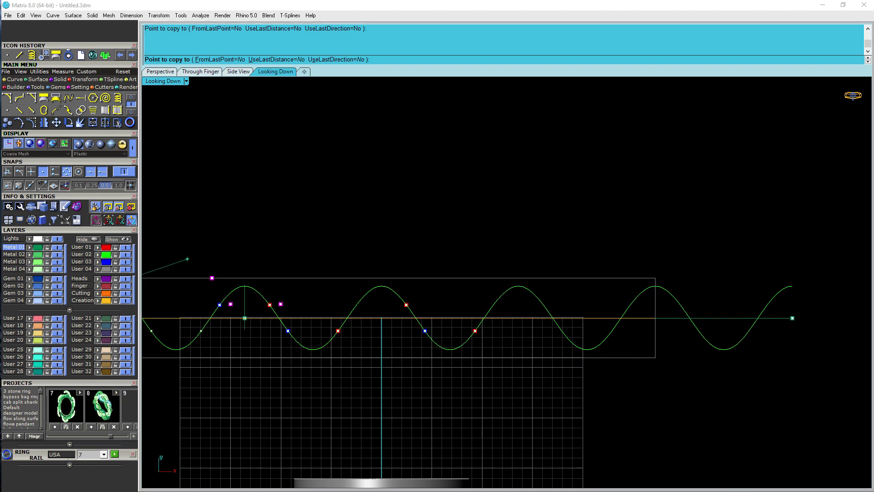
pyautogui.click(519, 285)
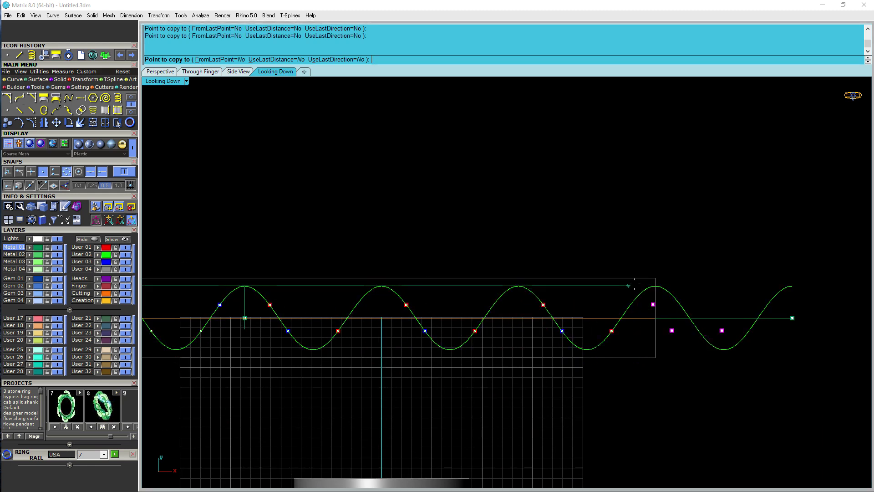
pyautogui.click(655, 286)
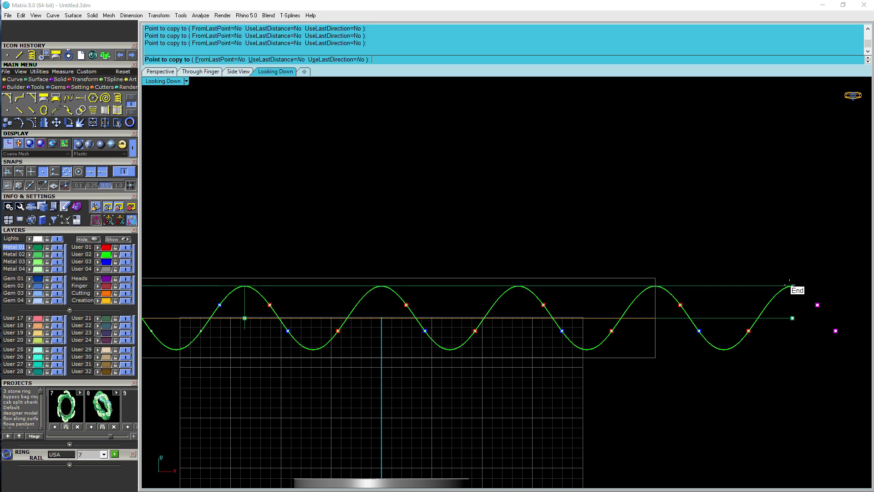
pyautogui.press('Return')
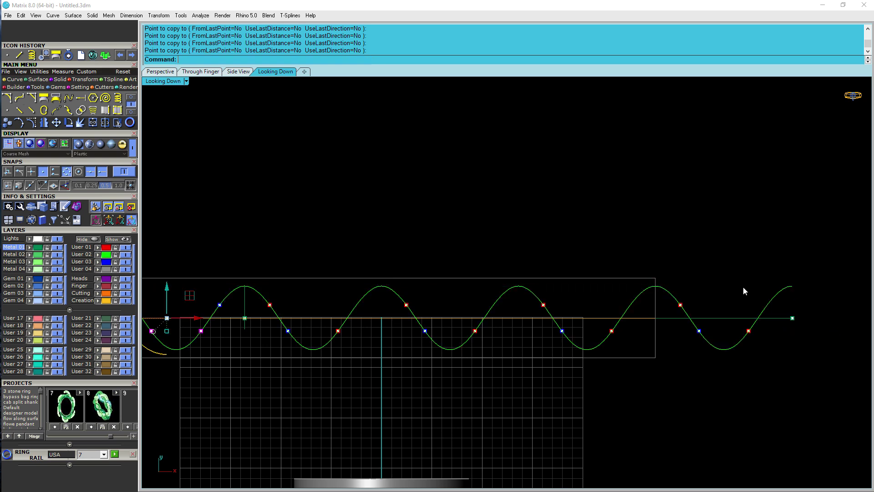
# Copy the blue point just before the crest, using that crest as base, to the wave's two preceding crests and three following crests.
pyautogui.press('Escape')
pyautogui.scroll(-2, 744, 271)
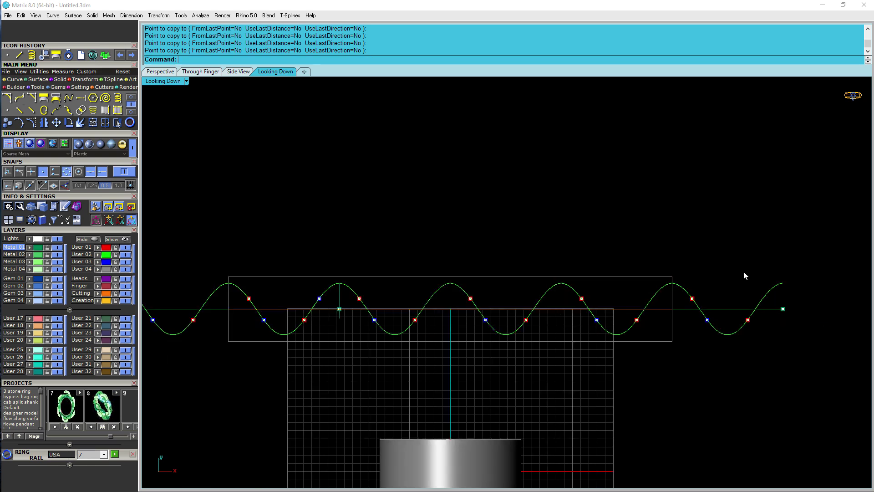
pyautogui.scroll(-1, 744, 276)
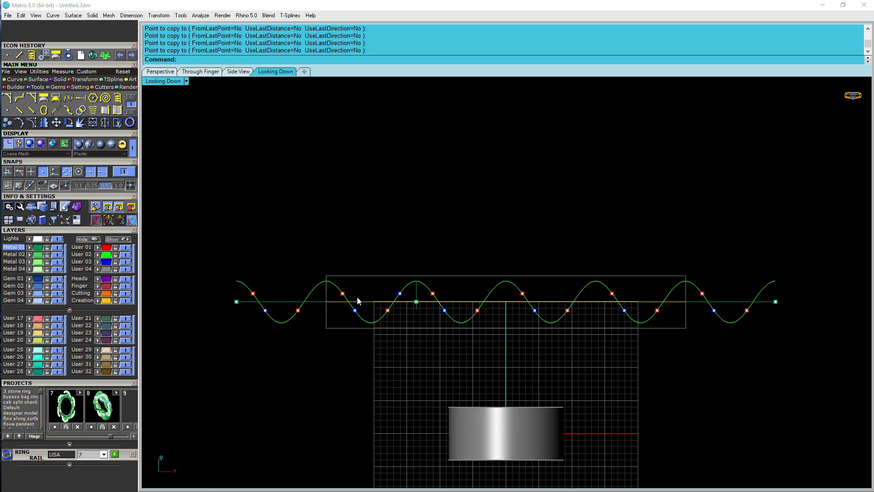
pyautogui.scroll(1, 382, 293)
pyautogui.click(404, 293)
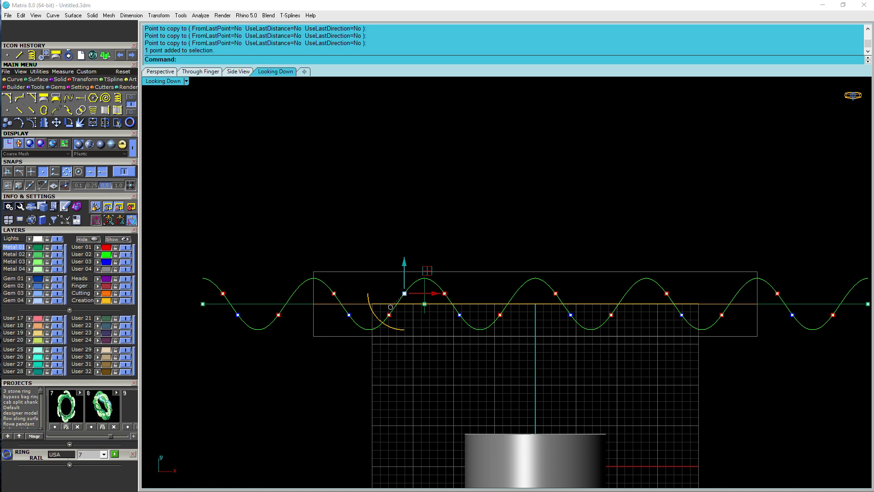
pyautogui.scroll(1, 404, 313)
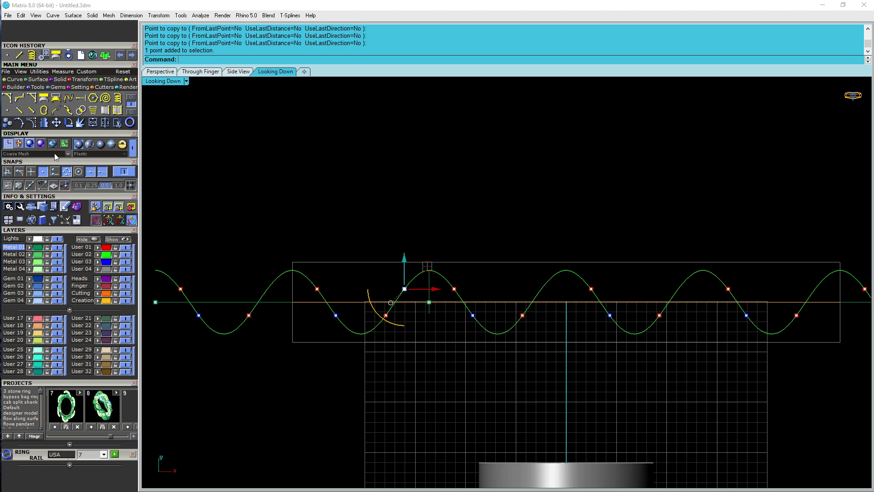
pyautogui.click(12, 122)
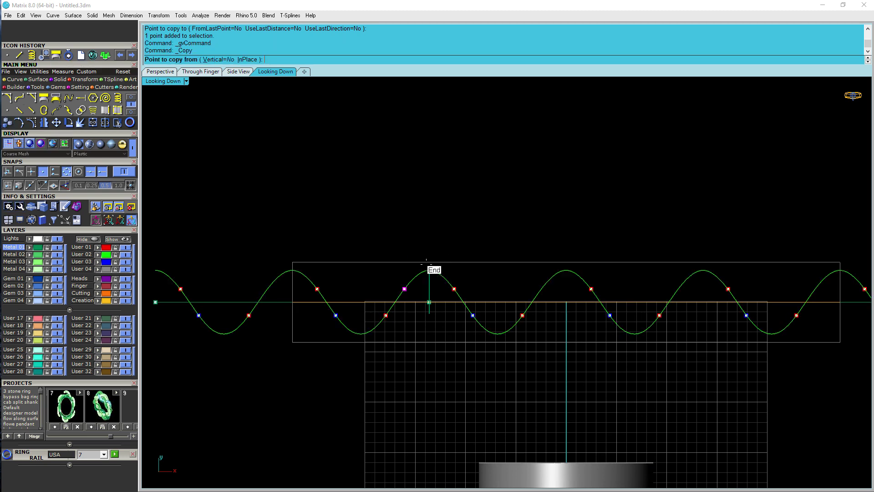
pyautogui.click(429, 271)
pyautogui.click(292, 272)
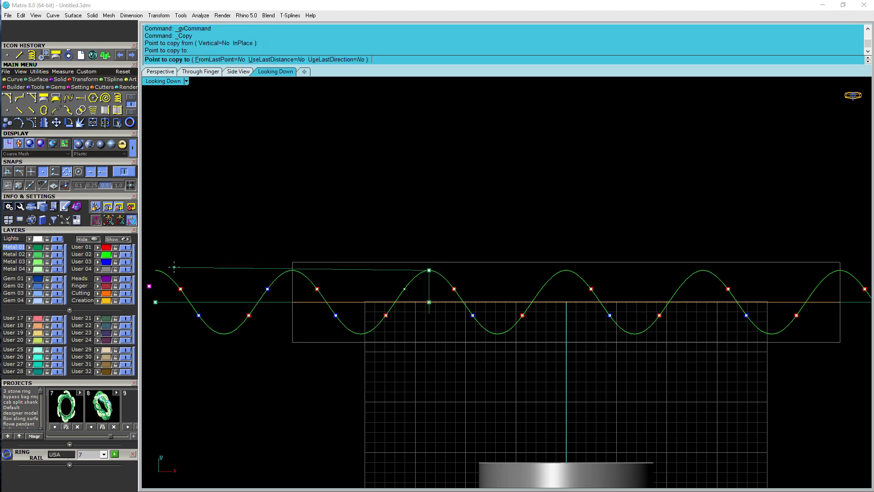
pyautogui.scroll(-3, 394, 282)
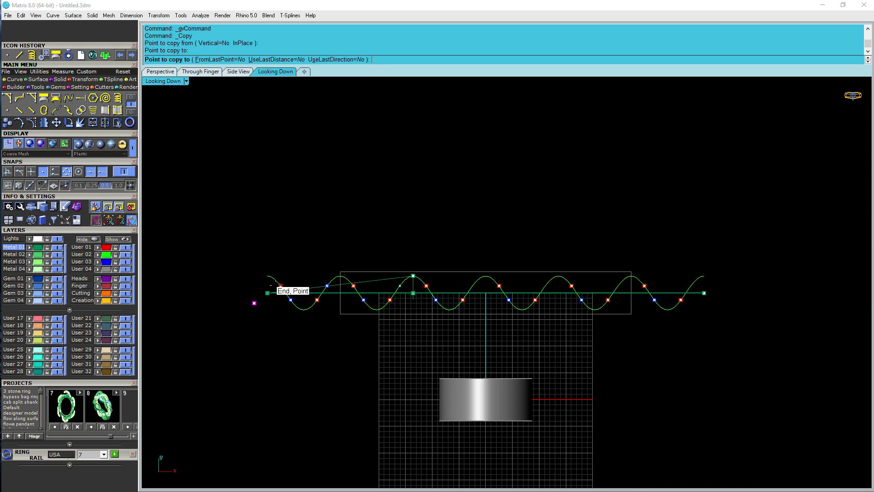
pyautogui.click(265, 271)
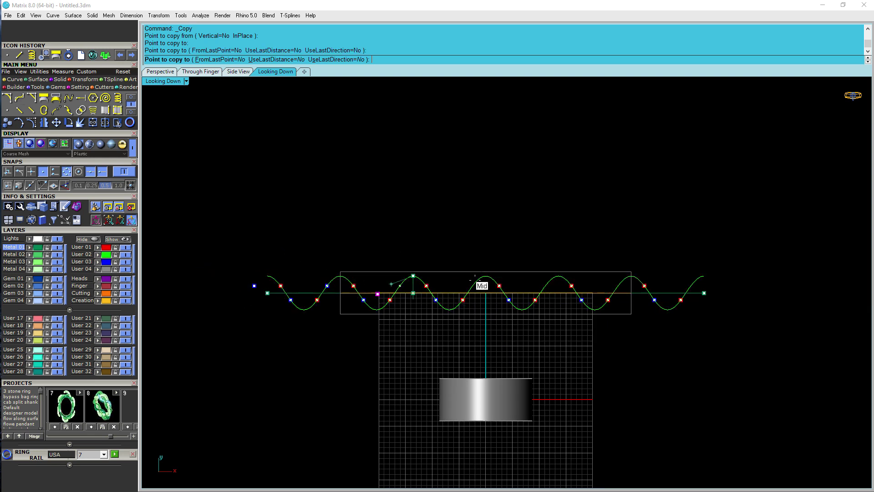
pyautogui.click(630, 275)
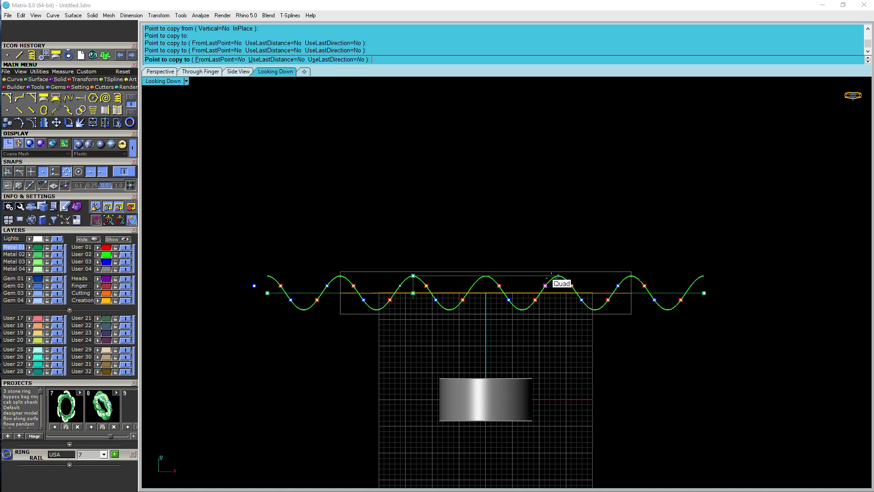
pyautogui.click(558, 276)
pyautogui.click(493, 276)
pyautogui.press('Return')
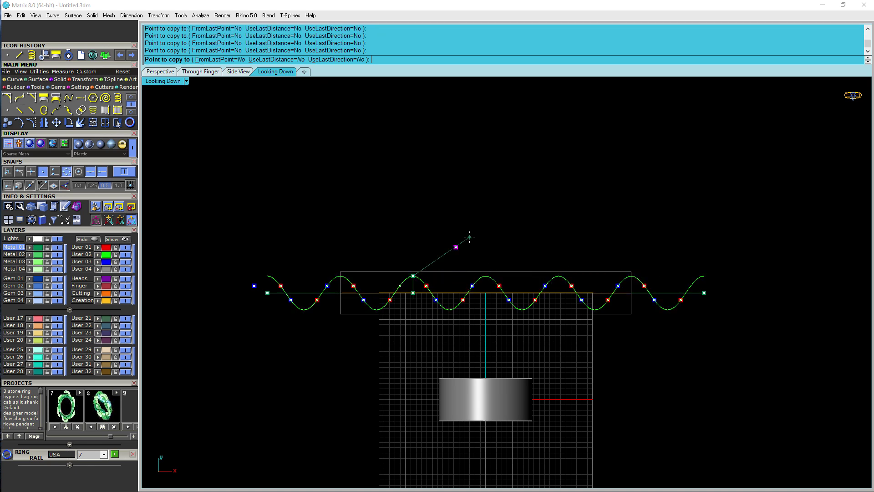
# Copy the four coloured points around the second-to-last crest one wavelength onward, using neighbouring crests as base and target.
pyautogui.scroll(2, 491, 292)
pyautogui.scroll(2, 491, 290)
pyautogui.scroll(-2, 504, 293)
pyautogui.moveTo(498, 292); pyautogui.dragTo(497, 277, button='right')
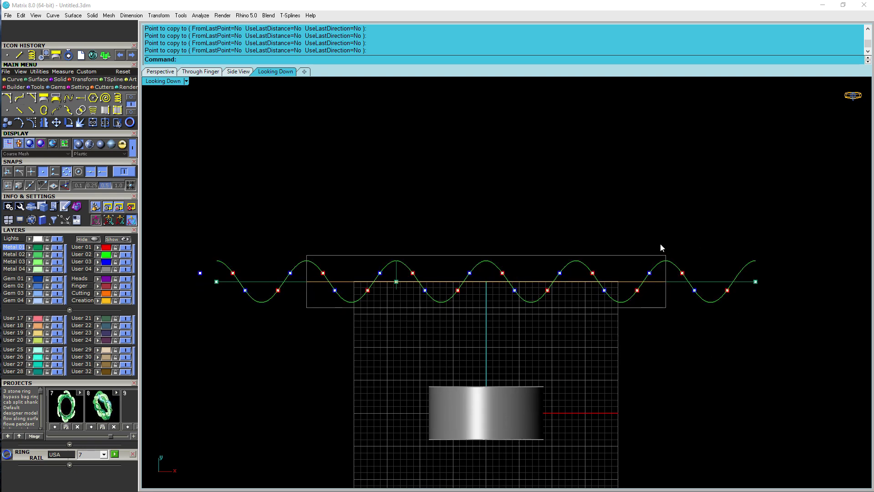
pyautogui.moveTo(616, 237); pyautogui.dragTo(722, 309)
pyautogui.scroll(1, 686, 277)
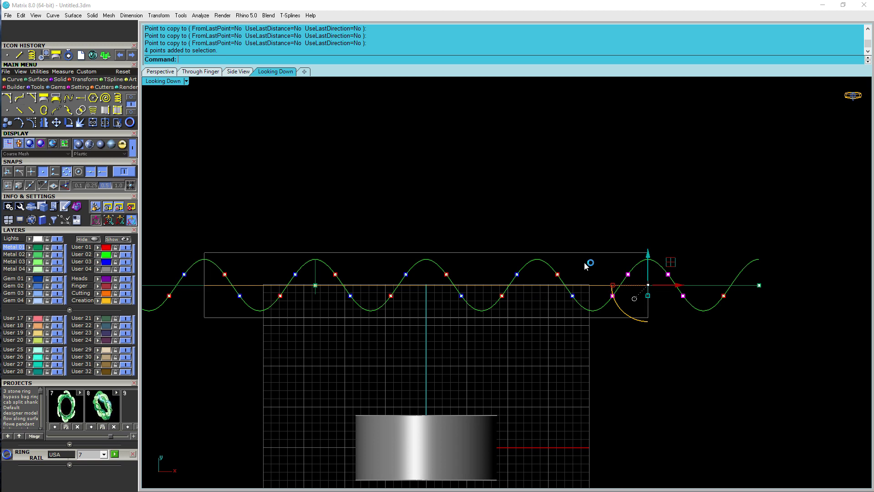
pyautogui.moveTo(585, 279); pyautogui.dragTo(604, 296, button='right')
pyautogui.scroll(-2, 605, 297)
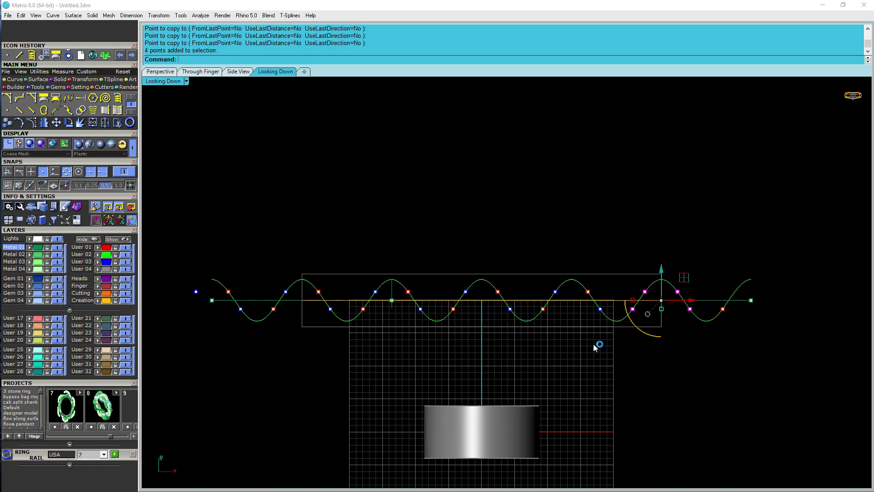
pyautogui.scroll(2, 669, 303)
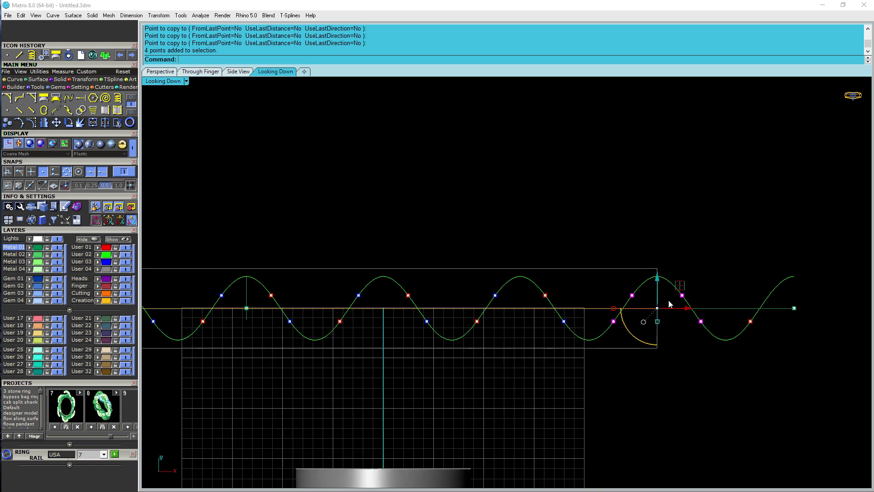
pyautogui.click(18, 122)
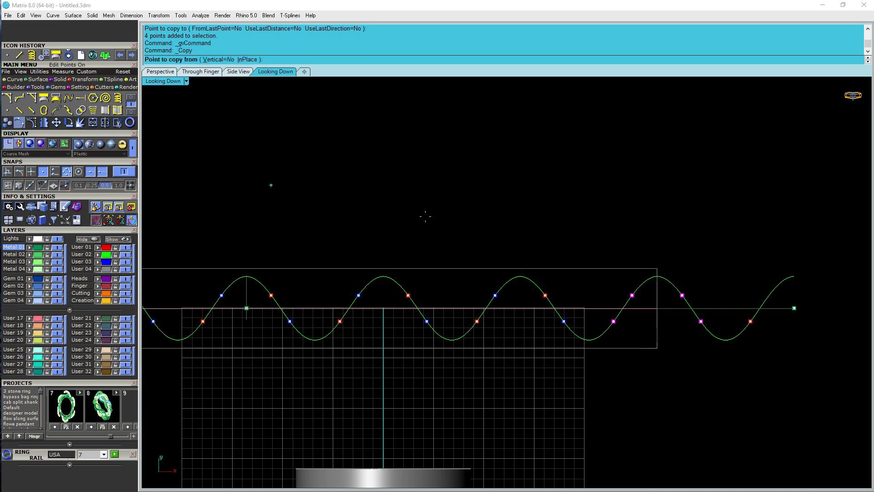
pyautogui.click(521, 276)
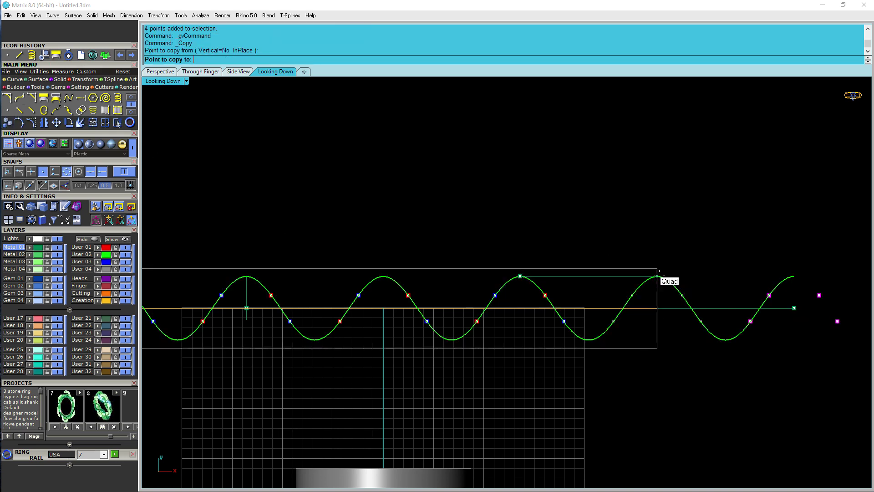
pyautogui.click(657, 275)
pyautogui.rightClick(739, 276)
# Delete the duplicate red point on the wave's final rise.
pyautogui.moveTo(727, 282); pyautogui.dragTo(754, 332)
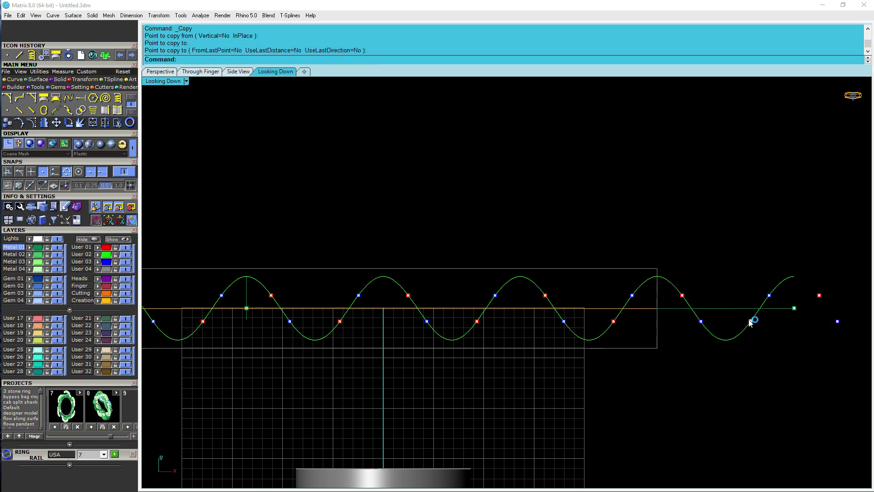
pyautogui.click(750, 321)
pyautogui.click(770, 343)
pyautogui.press('Delete')
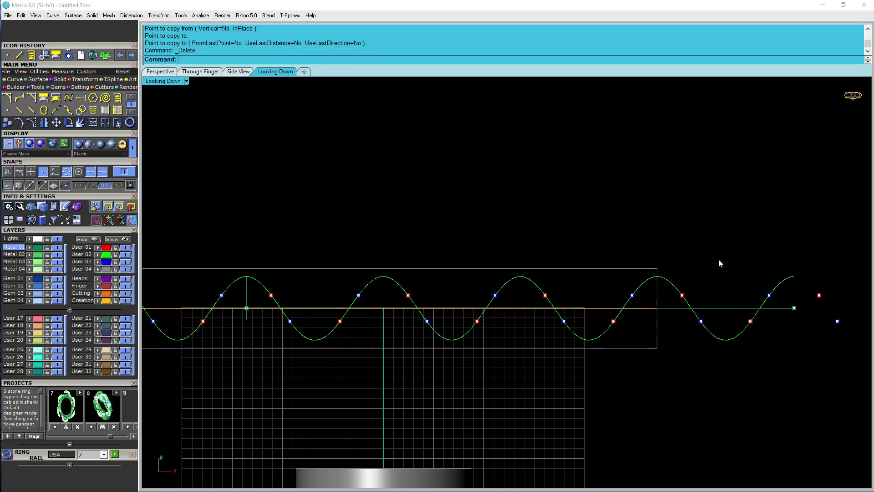
# Select all objects on layers User 01 and User 03 and show them in the Perspective view.
pyautogui.scroll(-12, 718, 262)
pyautogui.scroll(3, 721, 321)
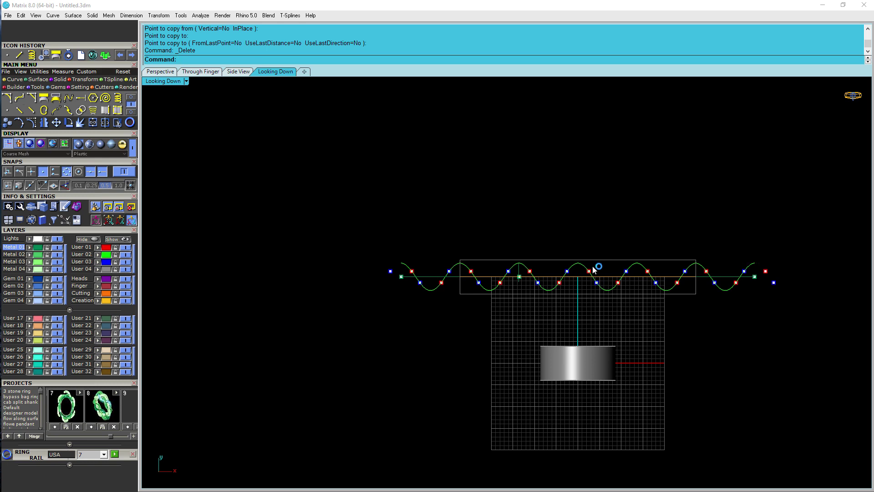
pyautogui.moveTo(325, 237); pyautogui.dragTo(325, 248, button='right')
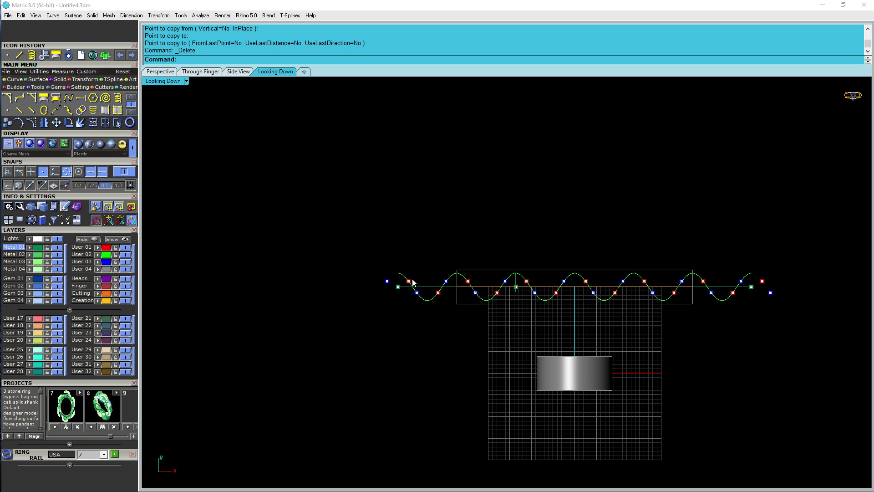
pyautogui.click(105, 247)
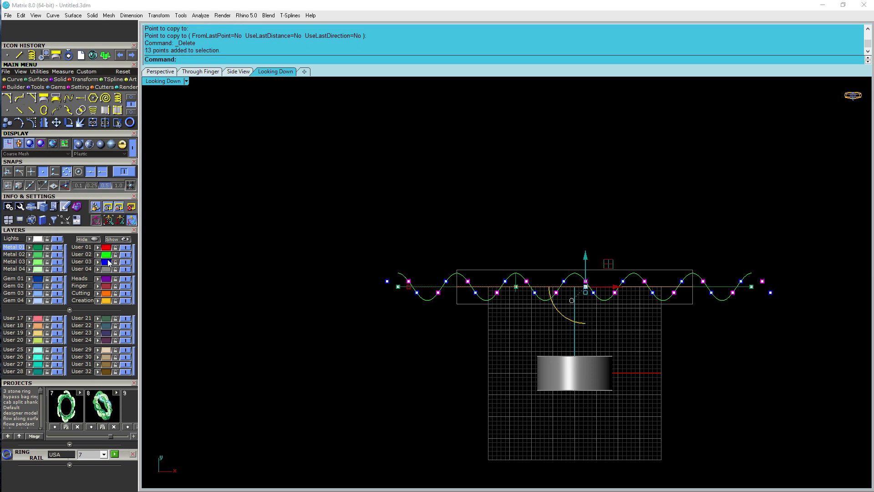
pyautogui.click(108, 262)
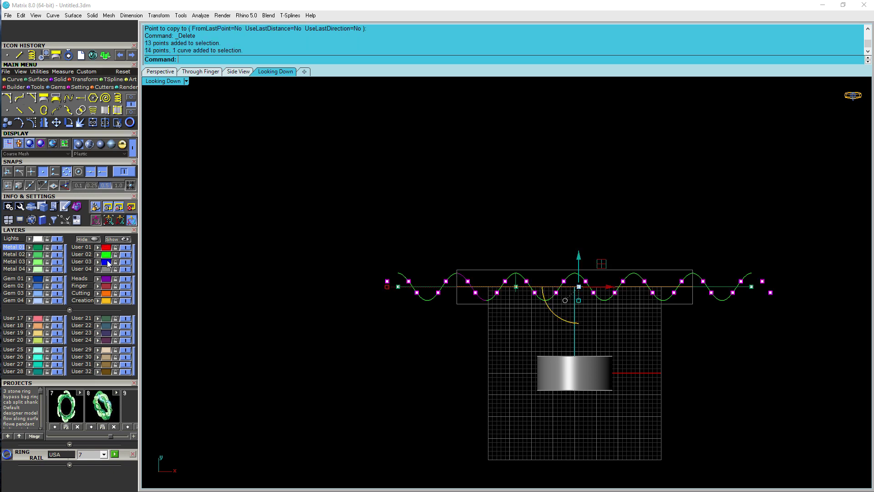
pyautogui.click(161, 73)
pyautogui.moveTo(514, 252); pyautogui.dragTo(601, 249, button='right')
pyautogui.scroll(-2, 595, 239)
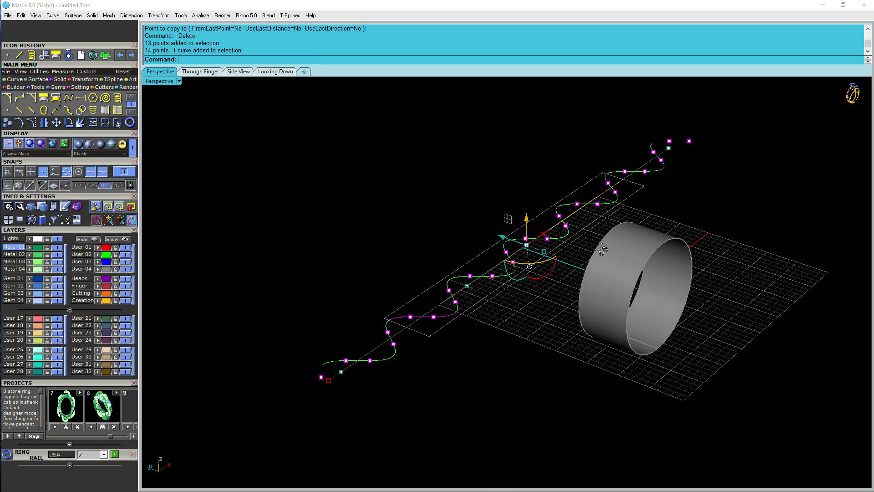
# Try aligning the selected points with SetPt on world Z only, and undo the alignment.
pyautogui.write('SetPt')
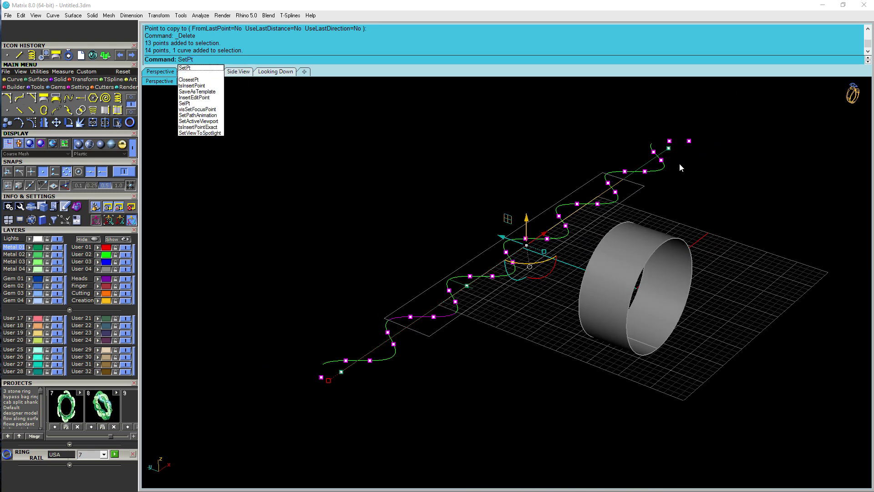
pyautogui.press('Return')
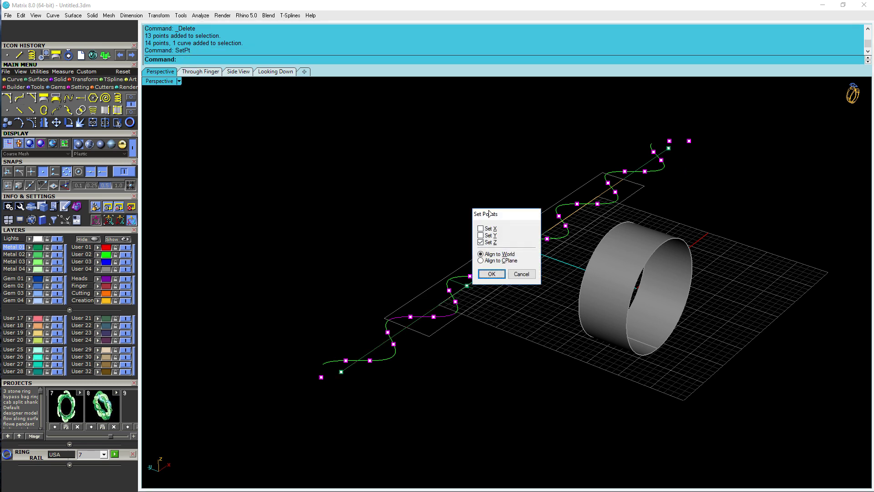
pyautogui.click(491, 274)
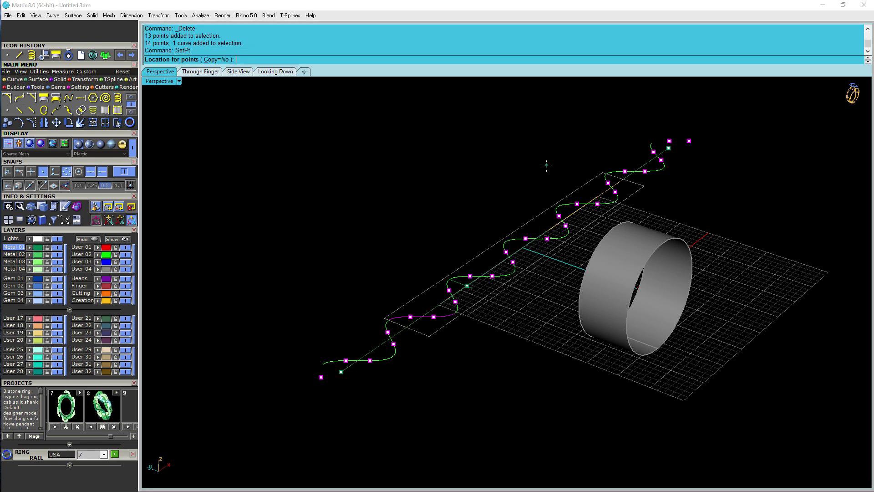
pyautogui.click(556, 258)
pyautogui.hotkey('ctrl', 'z')
# Align the selected red and blue points with SetPt on world Y and Z at location 0,0,0.
pyautogui.press('Return')
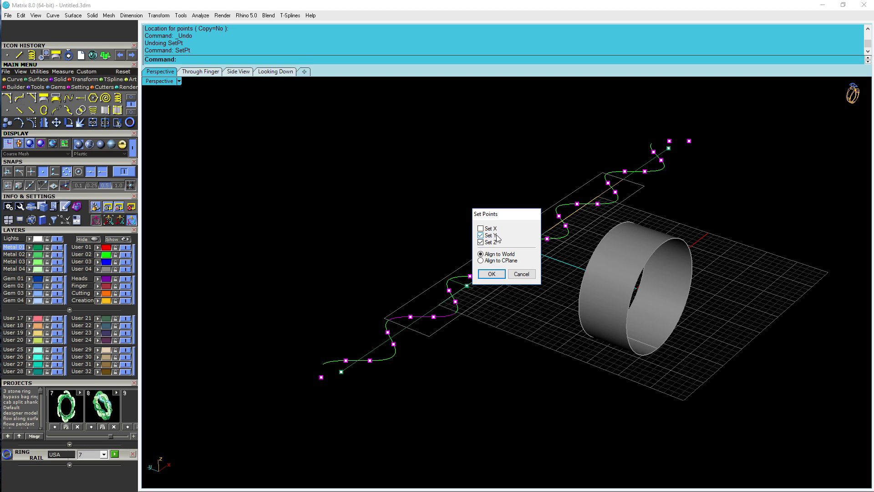
pyautogui.click(491, 274)
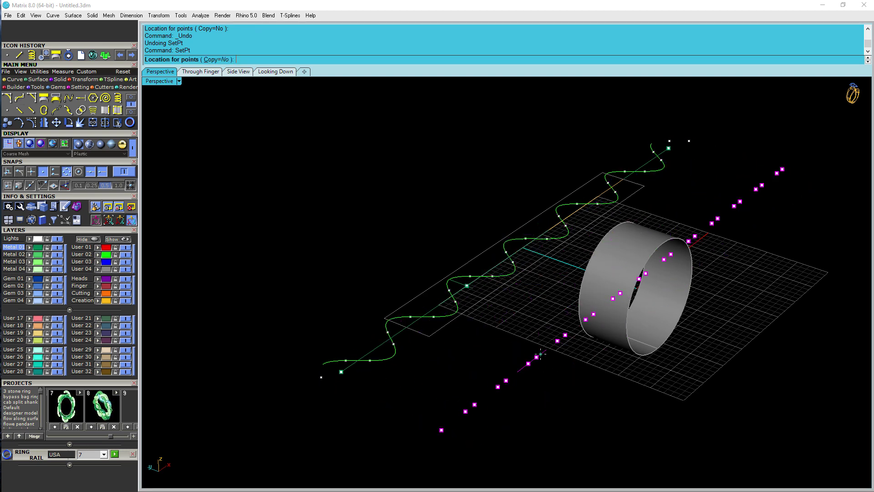
pyautogui.scroll(-3, 550, 353)
pyautogui.moveTo(549, 352)
pyautogui.mouseDown(button='right')
pyautogui.moveTo(601, 349)
pyautogui.moveTo(539, 358)
pyautogui.mouseUp(button='right')
pyautogui.moveTo(549, 395); pyautogui.dragTo(531, 364, button='right')
pyautogui.write('0,0,0')
pyautogui.press('Return')
# Examine the aligned points against the wave curve and ring in the Perspective, Looking Down and Through Finger views, and clear the selection.
pyautogui.moveTo(654, 340); pyautogui.dragTo(629, 381, button='right')
pyautogui.scroll(3, 501, 373)
pyautogui.click(430, 376)
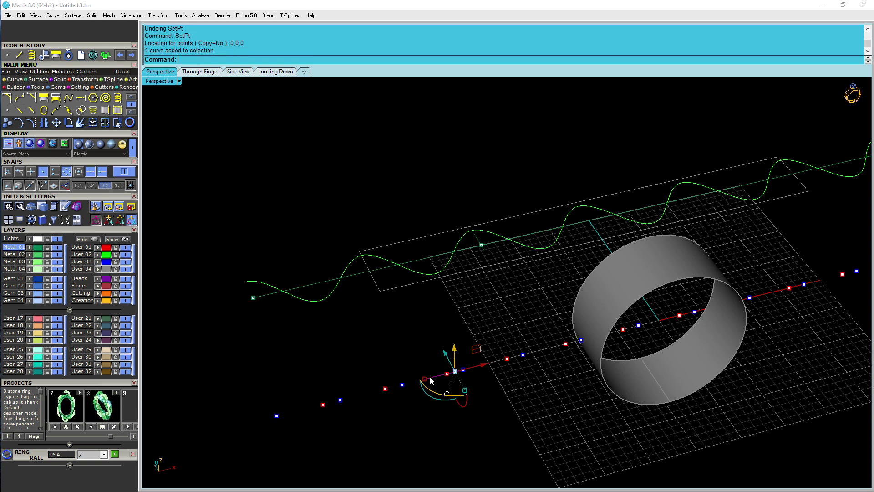
pyautogui.scroll(-2, 514, 302)
pyautogui.click(426, 290)
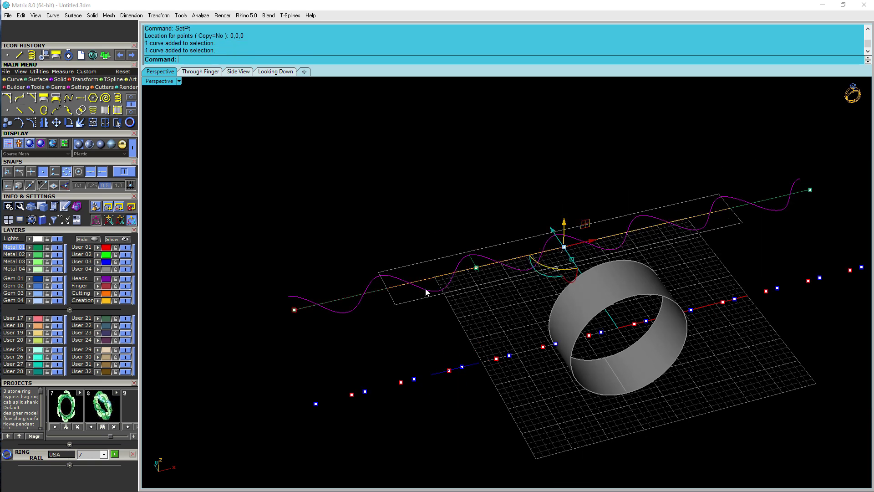
pyautogui.scroll(-1, 493, 311)
pyautogui.moveTo(493, 310); pyautogui.dragTo(524, 326, button='right')
pyautogui.click(269, 73)
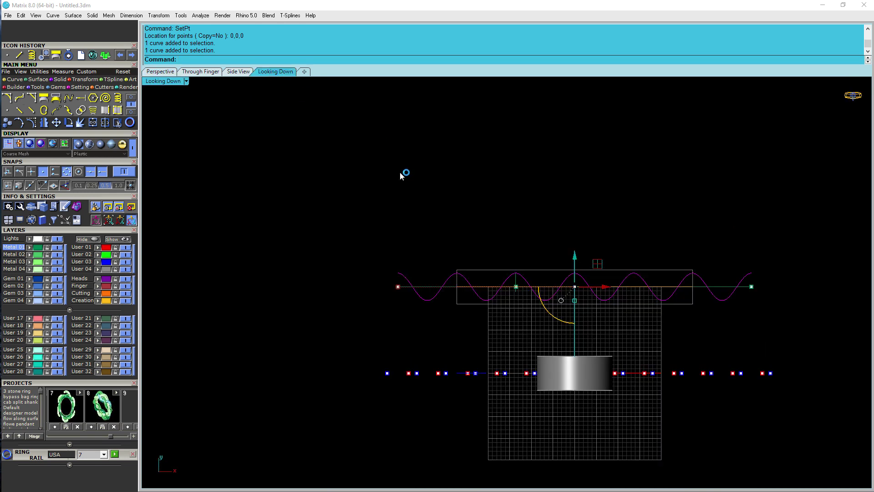
pyautogui.click(205, 72)
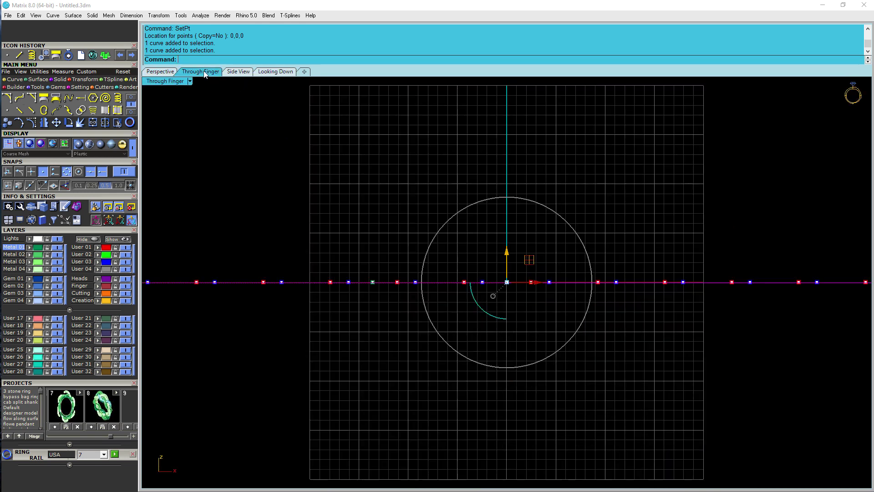
pyautogui.scroll(-2, 526, 196)
pyautogui.click(161, 72)
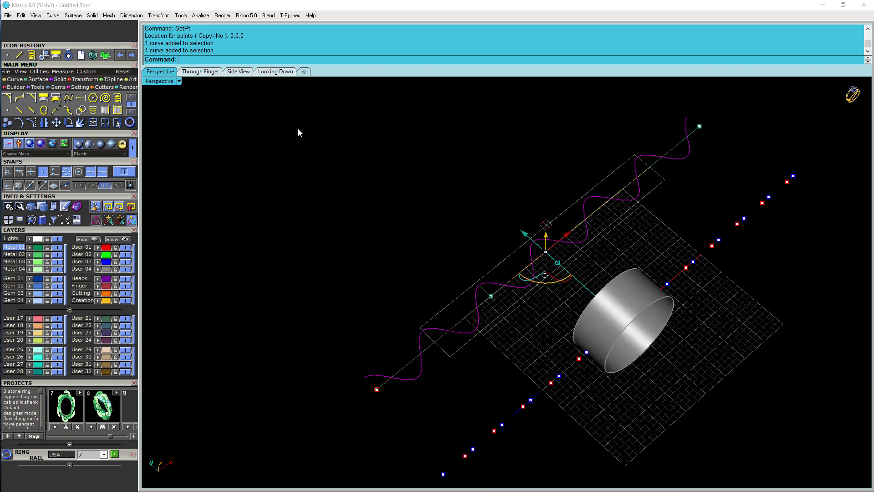
pyautogui.click(208, 74)
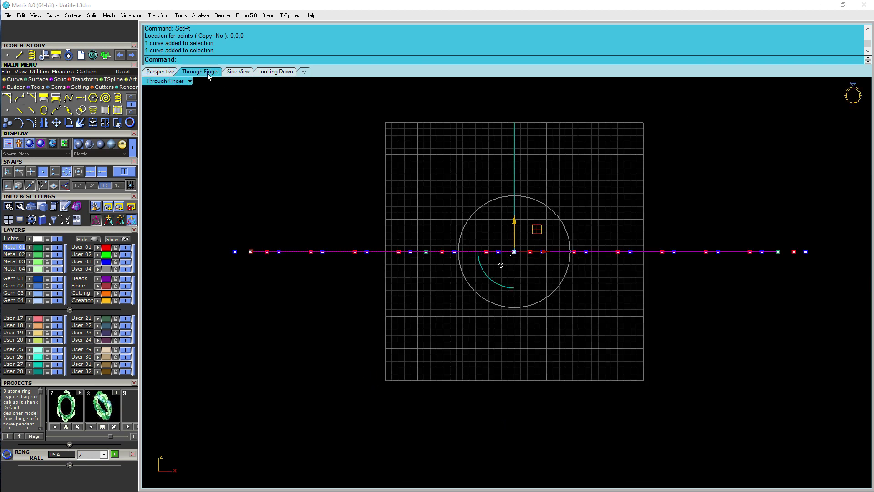
pyautogui.click(413, 193)
pyautogui.moveTo(419, 225); pyautogui.dragTo(404, 242, button='right')
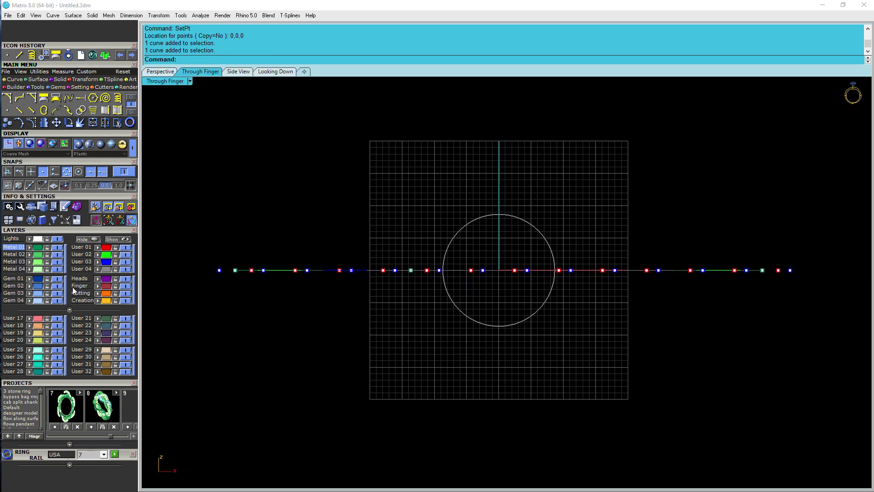
# Import the finished ring from twist video_8, examine how its strands overlap at the crossings, and undo the import.
pyautogui.click(105, 250)
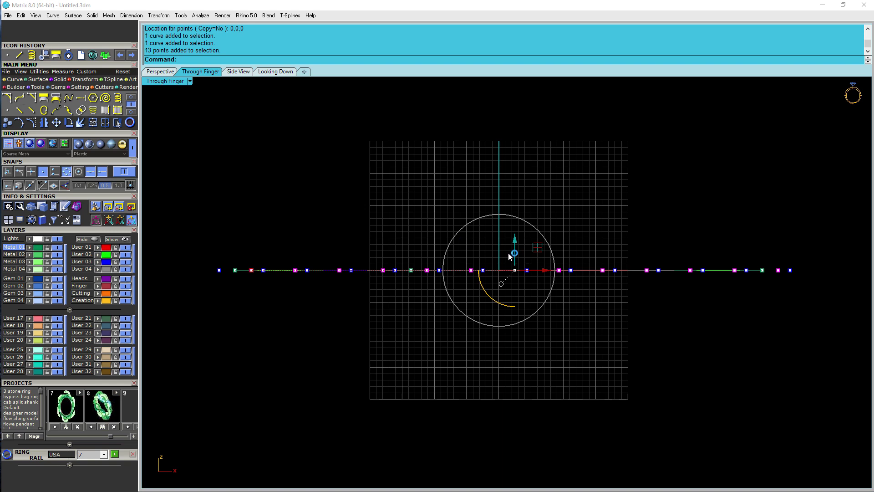
pyautogui.scroll(5, 505, 254)
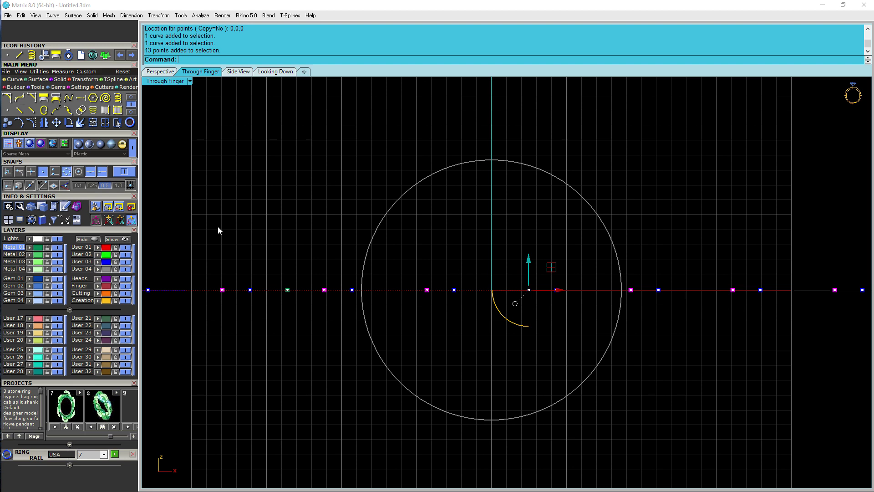
pyautogui.click(116, 393)
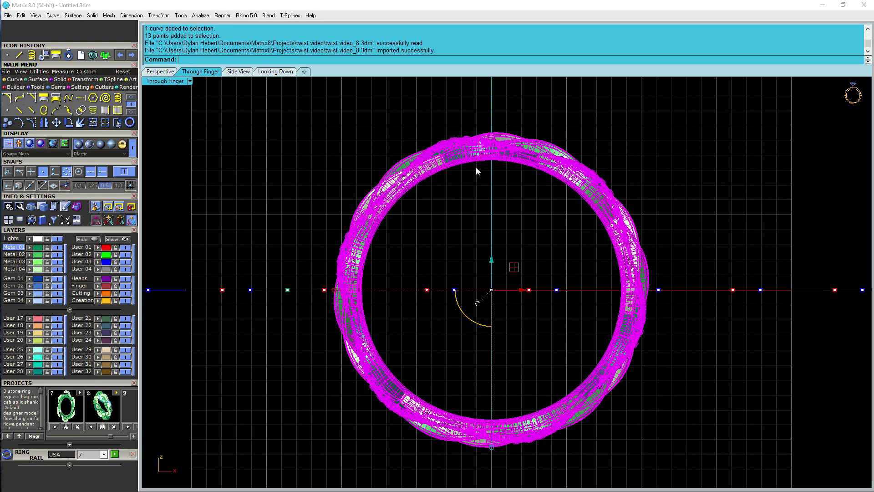
pyautogui.scroll(5, 476, 170)
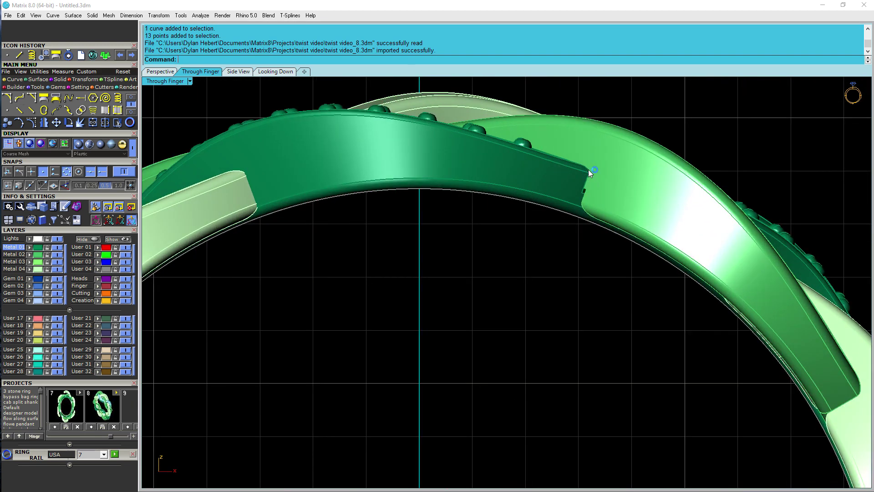
pyautogui.scroll(-2, 584, 173)
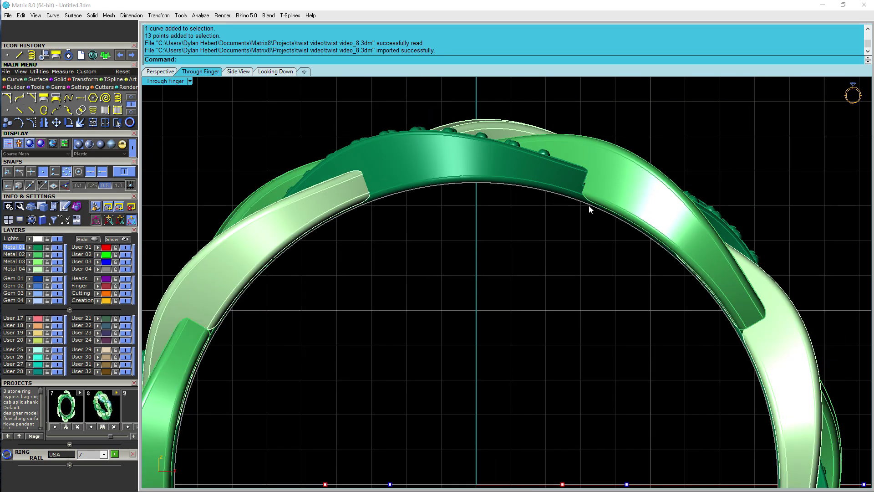
pyautogui.scroll(3, 595, 177)
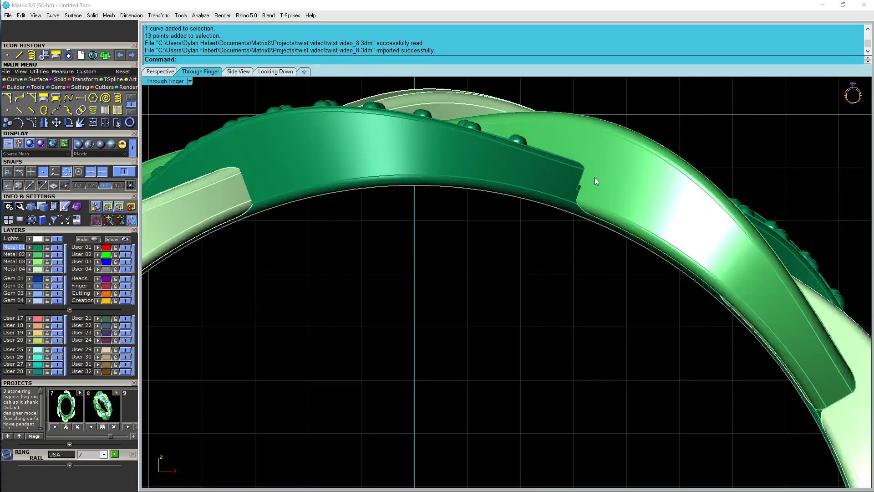
pyautogui.click(594, 179)
pyautogui.click(542, 182)
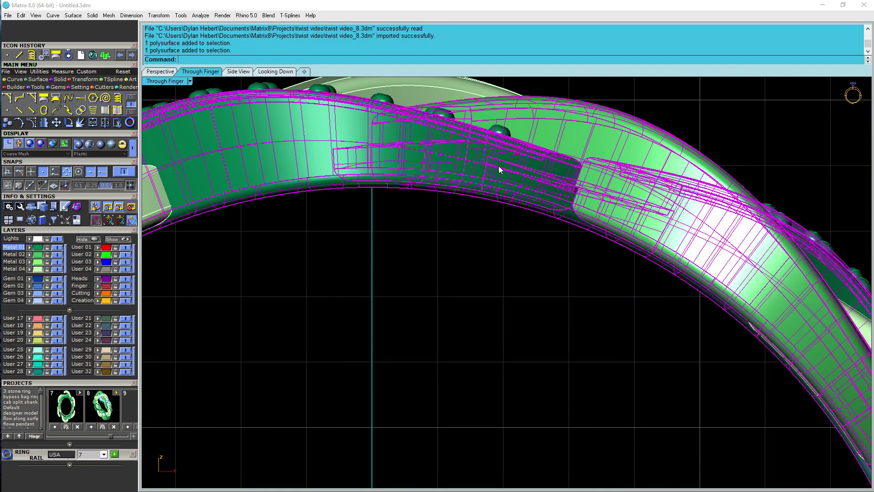
pyautogui.hotkey('ctrl', 'z')
pyautogui.scroll(-10, 550, 280)
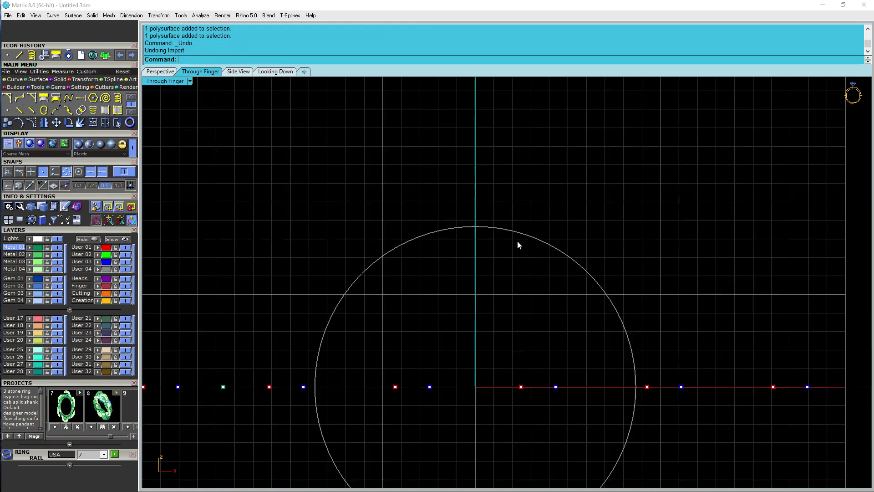
# Select the red points on layer User 01 and move them straight up along Z in the Through Finger view.
pyautogui.click(110, 247)
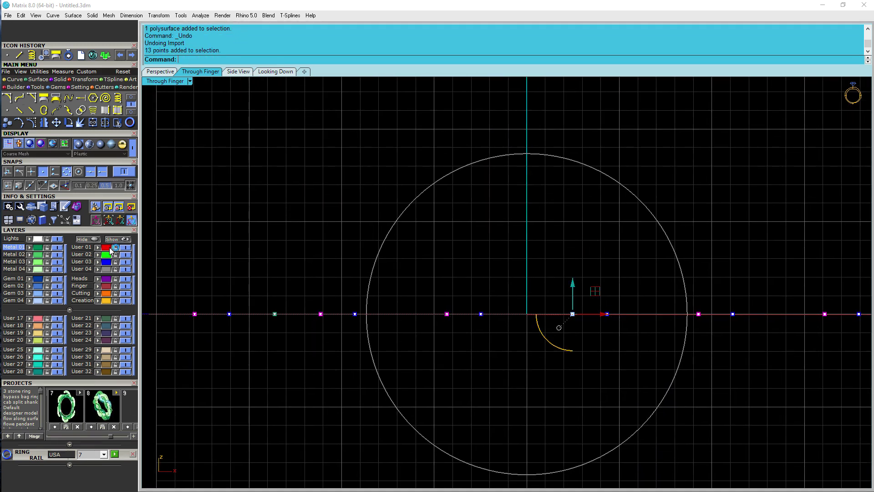
pyautogui.click(573, 284)
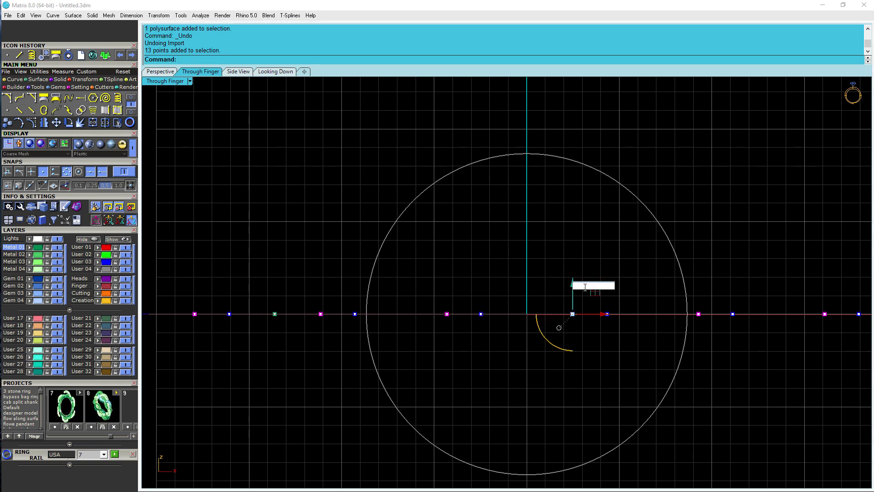
pyautogui.press('Return')
pyautogui.click(491, 262)
# Select the objects on layer User 03 and move them straight up along Z, higher than the red points.
pyautogui.click(109, 262)
pyautogui.scroll(-2, 445, 295)
pyautogui.moveTo(444, 294); pyautogui.dragTo(487, 299, button='right')
pyautogui.scroll(-3, 486, 296)
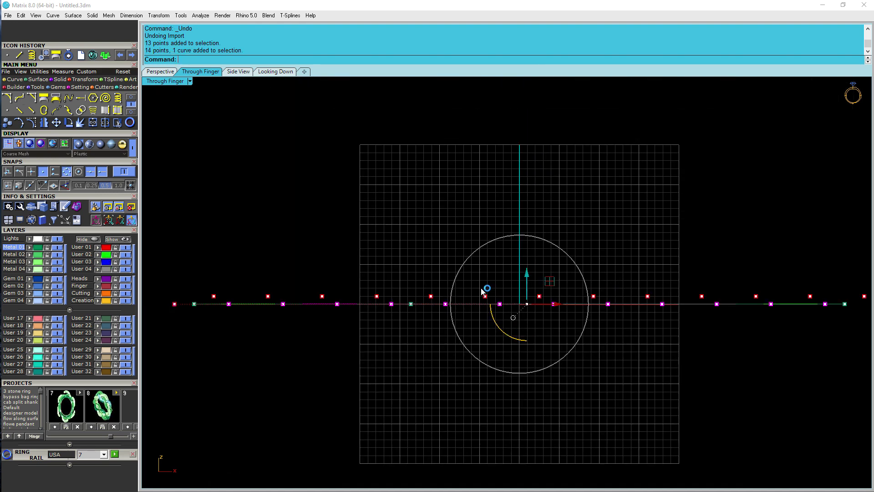
pyautogui.click(526, 278)
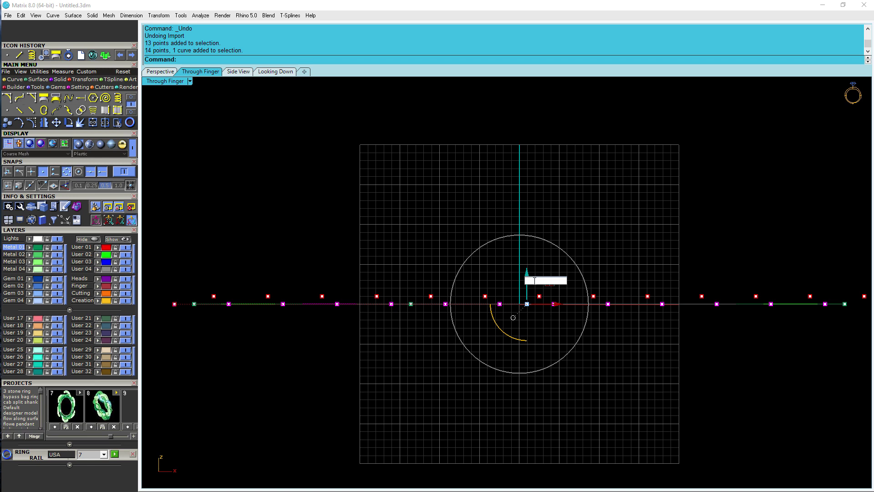
pyautogui.press('Return')
pyautogui.click(670, 232)
# Delete the leftover straight curve among the raised User 03 objects in the Perspective view.
pyautogui.click(165, 74)
pyautogui.moveTo(427, 216); pyautogui.dragTo(506, 323, button='right')
pyautogui.click(507, 323)
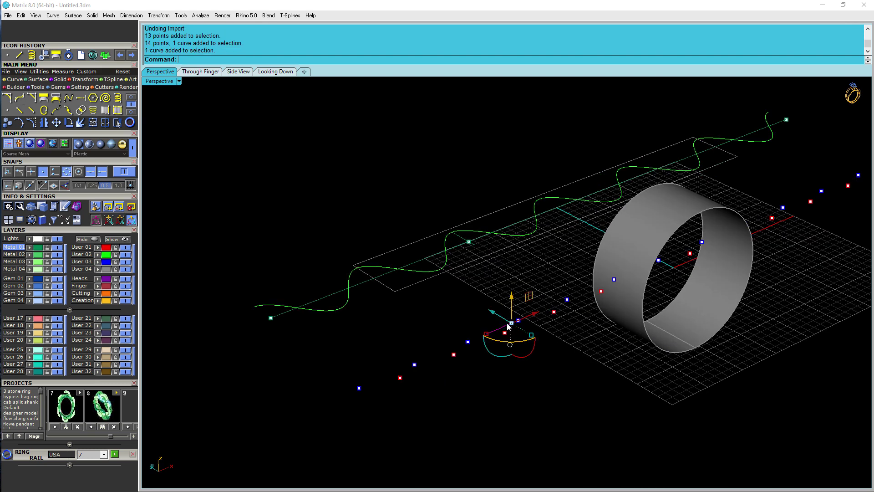
pyautogui.press('Delete')
pyautogui.scroll(-4, 483, 261)
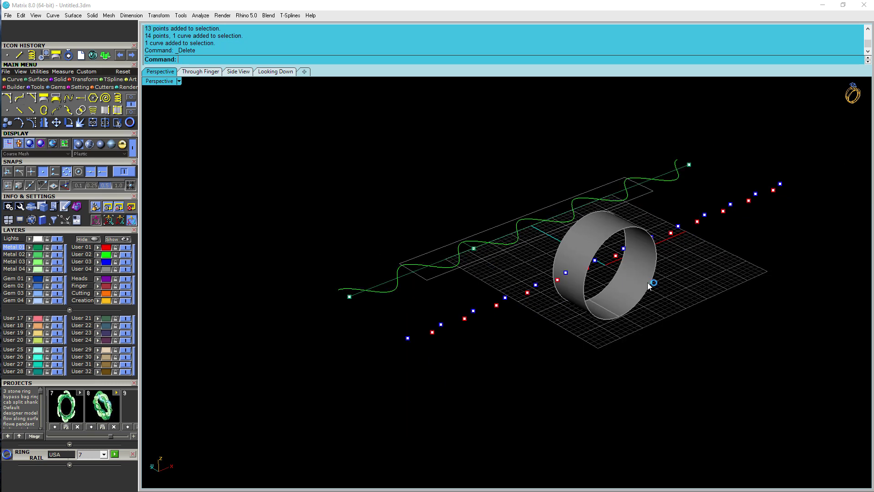
# Try an interpolated degree 3 curve with Chord knots, not closed, through all red and blue points on User 01 and User 03.
pyautogui.click(106, 248)
pyautogui.click(107, 262)
pyautogui.scroll(-2, 487, 294)
pyautogui.moveTo(486, 293); pyautogui.dragTo(533, 275, button='right')
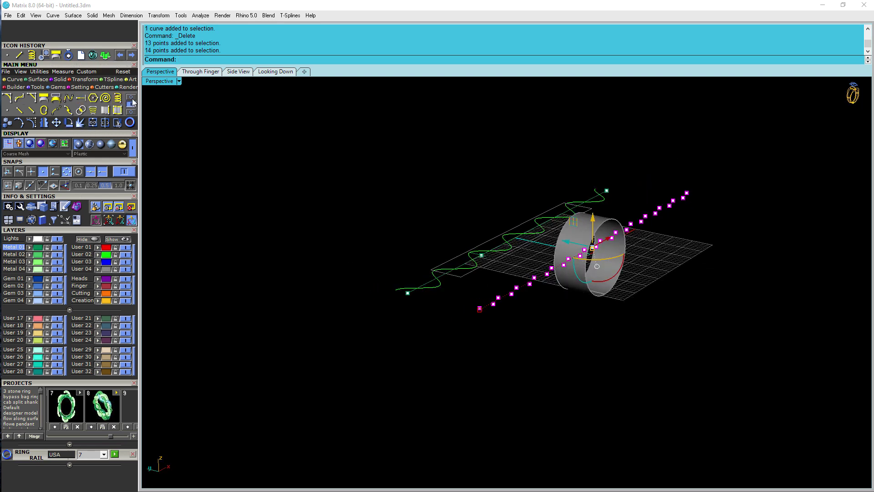
pyautogui.click(69, 99)
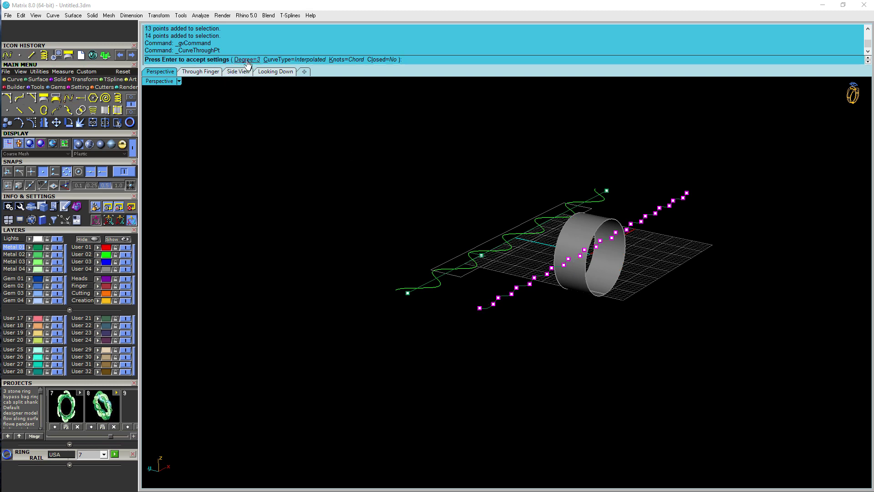
pyautogui.rightClick(469, 113)
pyautogui.moveTo(573, 171); pyautogui.dragTo(711, 237, button='right')
pyautogui.press('Escape')
pyautogui.scroll(6, 460, 282)
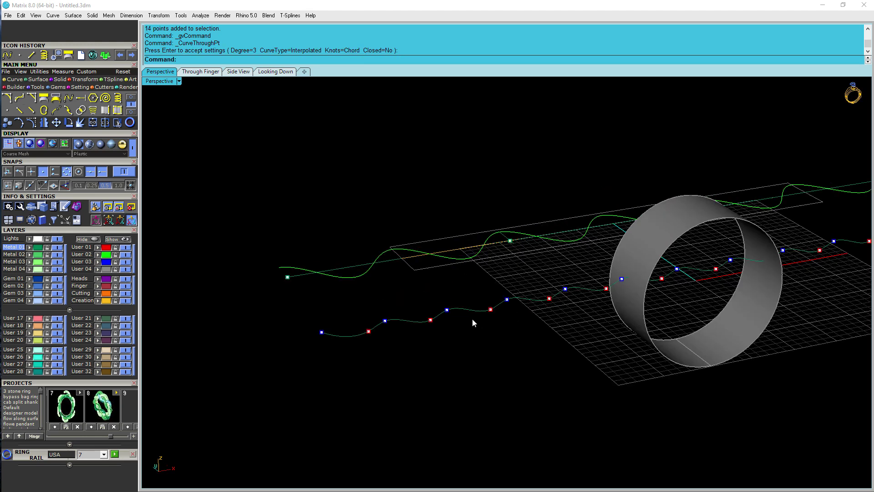
# Try Curve from 2 Views with the curve through the points and the flat wave curve.
pyautogui.click(471, 310)
pyautogui.moveTo(430, 240)
pyautogui.mouseDown(button='right')
pyautogui.moveTo(411, 229)
pyautogui.moveTo(483, 223)
pyautogui.moveTo(399, 222)
pyautogui.moveTo(404, 242)
pyautogui.mouseUp(button='right')
pyautogui.keyDown('shift'); pyautogui.click(413, 251); pyautogui.keyUp('shift')
pyautogui.scroll(-2, 406, 239)
pyautogui.scroll(-3, 561, 280)
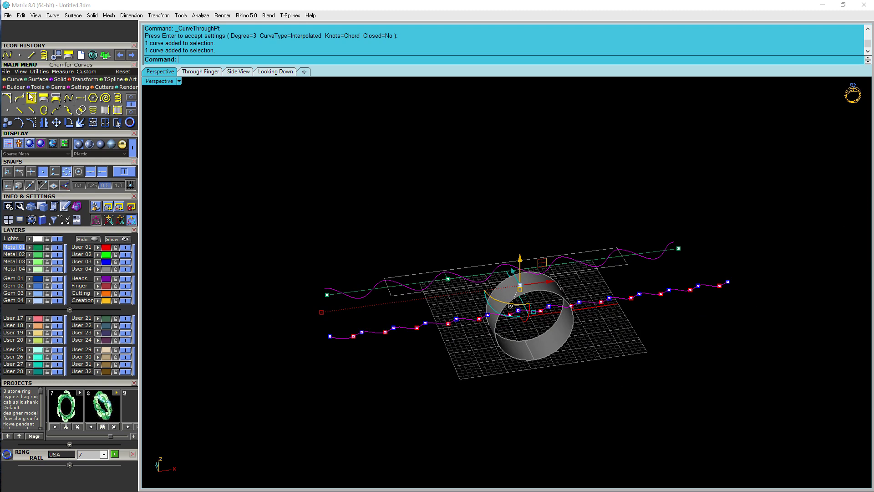
pyautogui.click(131, 99)
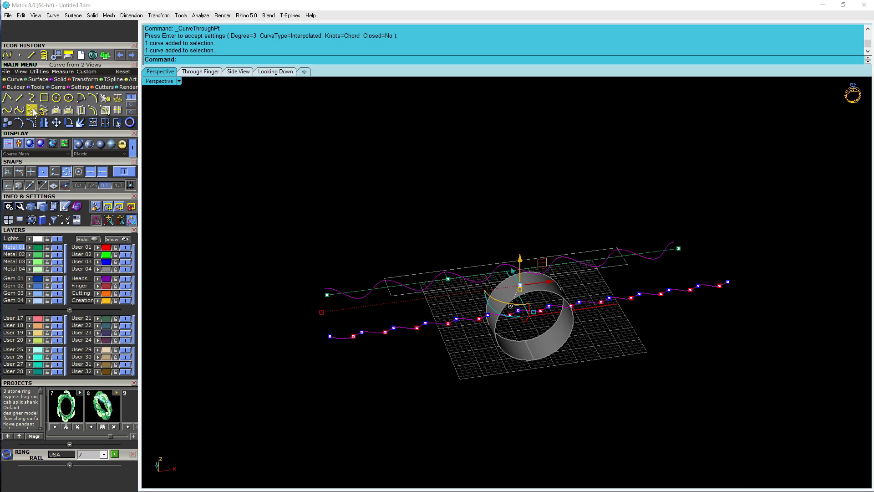
pyautogui.click(32, 109)
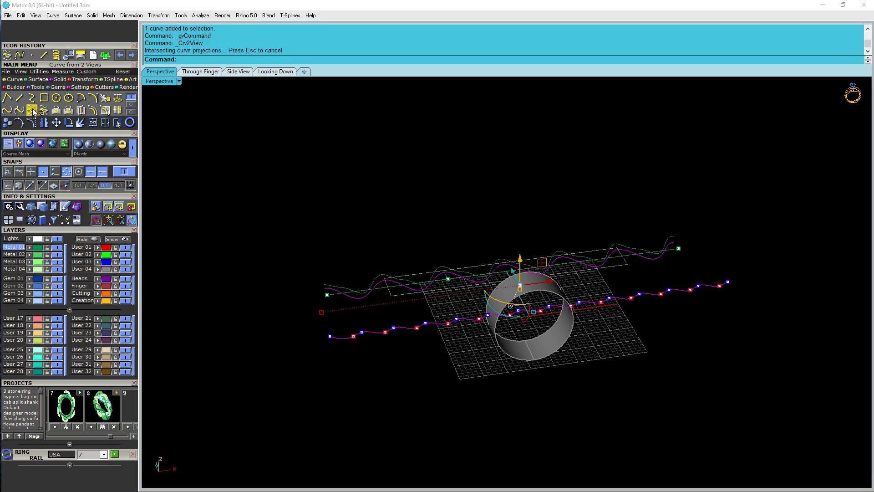
# Examine the combined strand curve's figure-eight profile and its stray end in the Side View.
pyautogui.moveTo(444, 238); pyautogui.dragTo(518, 276, button='right')
pyautogui.scroll(5, 518, 276)
pyautogui.click(466, 259)
pyautogui.click(238, 72)
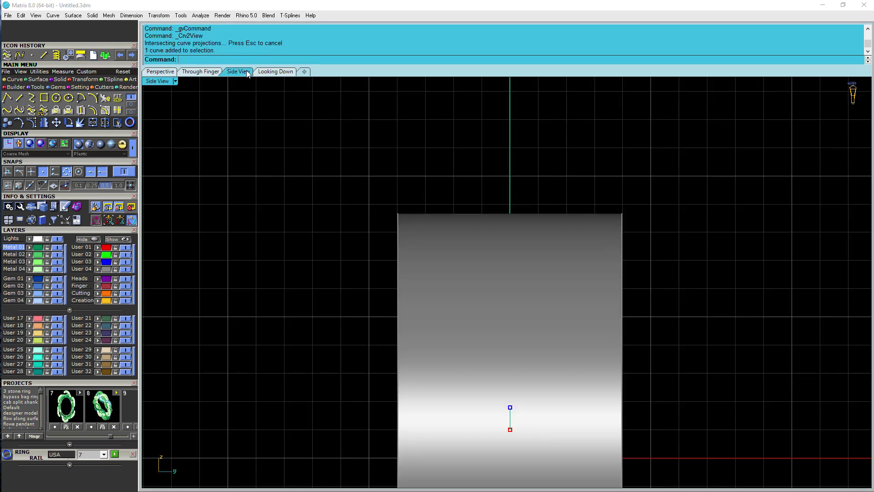
pyautogui.scroll(-5, 471, 167)
pyautogui.scroll(5, 603, 231)
pyautogui.scroll(6, 602, 232)
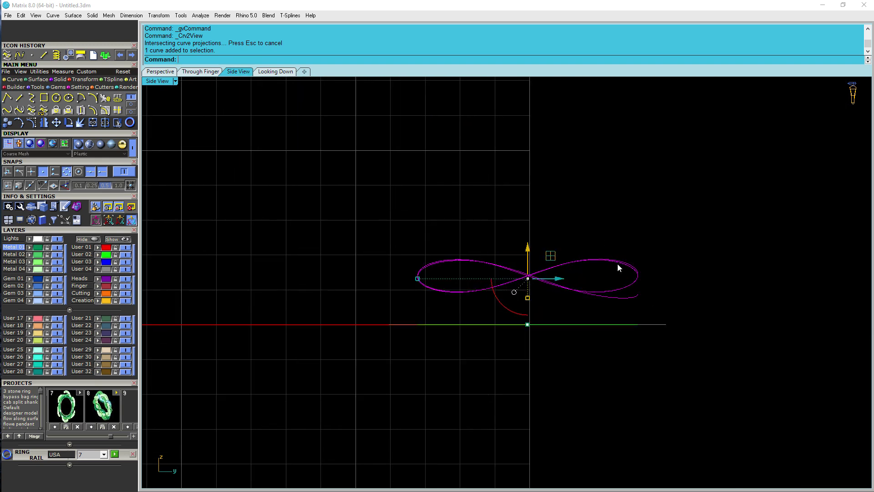
pyautogui.click(484, 161)
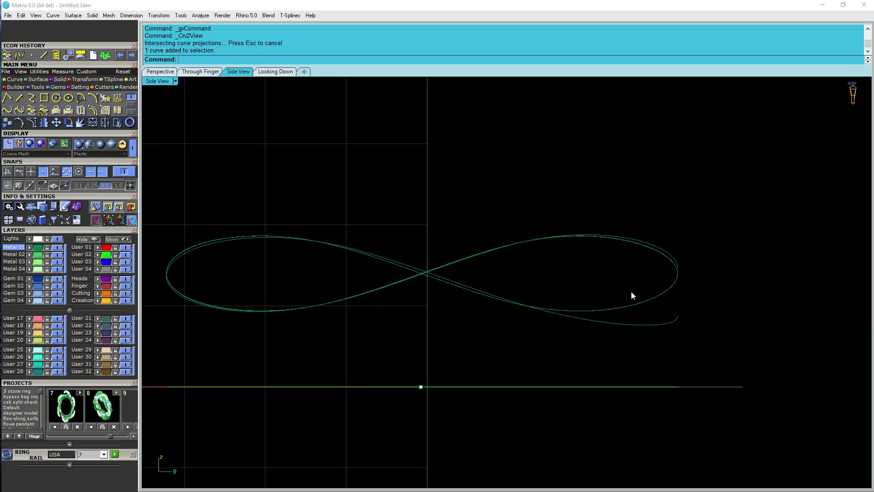
pyautogui.click(654, 325)
# Compare the ends of the strand and point curves in the Looking Down view and at a low Perspective angle.
pyautogui.click(161, 73)
pyautogui.moveTo(300, 148); pyautogui.dragTo(352, 227, button='right')
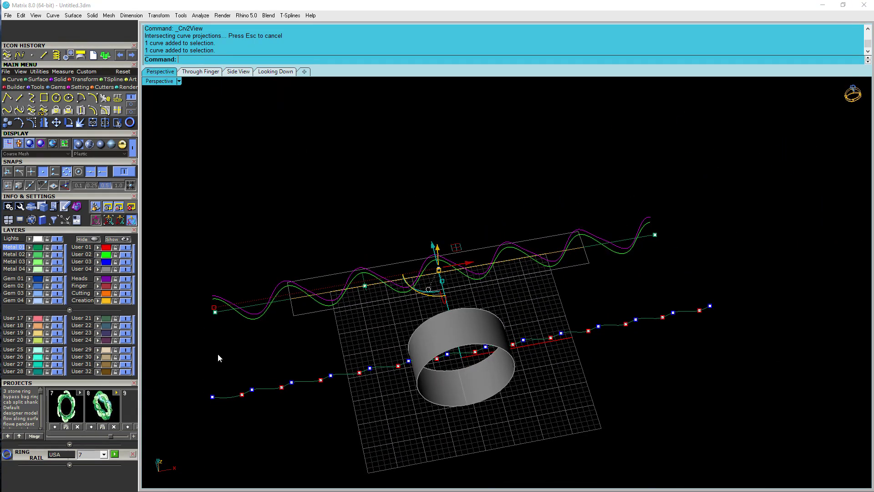
pyautogui.click(281, 72)
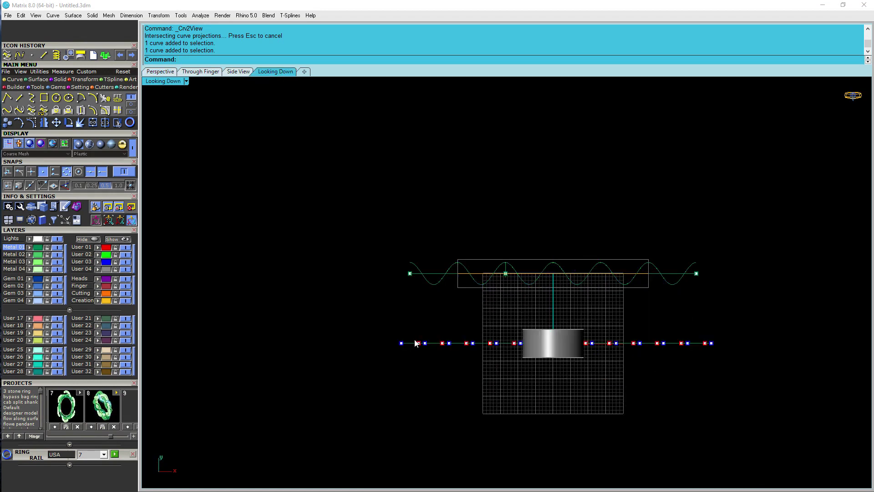
pyautogui.click(160, 72)
pyautogui.moveTo(456, 222); pyautogui.dragTo(474, 197, button='right')
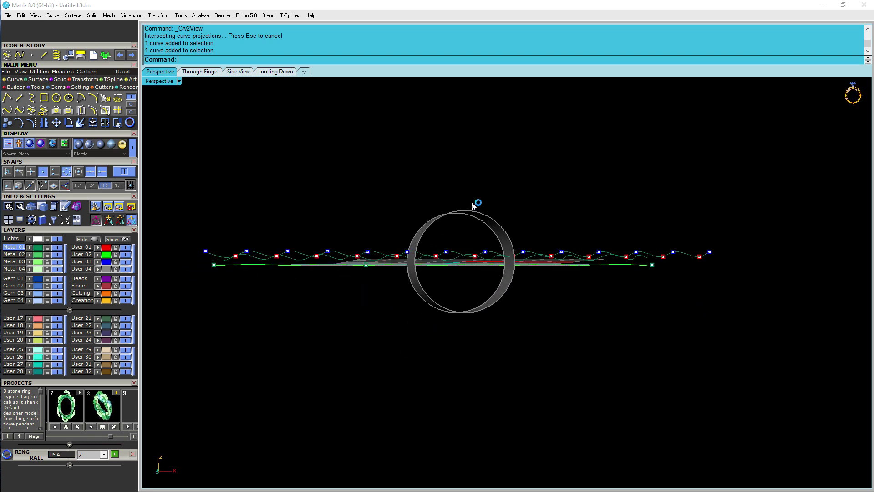
pyautogui.scroll(5, 230, 250)
pyautogui.scroll(3, 305, 251)
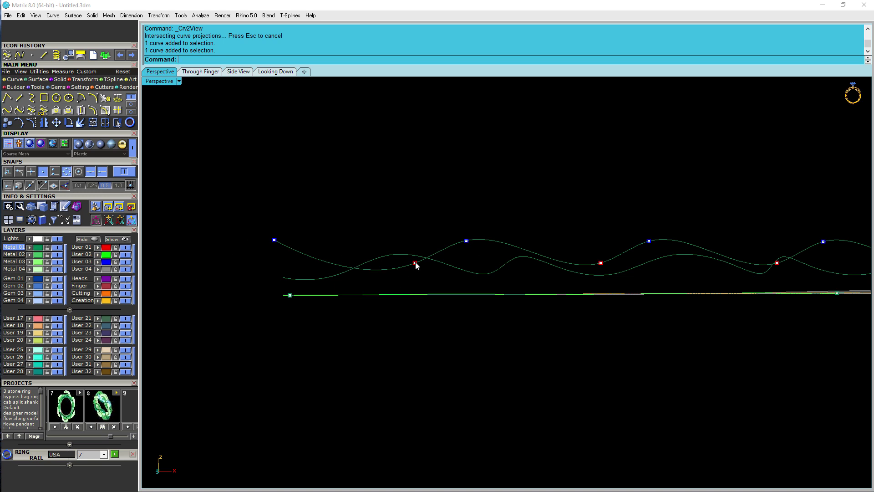
# Undo the Curve from 2 Views result and the curve through the points.
pyautogui.hotkey('ctrl', 'z')
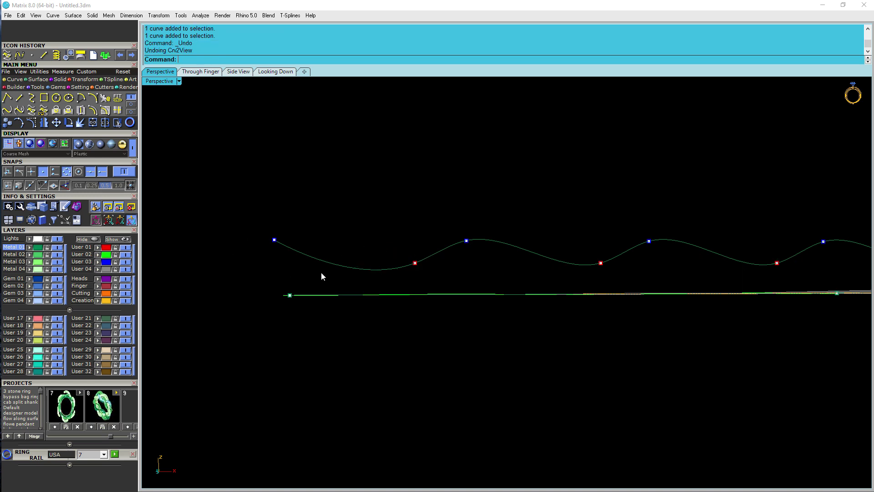
pyautogui.scroll(-5, 513, 208)
pyautogui.moveTo(513, 208); pyautogui.dragTo(437, 205, button='right')
pyautogui.hotkey('ctrl', 'z')
# Copy three points near the row's negative-X end outward by two wave spacings, using blue points as references, to extend that end.
pyautogui.moveTo(357, 238); pyautogui.dragTo(438, 277)
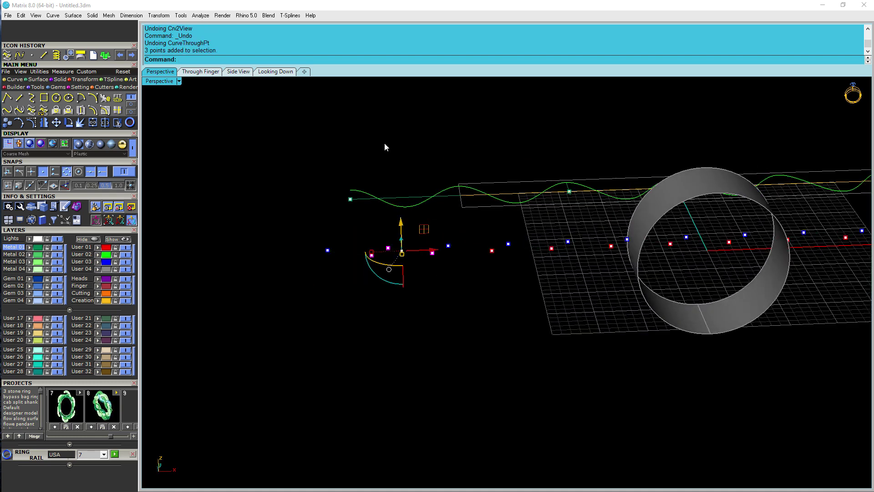
pyautogui.click(7, 122)
pyautogui.click(448, 245)
pyautogui.click(327, 250)
pyautogui.scroll(-7, 333, 246)
pyautogui.rightClick(510, 294)
pyautogui.click(497, 324)
# Copy the red and blue pair next to the row's positive-X end outward by two spacings, using blue points as references.
pyautogui.scroll(7, 324, 247)
pyautogui.scroll(-5, 414, 276)
pyautogui.scroll(5, 624, 239)
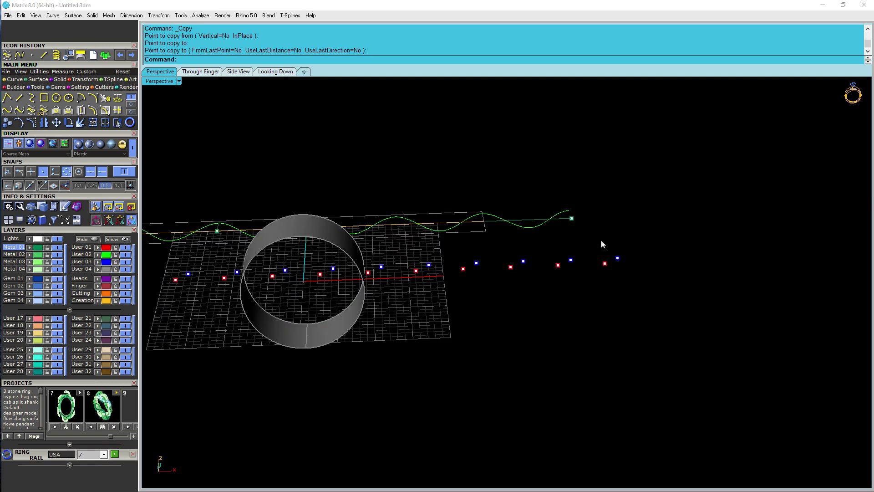
pyautogui.moveTo(548, 244); pyautogui.dragTo(578, 282)
pyautogui.rightClick(577, 282)
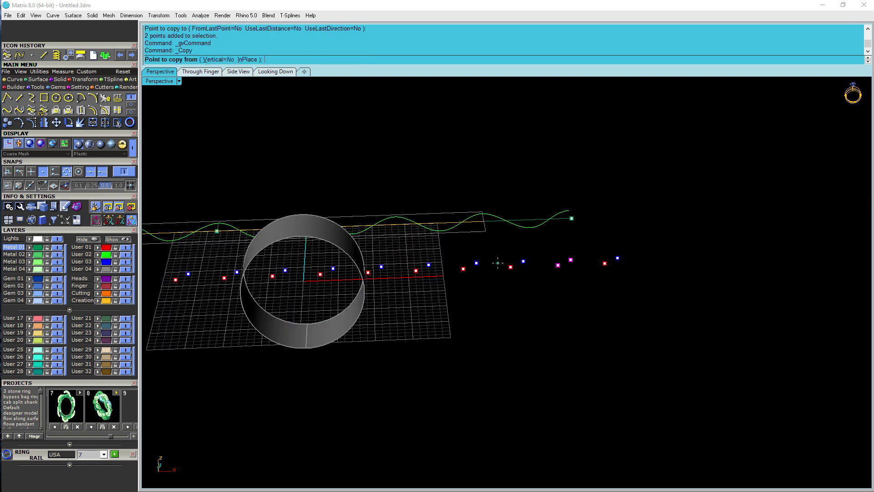
pyautogui.click(523, 260)
pyautogui.click(610, 255)
pyautogui.rightClick(659, 332)
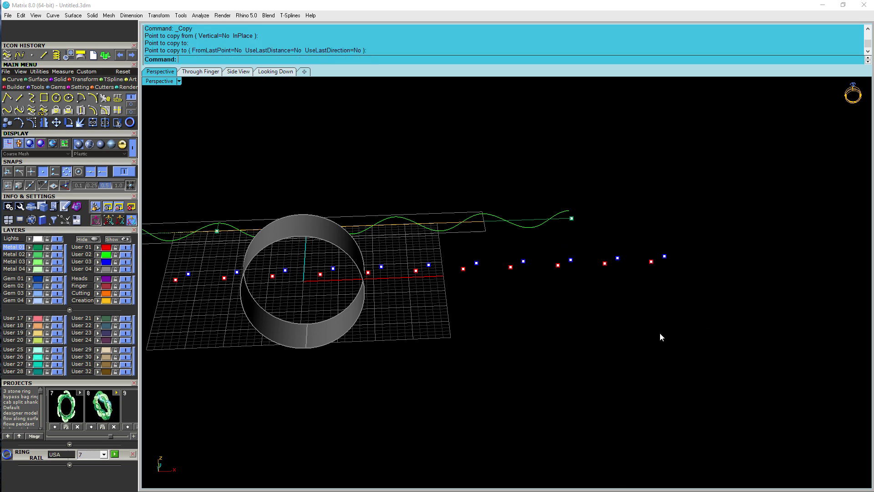
pyautogui.scroll(-3, 658, 330)
pyautogui.moveTo(262, 299); pyautogui.dragTo(581, 341)
pyautogui.click(108, 263)
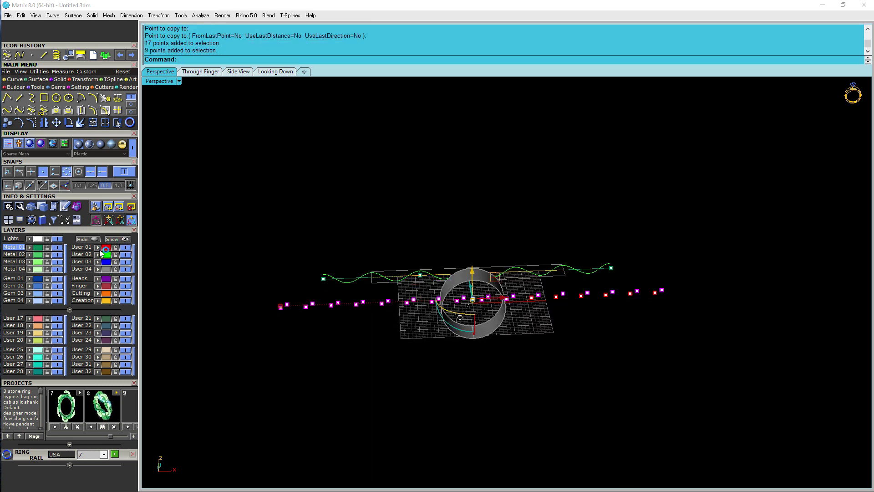
pyautogui.click(108, 247)
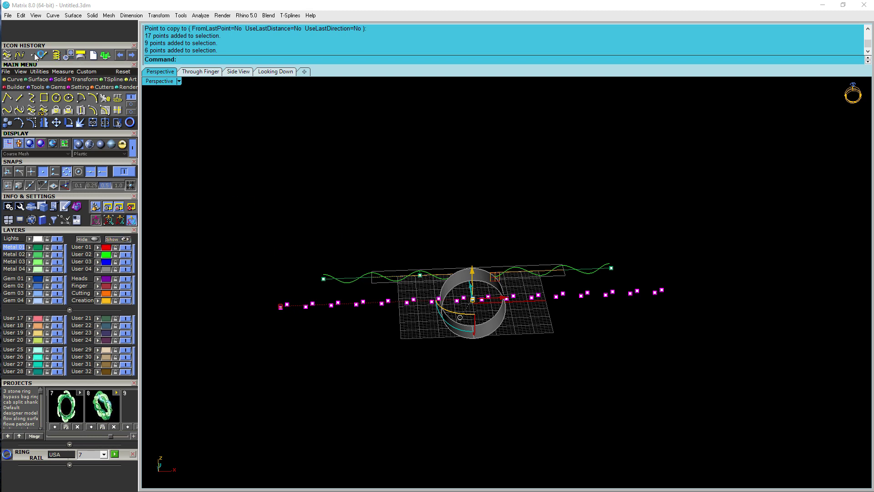
pyautogui.click(8, 55)
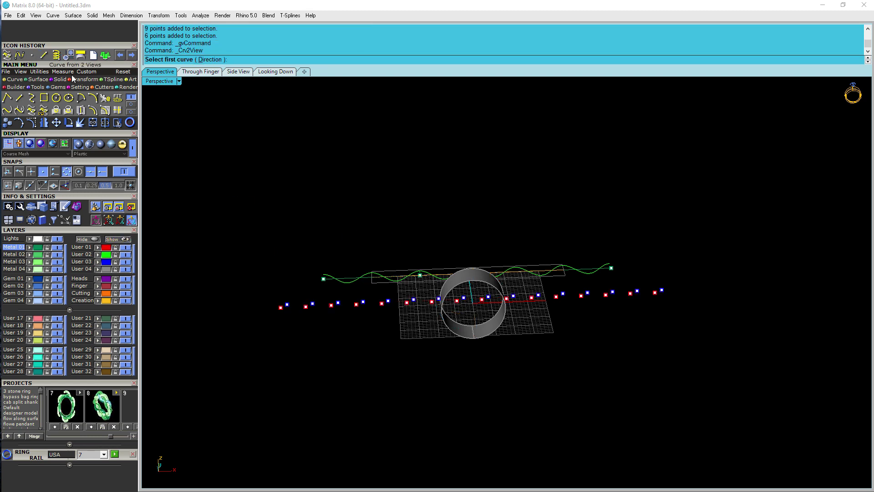
pyautogui.press('Escape')
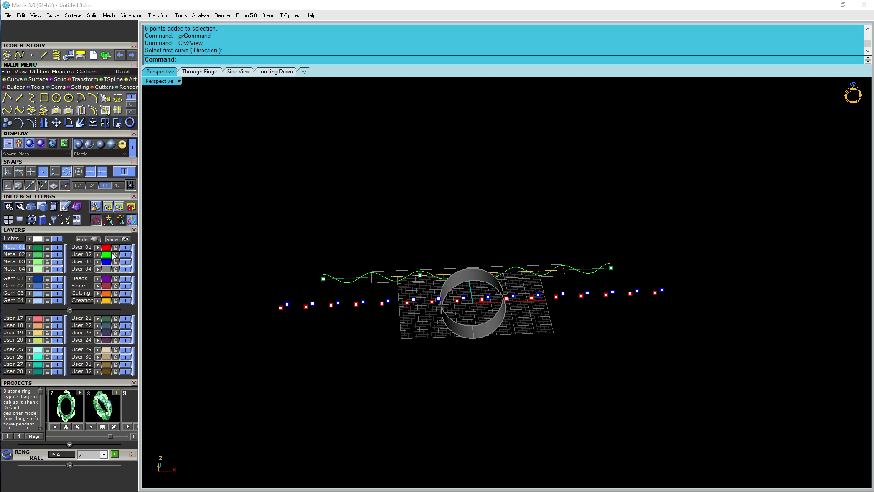
# Create an open interpolated degree-3 curve with chord knots through all the red and blue points.
pyautogui.click(107, 247)
pyautogui.click(105, 262)
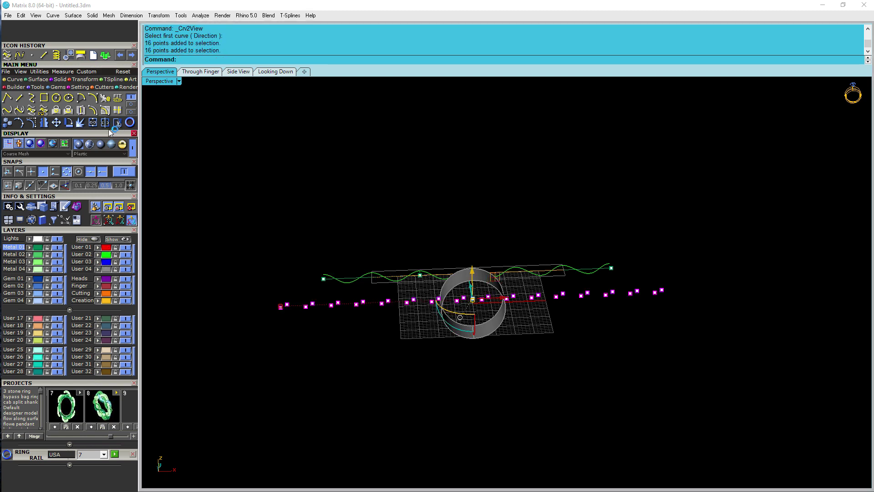
pyautogui.click(133, 105)
pyautogui.click(68, 98)
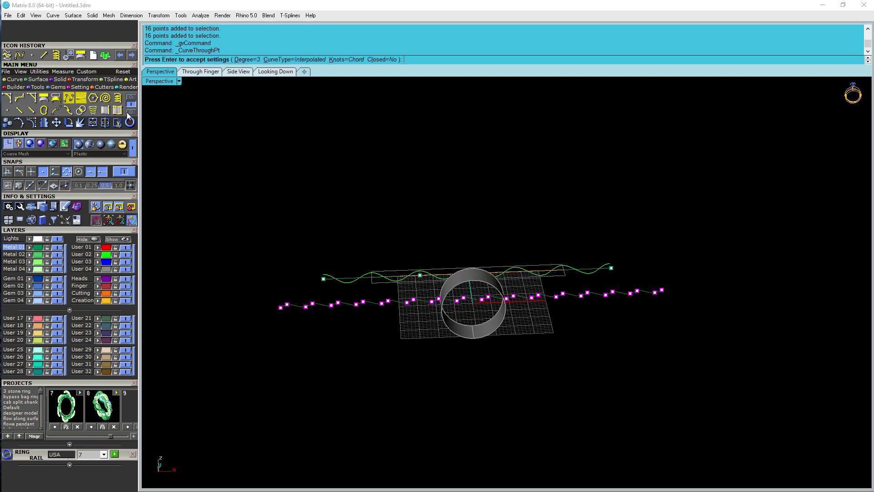
pyautogui.press('Return')
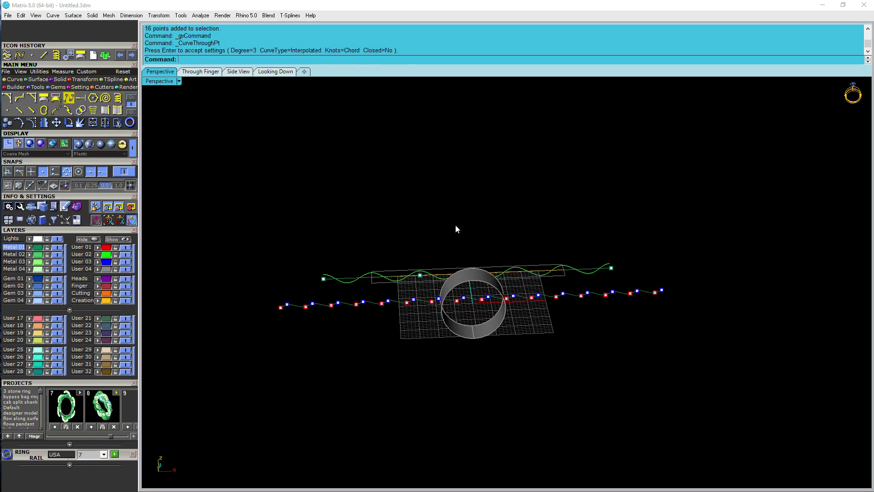
# Build a 3D strand curve with Curve from 2 Views, using the point curve and the flat wave curve.
pyautogui.scroll(4, 370, 288)
pyautogui.click(366, 313)
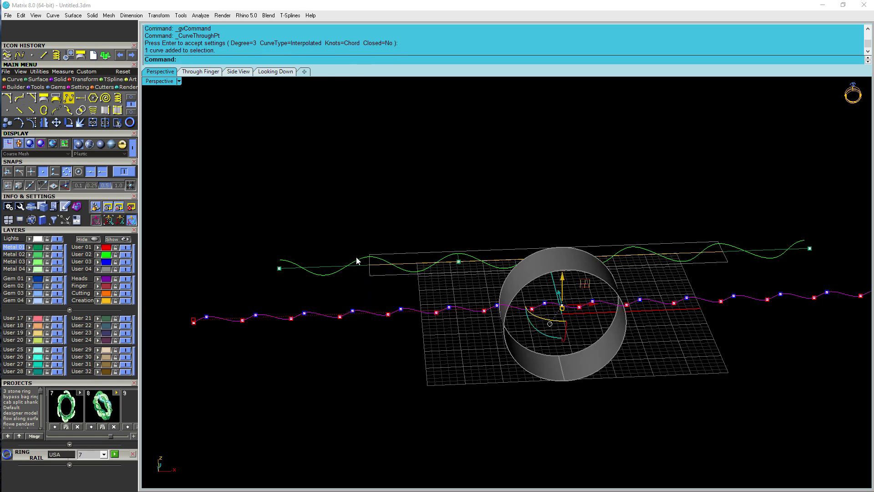
pyautogui.click(356, 259)
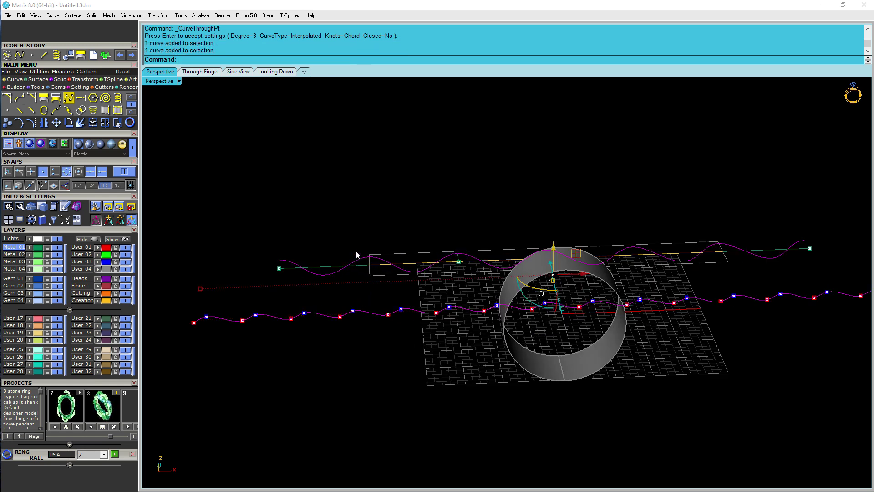
pyautogui.click(132, 97)
pyautogui.click(32, 110)
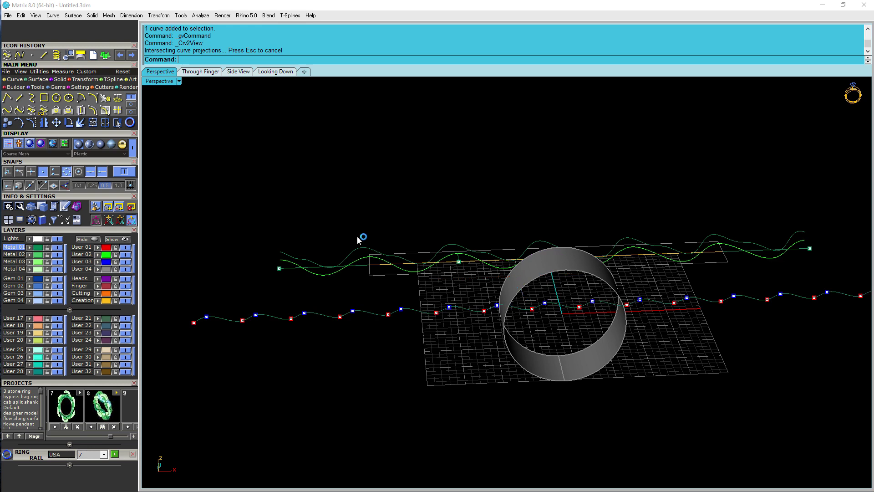
# Scale the 3D strand curve vertically about its centre in the Side View to make its figure-eight loops taller.
pyautogui.click(244, 72)
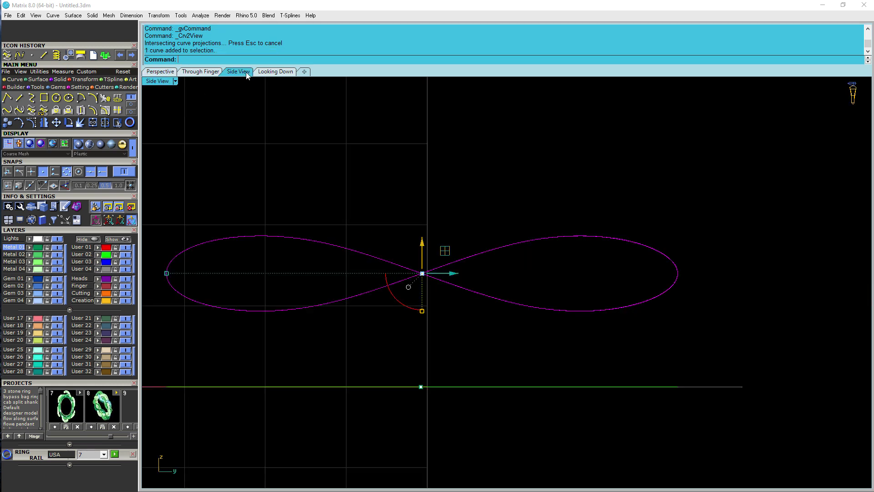
pyautogui.click(522, 172)
pyautogui.click(575, 237)
pyautogui.scroll(-4, 527, 198)
pyautogui.moveTo(576, 175); pyautogui.dragTo(609, 211, button='right')
pyautogui.scroll(-3, 739, 263)
pyautogui.click(714, 220)
pyautogui.moveTo(449, 239); pyautogui.dragTo(705, 321)
pyautogui.scroll(5, 653, 307)
pyautogui.moveTo(470, 320); pyautogui.dragTo(470, 335)
pyautogui.click(578, 198)
pyautogui.scroll(-1, 578, 197)
pyautogui.moveTo(559, 227); pyautogui.dragTo(557, 225)
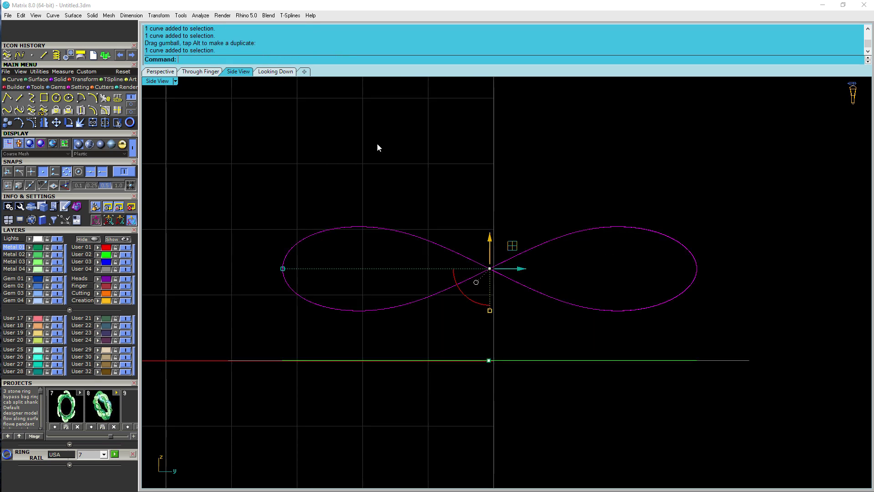
# Examine the 3D strand against the flat wave curve in Perspective and Looking Down.
pyautogui.click(160, 72)
pyautogui.moveTo(417, 193); pyautogui.dragTo(667, 192, button='right')
pyautogui.moveTo(408, 275); pyautogui.dragTo(387, 272, button='right')
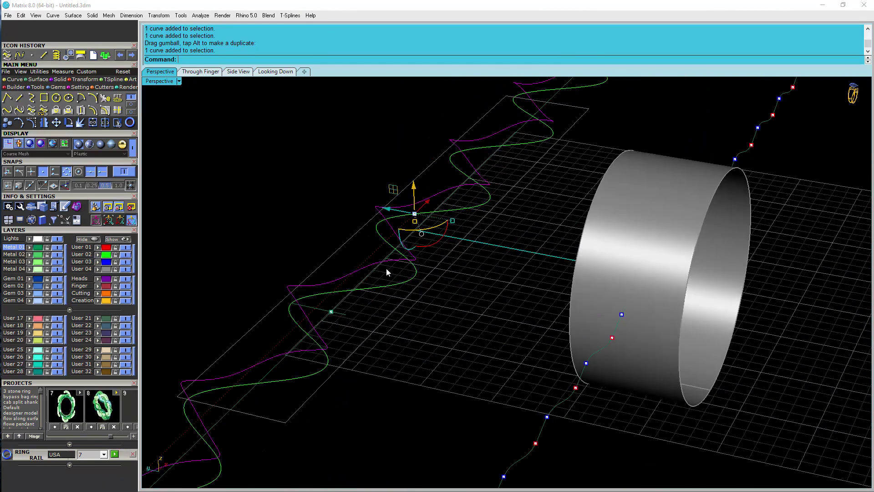
pyautogui.click(276, 72)
pyautogui.click(159, 72)
pyautogui.moveTo(699, 277); pyautogui.dragTo(517, 266, button='right')
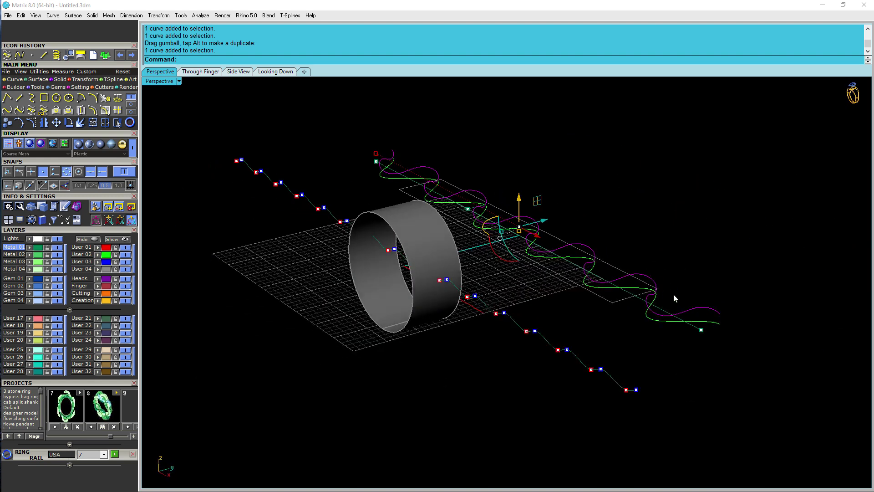
pyautogui.scroll(3, 674, 295)
pyautogui.moveTo(662, 283); pyautogui.dragTo(640, 274, button='right')
pyautogui.scroll(2, 640, 275)
pyautogui.click(615, 313)
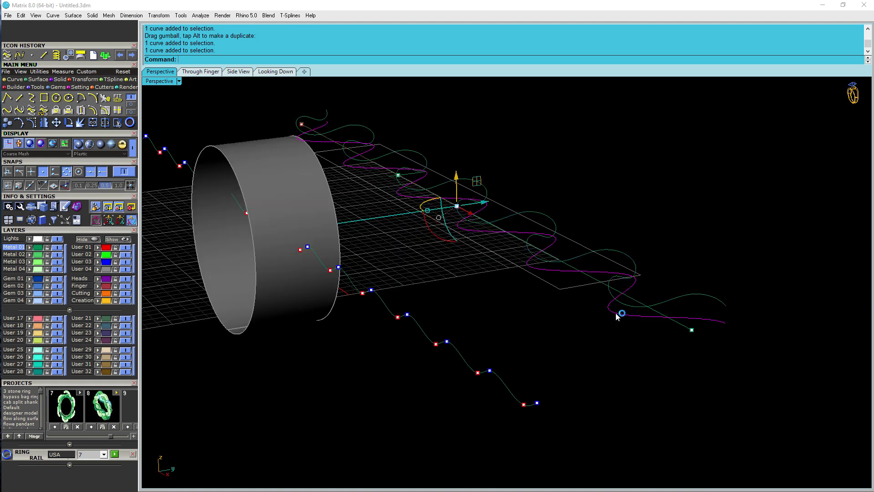
pyautogui.keyDown('shift'); pyautogui.click(680, 326); pyautogui.keyUp('shift')
pyautogui.keyDown('shift'); pyautogui.moveTo(681, 326); pyautogui.dragTo(681, 327); pyautogui.keyUp('shift')
pyautogui.scroll(-3, 482, 241)
pyautogui.keyDown('shift'); pyautogui.moveTo(391, 175); pyautogui.dragTo(540, 251); pyautogui.keyUp('shift')
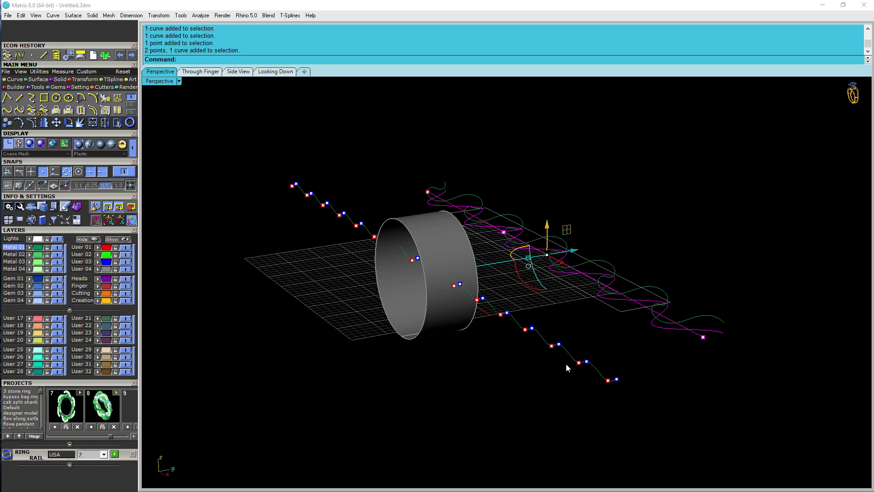
pyautogui.click(630, 343)
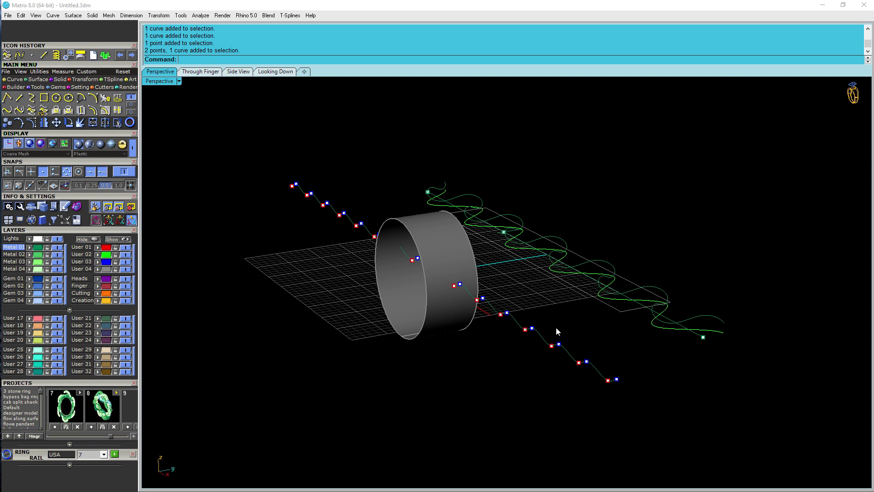
# Raise all the blue points vertically in two moves to heighten the point curve, and undo the second move.
pyautogui.click(107, 263)
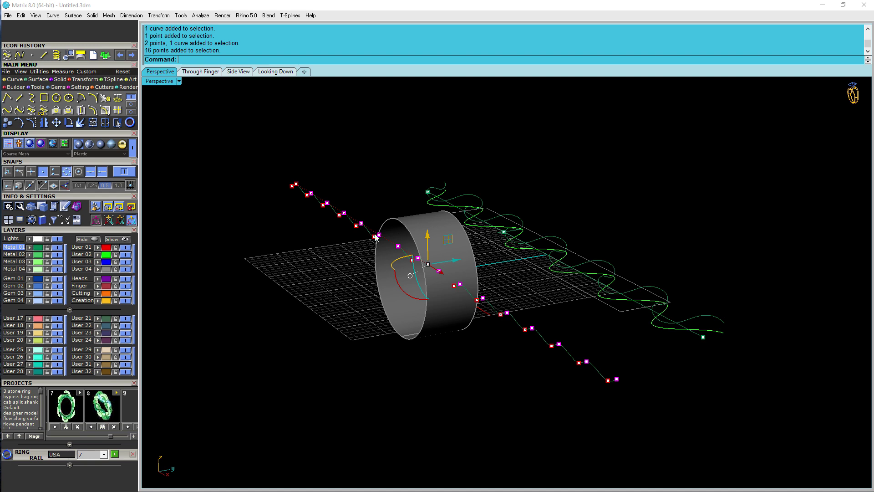
pyautogui.moveTo(431, 234); pyautogui.dragTo(430, 231)
pyautogui.moveTo(443, 264); pyautogui.dragTo(495, 233, button='right')
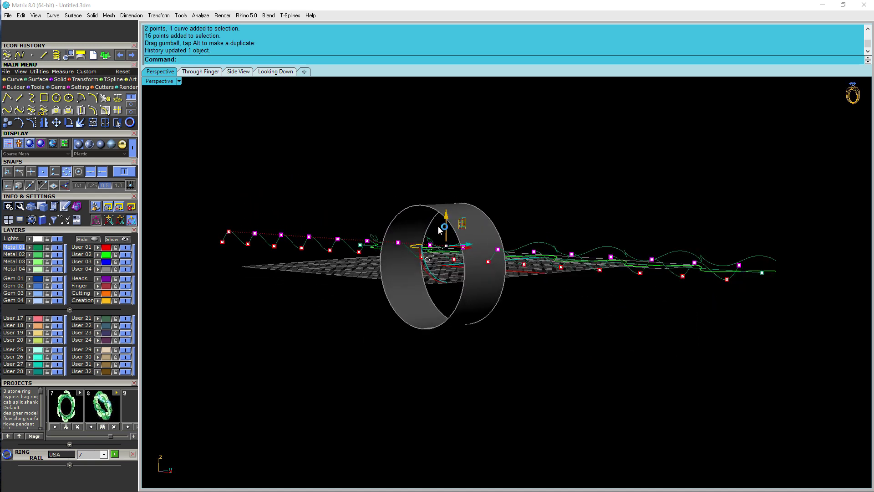
pyautogui.moveTo(445, 228); pyautogui.dragTo(449, 213)
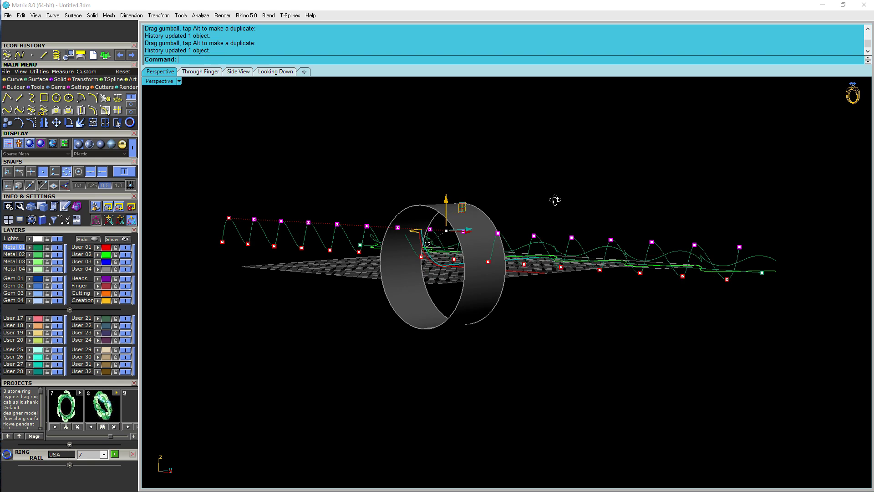
pyautogui.moveTo(556, 197); pyautogui.dragTo(541, 215, button='right')
pyautogui.hotkey('ctrl', 'z')
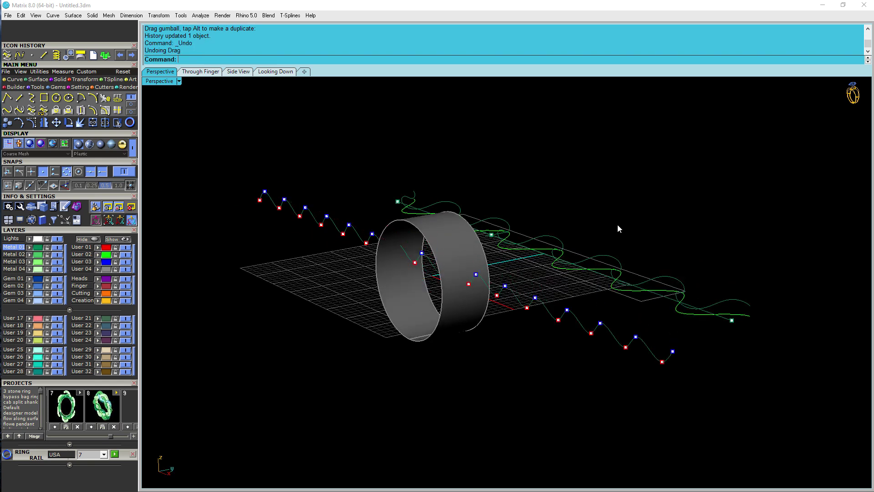
# Replace the existing 3D strand with a new Curve from 2 Views made from the flat wave and the heightened point curve.
pyautogui.click(617, 263)
pyautogui.press('Delete')
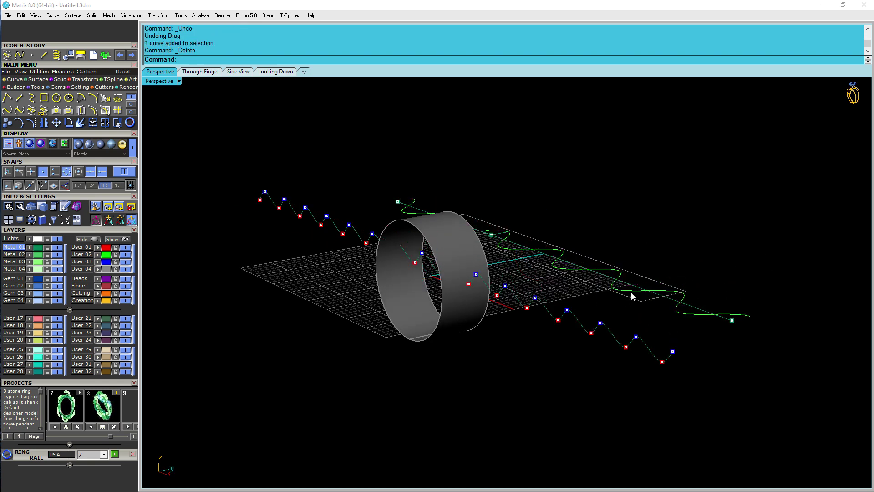
pyautogui.click(631, 293)
pyautogui.click(593, 336)
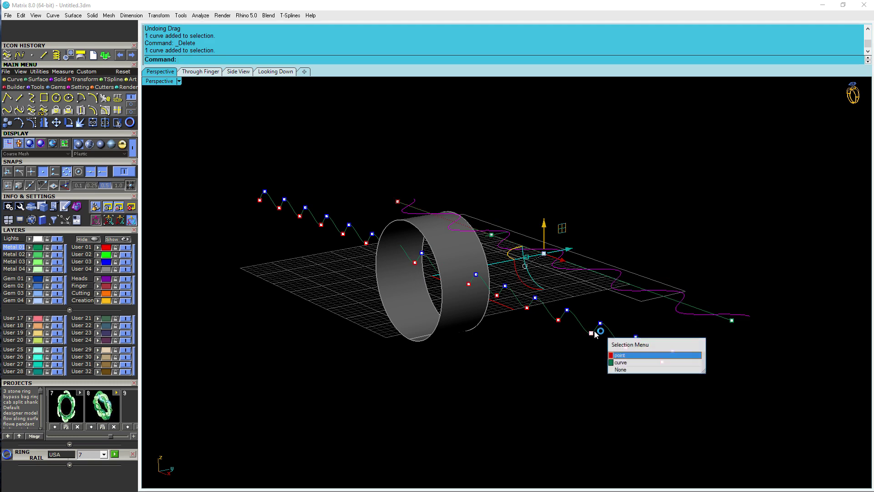
pyautogui.click(630, 365)
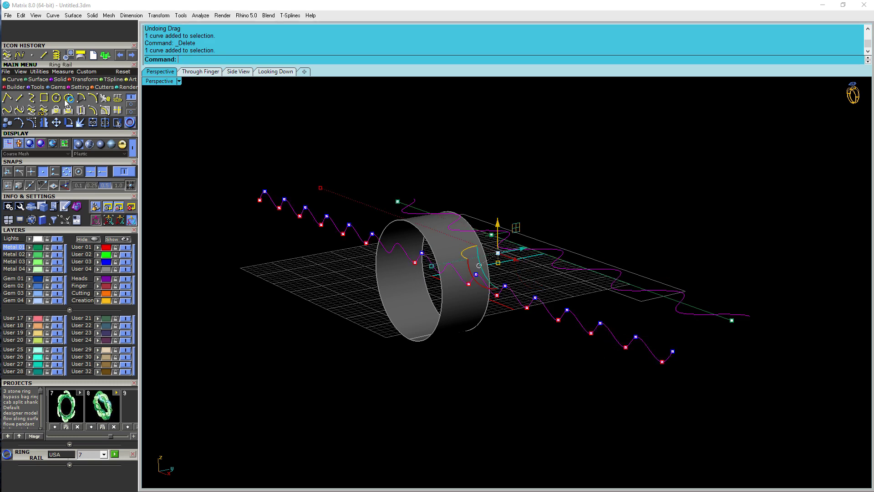
pyautogui.click(8, 55)
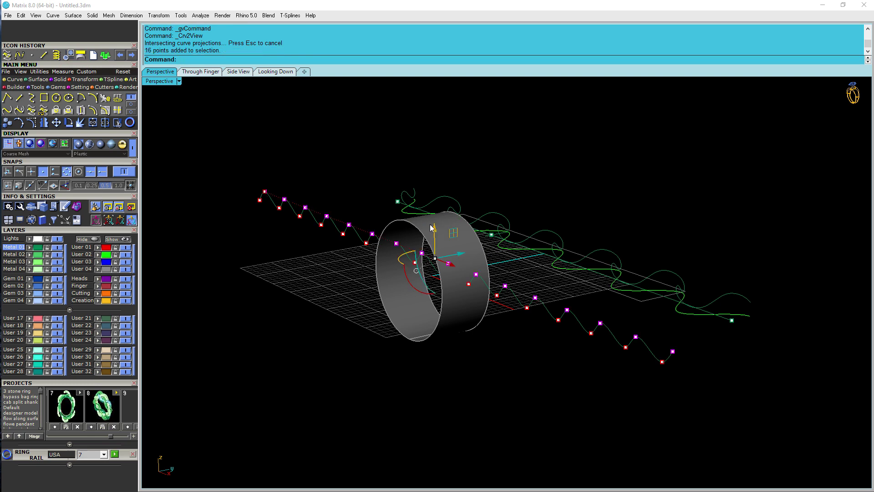
# Raise the blue points vertically and lower them again to adjust the height of the linked strand curve.
pyautogui.moveTo(434, 233); pyautogui.dragTo(432, 201)
pyautogui.moveTo(579, 227); pyautogui.dragTo(378, 197, button='right')
pyautogui.moveTo(416, 187); pyautogui.dragTo(415, 209)
pyautogui.moveTo(545, 224)
pyautogui.mouseDown(button='right')
pyautogui.moveTo(581, 238)
pyautogui.moveTo(669, 313)
pyautogui.mouseUp(button='right')
# Scale the flat wave curve's width along the Y direction, narrowing it in Perspective and widening it in the Side View.
pyautogui.click(608, 234)
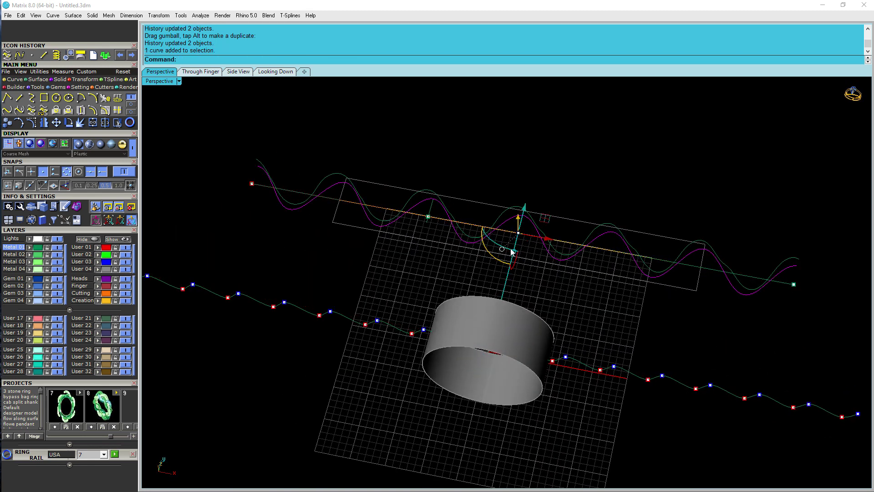
pyautogui.moveTo(513, 255); pyautogui.dragTo(518, 244)
pyautogui.moveTo(653, 244); pyautogui.dragTo(537, 163, button='right')
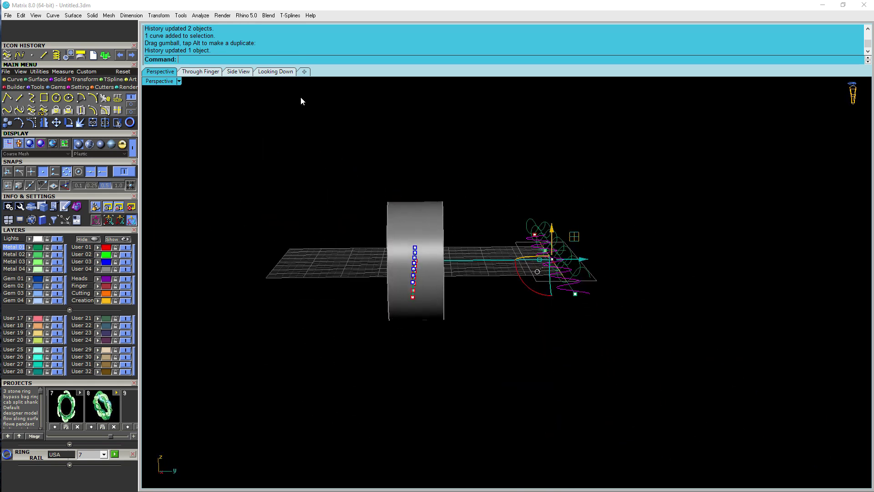
pyautogui.click(245, 75)
pyautogui.moveTo(372, 360); pyautogui.dragTo(303, 359)
# Pipe the 3D strand curve with start and end diameters of 1.2 and flat caps.
pyautogui.click(348, 176)
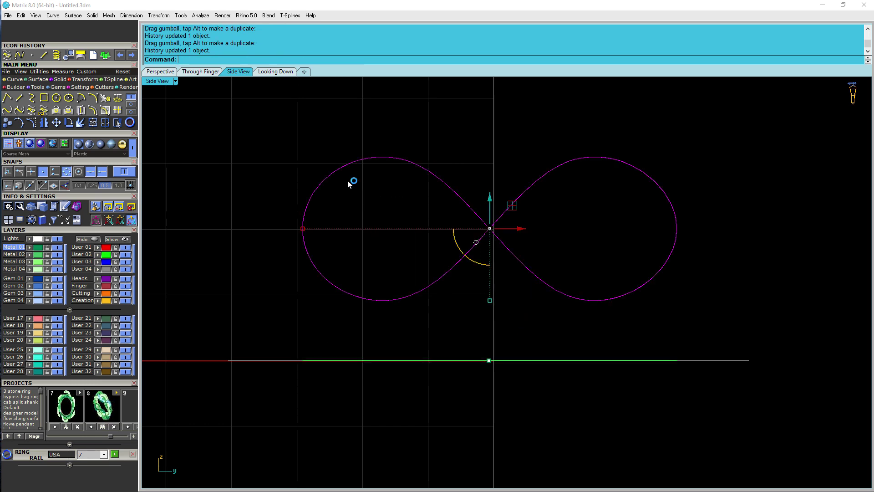
pyautogui.click(160, 72)
pyautogui.moveTo(445, 214); pyautogui.dragTo(561, 246, button='right')
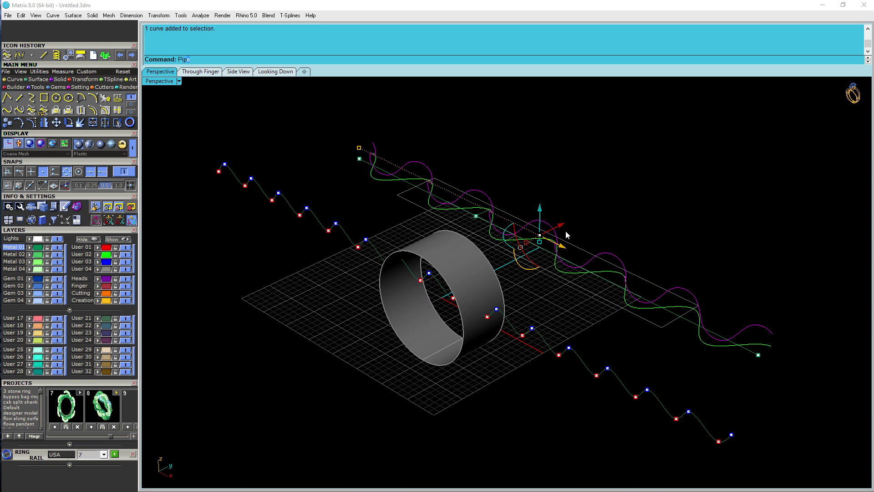
pyautogui.press('Return')
pyautogui.press('Return')
pyautogui.press('Return')
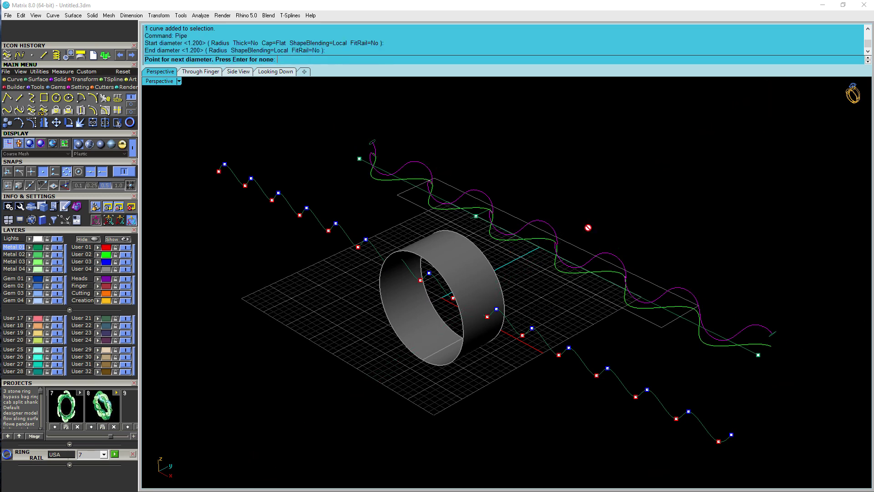
pyautogui.press('Return')
pyautogui.moveTo(627, 228); pyautogui.dragTo(685, 206, button='right')
# Undo the pipe, the wave scaling, the replacement strand and the blue-point moves, back to the earlier 3D strand curve.
pyautogui.hotkey('ctrl', 'z')
pyautogui.hotkey('ctrl', 'z')
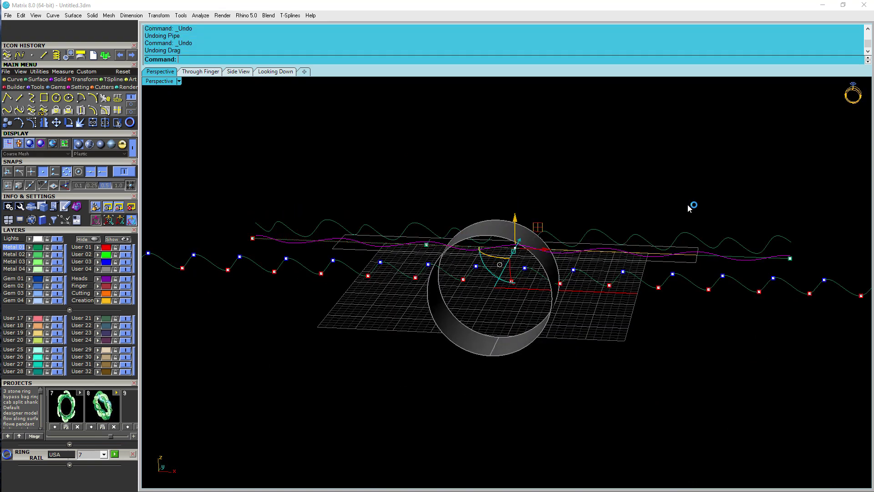
pyautogui.hotkey('ctrl', 'z')
pyautogui.hotkey('ctrl', 'z')
pyautogui.hotkey('ctrl', 'z')
pyautogui.moveTo(709, 196); pyautogui.dragTo(558, 191, button='right')
pyautogui.hotkey('ctrl', 'z')
pyautogui.hotkey('ctrl', 'z')
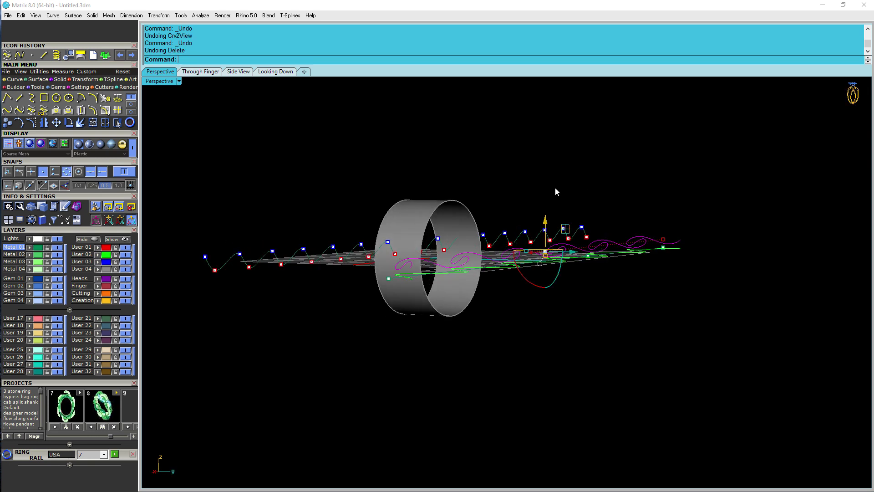
pyautogui.hotkey('ctrl', 'z')
pyautogui.click(576, 184)
pyautogui.moveTo(575, 185); pyautogui.dragTo(692, 248, button='right')
pyautogui.click(677, 261)
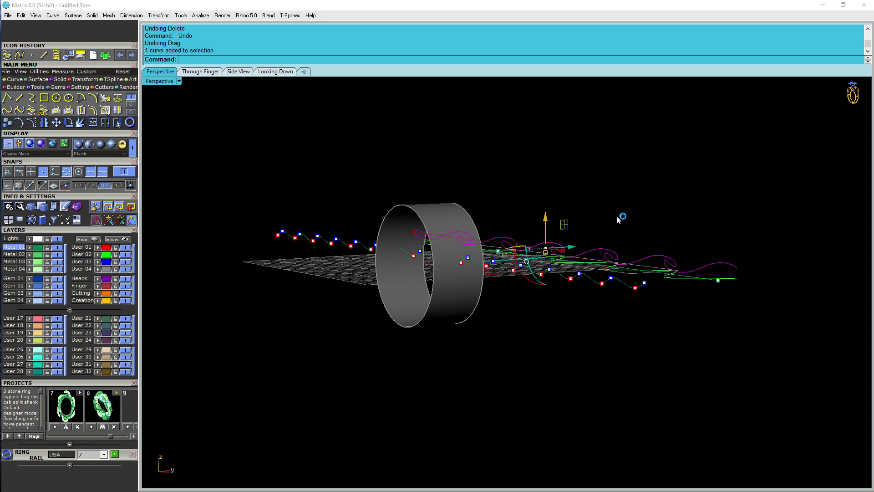
pyautogui.click(232, 73)
pyautogui.scroll(-5, 559, 195)
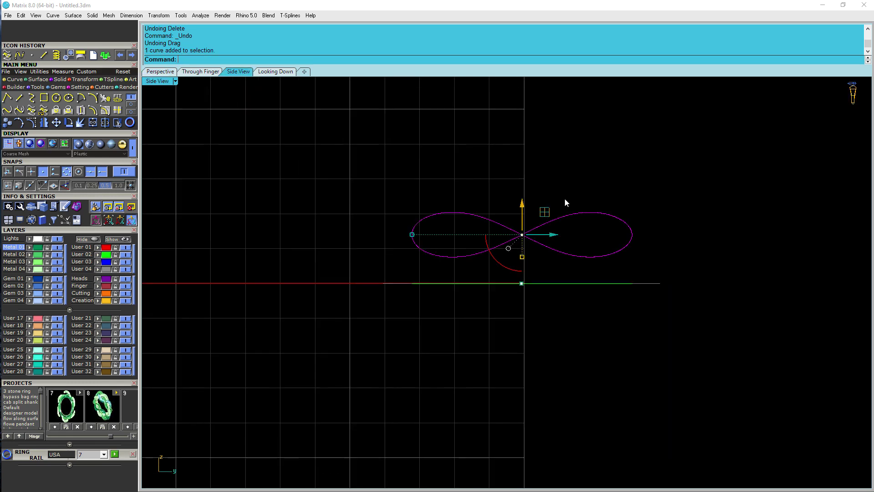
pyautogui.write('Pip')
pyautogui.click(167, 72)
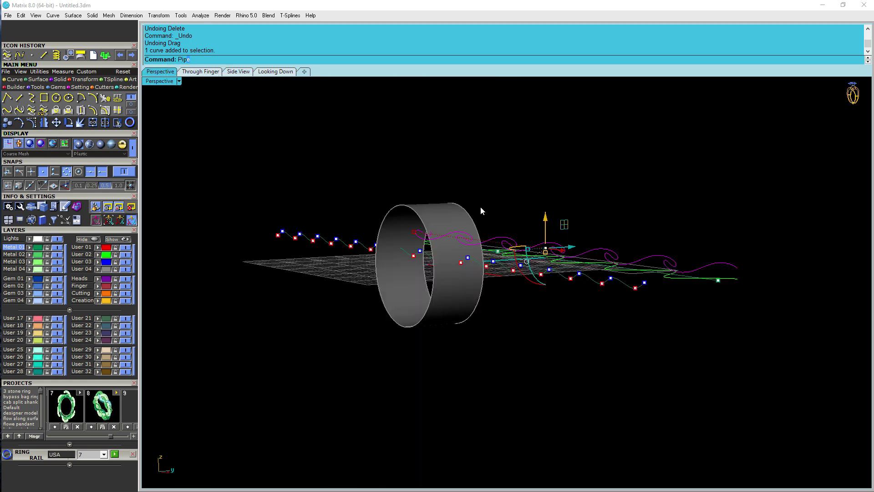
pyautogui.press('Return')
pyautogui.scroll(6, 657, 324)
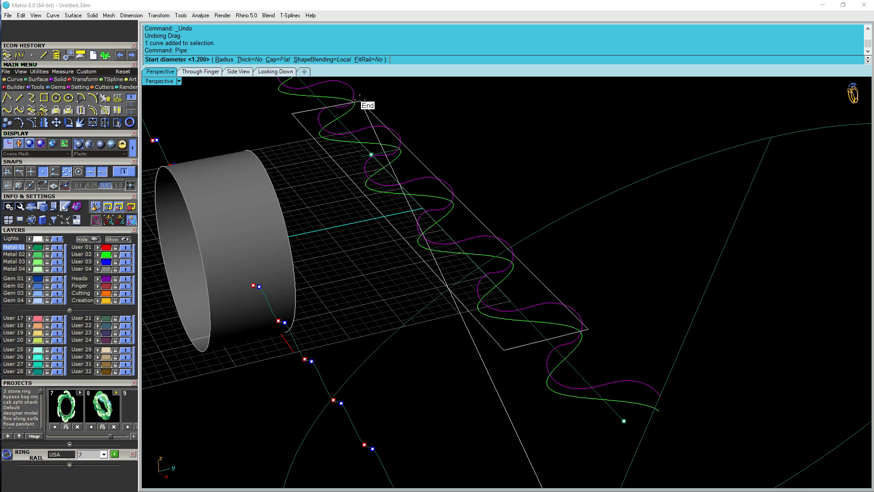
pyautogui.moveTo(501, 182); pyautogui.dragTo(624, 270, button='right')
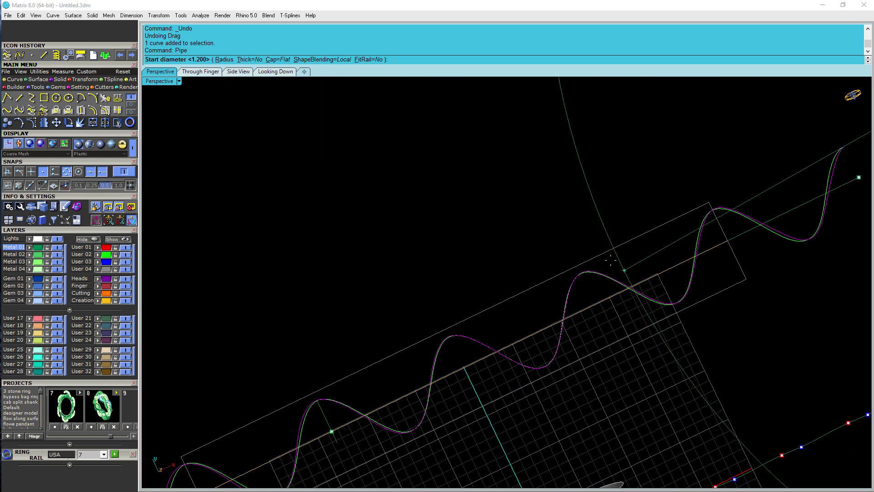
pyautogui.click(286, 73)
pyautogui.scroll(10, 441, 259)
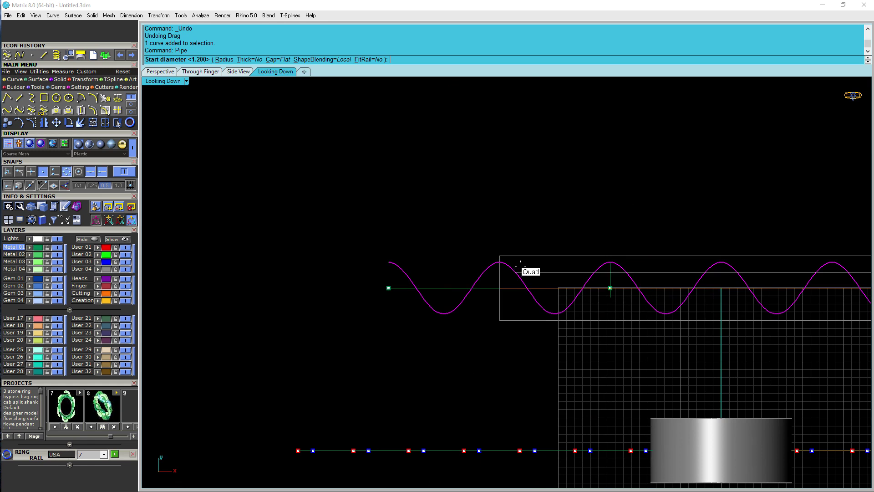
pyautogui.press('Escape')
# Try to draw a both-sided line starting from the wave curve's crest in the Looking Down view.
pyautogui.moveTo(464, 219); pyautogui.dragTo(579, 344)
pyautogui.scroll(12, 506, 276)
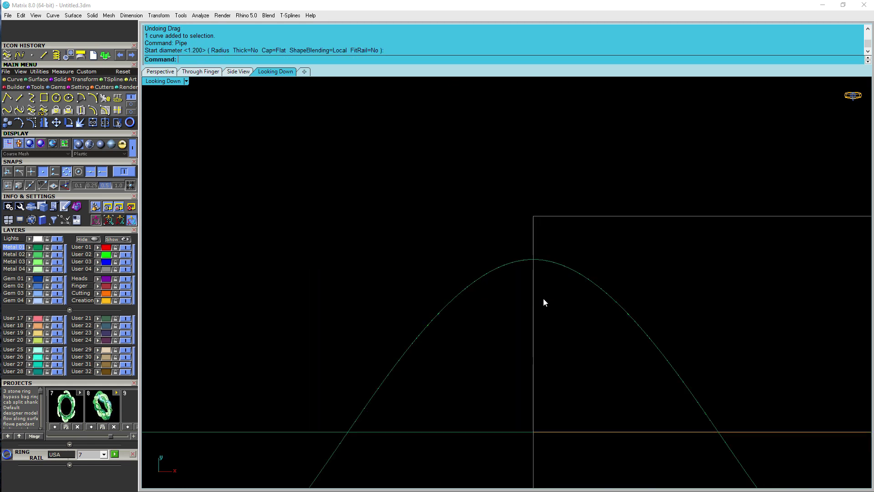
pyautogui.click(536, 290)
pyautogui.scroll(-3, 537, 291)
pyautogui.press('Escape')
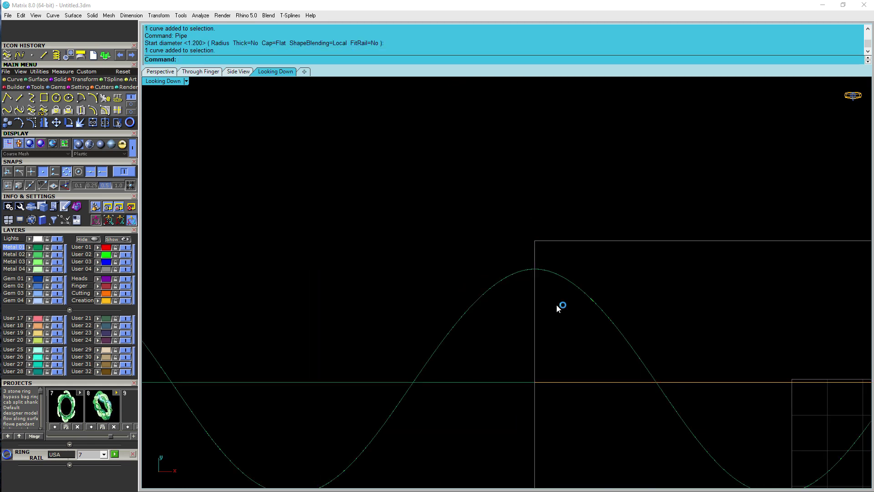
pyautogui.write('line')
pyautogui.press('Return')
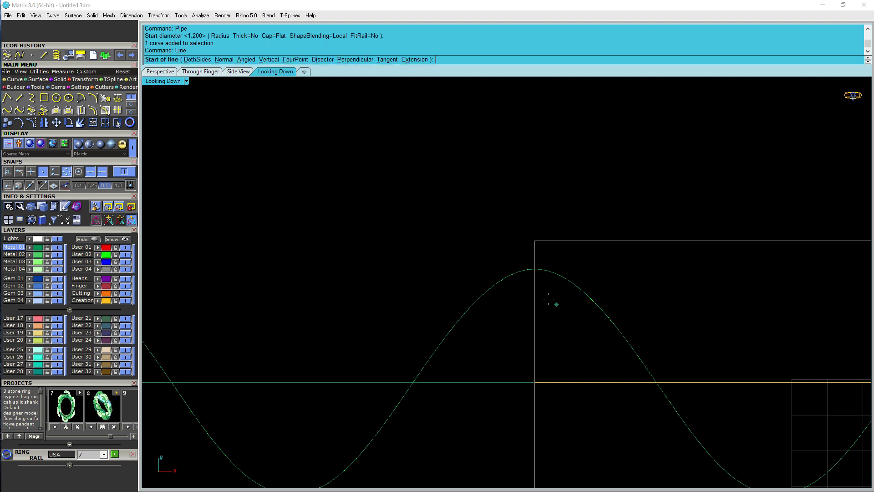
pyautogui.click(534, 268)
pyautogui.click(197, 59)
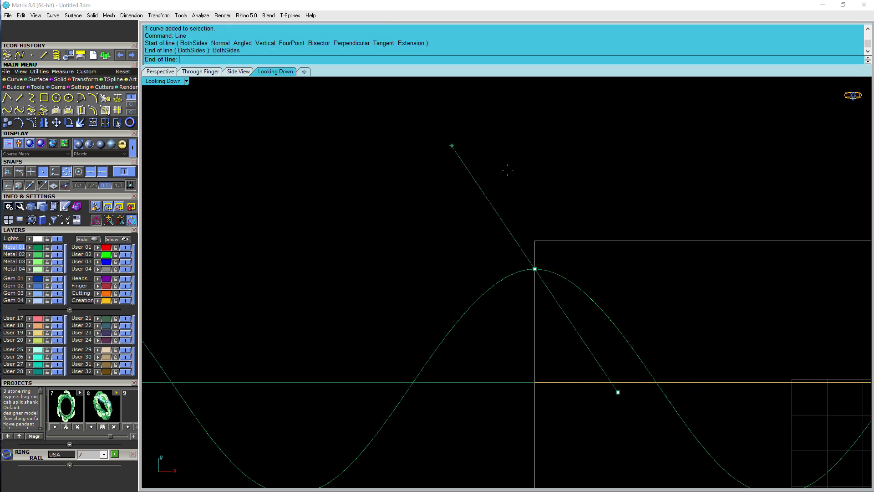
pyautogui.press('Escape')
# Measure the length of the short line at the wave curve's crest.
pyautogui.click(536, 249)
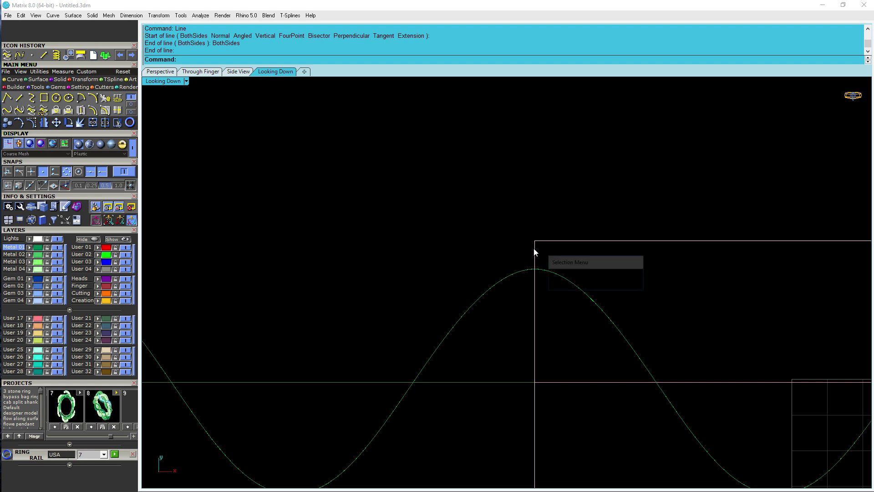
pyautogui.click(563, 280)
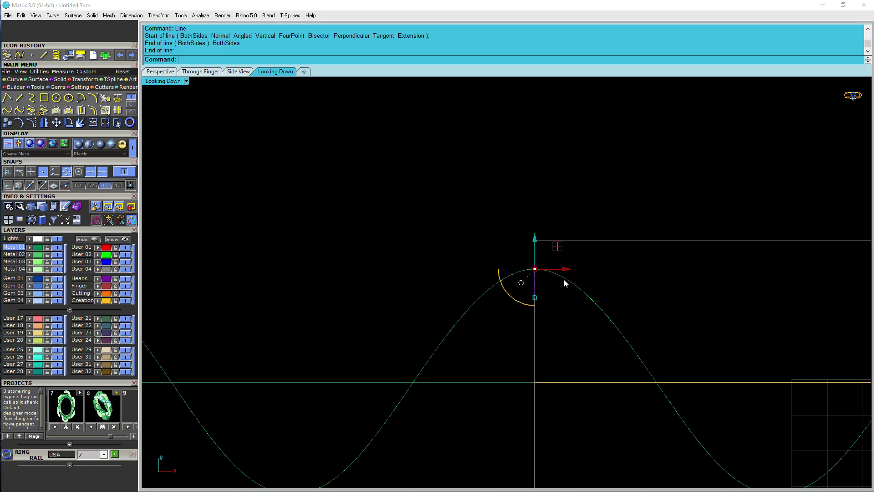
pyautogui.press('Return')
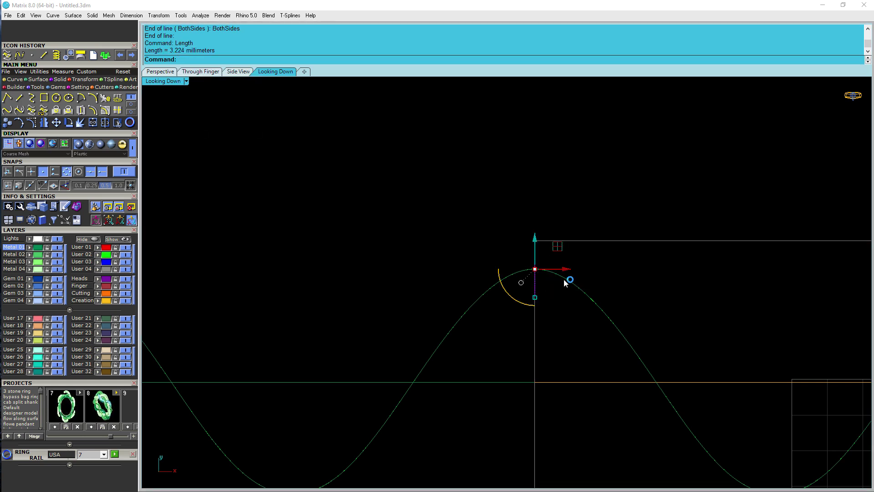
pyautogui.click(152, 71)
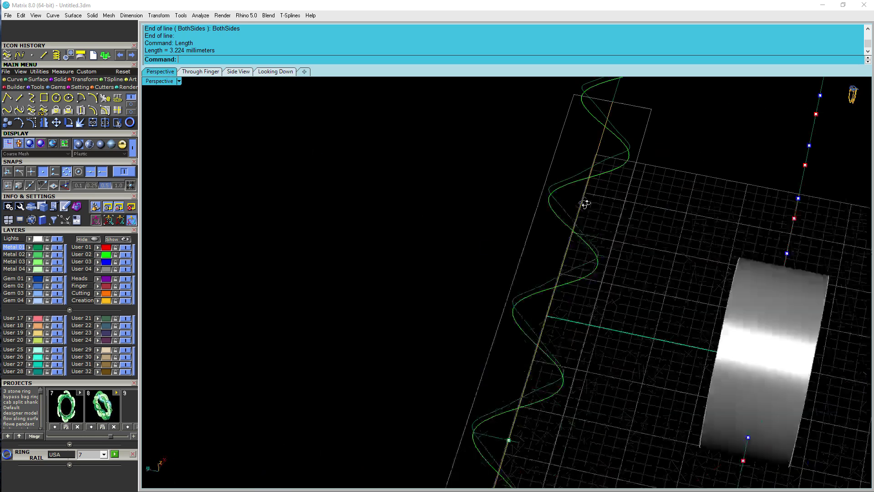
# Project the short crest line onto the Looking Down construction plane, deleting the input object, and measure its projected length.
pyautogui.click(273, 71)
pyautogui.write('ProjectToCPlane')
pyautogui.press('Return')
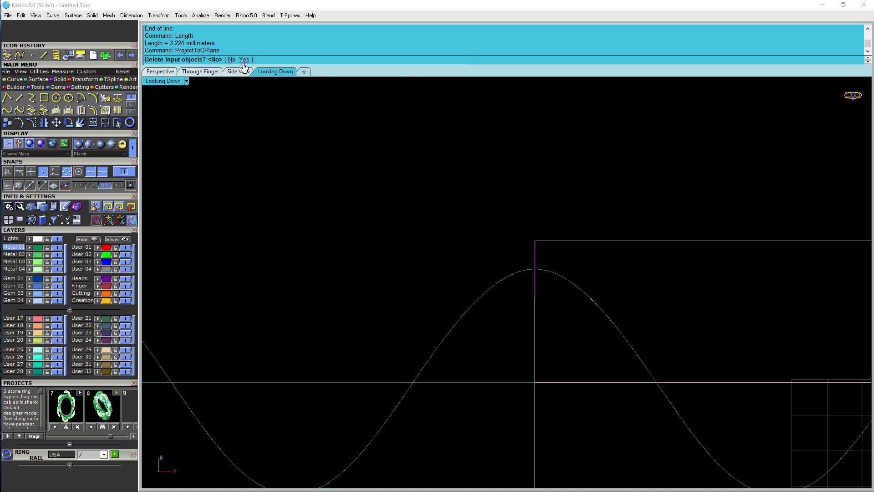
pyautogui.click(244, 63)
pyautogui.write('Length')
pyautogui.press('Return')
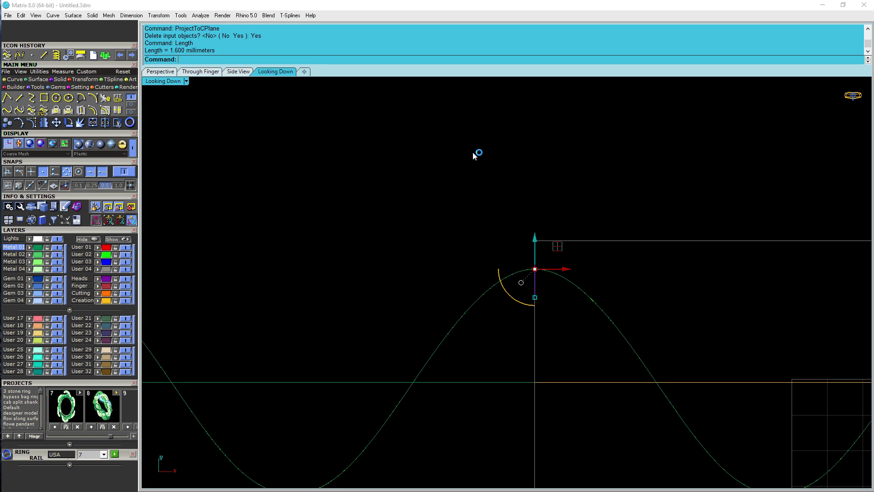
pyautogui.press('Escape')
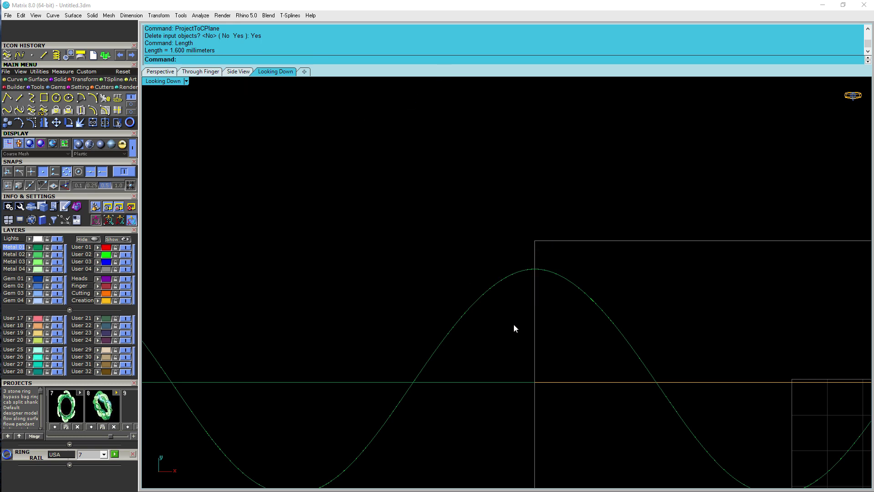
# Pipe the 3D strand curve with start and end diameters of 1.6 and flat caps.
pyautogui.click(152, 72)
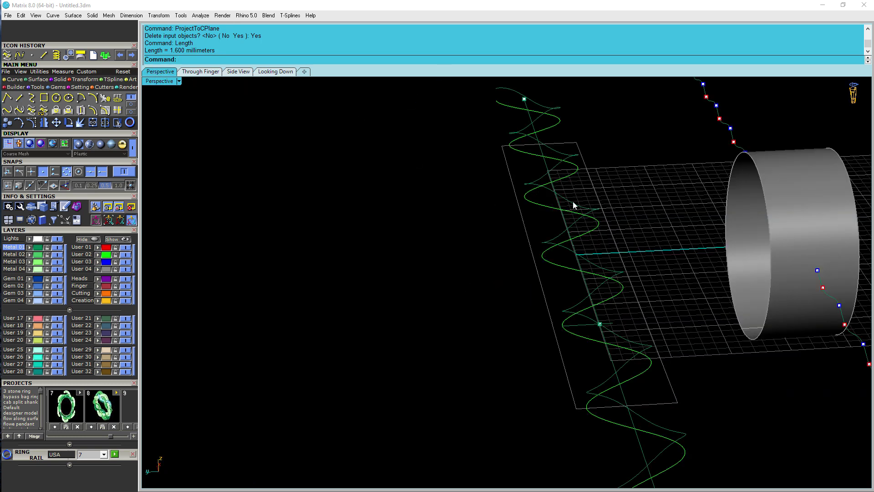
pyautogui.click(583, 207)
pyautogui.write('Pipe')
pyautogui.press('Return')
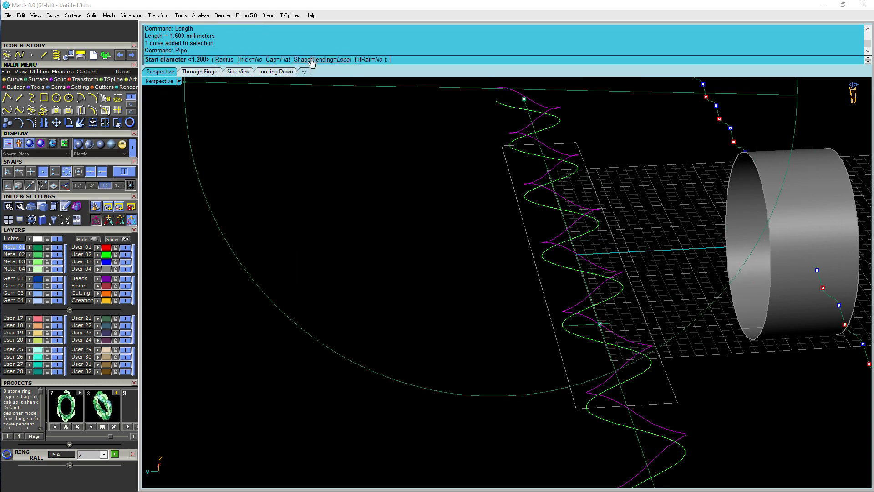
pyautogui.click(219, 60)
pyautogui.click(219, 61)
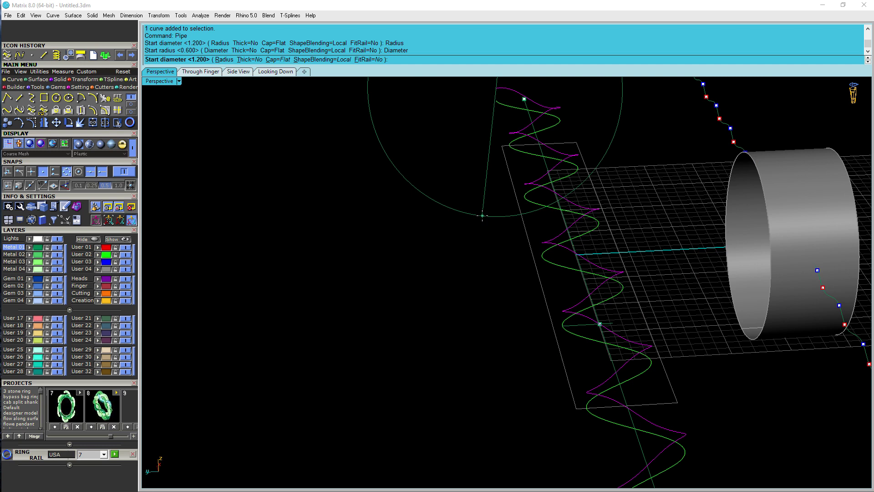
pyautogui.write('1.6')
pyautogui.press('Return')
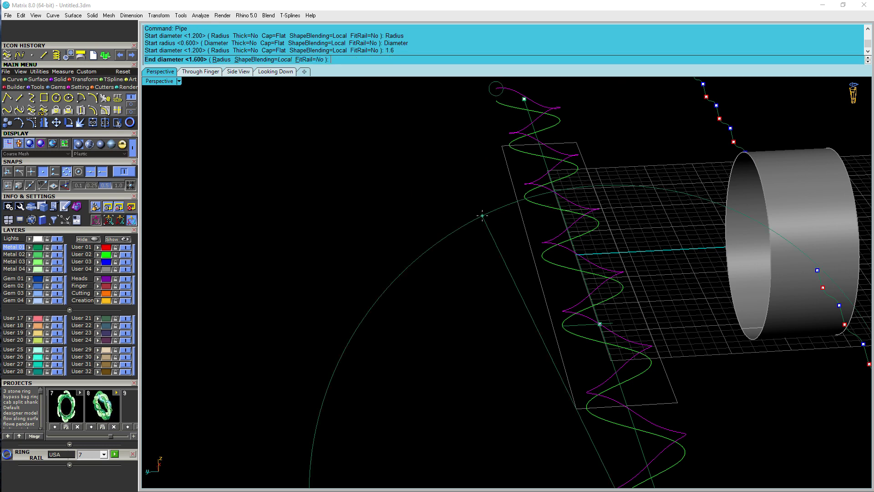
pyautogui.moveTo(482, 216); pyautogui.dragTo(478, 215, button='right')
pyautogui.press('Return')
pyautogui.press('Return')
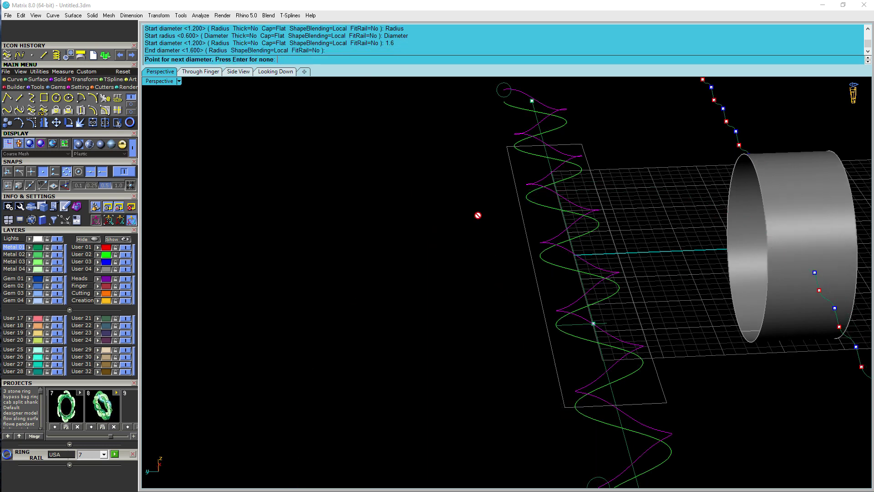
pyautogui.scroll(-2, 463, 235)
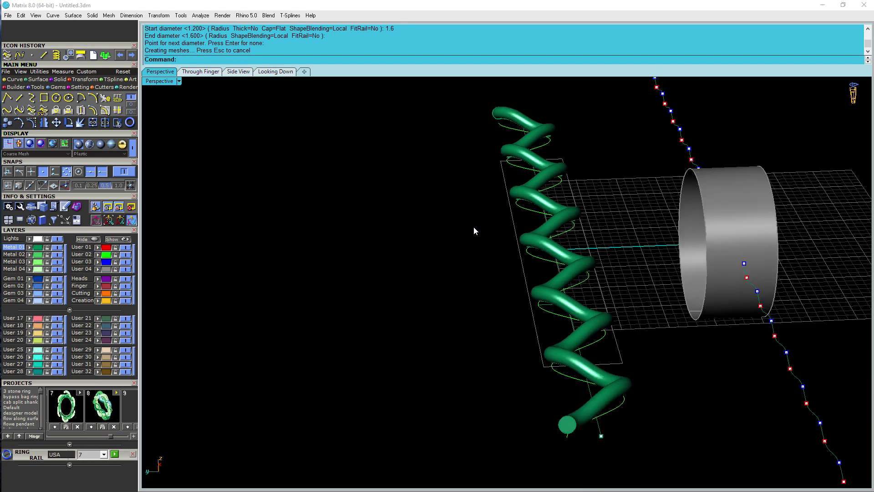
# Isolate the piped strand and its curve by hiding the ring rail, points and other construction curves.
pyautogui.moveTo(487, 295); pyautogui.dragTo(491, 231, button='right')
pyautogui.click(492, 231)
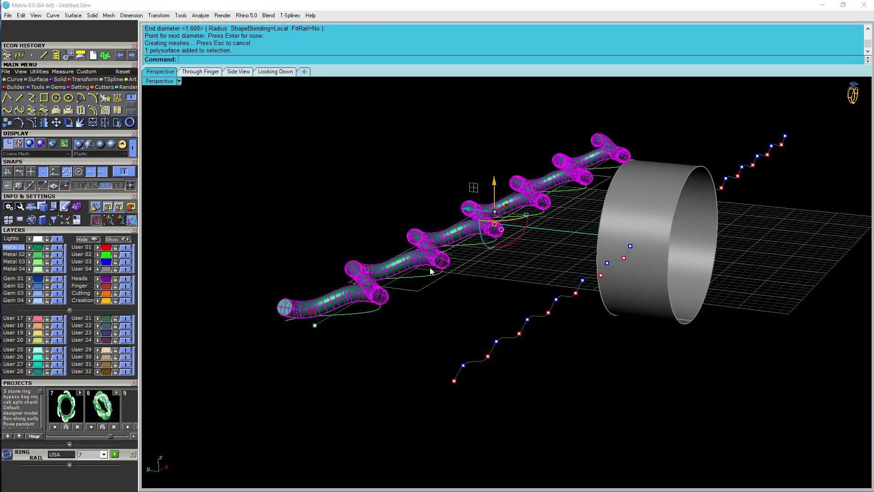
pyautogui.click(299, 313)
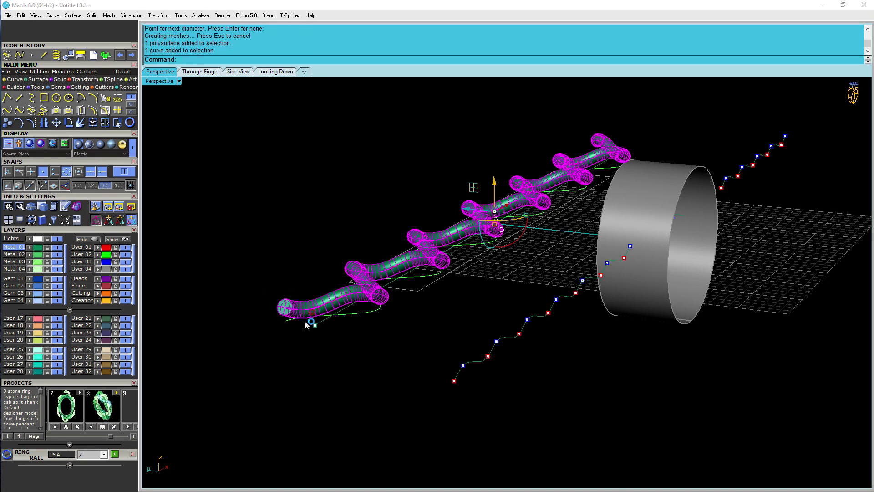
pyautogui.click(95, 239)
pyautogui.moveTo(345, 291); pyautogui.dragTo(594, 305, button='right')
pyautogui.scroll(3, 592, 307)
pyautogui.moveTo(596, 266); pyautogui.dragTo(588, 253)
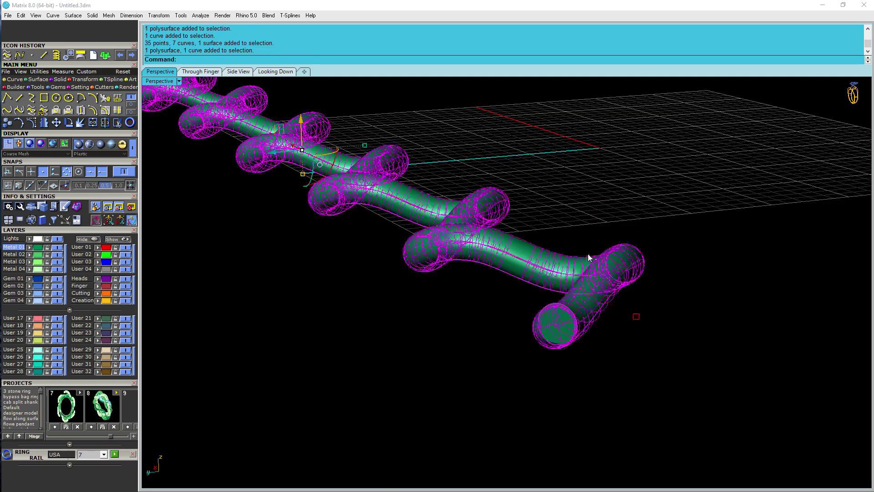
# Examine the piped strand and its curve in the Looking Down and Perspective views, focusing on the capped end.
pyautogui.keyDown('ctrl'); pyautogui.click(630, 256); pyautogui.keyUp('ctrl')
pyautogui.moveTo(629, 256); pyautogui.dragTo(602, 250, button='right')
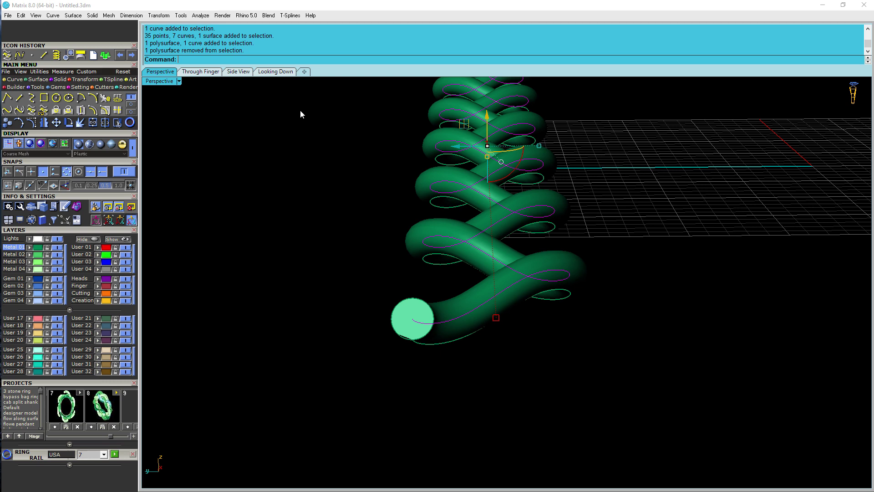
pyautogui.click(287, 72)
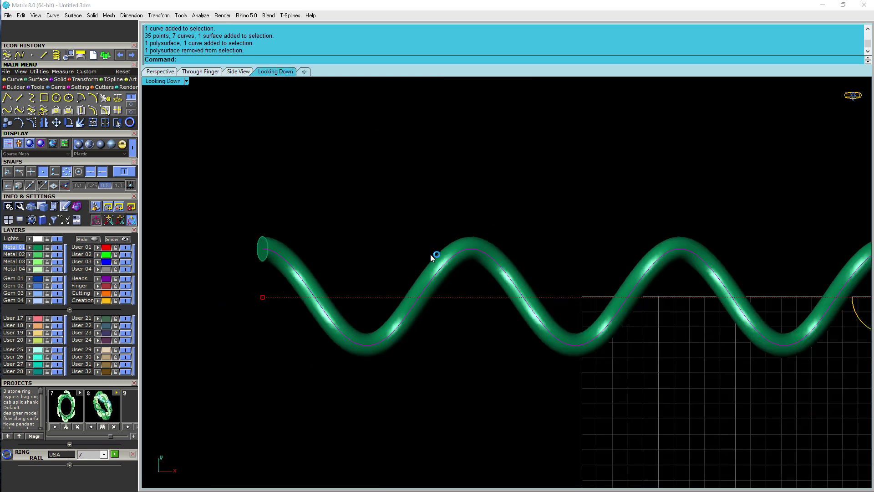
pyautogui.scroll(-5, 478, 220)
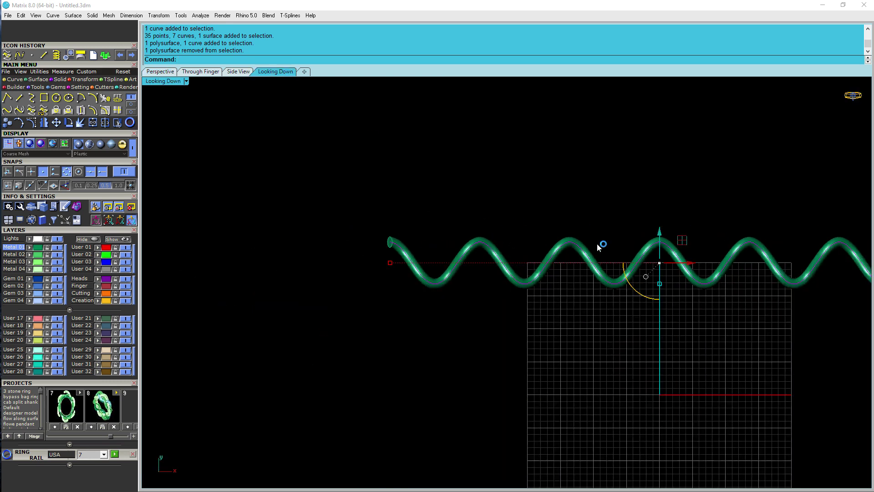
pyautogui.click(163, 73)
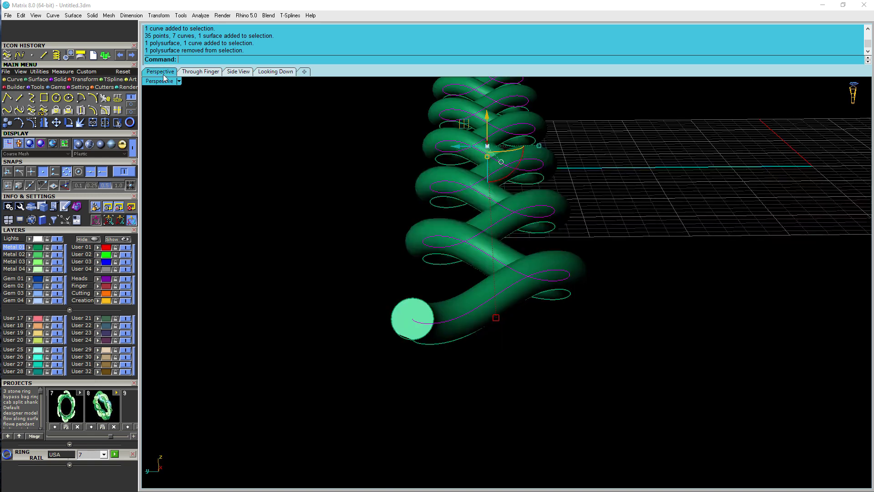
pyautogui.moveTo(531, 268); pyautogui.dragTo(575, 298, button='right')
pyautogui.click(542, 374)
pyautogui.moveTo(542, 373); pyautogui.dragTo(578, 358, button='right')
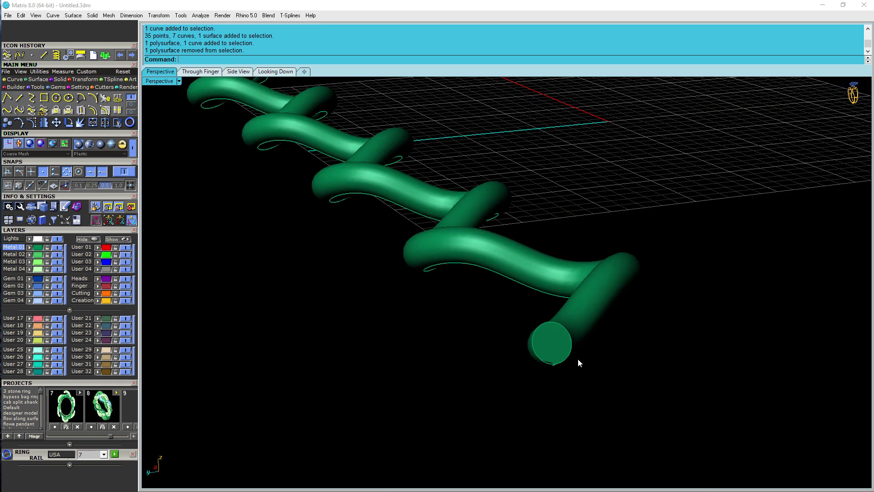
pyautogui.scroll(2, 606, 314)
pyautogui.moveTo(609, 316); pyautogui.dragTo(530, 223, button='right')
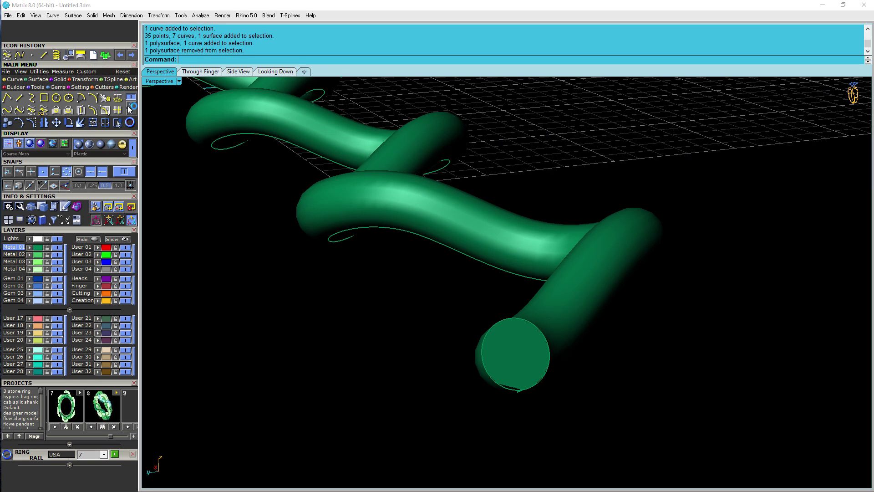
# Extract two U-direction isocurves along the pipe, from opposite sides of its capped end.
pyautogui.click(130, 109)
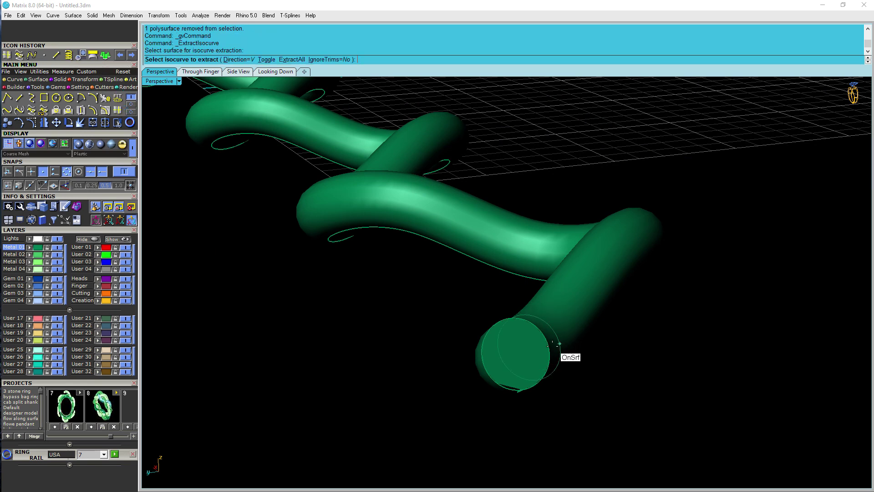
pyautogui.click(266, 59)
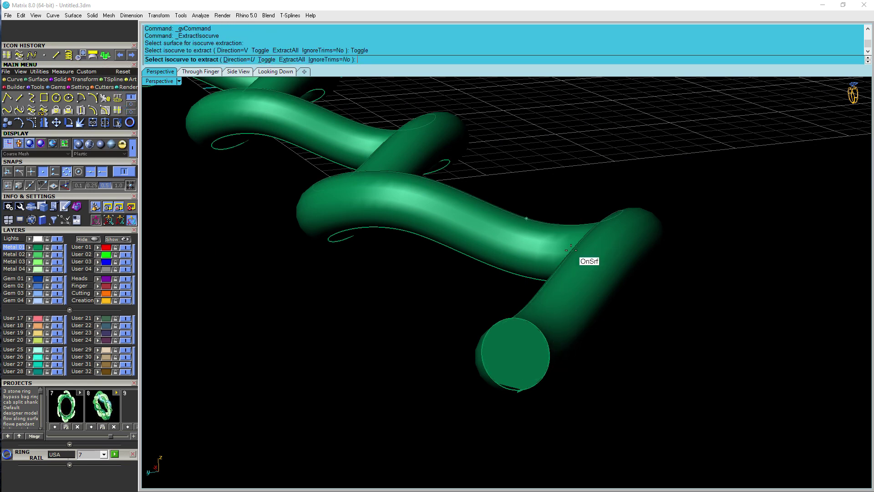
pyautogui.click(549, 350)
pyautogui.click(481, 359)
pyautogui.press('Return')
# Delete the piped strand and loft its three remaining curves into a ribbon surface with Normal style and no simplification.
pyautogui.click(518, 377)
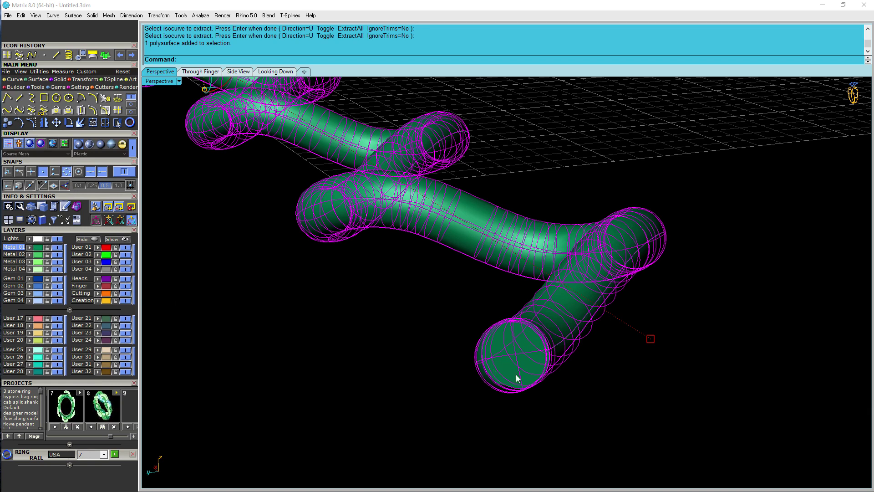
pyautogui.press('Delete')
pyautogui.moveTo(633, 371); pyautogui.dragTo(463, 296)
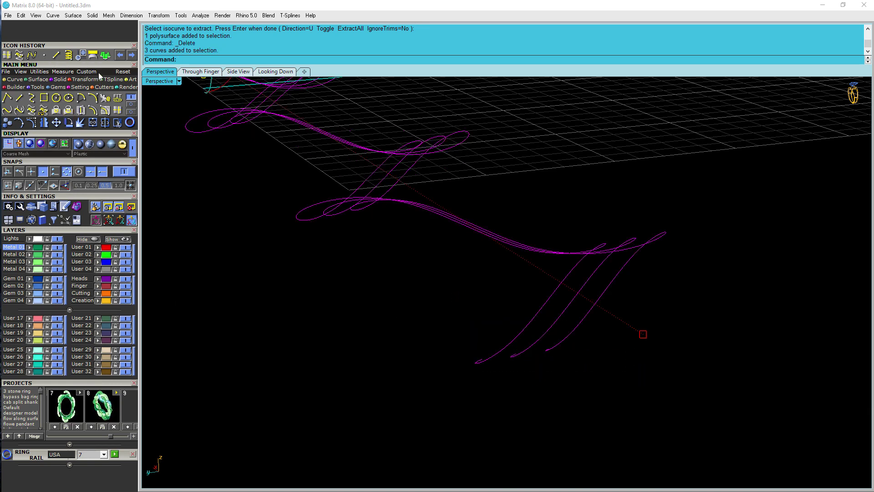
pyautogui.click(39, 79)
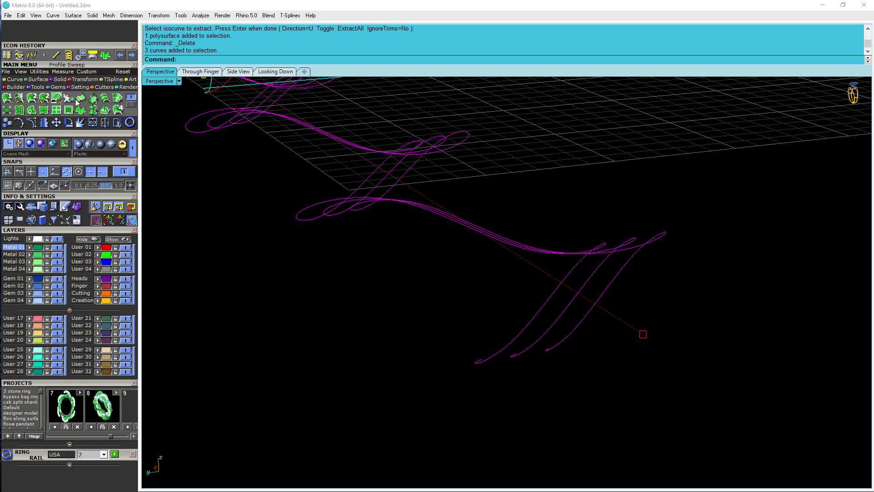
pyautogui.click(106, 98)
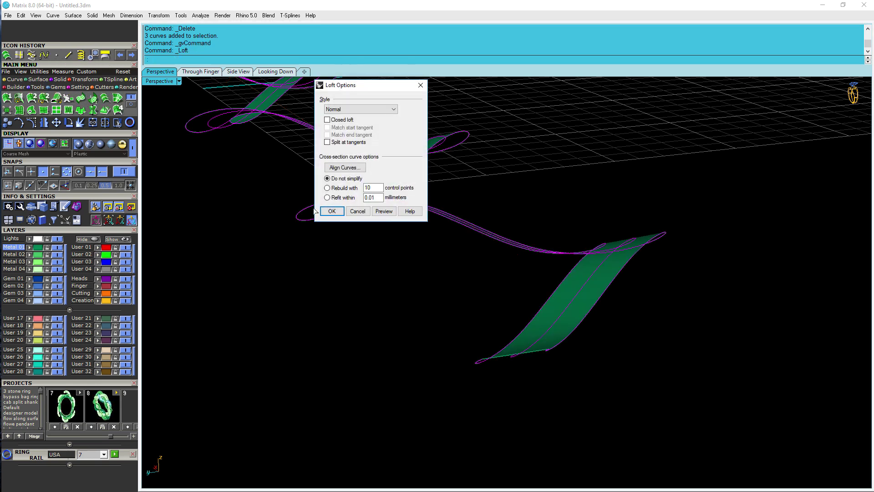
pyautogui.click(331, 212)
pyautogui.click(398, 324)
# Examine the lofted ribbon in the Perspective, Side View and Looking Down views.
pyautogui.scroll(-2, 559, 353)
pyautogui.moveTo(630, 269); pyautogui.dragTo(591, 314, button='right')
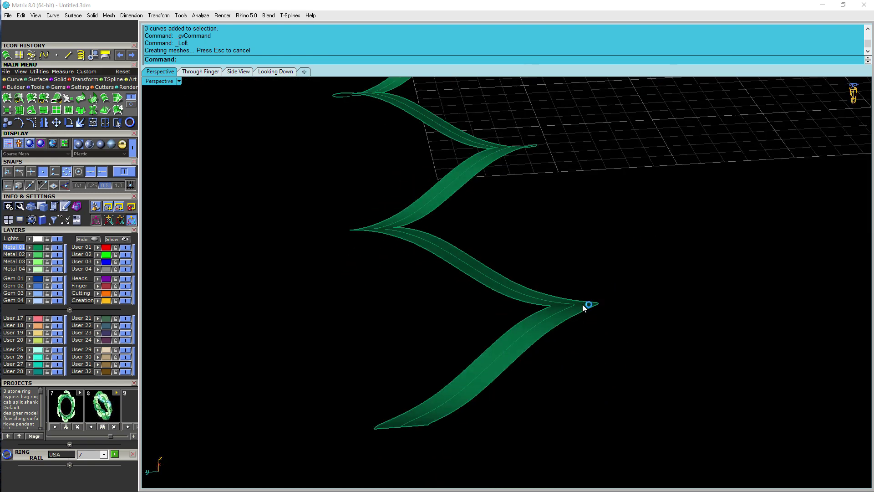
pyautogui.click(583, 307)
pyautogui.click(241, 72)
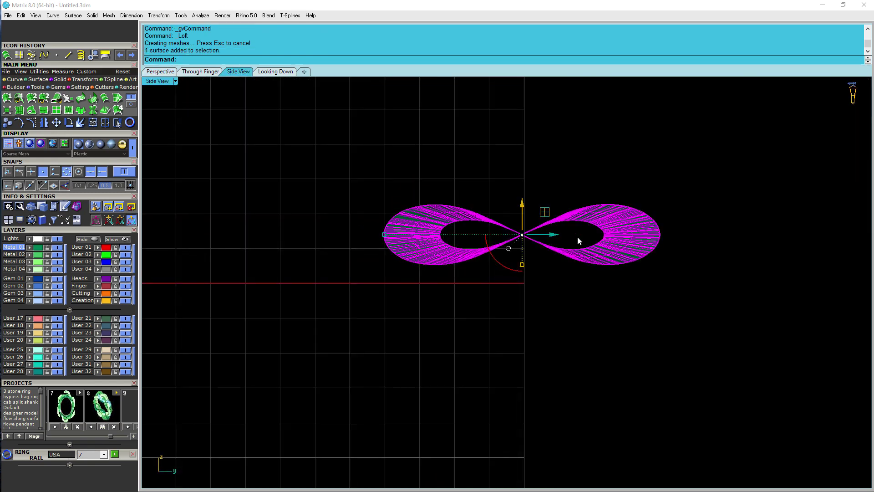
pyautogui.click(166, 71)
pyautogui.click(335, 291)
pyautogui.moveTo(335, 291); pyautogui.dragTo(513, 282, button='right')
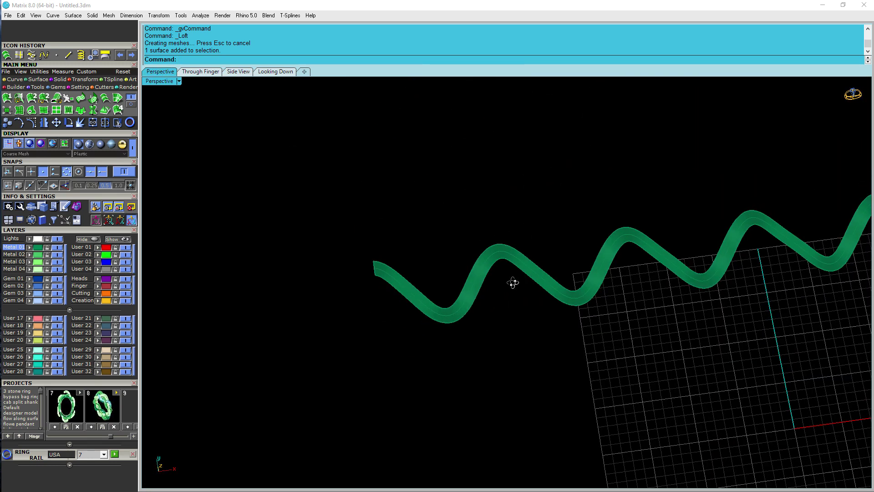
pyautogui.click(272, 71)
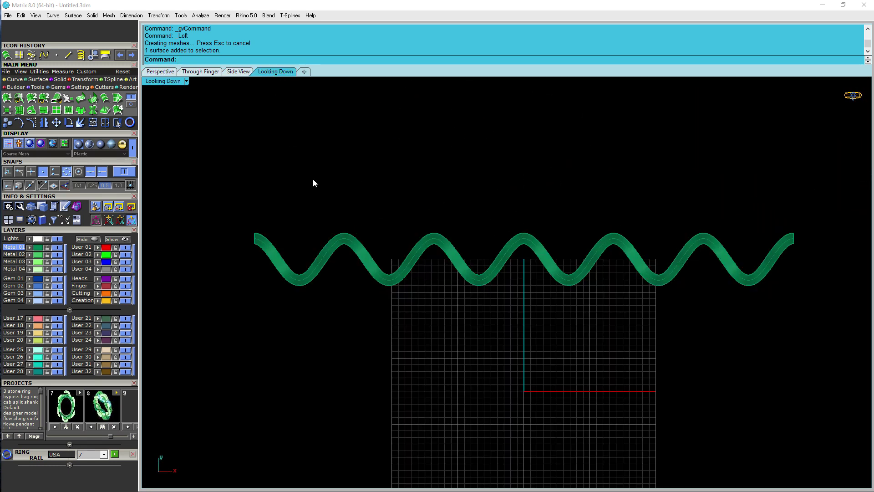
# Select the lofted ribbon and show all the hidden ring rail, points and construction curves.
pyautogui.click(359, 260)
pyautogui.click(392, 290)
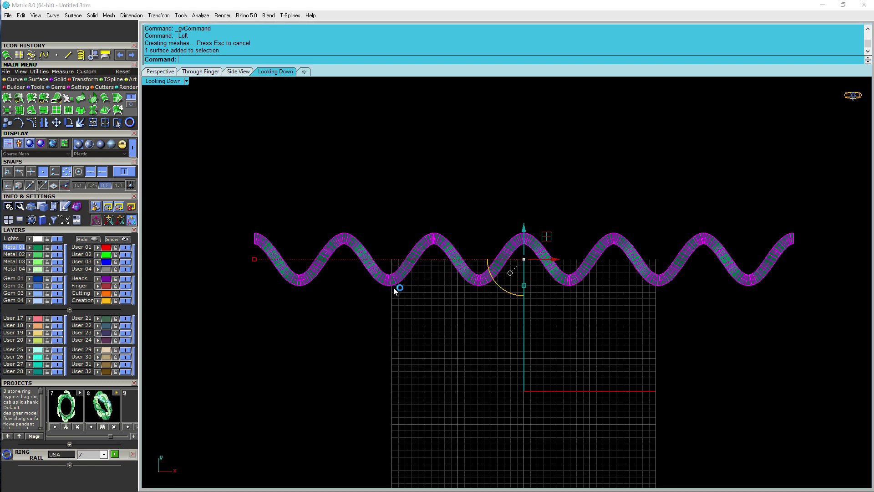
pyautogui.click(119, 240)
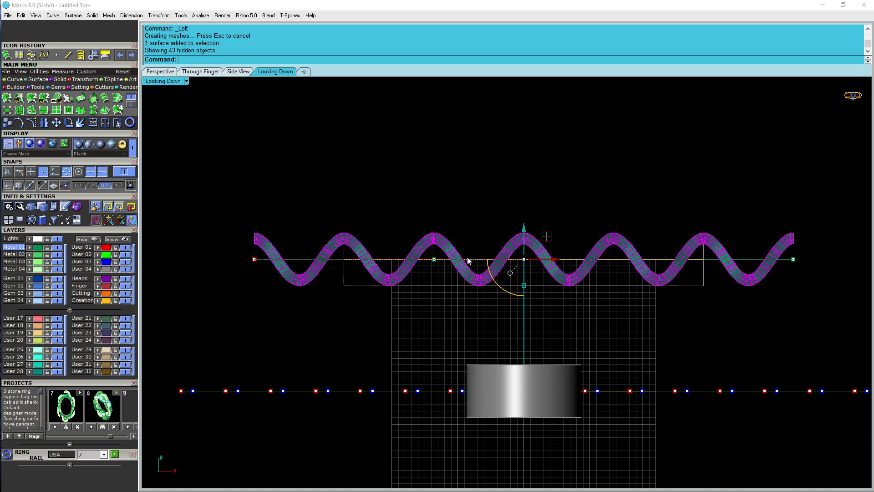
pyautogui.moveTo(468, 261); pyautogui.dragTo(439, 275, button='right')
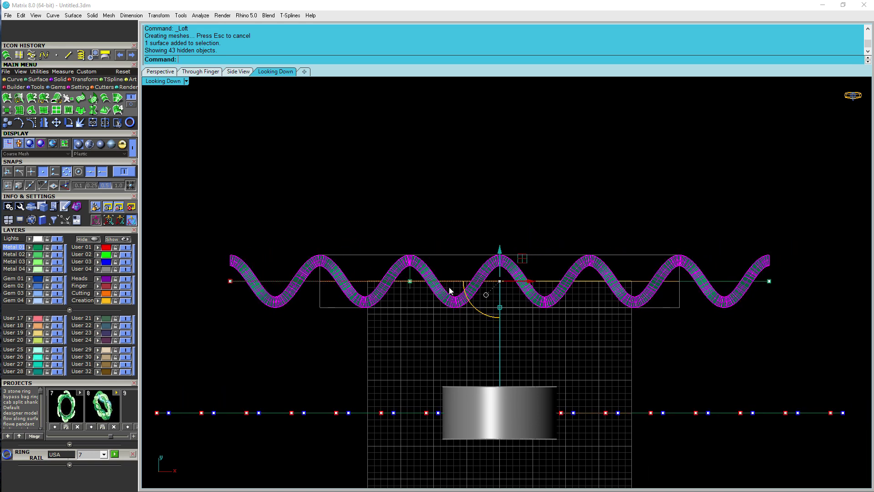
pyautogui.scroll(1, 354, 283)
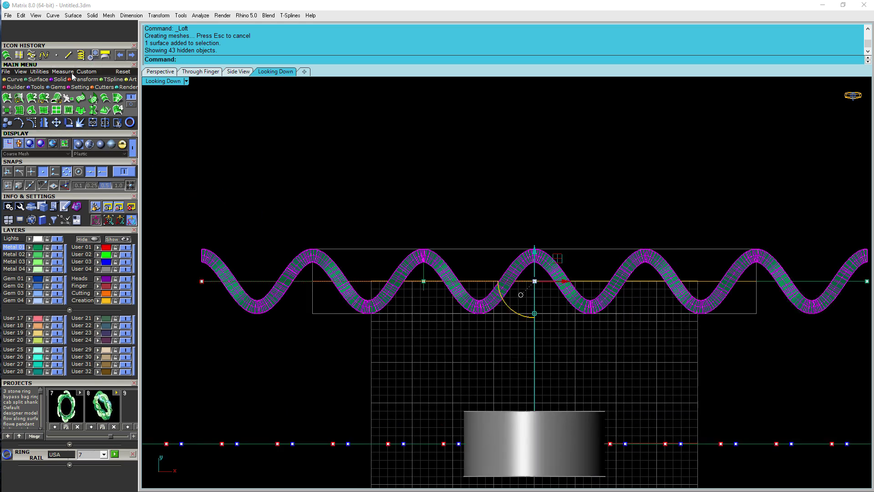
# Stretch the ribbon lengthwise with Scale1D from its centre crest, using the adjacent crest and the one beyond it as reference points.
pyautogui.click(84, 79)
pyautogui.click(33, 97)
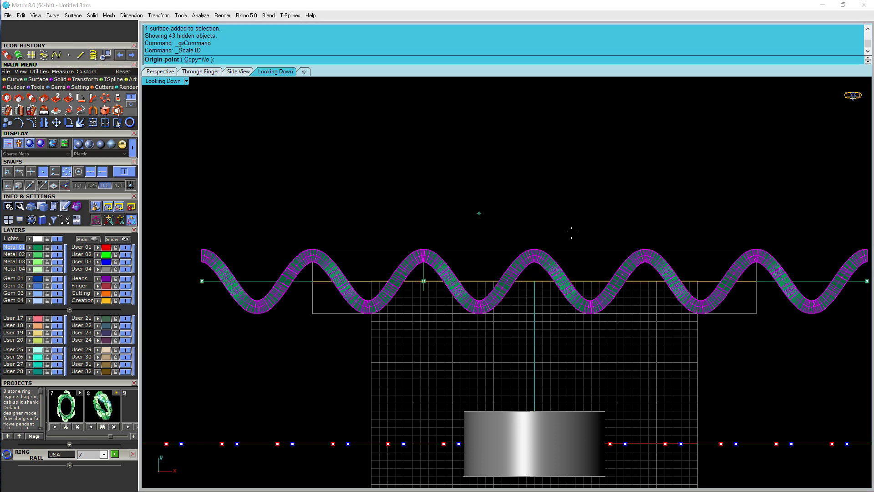
pyautogui.click(534, 249)
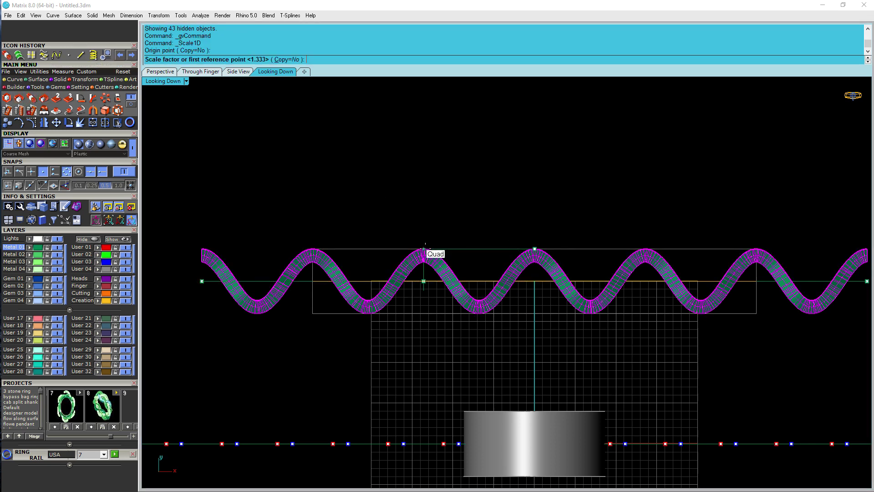
pyautogui.scroll(3, 424, 250)
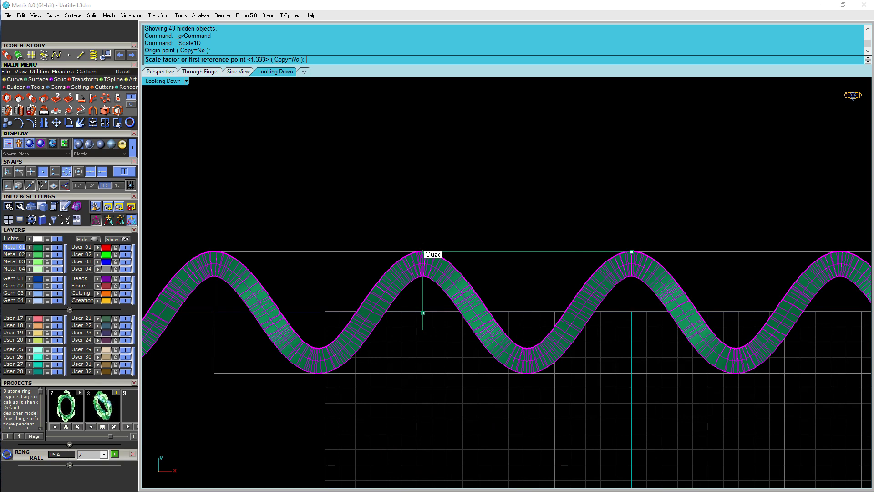
pyautogui.click(422, 250)
pyautogui.click(214, 251)
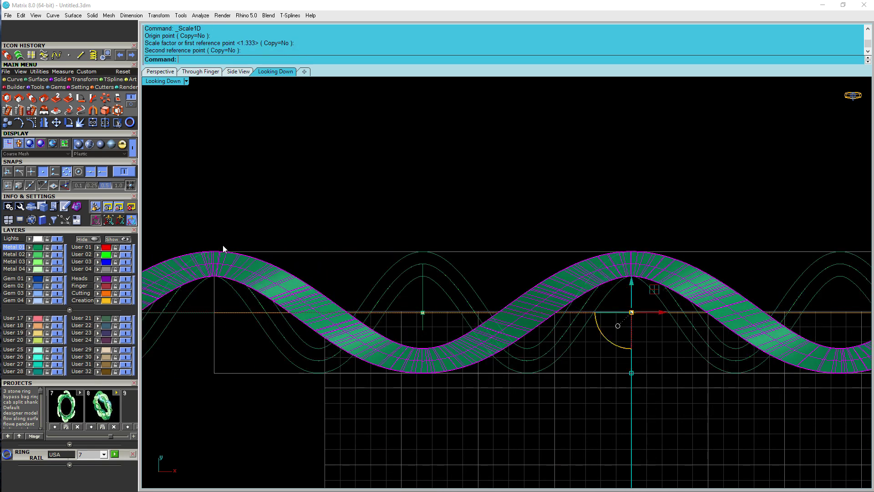
# Compare the stretched ribbon with its original curves in the Looking Down, Side View and Perspective views.
pyautogui.scroll(-3, 425, 282)
pyautogui.click(430, 319)
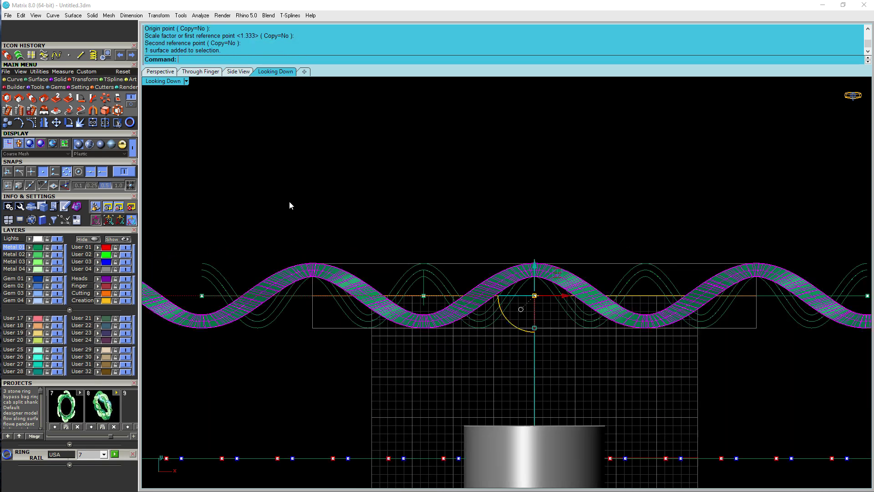
pyautogui.click(238, 72)
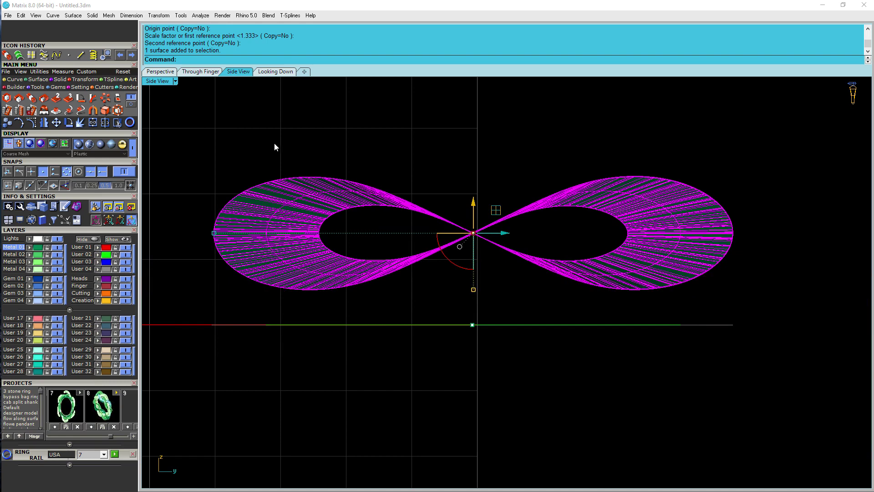
pyautogui.click(153, 71)
pyautogui.scroll(-5, 294, 165)
pyautogui.moveTo(387, 214); pyautogui.dragTo(525, 207, button='right')
pyautogui.click(525, 208)
pyautogui.scroll(5, 505, 265)
pyautogui.moveTo(506, 266); pyautogui.dragTo(650, 284, button='right')
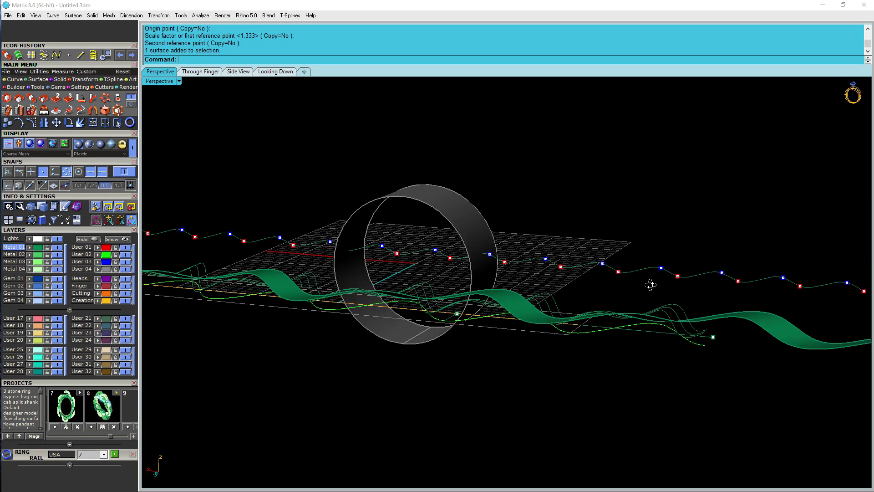
pyautogui.click(511, 296)
pyautogui.moveTo(510, 296); pyautogui.dragTo(511, 312, button='right')
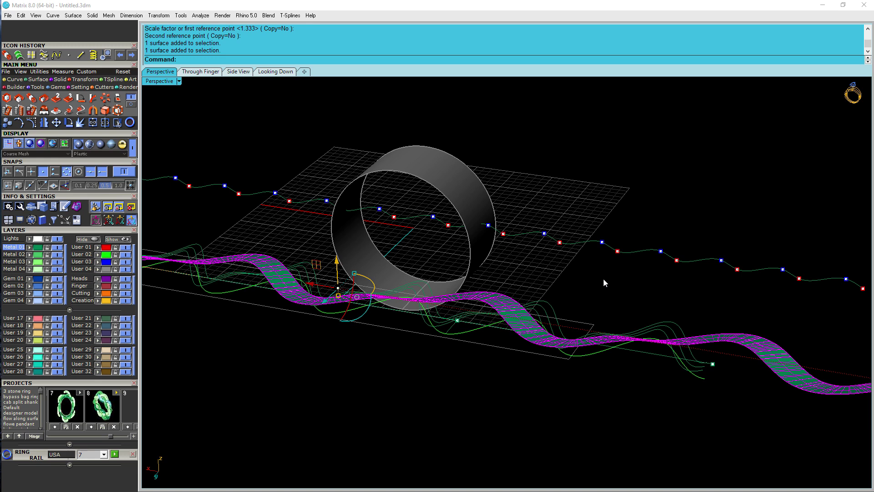
# Undo the one-directional scaling of the ribbon.
pyautogui.hotkey('ctrl', 'z')
pyautogui.moveTo(605, 275); pyautogui.dragTo(629, 293, button='right')
pyautogui.scroll(4, 554, 328)
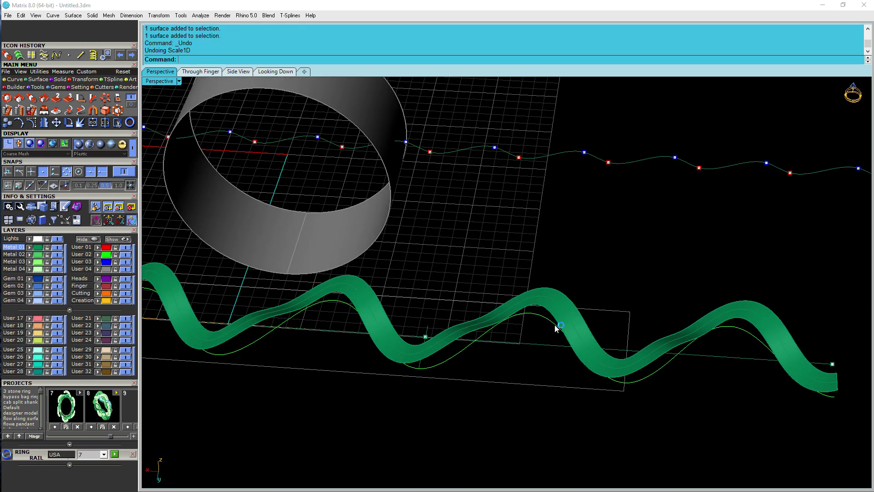
# Draw a line between two neighbouring crests of the ribbon in the Looking Down view.
pyautogui.click(275, 72)
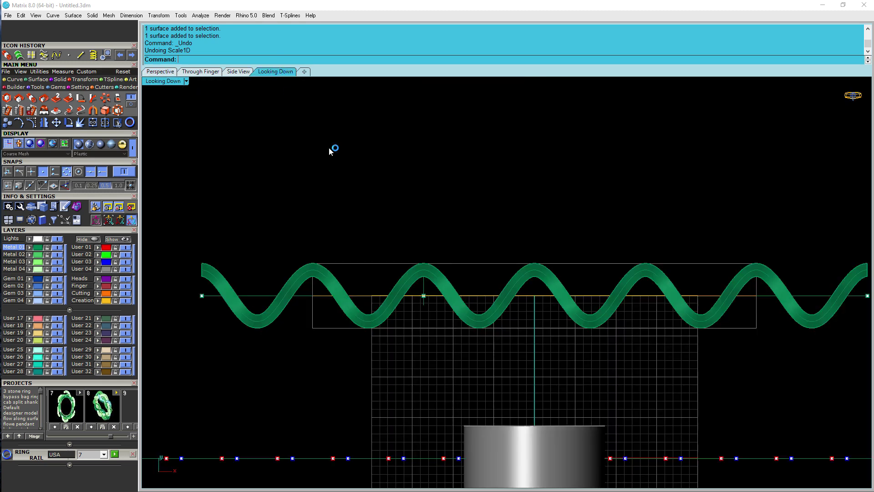
pyautogui.click(556, 279)
pyautogui.click(583, 317)
pyautogui.click(445, 227)
pyautogui.scroll(6, 361, 271)
pyautogui.moveTo(314, 276); pyautogui.dragTo(380, 278, button='right')
pyautogui.write('line')
pyautogui.press('Return')
pyautogui.click(336, 258)
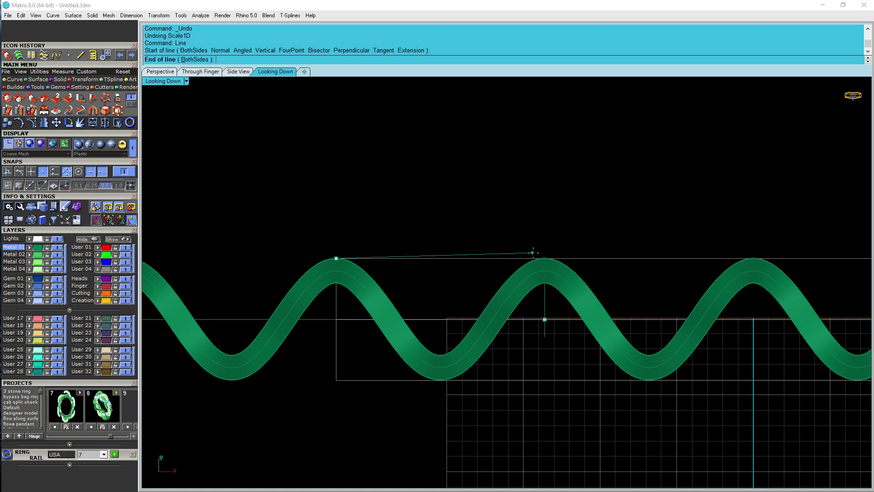
pyautogui.click(550, 260)
# Select the crest-to-crest line, check its placement in the Perspective view, and undo it.
pyautogui.click(503, 258)
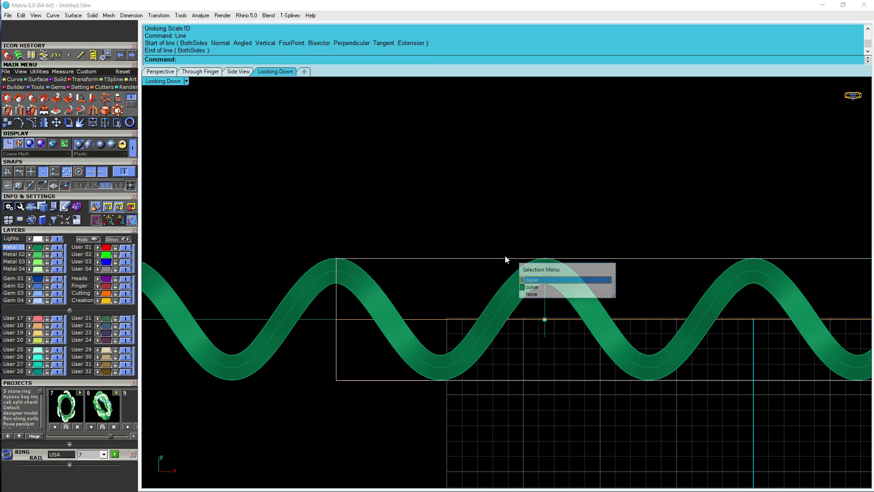
pyautogui.click(528, 288)
pyautogui.click(159, 73)
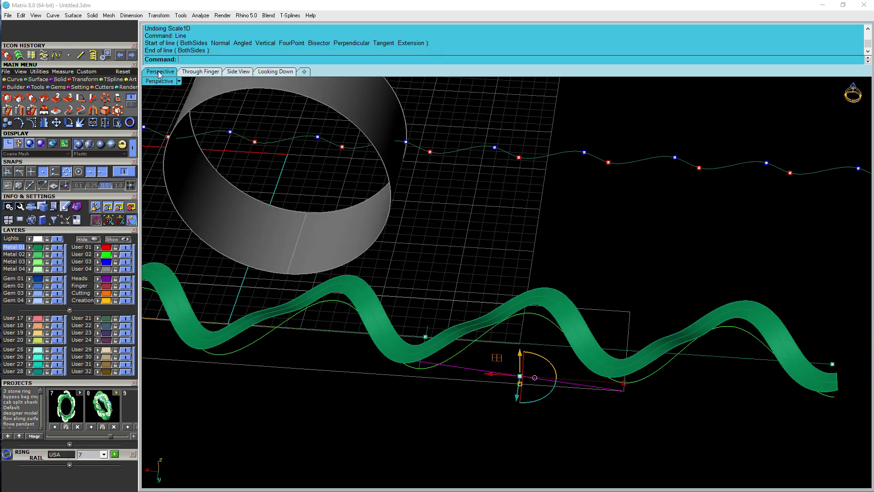
pyautogui.moveTo(458, 232); pyautogui.dragTo(428, 323, button='right')
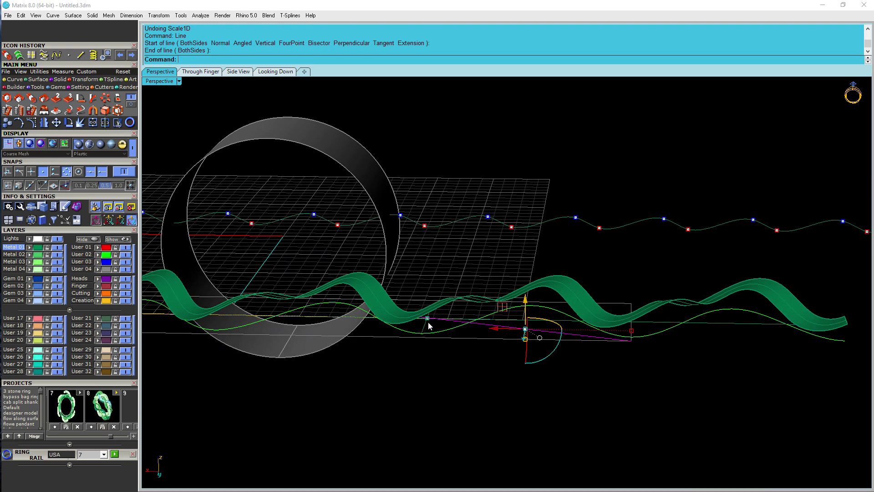
pyautogui.hotkey('ctrl', 'z')
# Draw a line between two neighbouring crests of the flat wave curve beneath the ribbon in the Perspective view.
pyautogui.click(549, 313)
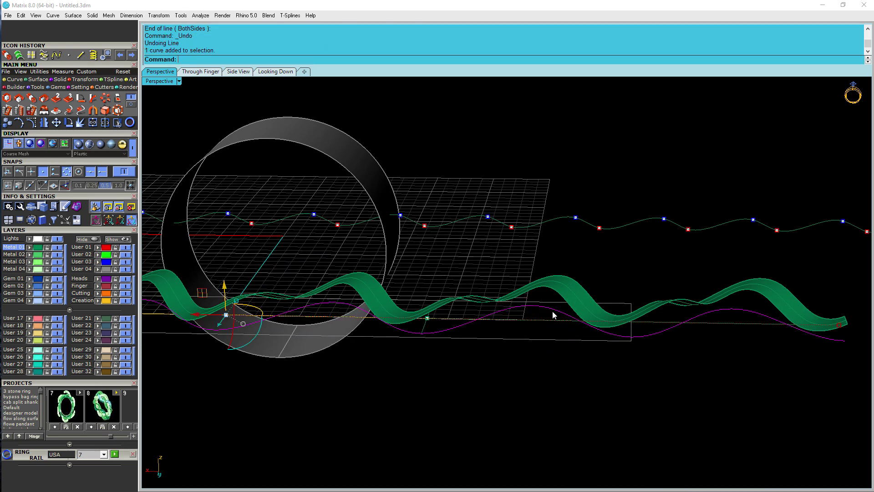
pyautogui.scroll(1, 553, 318)
pyautogui.write('line')
pyautogui.press('Return')
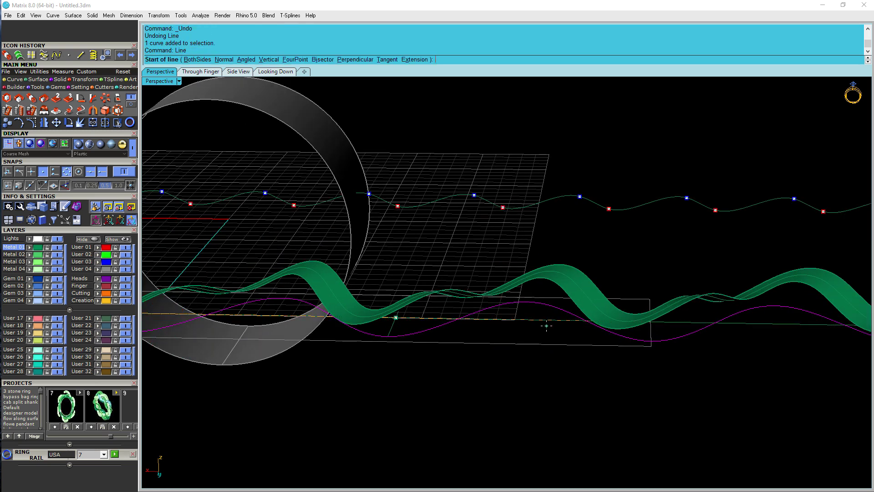
pyautogui.click(651, 341)
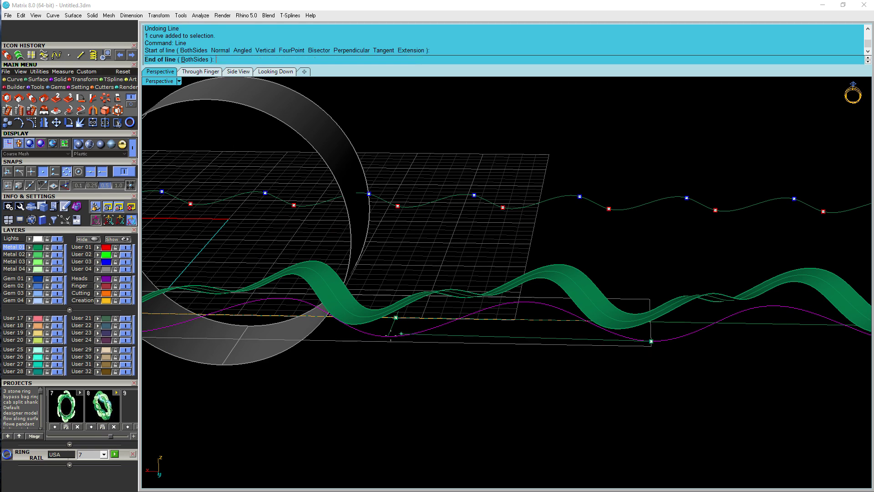
pyautogui.click(395, 338)
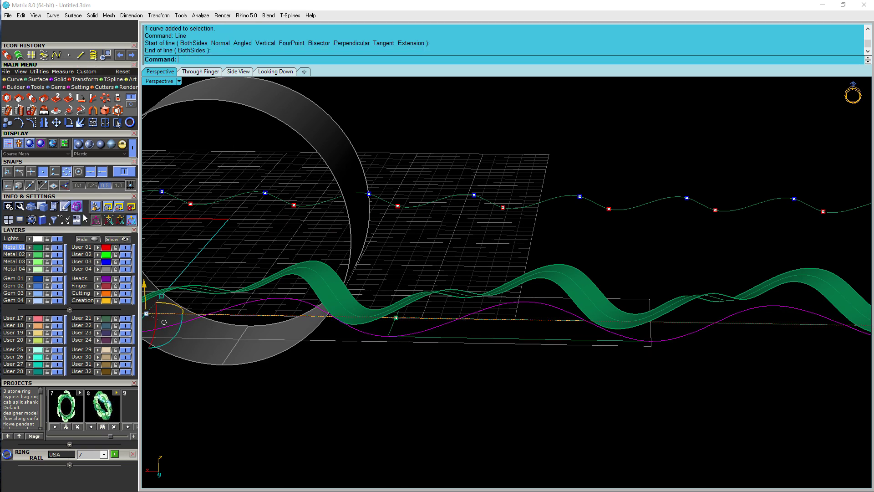
pyautogui.rightClick(512, 298)
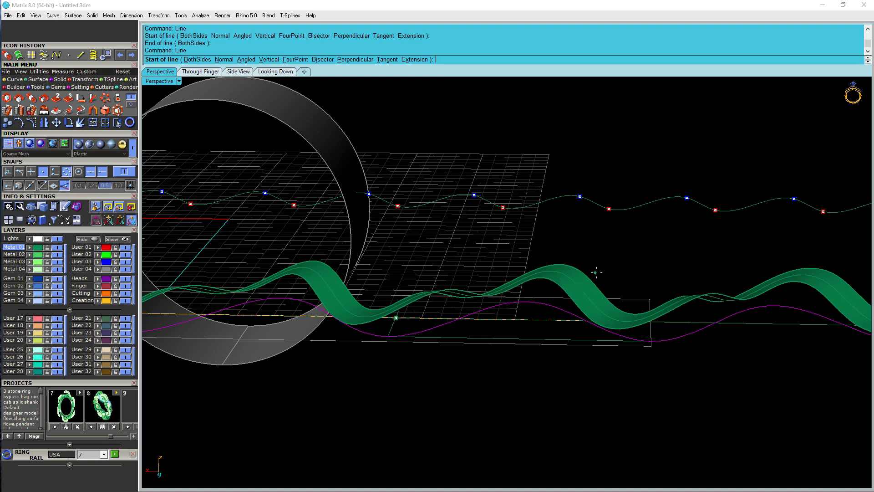
pyautogui.press('Escape')
# Divide the crest-to-crest line beneath the ribbon into 3 segments with marked points.
pyautogui.moveTo(440, 291); pyautogui.dragTo(487, 283, button='right')
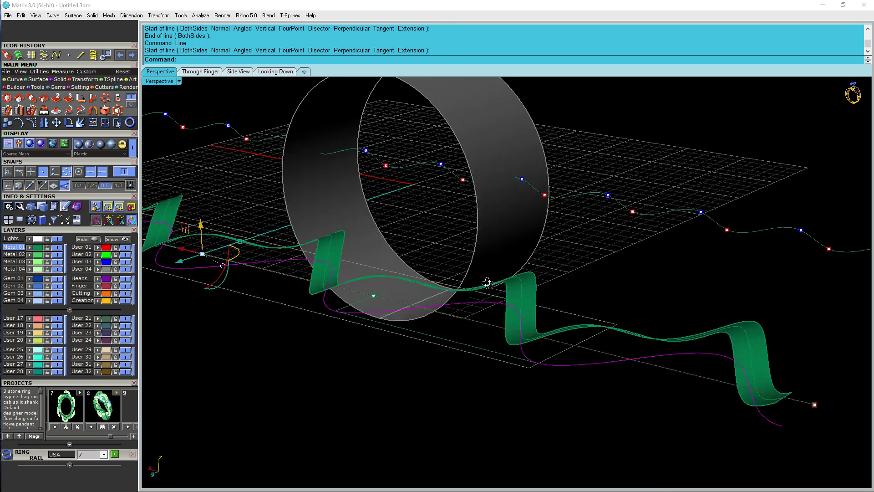
pyautogui.click(466, 347)
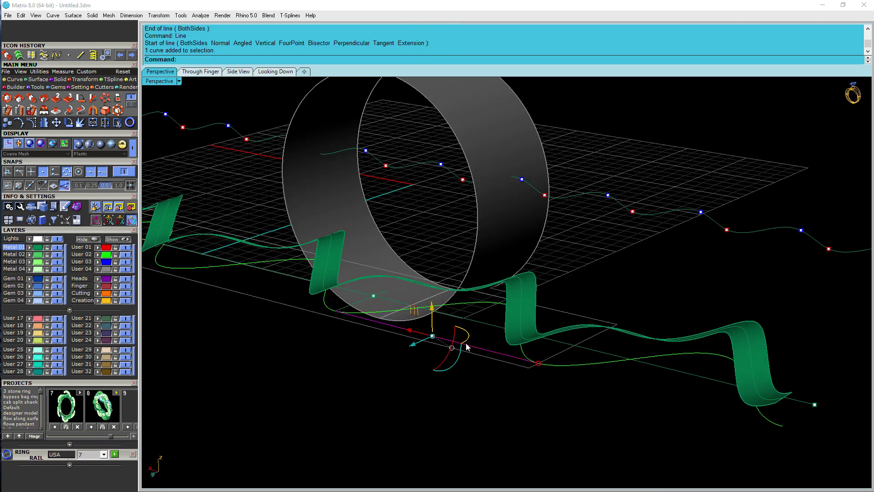
pyautogui.write('Dived')
pyautogui.press('Return')
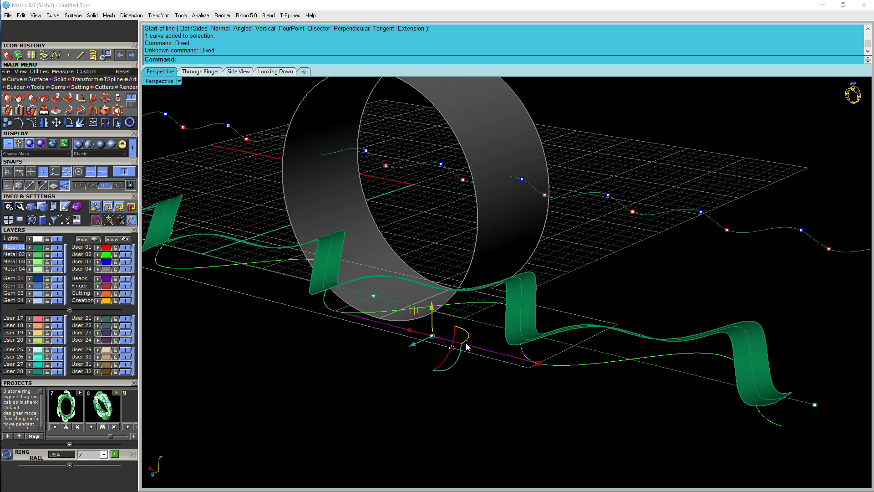
pyautogui.write('Divide')
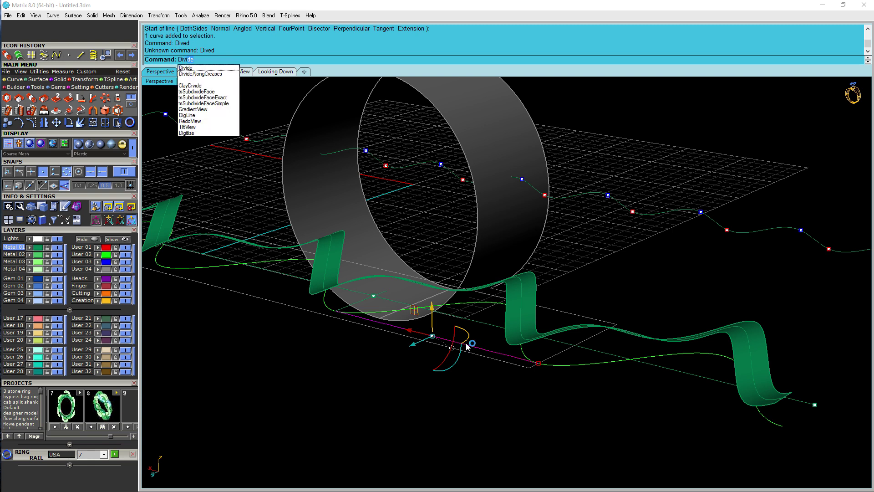
pyautogui.press('Return')
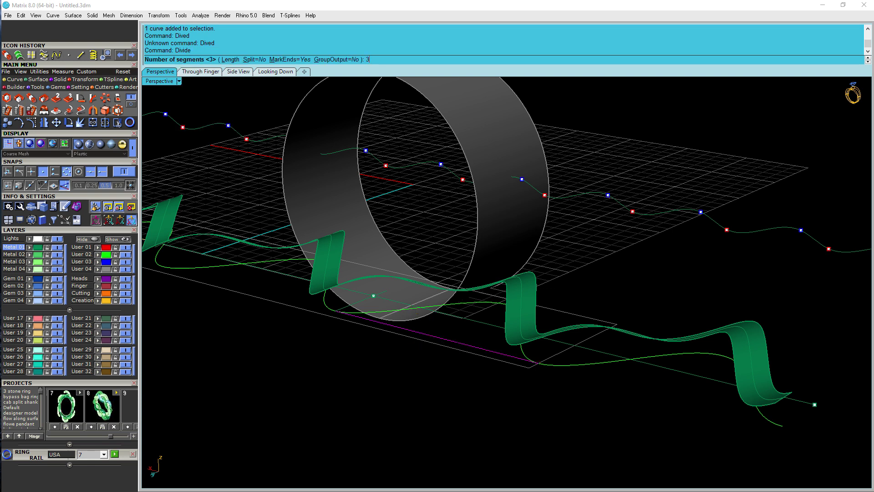
pyautogui.press('Return')
pyautogui.click(565, 415)
pyautogui.moveTo(397, 330); pyautogui.dragTo(465, 351, button='right')
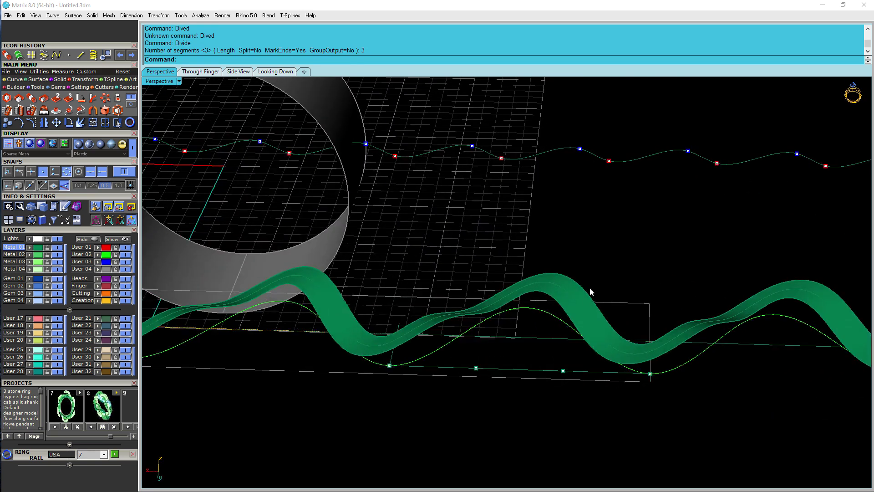
# Copy the ribbon and its flat wave curve from the crest endpoint to each of the two intermediate division points.
pyautogui.click(636, 357)
pyautogui.moveTo(630, 260); pyautogui.dragTo(664, 260, button='right')
pyautogui.scroll(4, 661, 305)
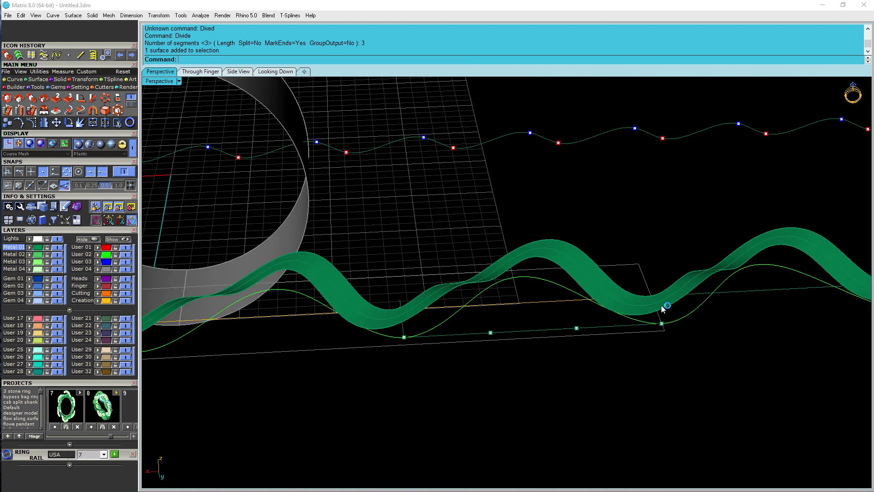
pyautogui.click(662, 309)
pyautogui.click(695, 336)
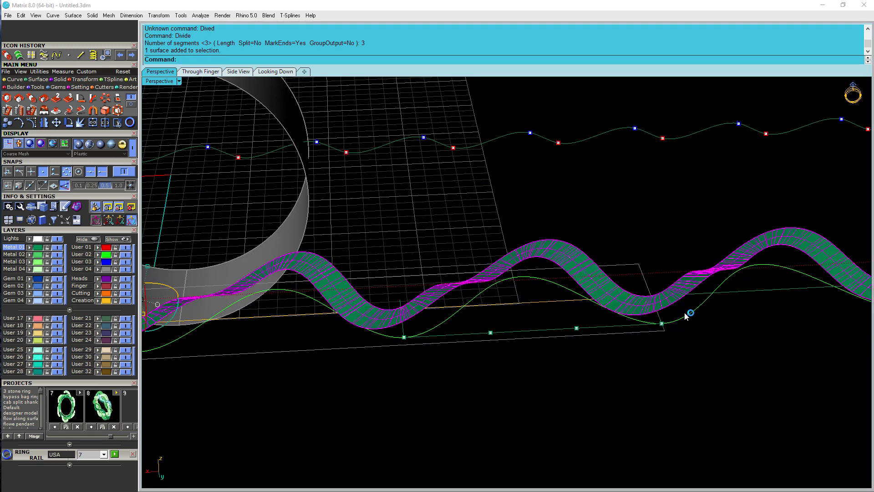
pyautogui.keyDown('shift'); pyautogui.click(688, 318); pyautogui.keyUp('shift')
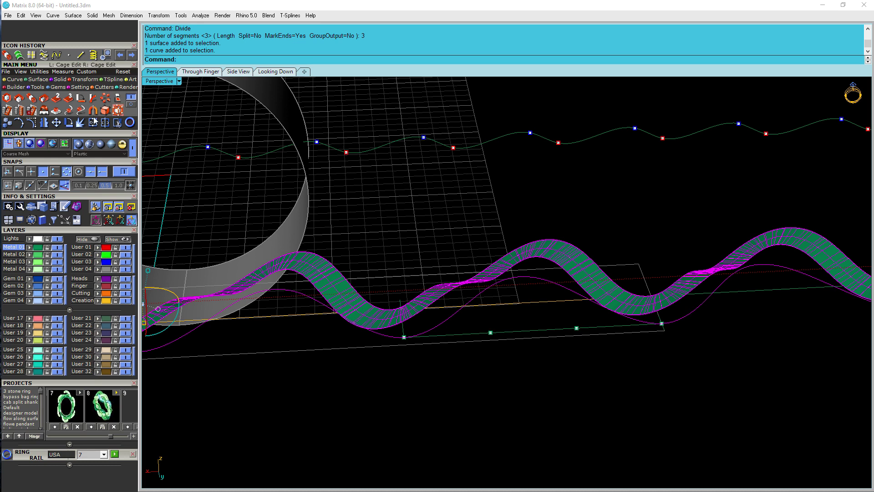
pyautogui.click(9, 124)
pyautogui.click(662, 323)
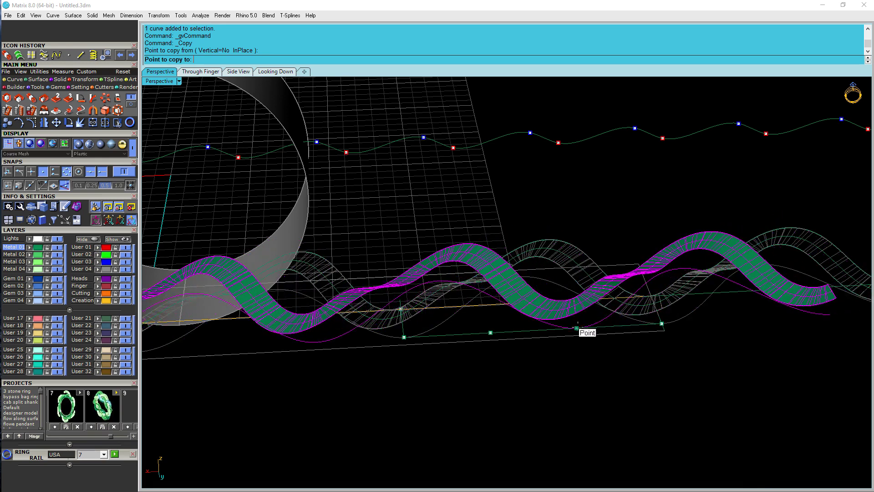
pyautogui.click(576, 328)
pyautogui.click(490, 332)
pyautogui.press('Return')
# Inspect the three-strand braid from above and compare it with the layout rectangle's length and ends.
pyautogui.moveTo(619, 370); pyautogui.dragTo(303, 227, button='right')
pyautogui.moveTo(448, 225)
pyautogui.mouseDown(button='right')
pyautogui.moveTo(381, 238)
pyautogui.moveTo(363, 185)
pyautogui.mouseUp(button='right')
pyautogui.click(273, 72)
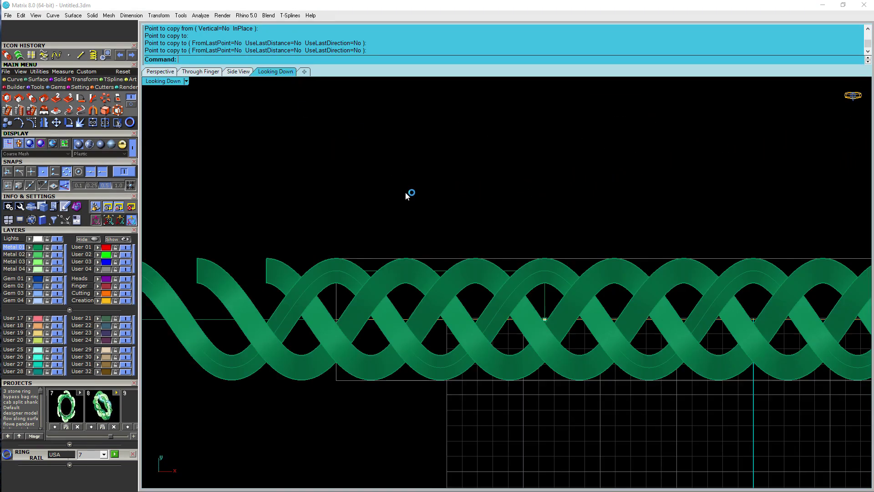
pyautogui.moveTo(487, 265); pyautogui.dragTo(380, 271, button='right')
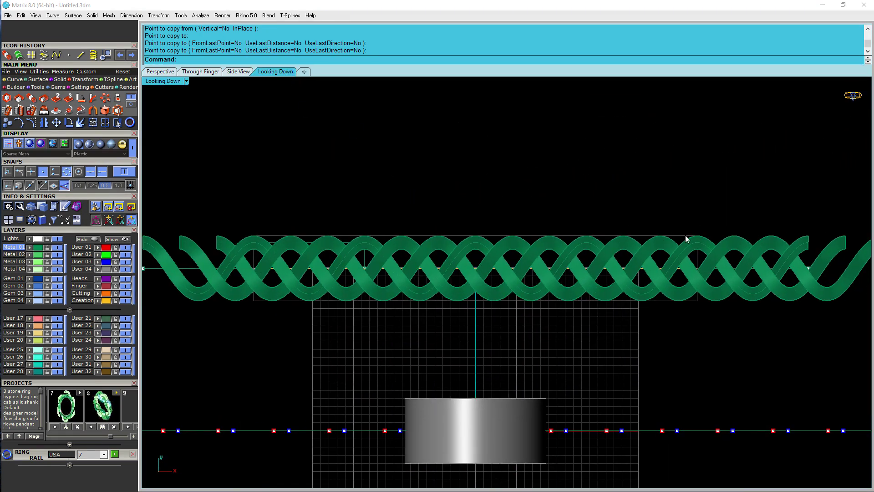
pyautogui.click(682, 234)
pyautogui.scroll(5, 706, 246)
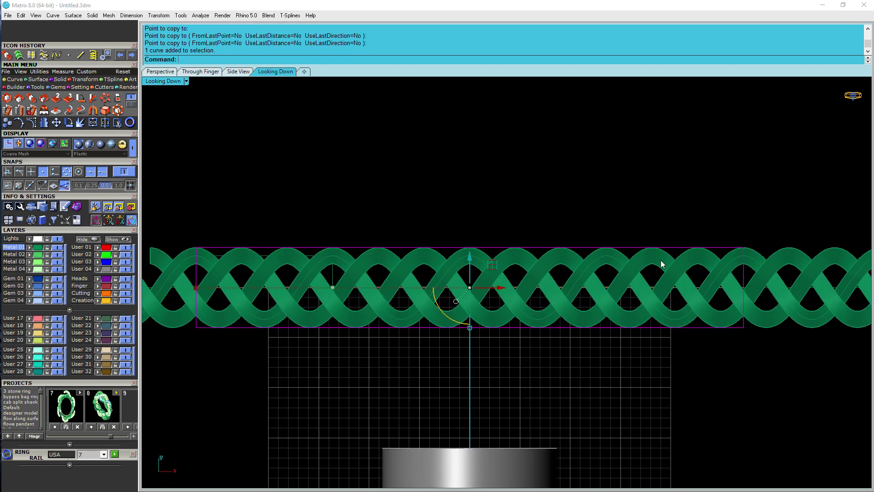
pyautogui.scroll(-2, 600, 263)
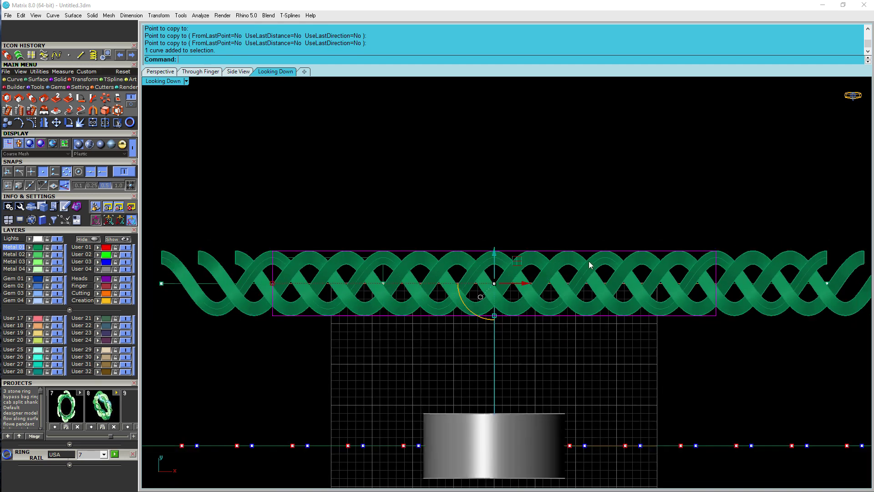
pyautogui.scroll(2, 250, 264)
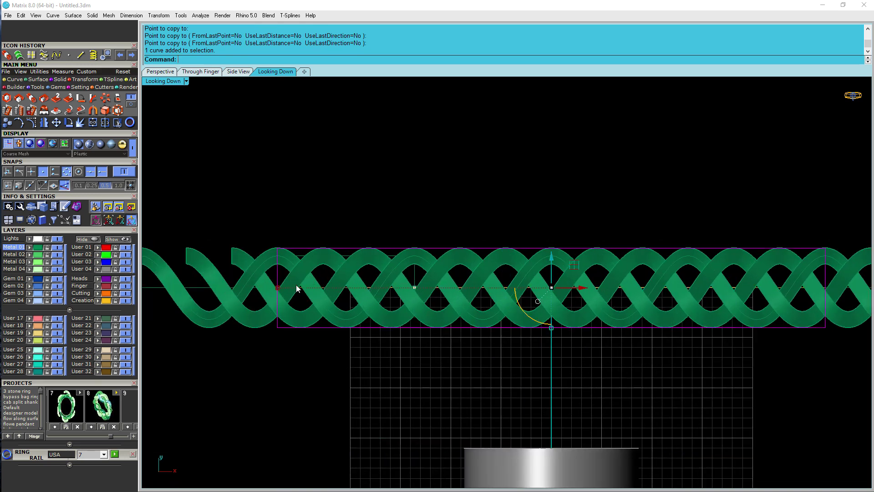
pyautogui.scroll(1, 298, 288)
# Highlight the individual ribbon strands in the Looking Down view to examine how they are offset from each other.
pyautogui.click(269, 296)
pyautogui.scroll(-3, 268, 296)
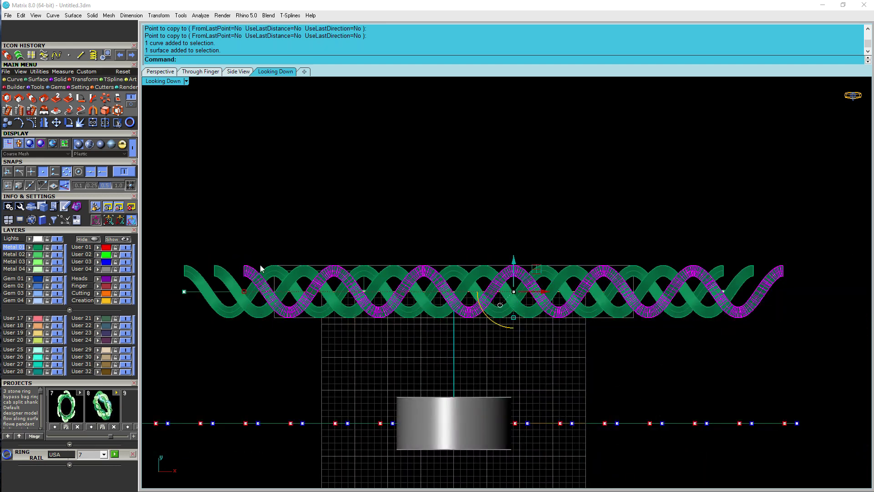
pyautogui.press('Escape')
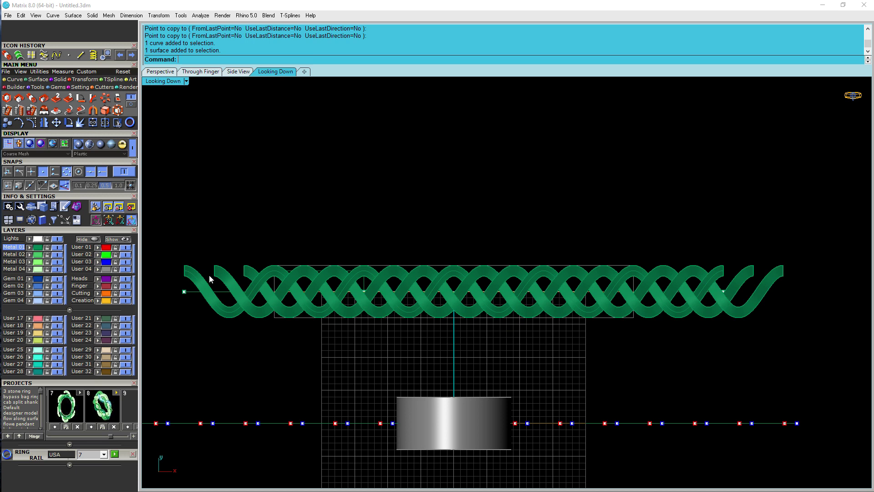
pyautogui.click(249, 277)
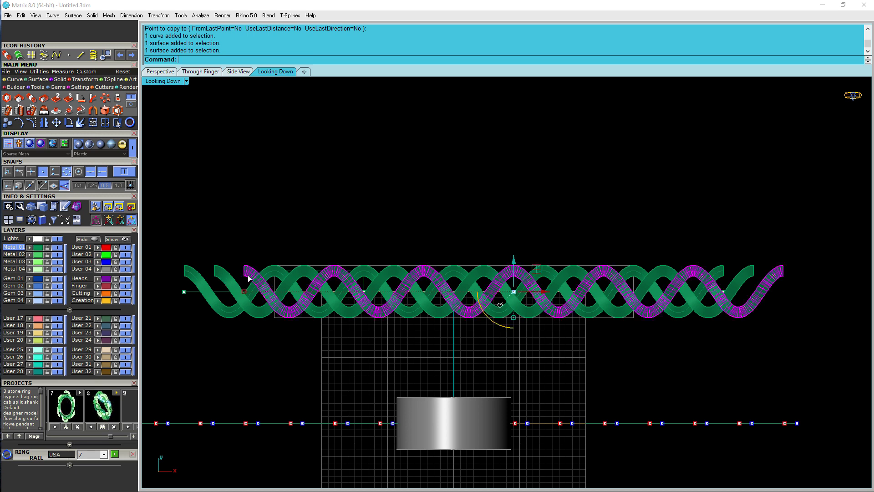
pyautogui.press('Escape')
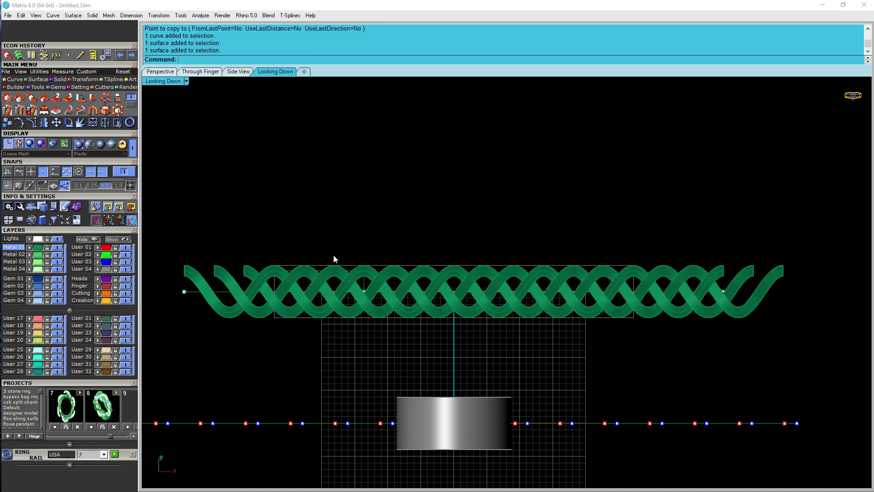
pyautogui.click(358, 285)
pyautogui.click(372, 275)
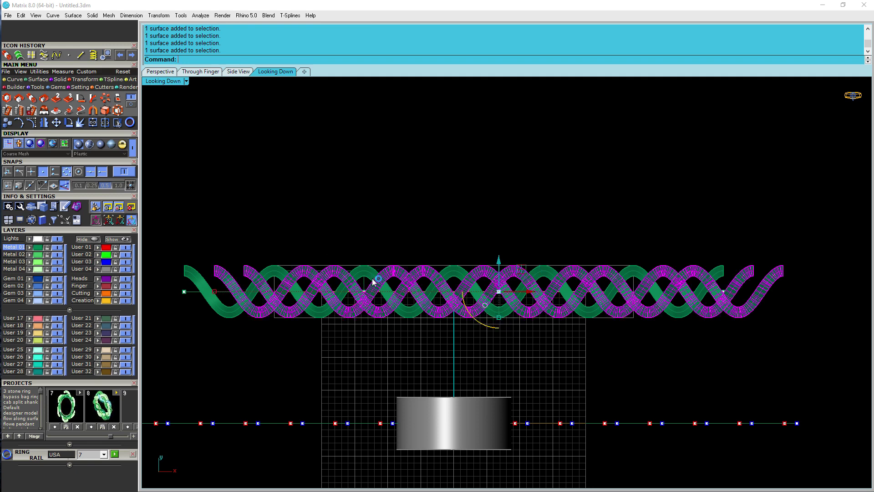
pyautogui.click(390, 301)
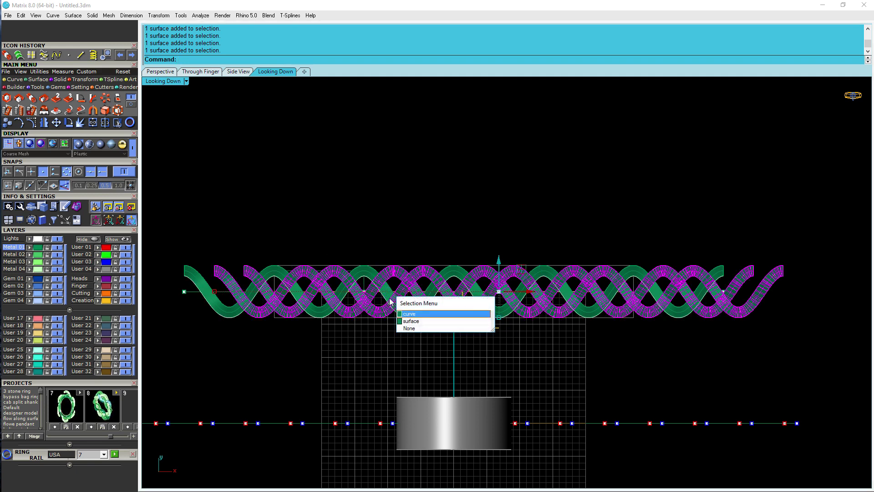
pyautogui.click(422, 321)
pyautogui.press('Escape')
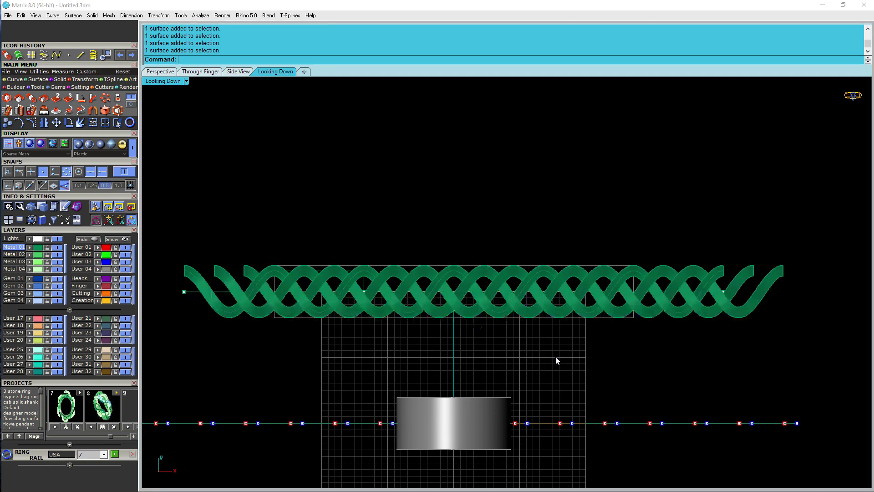
# Select the layout rectangle around the braid and check it in the Perspective view before returning to Looking Down.
pyautogui.click(634, 318)
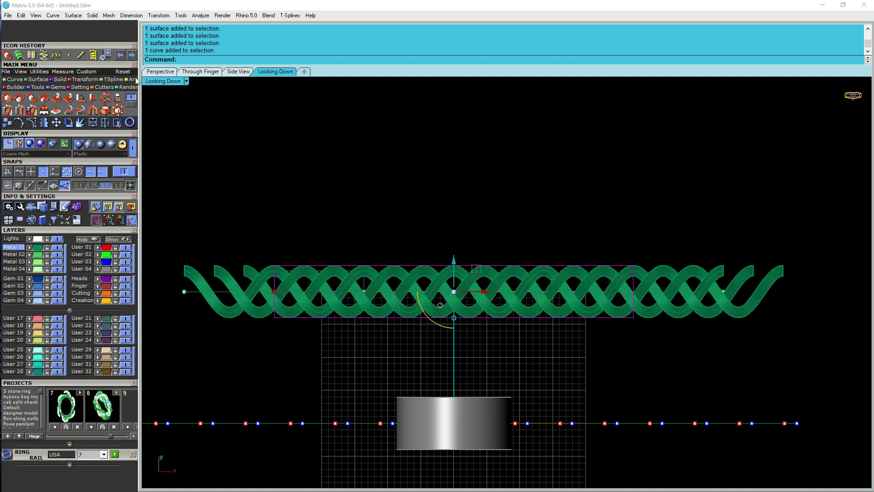
pyautogui.click(168, 71)
pyautogui.moveTo(340, 165); pyautogui.dragTo(478, 218, button='right')
pyautogui.click(273, 71)
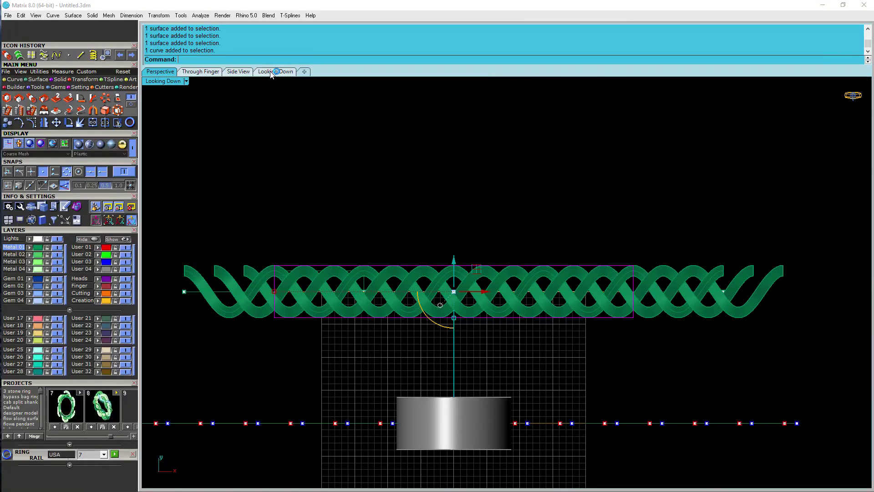
# Select the three interlaced strand surfaces and scale them slightly narrower across the braid's width, keeping their length.
pyautogui.scroll(5, 312, 257)
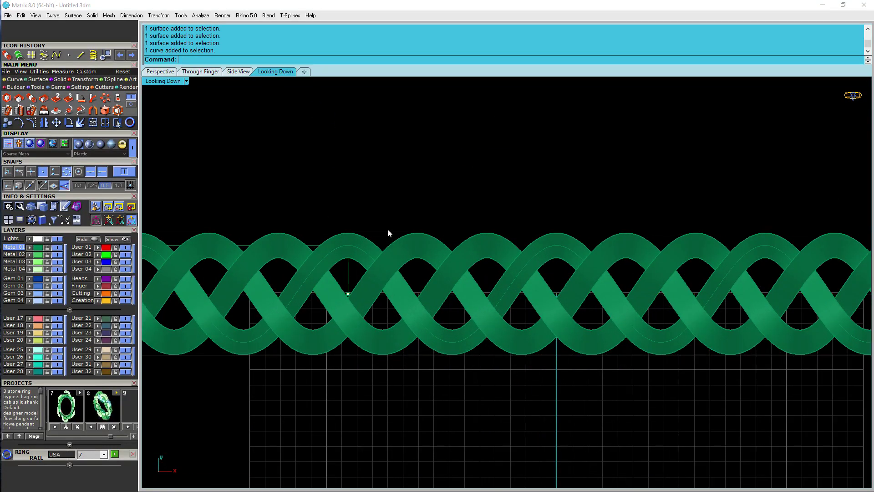
pyautogui.click(387, 235)
pyautogui.scroll(-2, 387, 234)
pyautogui.click(450, 251)
pyautogui.click(467, 272)
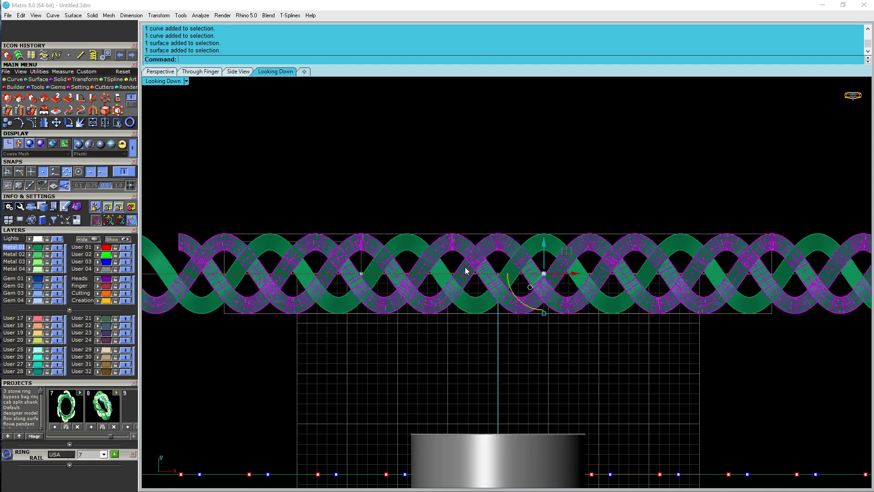
pyautogui.click(465, 303)
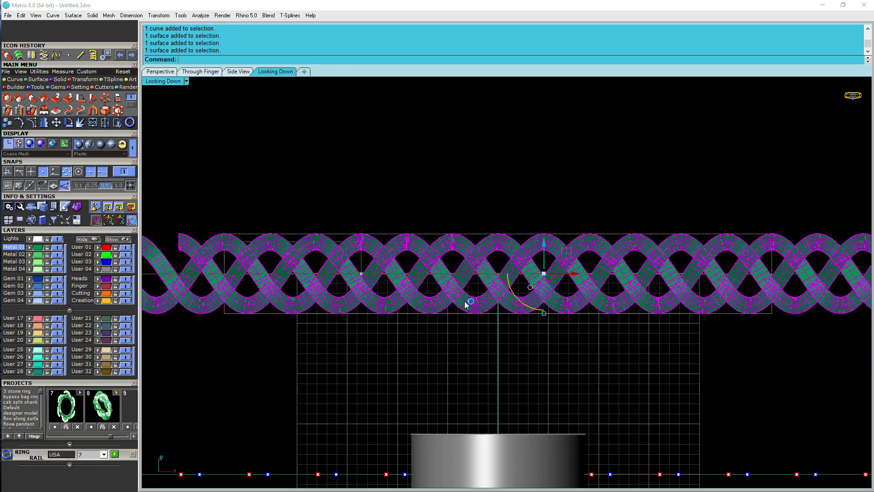
pyautogui.click(544, 314)
pyautogui.press('Escape')
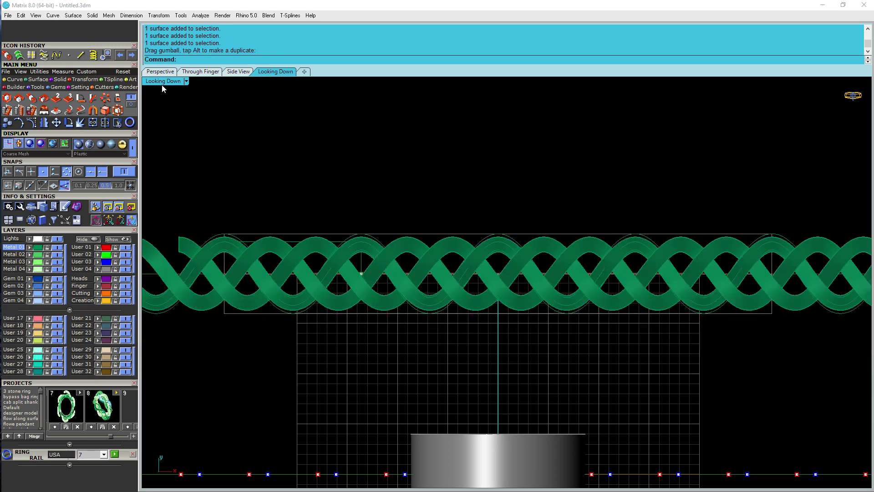
# Hide the three strand surfaces so only the construction geometry is left beside the ring.
pyautogui.scroll(-2, 217, 137)
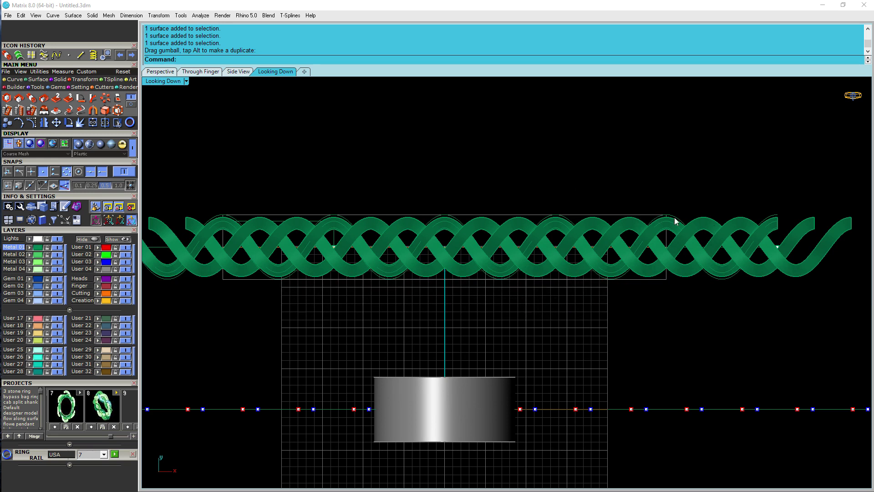
pyautogui.scroll(3, 675, 222)
pyautogui.click(684, 231)
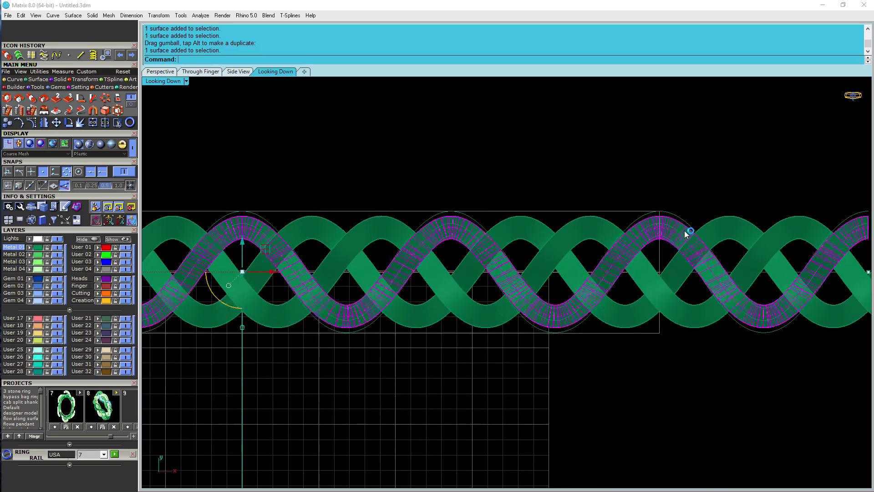
pyautogui.click(677, 273)
pyautogui.click(677, 306)
pyautogui.scroll(-2, 641, 264)
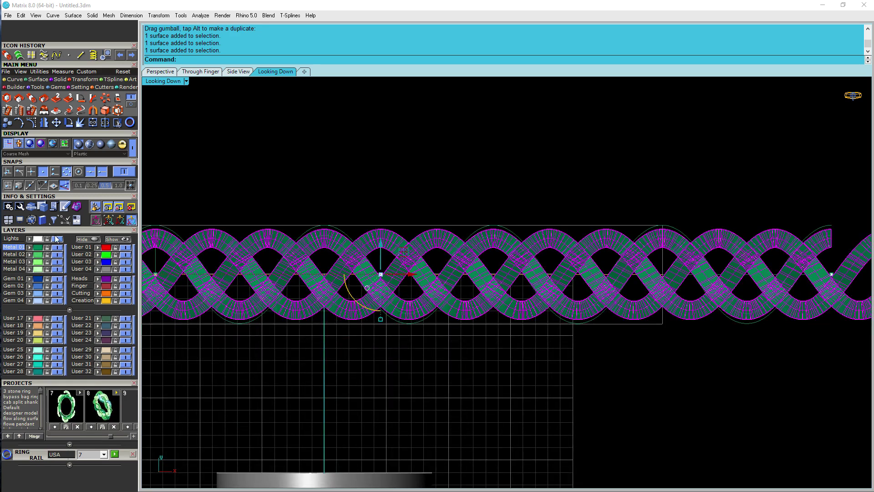
pyautogui.click(93, 239)
# Select the wave curves and construction points without the ring surface, save the project as version 9, and delete the selected geometry.
pyautogui.moveTo(700, 256); pyautogui.dragTo(678, 199)
pyautogui.scroll(-2, 685, 277)
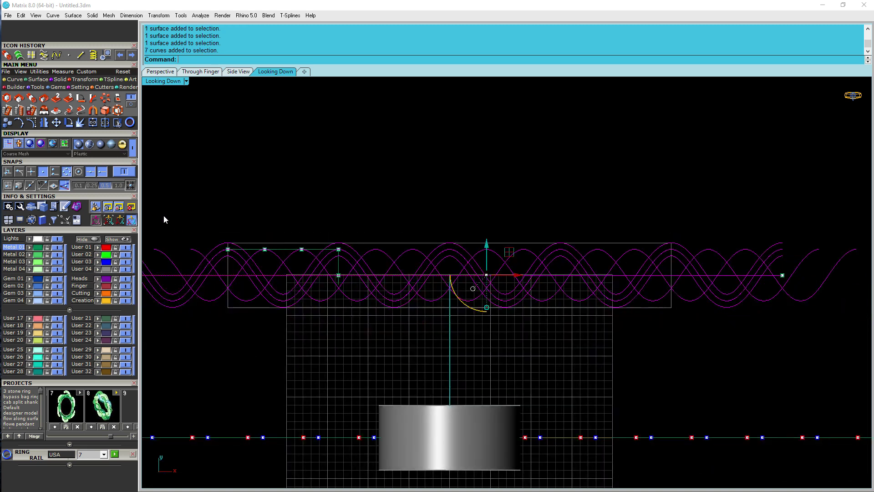
pyautogui.moveTo(245, 245); pyautogui.dragTo(347, 239, button='right')
pyautogui.moveTo(195, 208); pyautogui.dragTo(551, 314)
pyautogui.moveTo(607, 260); pyautogui.dragTo(569, 268, button='right')
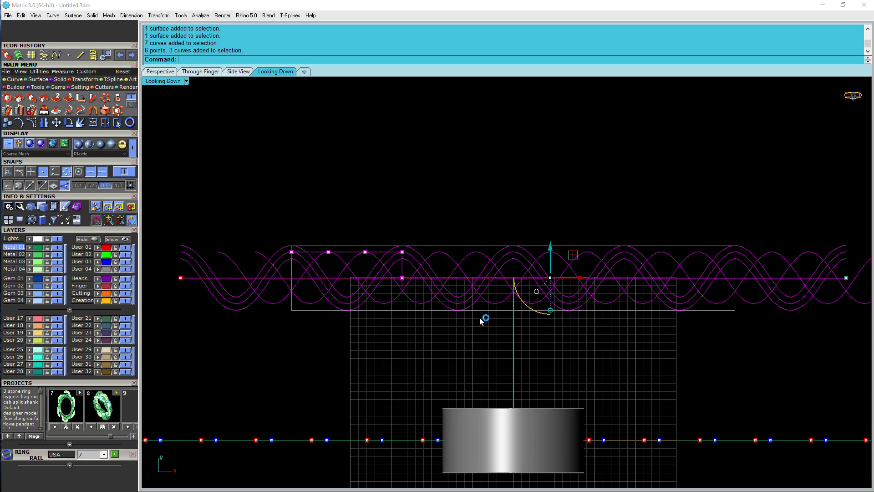
pyautogui.scroll(-3, 484, 319)
pyautogui.moveTo(210, 354); pyautogui.dragTo(813, 422)
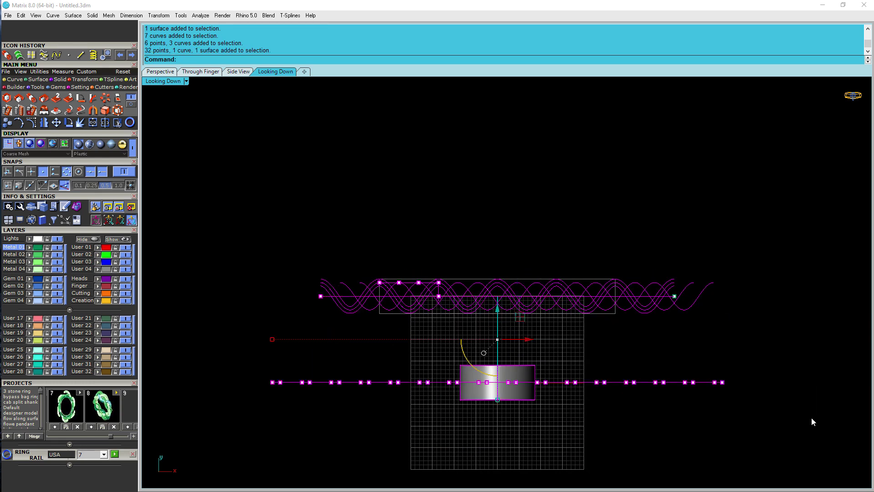
pyautogui.keyDown('ctrl'); pyautogui.click(531, 396); pyautogui.keyUp('ctrl')
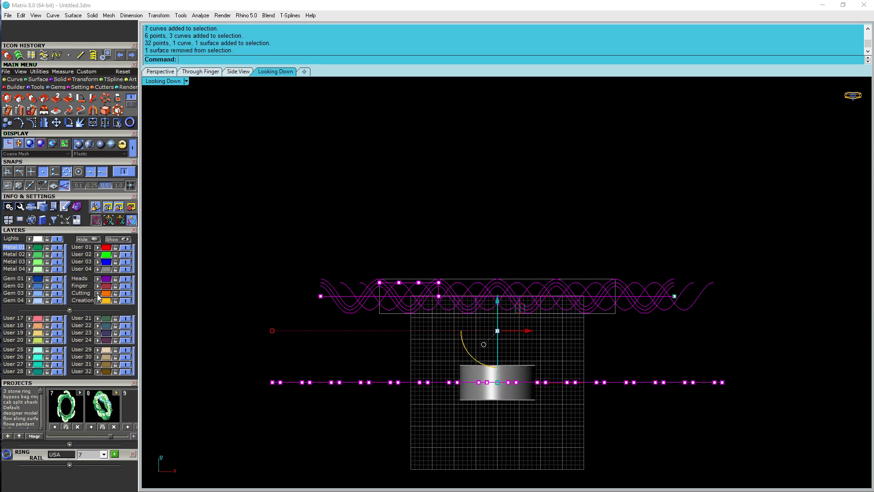
pyautogui.click(128, 426)
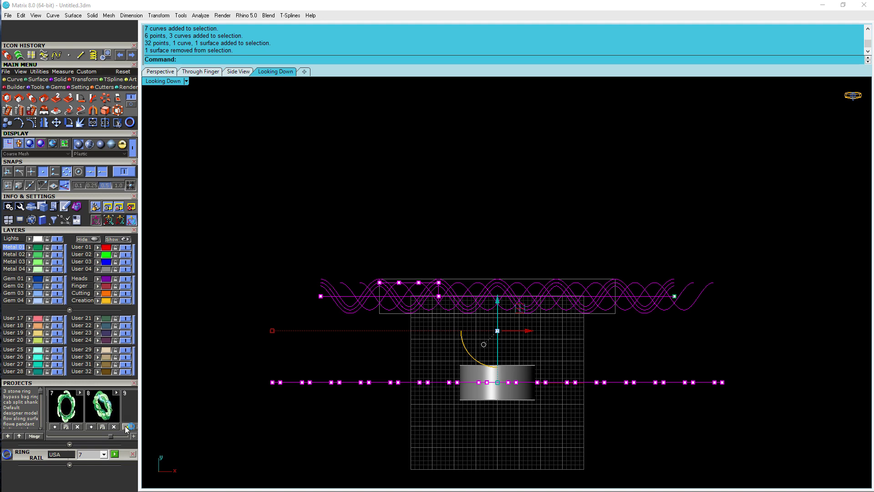
pyautogui.moveTo(440, 238); pyautogui.dragTo(452, 202, button='right')
pyautogui.press('Delete')
pyautogui.click(686, 263)
pyautogui.press('Delete')
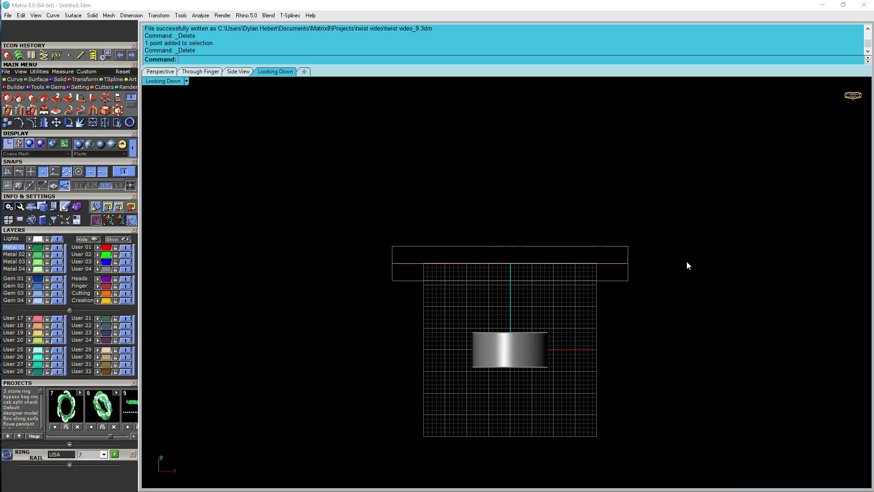
# Delete the horizontal centreline running through the rectangle.
pyautogui.scroll(2, 457, 285)
pyautogui.click(460, 259)
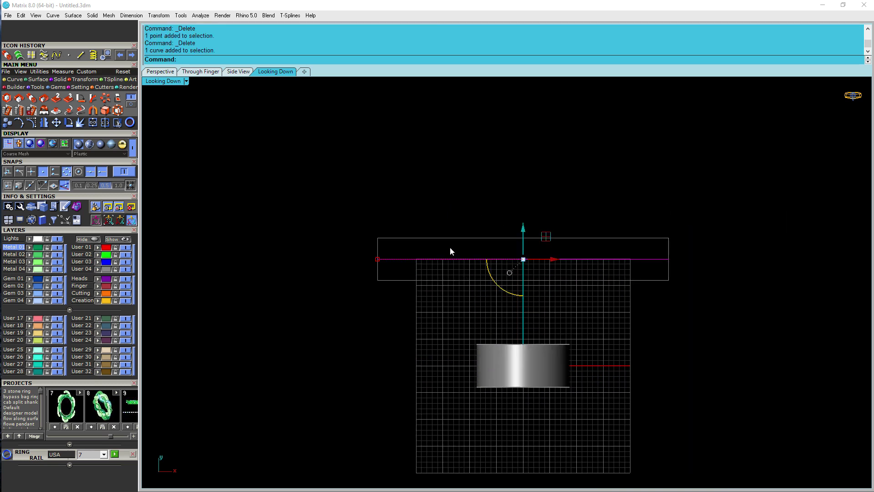
pyautogui.press('Delete')
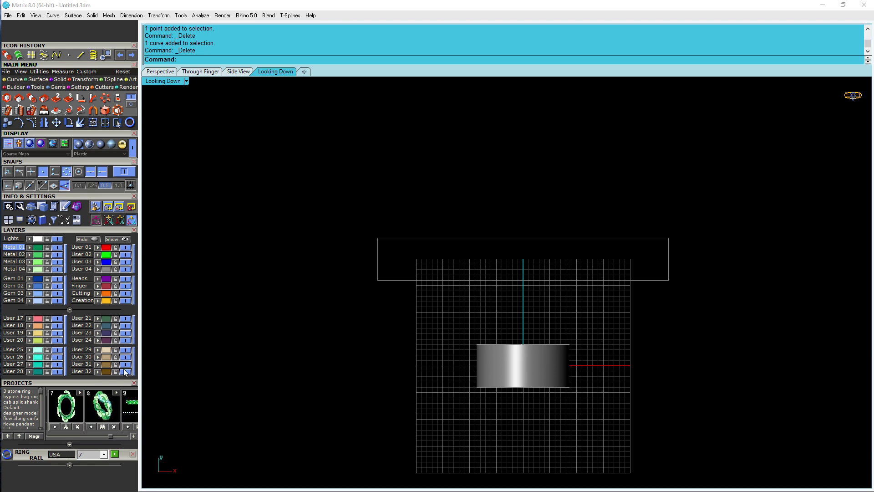
# Show the hidden strands and assign one strand to the Metal 02 layer and another to Metal 04.
pyautogui.click(111, 239)
pyautogui.scroll(3, 367, 258)
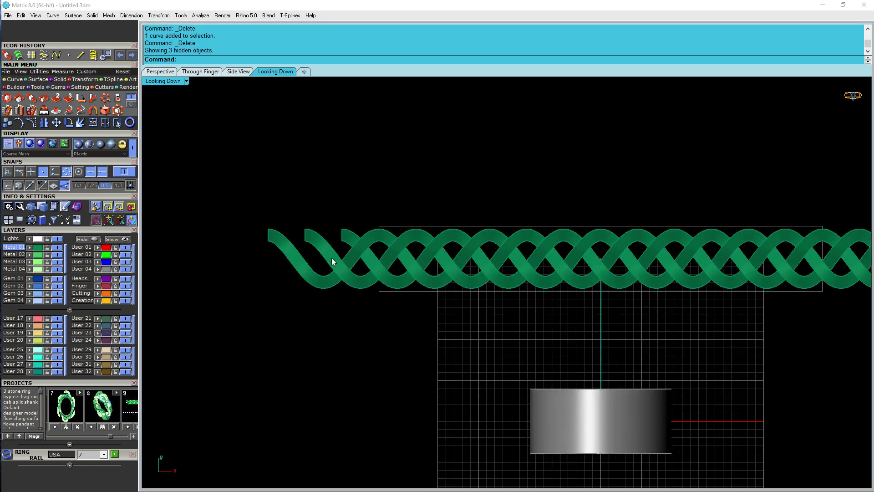
pyautogui.click(331, 285)
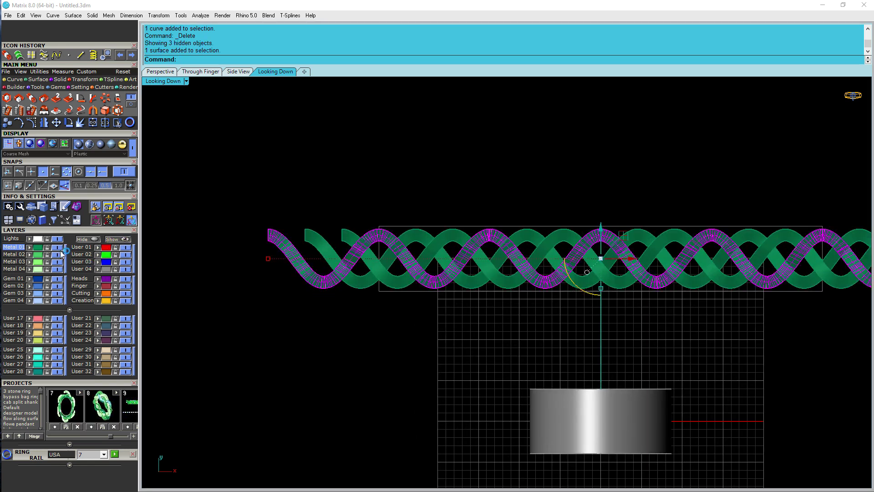
pyautogui.click(28, 255)
pyautogui.click(322, 337)
pyautogui.click(367, 281)
pyautogui.click(29, 269)
pyautogui.click(383, 374)
# Try trimming both ends of all three strands with the rectangle as cutter, and undo the trim.
pyautogui.moveTo(610, 321); pyautogui.dragTo(477, 332, button='right')
pyautogui.click(637, 305)
pyautogui.moveTo(679, 304); pyautogui.dragTo(690, 314, button='right')
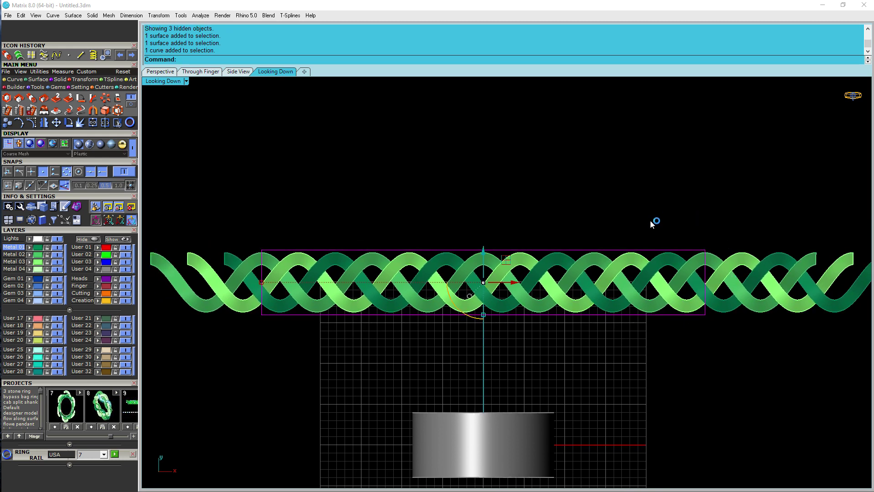
pyautogui.write('trim')
pyautogui.press('Return')
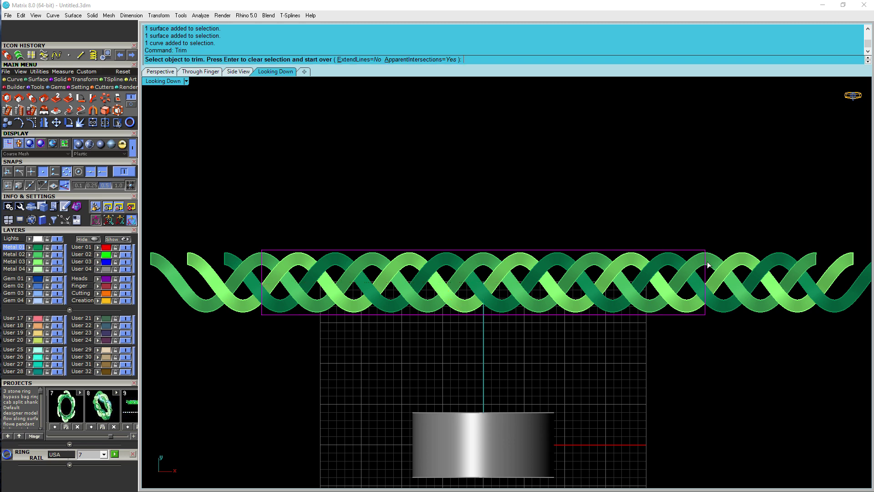
pyautogui.click(721, 275)
pyautogui.click(720, 275)
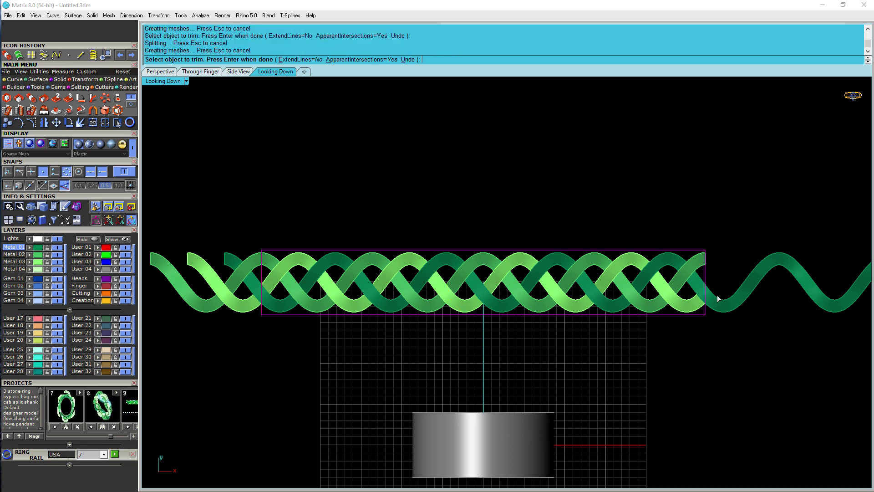
pyautogui.click(717, 301)
pyautogui.click(239, 308)
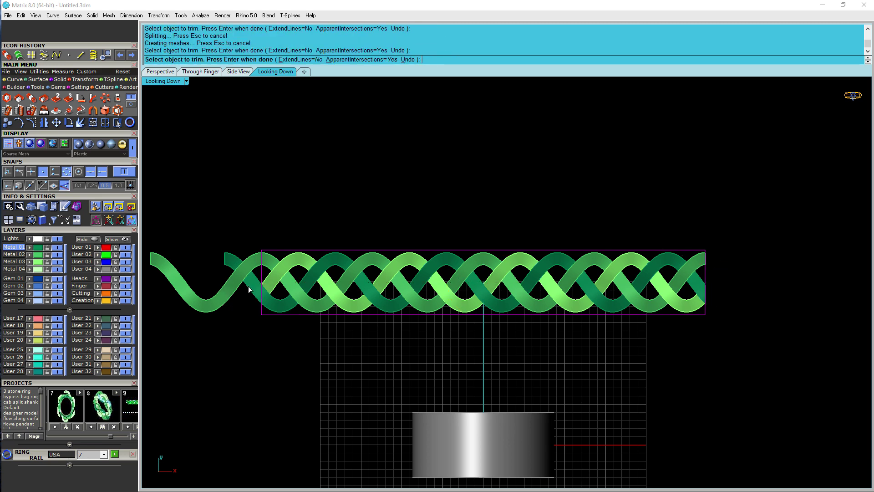
pyautogui.click(247, 286)
pyautogui.click(253, 259)
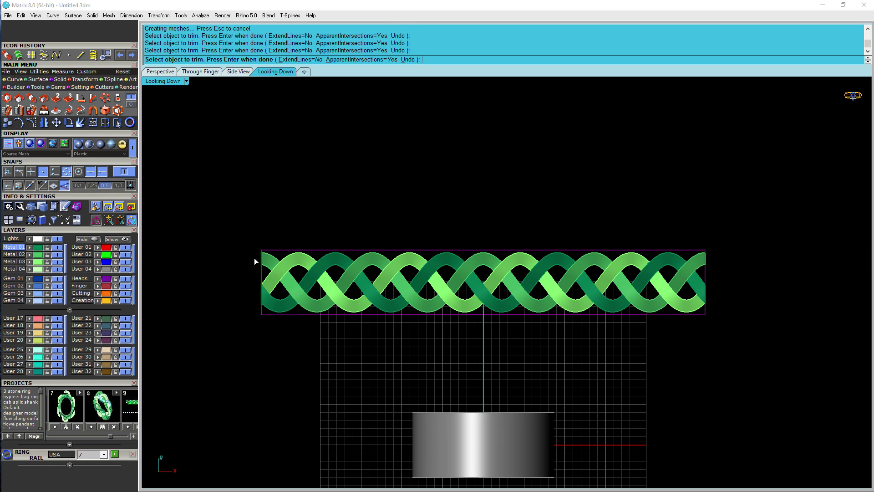
pyautogui.hotkey('ctrl', 'z')
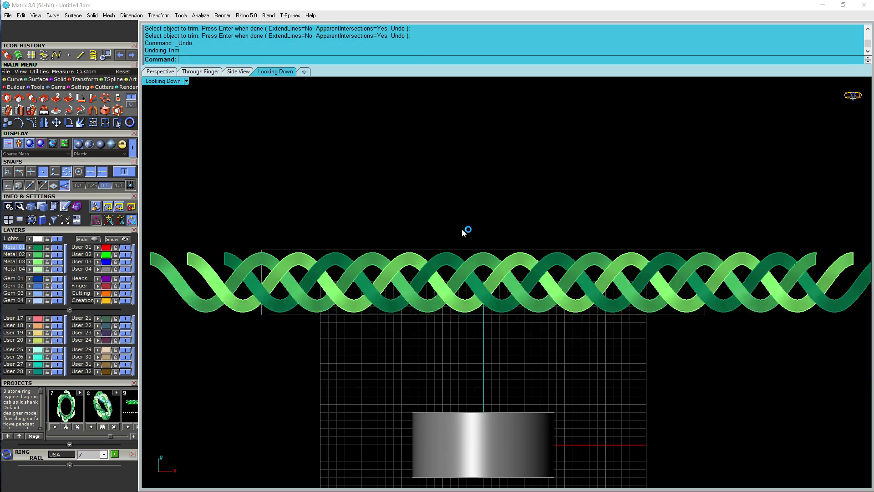
# Select all three strand surfaces in the Perspective view and duplicate their borders as curves.
pyautogui.click(168, 72)
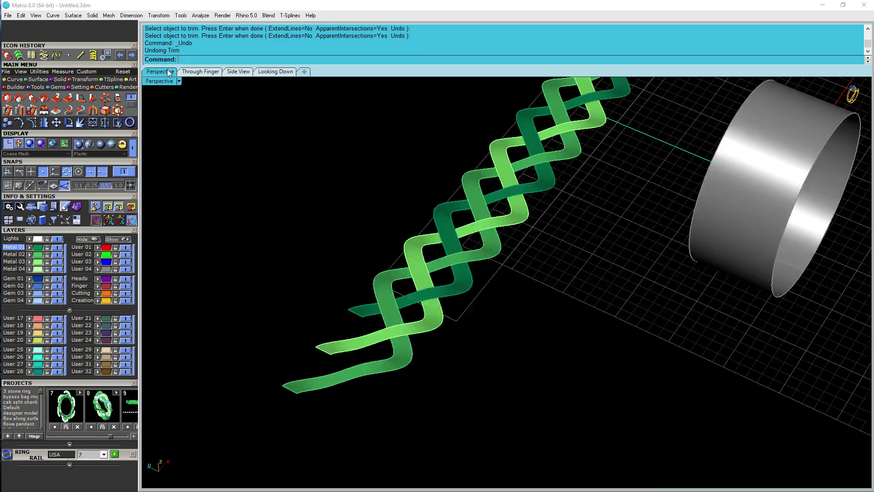
pyautogui.moveTo(595, 237); pyautogui.dragTo(739, 318, button='right')
pyautogui.click(738, 319)
pyautogui.keyDown('shift'); pyautogui.click(768, 313); pyautogui.keyUp('shift')
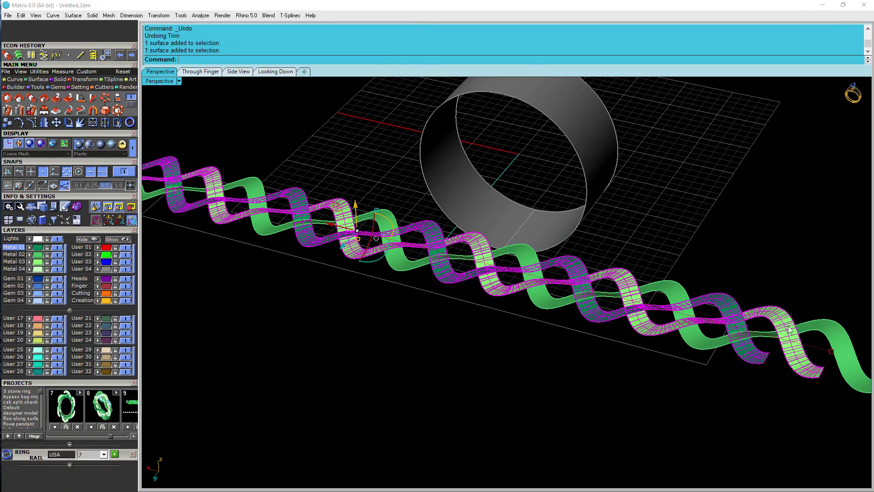
pyautogui.keyDown('shift'); pyautogui.click(827, 325); pyautogui.keyUp('shift')
pyautogui.moveTo(750, 279); pyautogui.dragTo(711, 253, button='right')
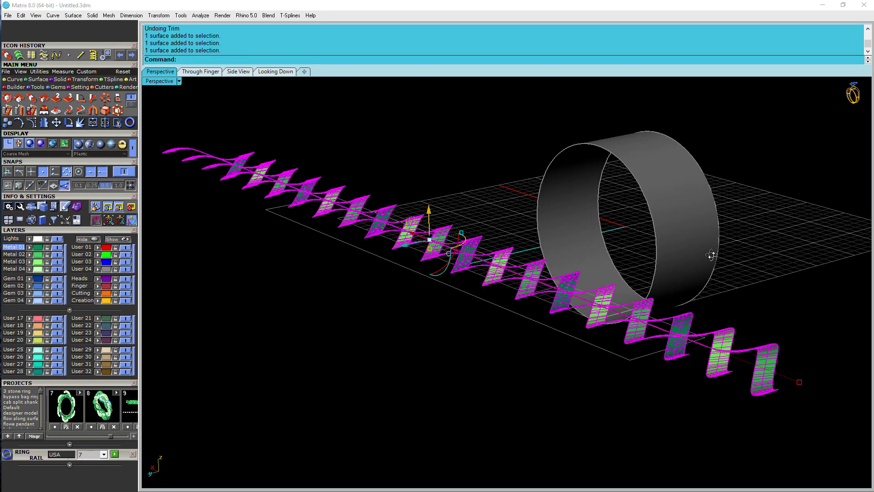
pyautogui.click(14, 79)
pyautogui.click(132, 103)
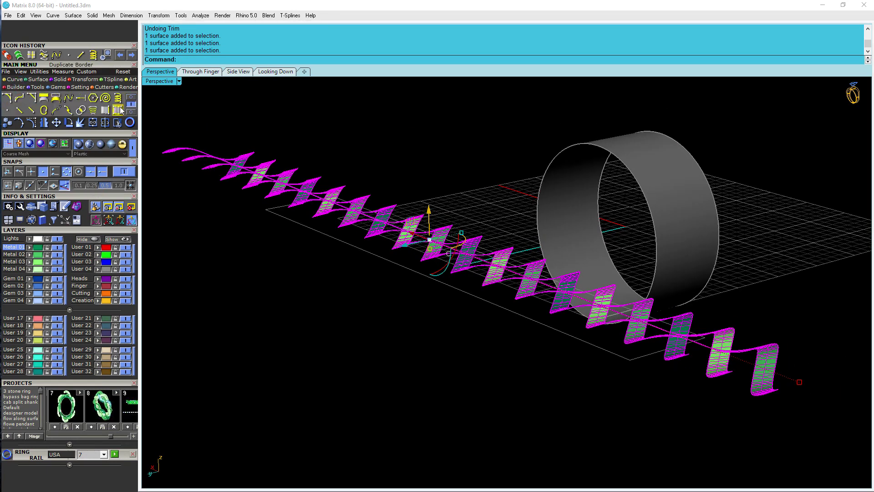
pyautogui.click(117, 110)
pyautogui.moveTo(607, 217); pyautogui.dragTo(714, 280, button='right')
# Project the duplicated borders onto the Looking Down construction plane with ProjectToCPlane, keeping the input curves.
pyautogui.click(275, 71)
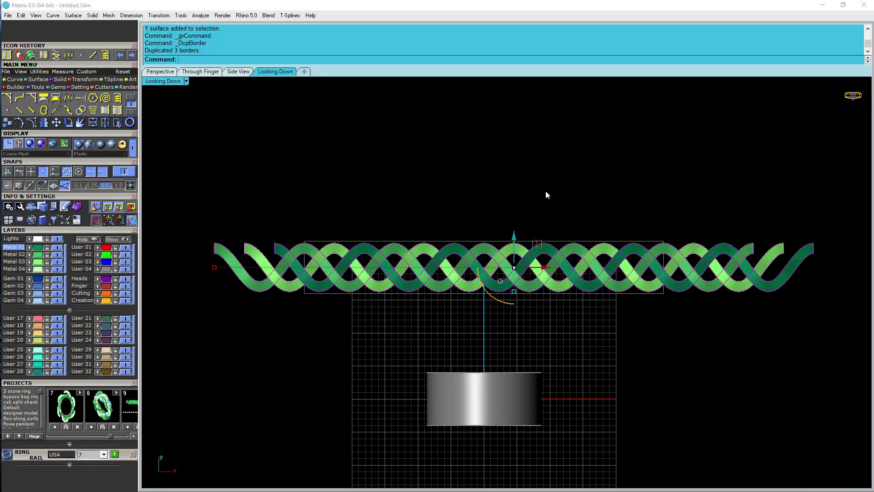
pyautogui.write('ProjectToCPlane')
pyautogui.press('Return')
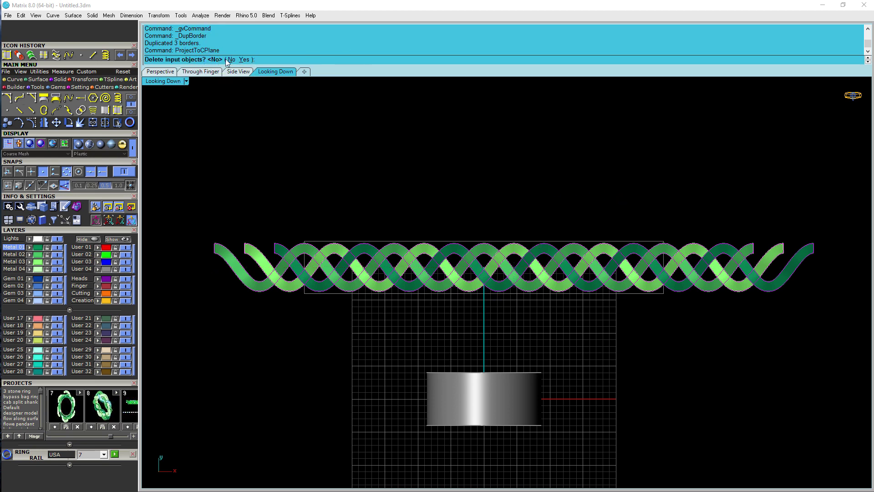
pyautogui.press('Return')
# Loft side walls between the brightest green strand's border and its projected copy, excluding the strand surface from the selection.
pyautogui.click(171, 72)
pyautogui.moveTo(605, 246); pyautogui.dragTo(642, 204, button='right')
pyautogui.scroll(4, 810, 424)
pyautogui.click(793, 439)
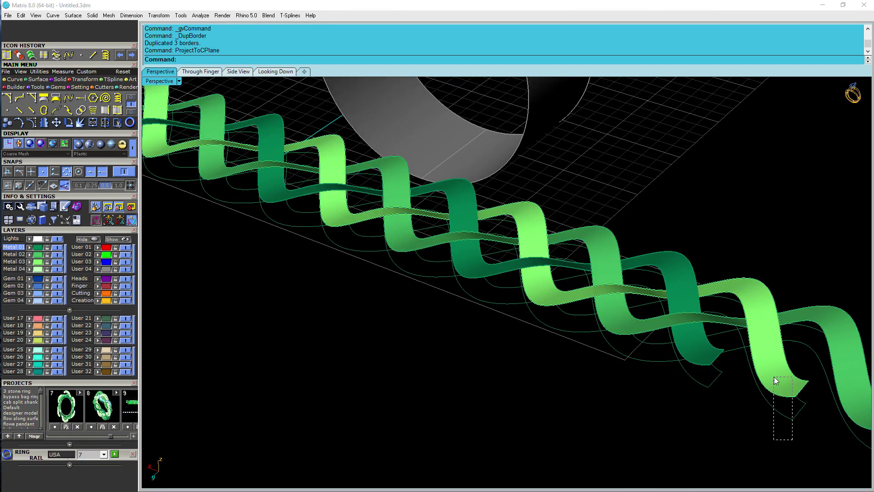
pyautogui.moveTo(774, 376); pyautogui.dragTo(774, 377)
pyautogui.scroll(3, 769, 373)
pyautogui.keyDown('ctrl'); pyautogui.click(753, 338); pyautogui.keyUp('ctrl')
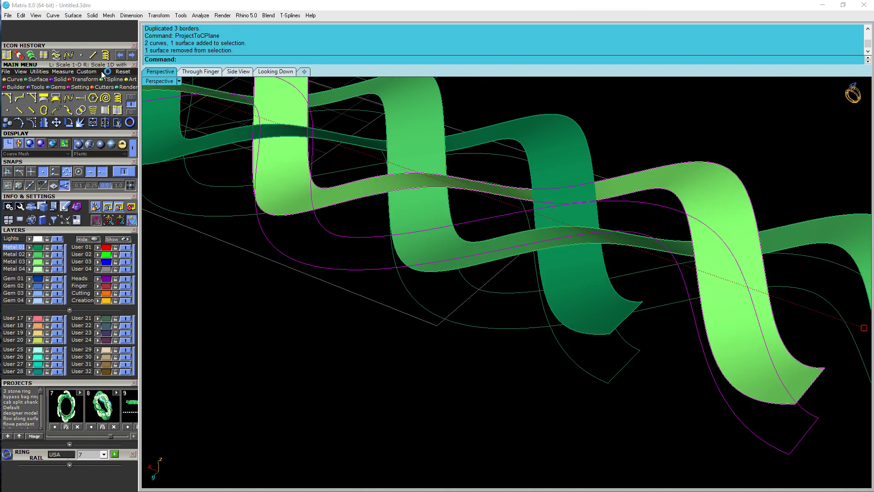
pyautogui.click(32, 55)
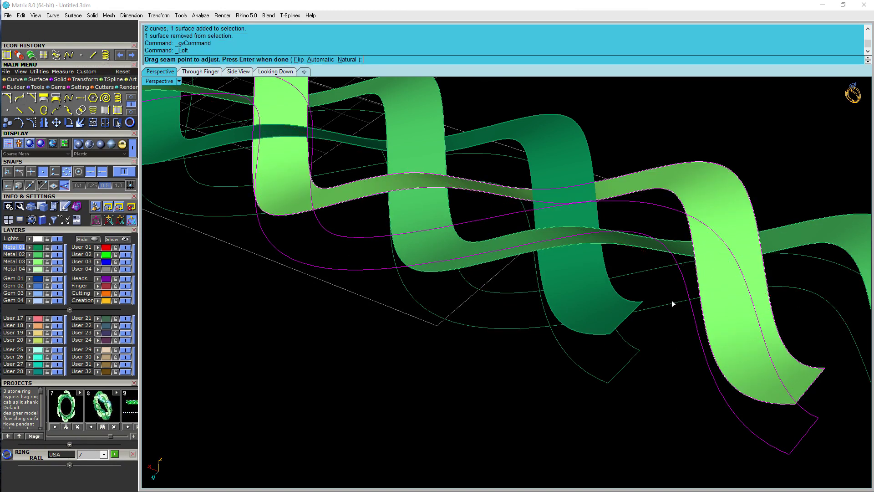
pyautogui.scroll(-5, 672, 299)
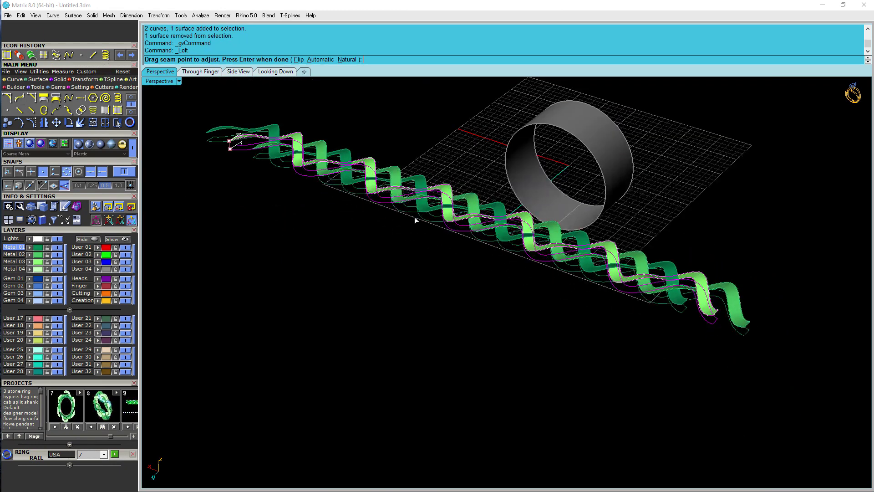
pyautogui.press('Return')
pyautogui.press('Return')
pyautogui.scroll(5, 678, 359)
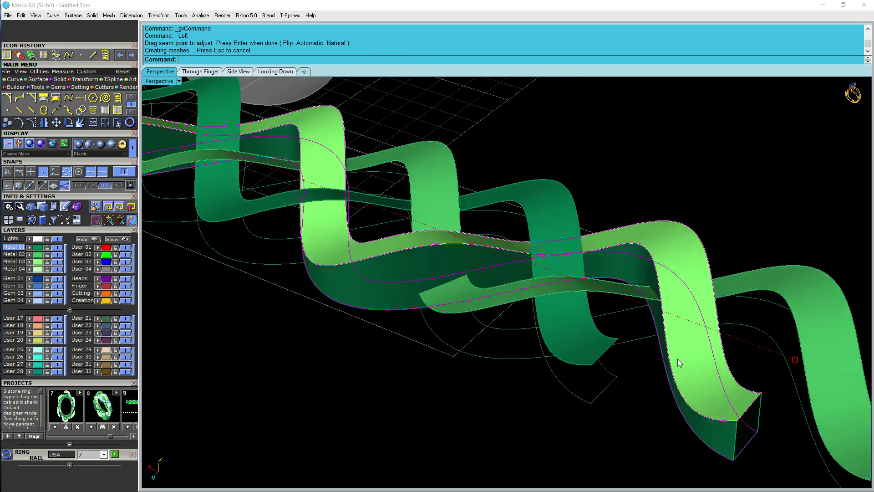
pyautogui.keyDown('shift'); pyautogui.moveTo(717, 422); pyautogui.dragTo(696, 367, button='right'); pyautogui.keyUp('shift')
pyautogui.click(775, 164)
pyautogui.moveTo(763, 219); pyautogui.dragTo(796, 400, button='right')
pyautogui.click(705, 284)
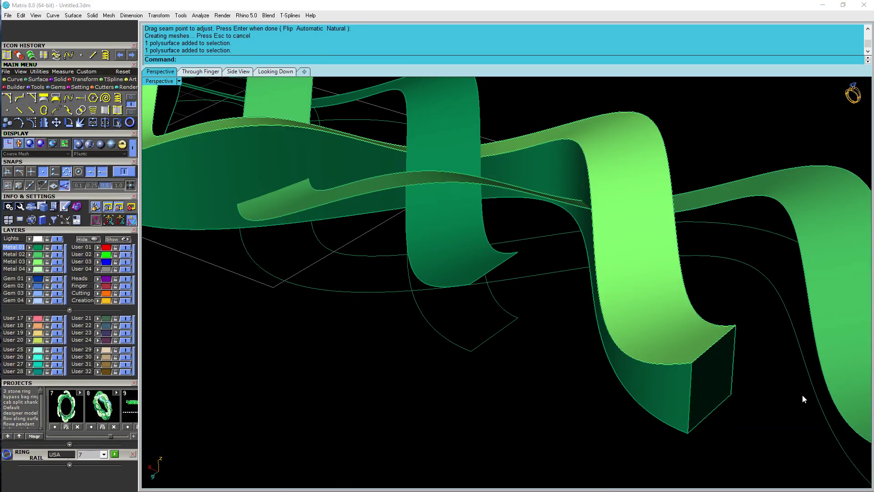
# Draw a line on the open end of the brightest green strand's side walls, from the lower corner to an upper corner.
pyautogui.press('Return')
pyautogui.click(687, 431)
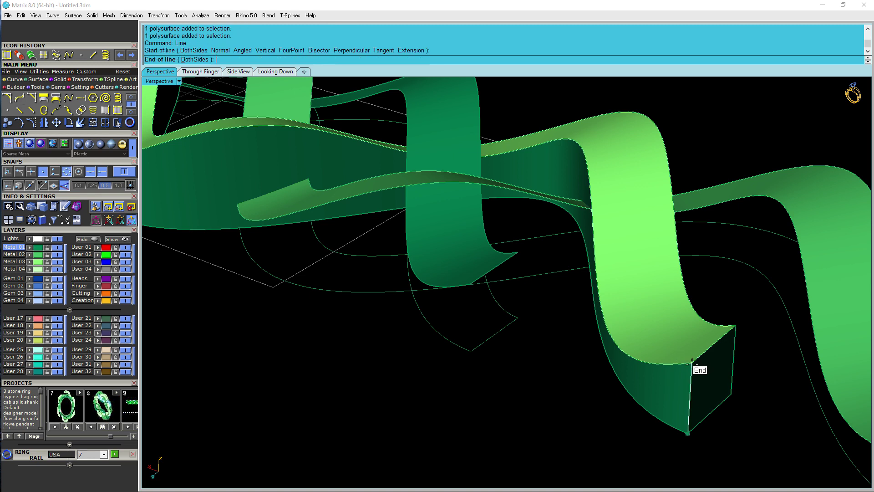
pyautogui.click(734, 326)
# Join the side walls with the brightest green strand surface and assign the joined piece to the Metal 03 layer.
pyautogui.scroll(-5, 746, 365)
pyautogui.moveTo(747, 365); pyautogui.dragTo(723, 356, button='right')
pyautogui.click(736, 346)
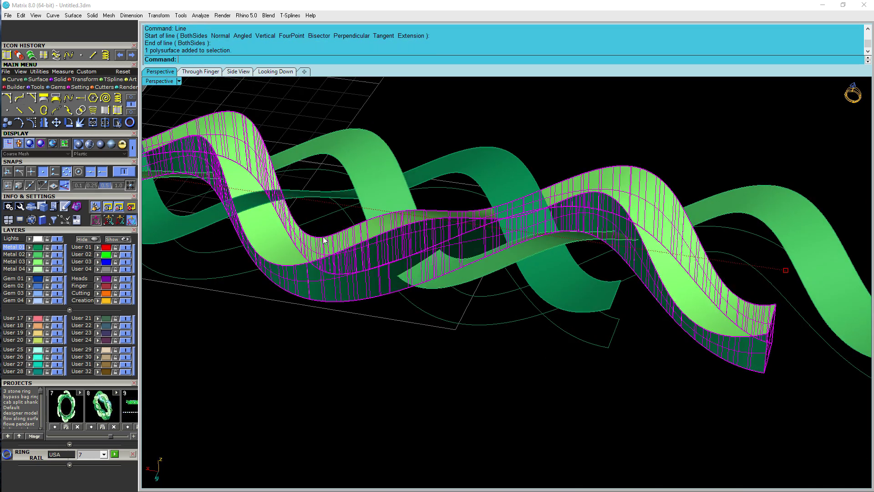
pyautogui.keyDown('shift'); pyautogui.click(670, 292); pyautogui.keyUp('shift')
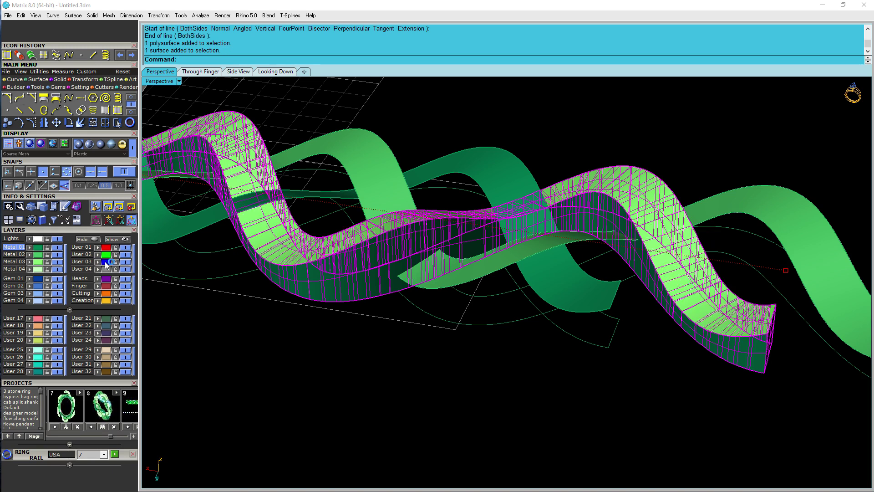
pyautogui.click(92, 122)
pyautogui.click(643, 203)
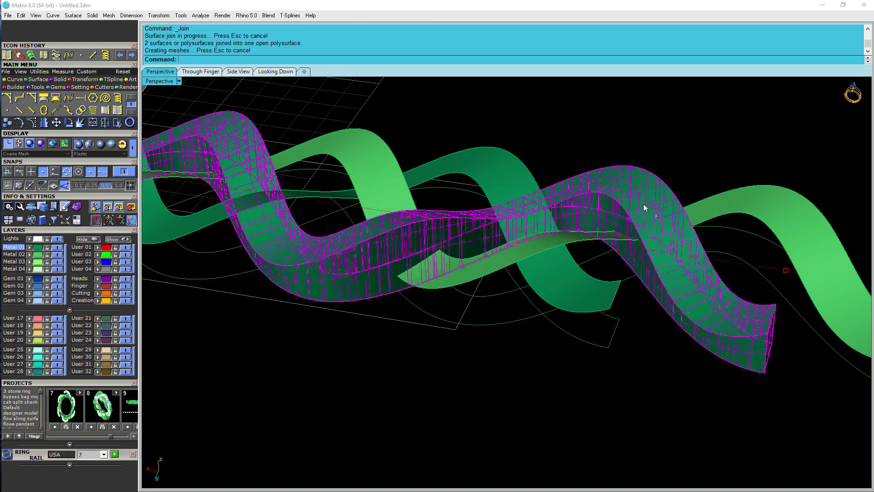
pyautogui.click(29, 262)
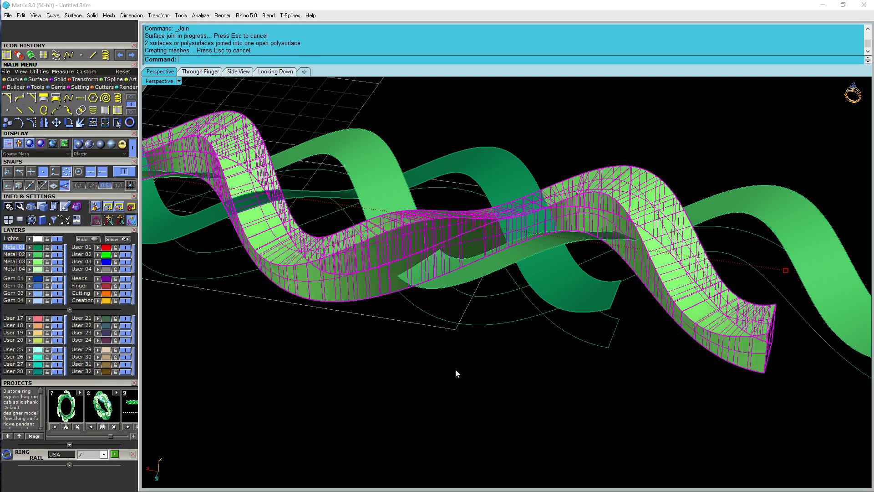
# Delete the other two strand surfaces and their duplicated border curves, keeping the flat projected outlines.
pyautogui.click(607, 239)
pyautogui.click(761, 158)
pyautogui.moveTo(818, 161); pyautogui.dragTo(773, 230)
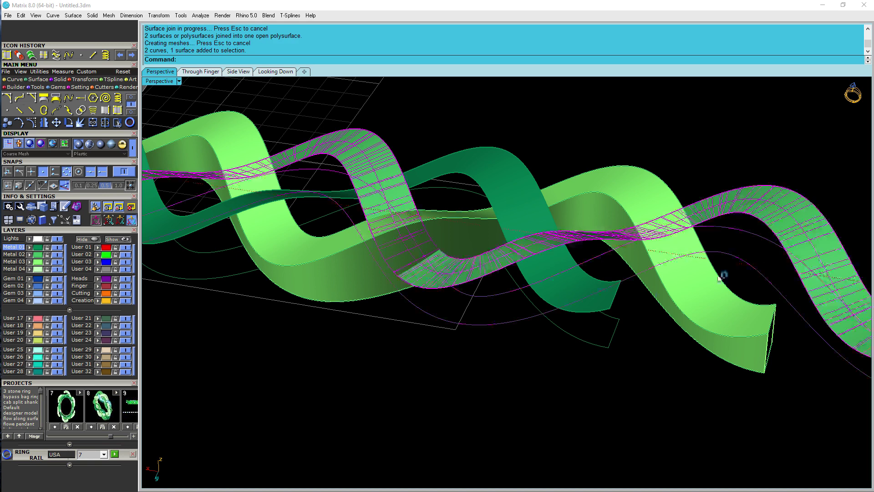
pyautogui.click(604, 310)
pyautogui.click(585, 307)
pyautogui.press('Delete')
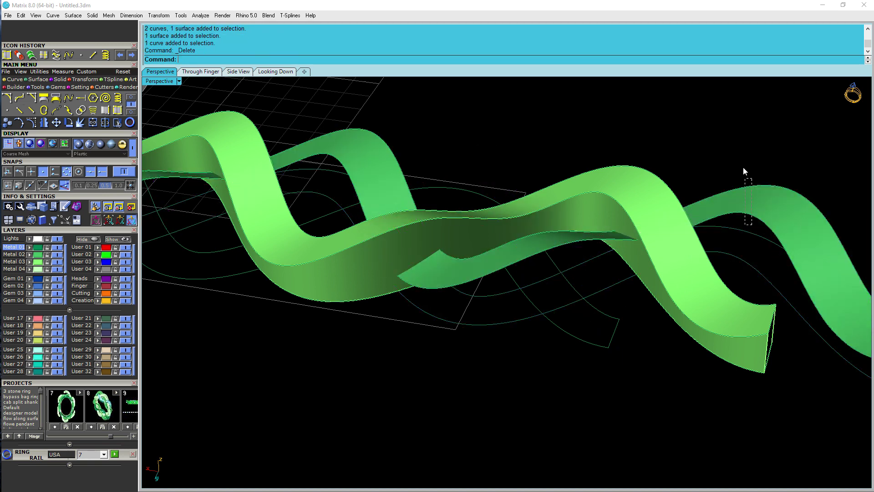
pyautogui.moveTo(745, 171); pyautogui.dragTo(744, 173)
pyautogui.press('Delete')
pyautogui.scroll(-2, 613, 212)
# Copy the walled strand from its lower end corner to the matching end corners of the two other projected outlines.
pyautogui.click(643, 231)
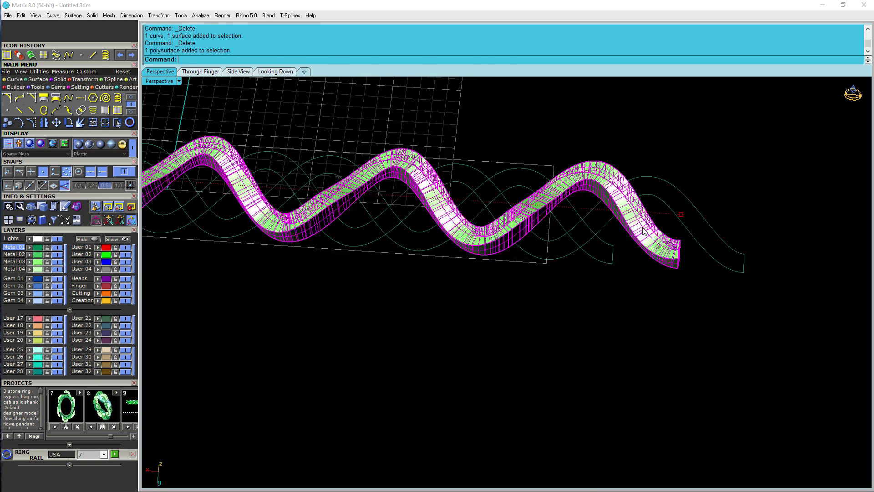
pyautogui.click(7, 122)
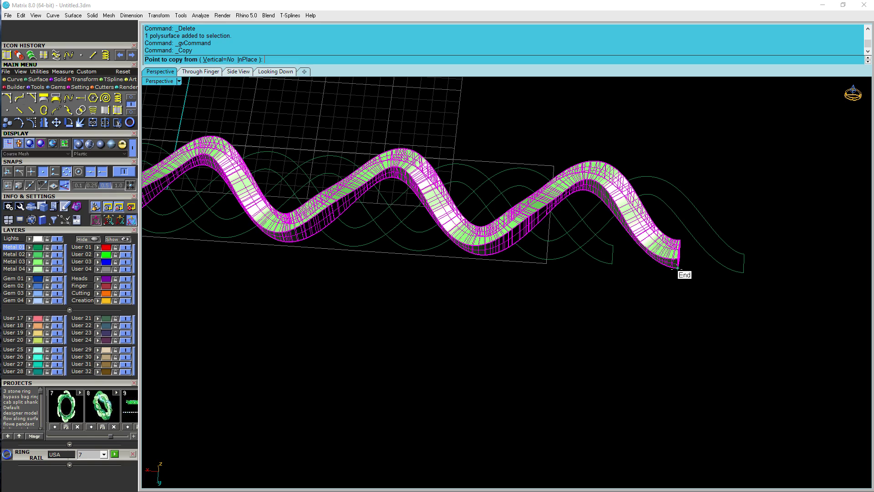
pyautogui.click(677, 268)
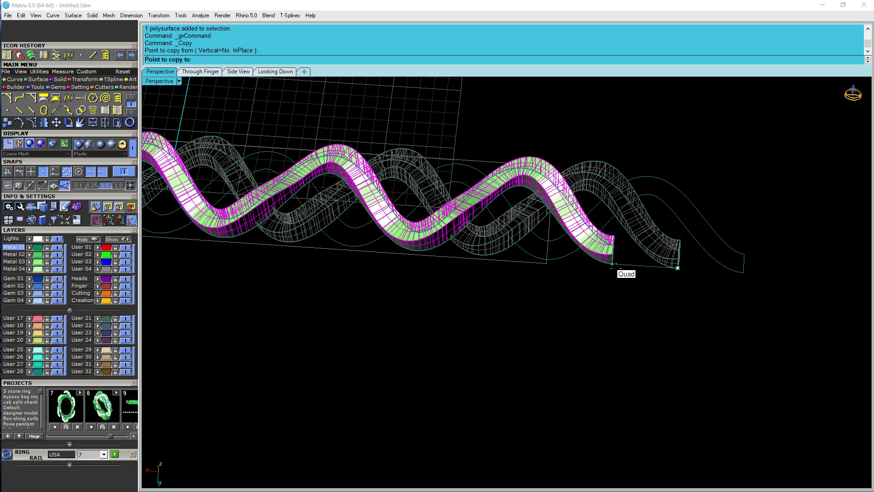
pyautogui.scroll(4, 613, 263)
pyautogui.click(609, 259)
pyautogui.moveTo(609, 259); pyautogui.dragTo(575, 208, button='right')
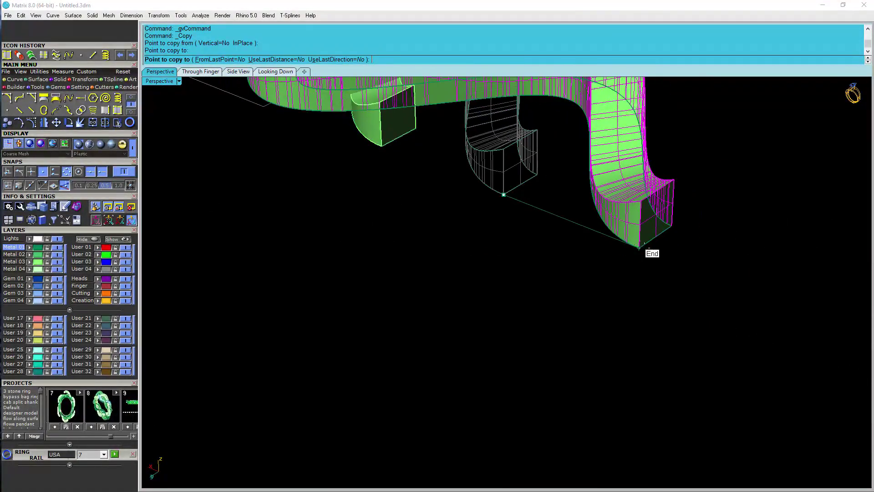
pyautogui.click(639, 248)
pyautogui.rightClick(659, 325)
pyautogui.scroll(-3, 658, 328)
pyautogui.press('Escape')
# Assign the copy extending farthest at the braid's end to Metal 01 and the neighbouring strand to Metal 02.
pyautogui.moveTo(499, 277); pyautogui.dragTo(635, 227, button='right')
pyautogui.click(566, 195)
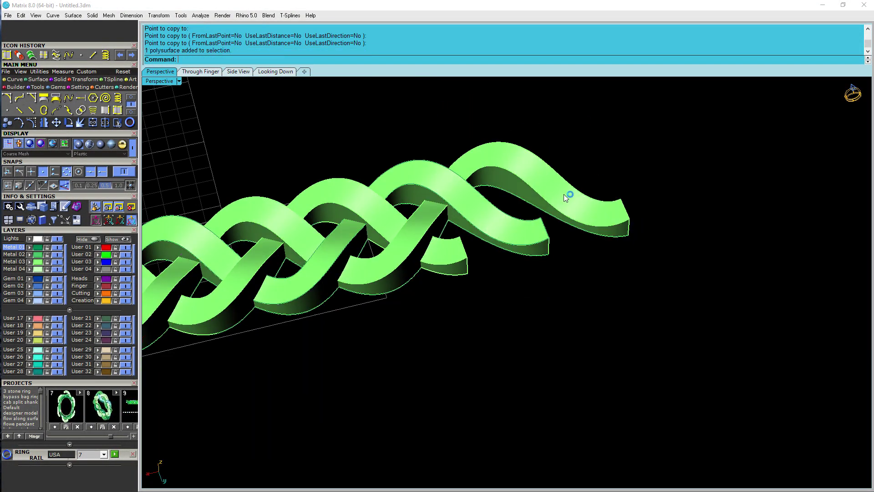
pyautogui.click(29, 254)
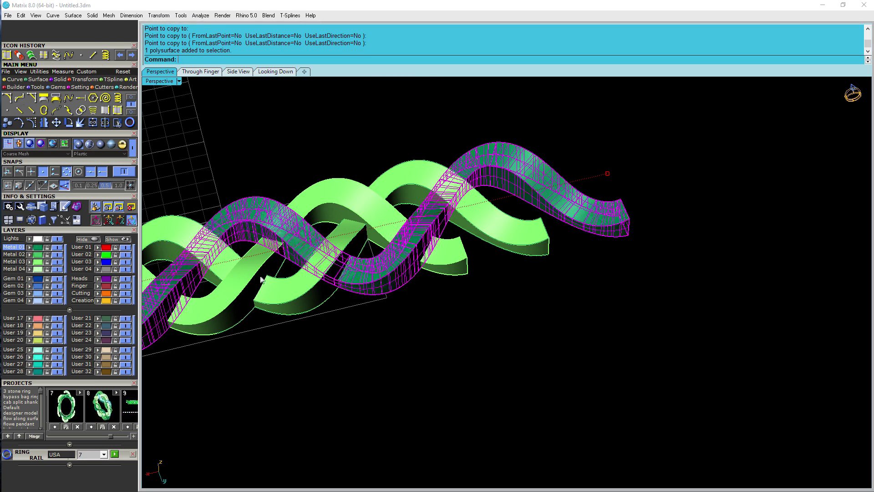
pyautogui.click(500, 231)
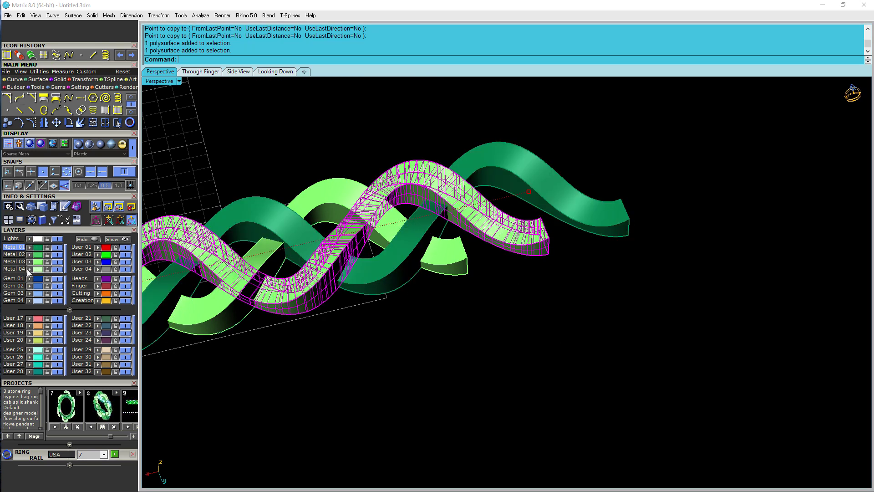
pyautogui.click(29, 254)
pyautogui.moveTo(531, 336); pyautogui.dragTo(671, 182, button='right')
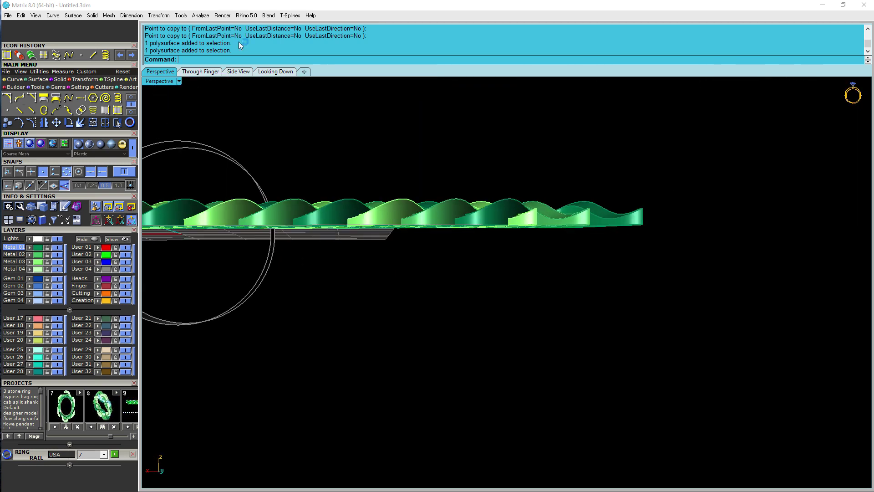
pyautogui.click(240, 71)
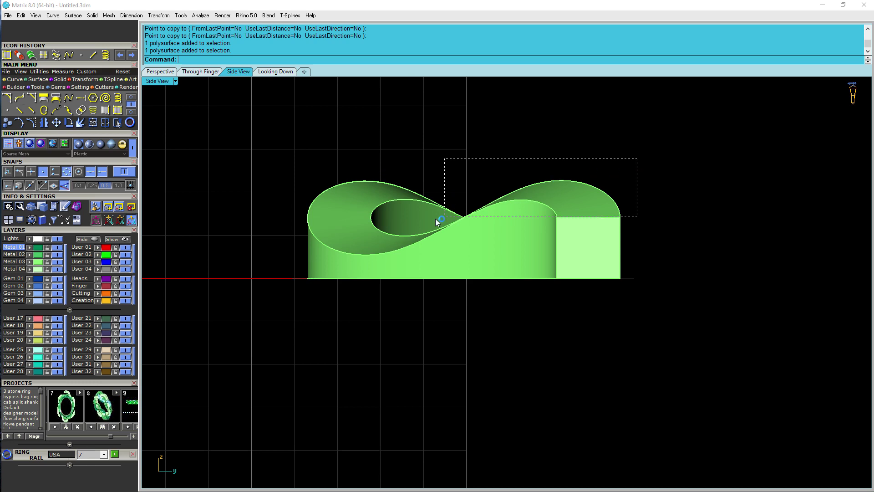
pyautogui.moveTo(316, 225); pyautogui.dragTo(315, 223)
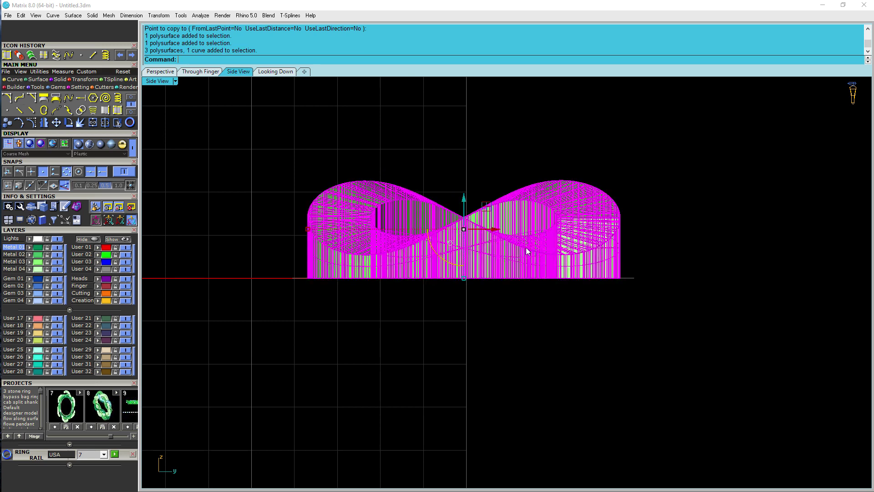
pyautogui.press('Escape')
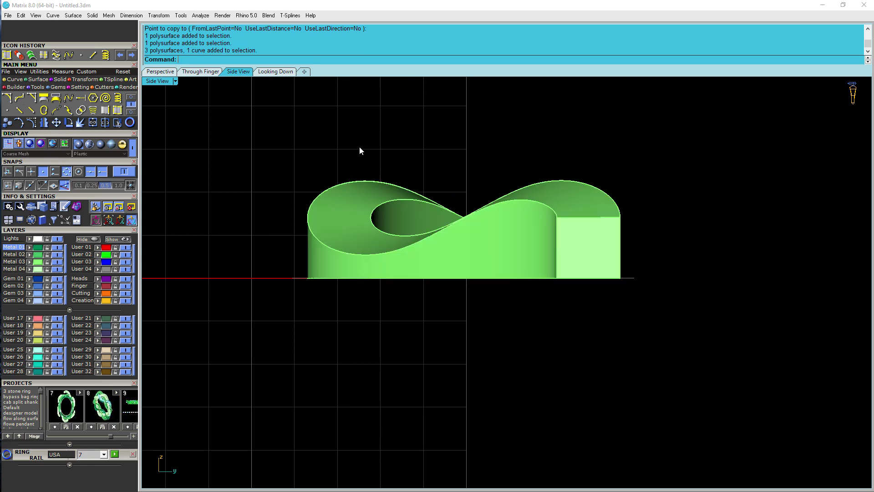
pyautogui.click(157, 72)
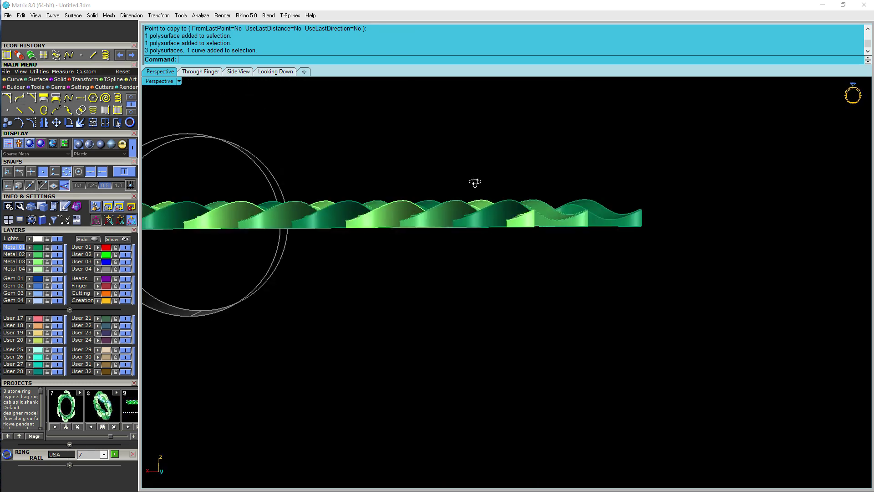
pyautogui.click(200, 71)
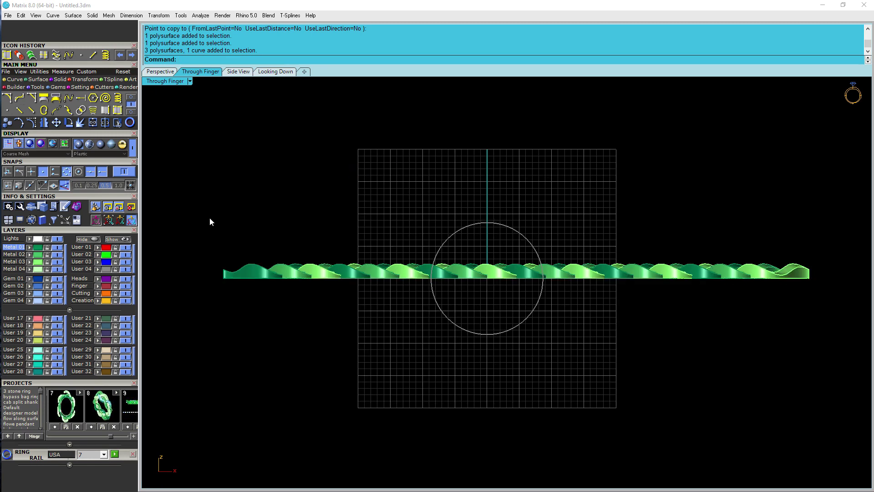
pyautogui.click(160, 71)
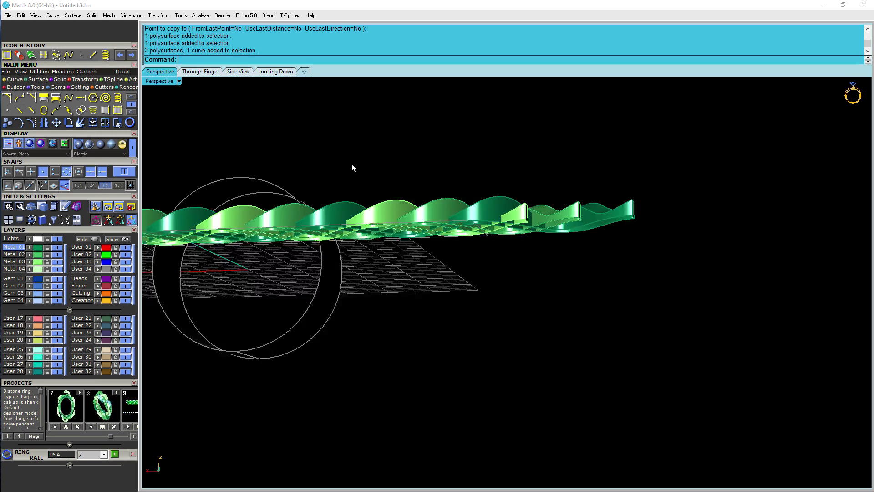
pyautogui.moveTo(424, 252); pyautogui.dragTo(526, 188, button='right')
pyautogui.keyDown('shift'); pyautogui.click(526, 188); pyautogui.keyUp('shift')
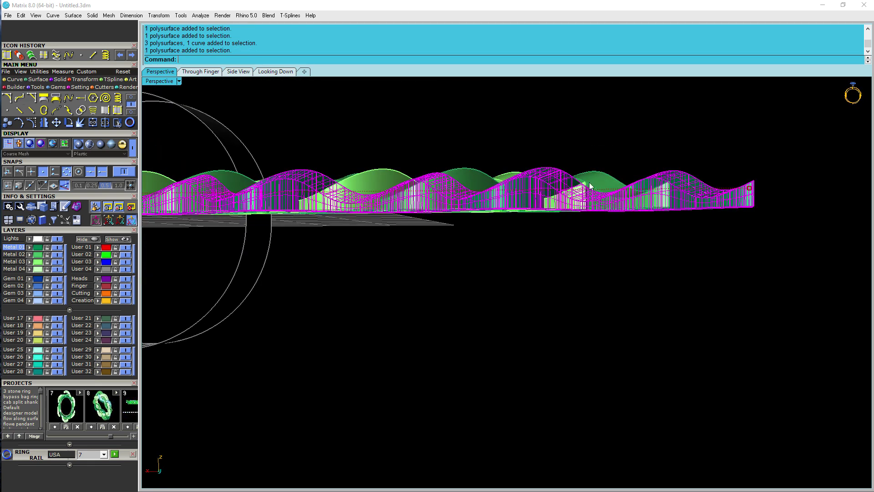
pyautogui.keyDown('shift'); pyautogui.click(599, 183); pyautogui.keyUp('shift')
pyautogui.keyDown('shift'); pyautogui.click(507, 176); pyautogui.keyUp('shift')
# Isolate the three braid strands in the Through Finger view by hiding the other objects.
pyautogui.click(200, 71)
pyautogui.click(427, 193)
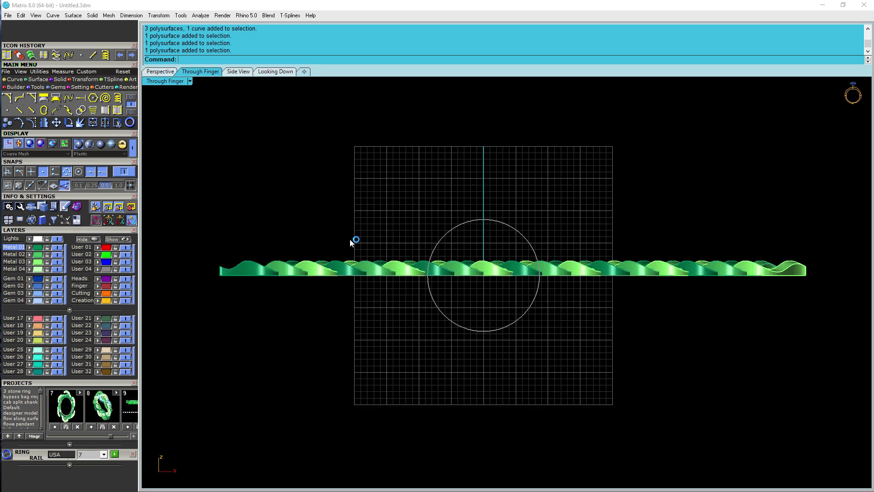
pyautogui.moveTo(280, 265); pyautogui.dragTo(265, 267)
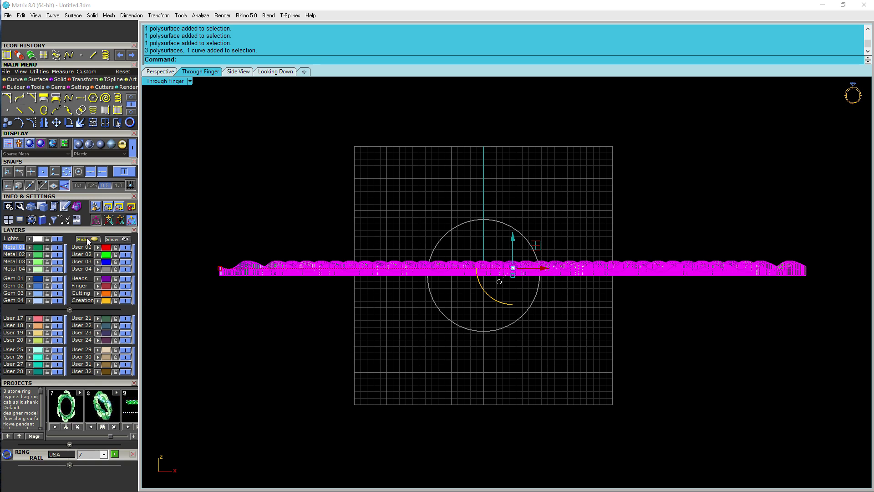
pyautogui.click(87, 240)
# Select only the upper wave surfaces and edges of the three strands and scale them down vertically to flatten the braid.
pyautogui.moveTo(196, 241); pyautogui.dragTo(832, 276)
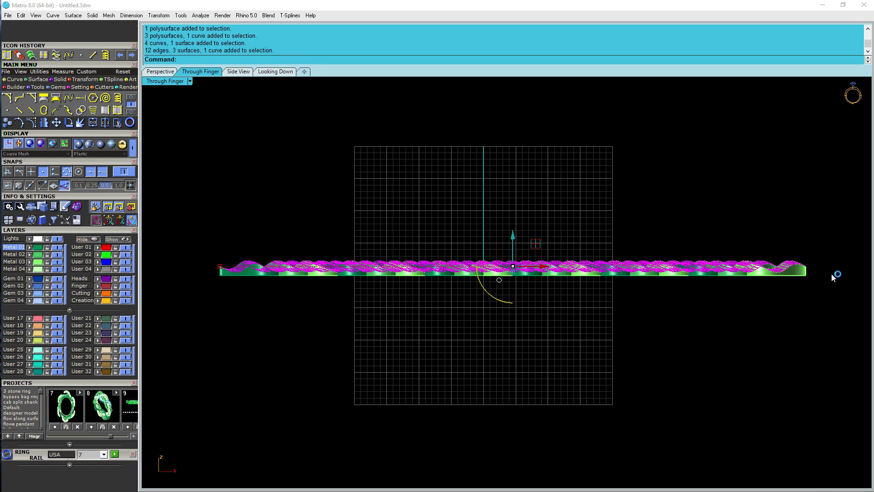
pyautogui.scroll(6, 529, 279)
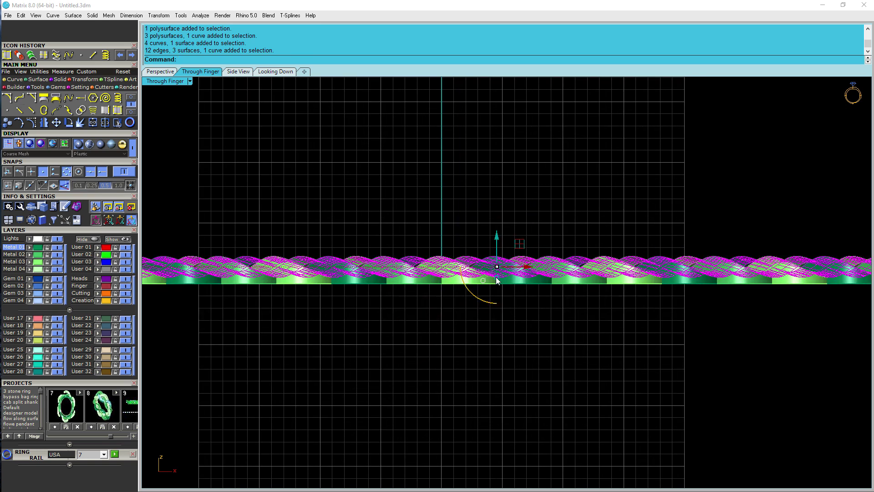
pyautogui.moveTo(497, 279); pyautogui.dragTo(502, 273)
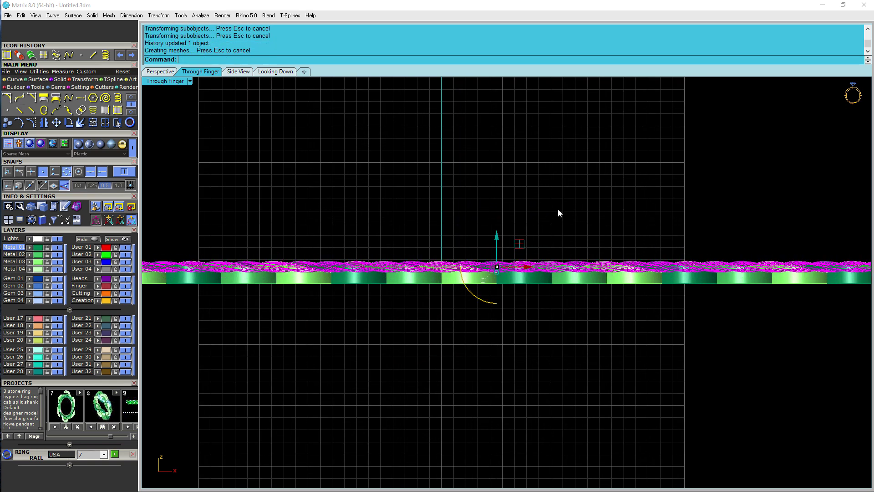
# Try lowering the upper wave surfaces slightly, check the braid in Perspective, and undo the move.
pyautogui.moveTo(497, 272); pyautogui.dragTo(498, 251)
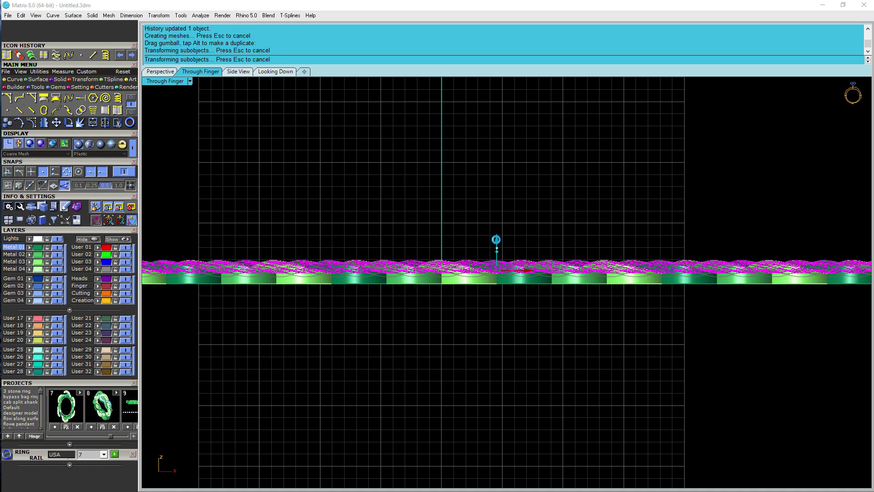
pyautogui.click(571, 223)
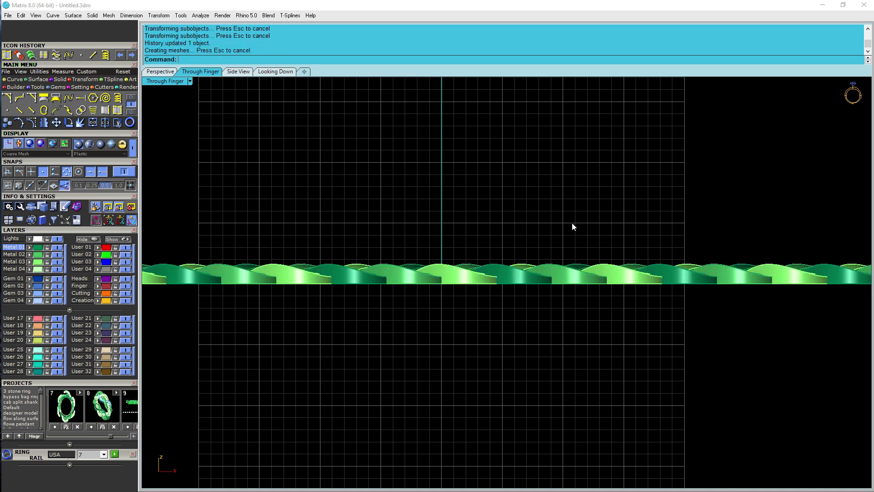
pyautogui.click(160, 71)
pyautogui.moveTo(496, 167); pyautogui.dragTo(282, 174, button='right')
pyautogui.hotkey('ctrl', 'z')
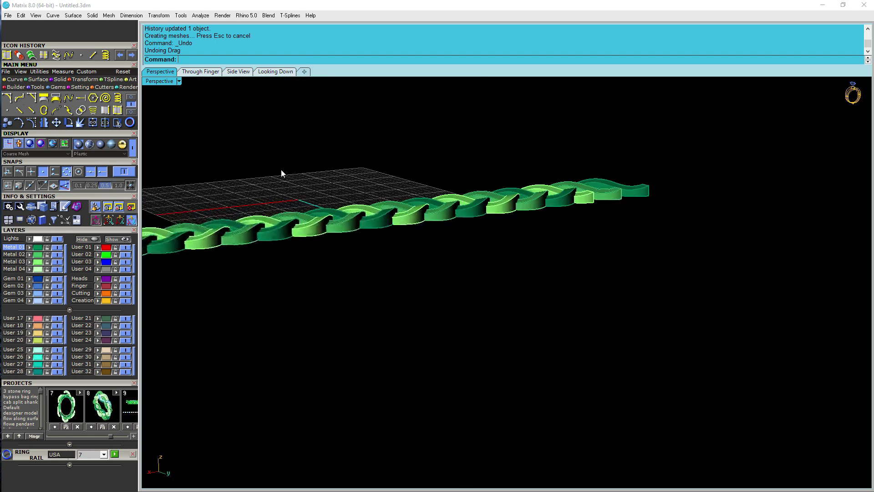
# Show the hidden objects again and orbit around the braid and ring rail.
pyautogui.click(118, 241)
pyautogui.moveTo(161, 244); pyautogui.dragTo(645, 304, button='right')
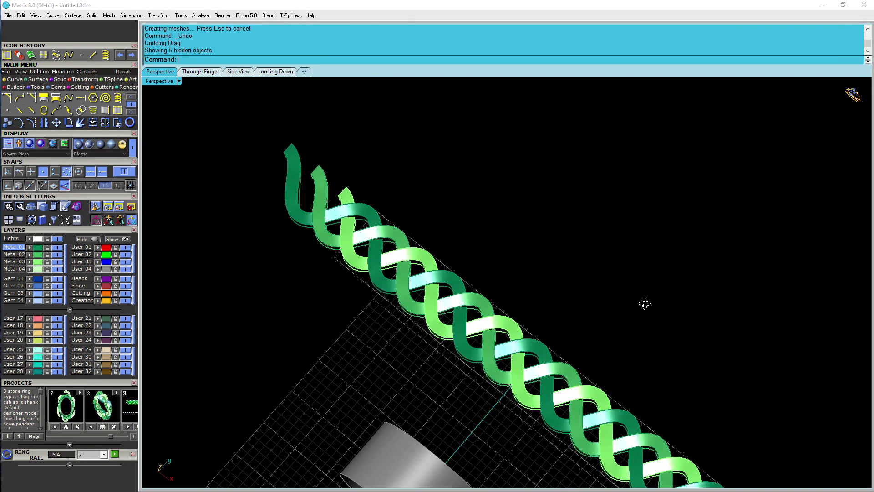
pyautogui.moveTo(679, 342); pyautogui.dragTo(543, 181, button='right')
# Examine the dark and light green strands one at a time from above in the Looking Down view.
pyautogui.click(278, 71)
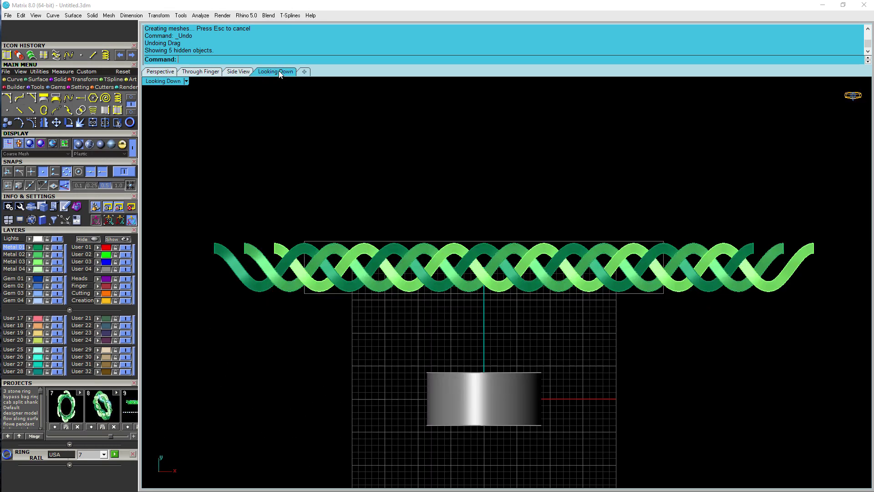
pyautogui.scroll(2, 326, 248)
pyautogui.click(303, 250)
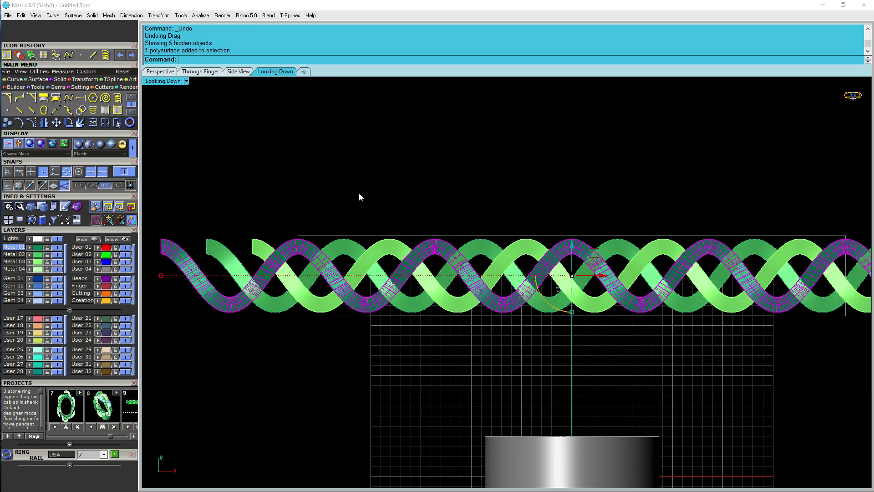
pyautogui.scroll(2, 352, 273)
pyautogui.moveTo(370, 265); pyautogui.dragTo(363, 276, button='right')
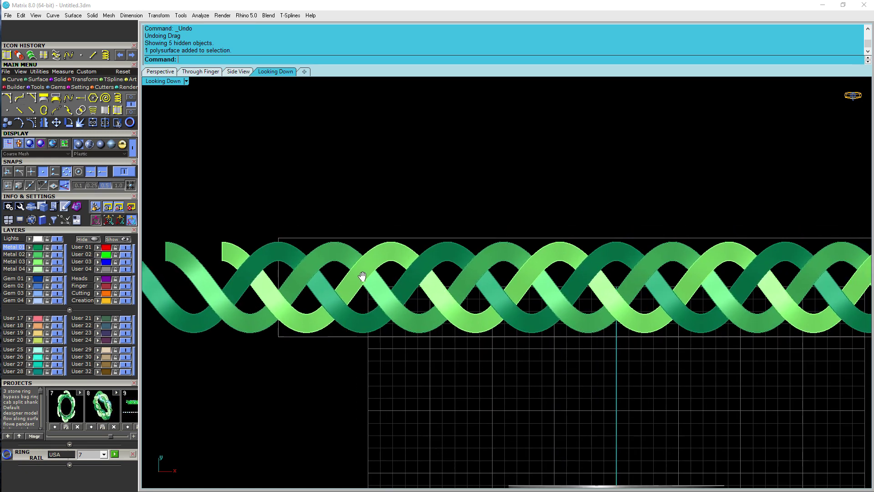
pyautogui.click(373, 262)
# Highlight individual strands in Perspective and examine how they pass over and under each other along the braid.
pyautogui.click(160, 72)
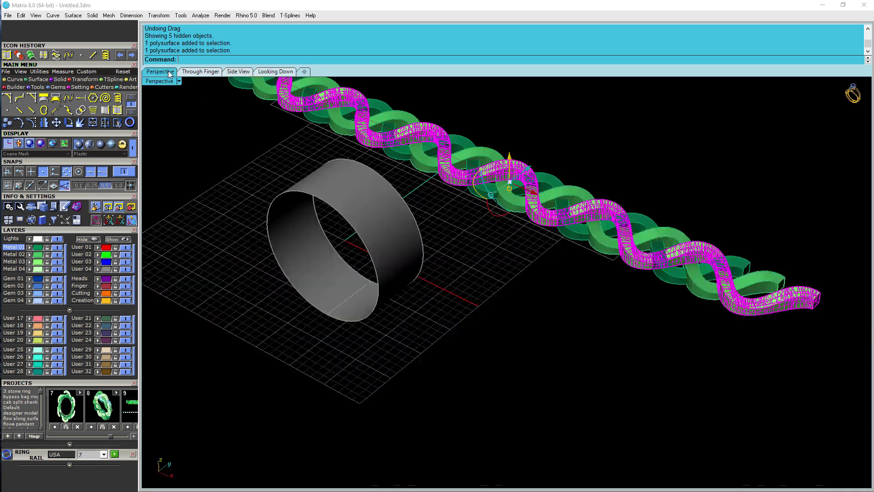
pyautogui.click(491, 131)
pyautogui.moveTo(481, 153); pyautogui.dragTo(489, 212, button='right')
pyautogui.scroll(2, 456, 231)
pyautogui.scroll(2, 456, 222)
pyautogui.click(458, 218)
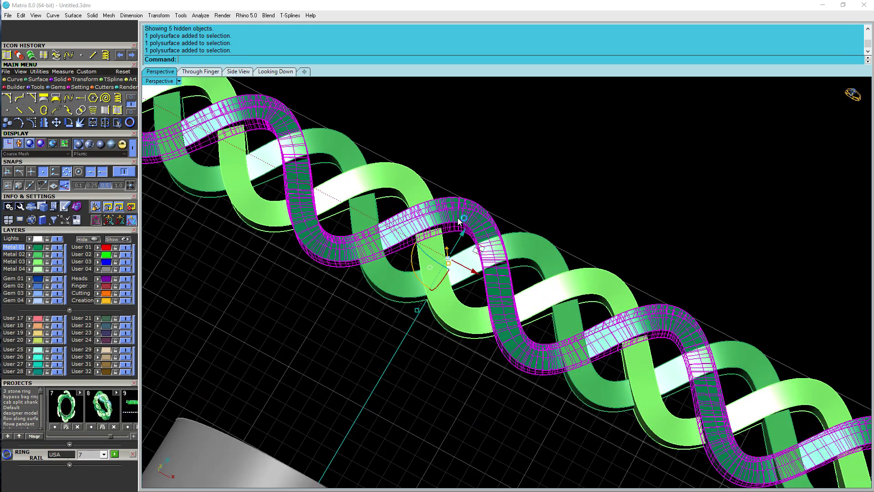
pyautogui.scroll(-4, 457, 217)
pyautogui.keyDown('shift'); pyautogui.moveTo(482, 257); pyautogui.dragTo(550, 357, button='right'); pyautogui.keyUp('shift')
pyautogui.click(551, 356)
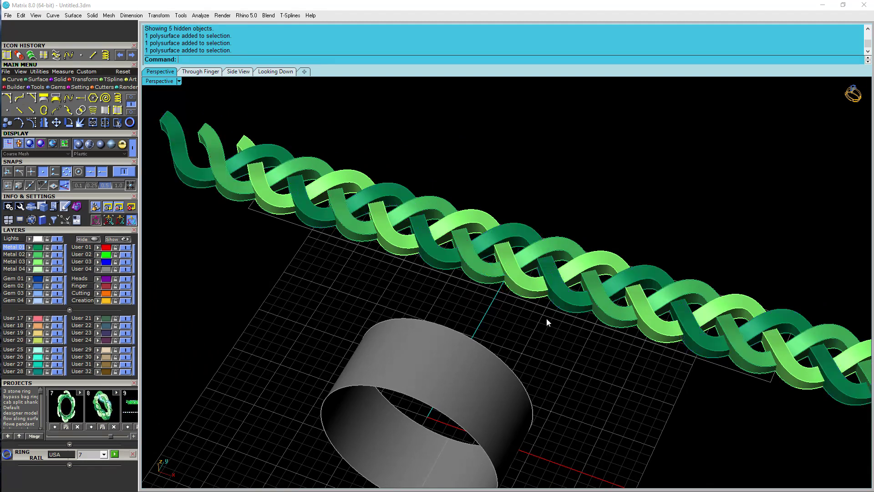
pyautogui.scroll(2, 504, 262)
pyautogui.click(505, 254)
pyautogui.click(481, 277)
pyautogui.click(522, 309)
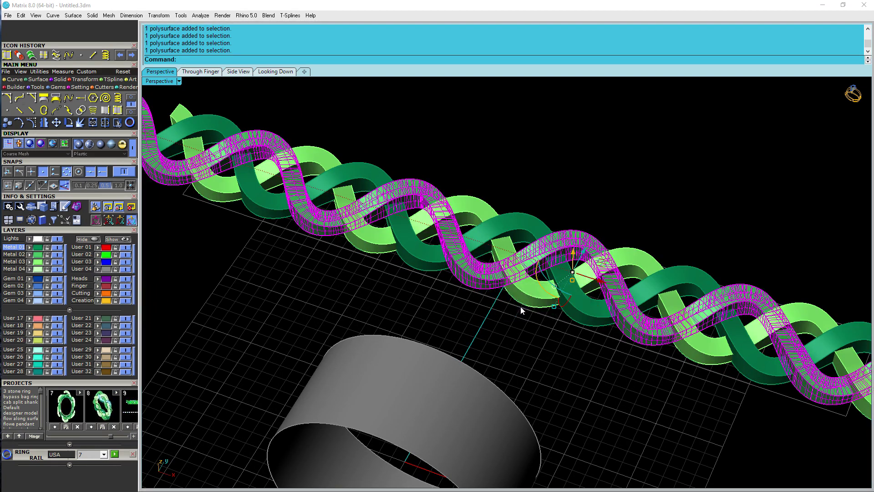
pyautogui.scroll(1, 520, 306)
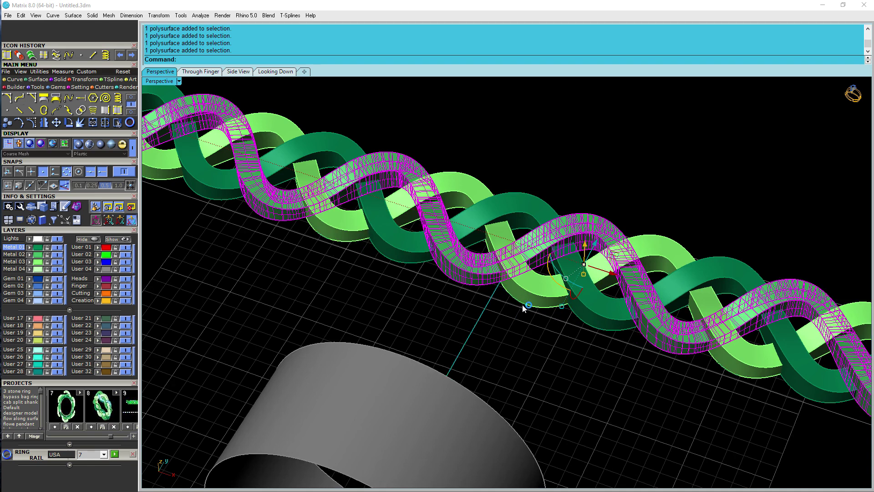
pyautogui.scroll(2, 520, 306)
pyautogui.moveTo(529, 308); pyautogui.dragTo(392, 187, button='right')
pyautogui.moveTo(508, 273); pyautogui.dragTo(504, 245, button='right')
# In Side View, draw a vertical line from the lower edge of the strand's inner opening to its base, and select only that line.
pyautogui.click(247, 74)
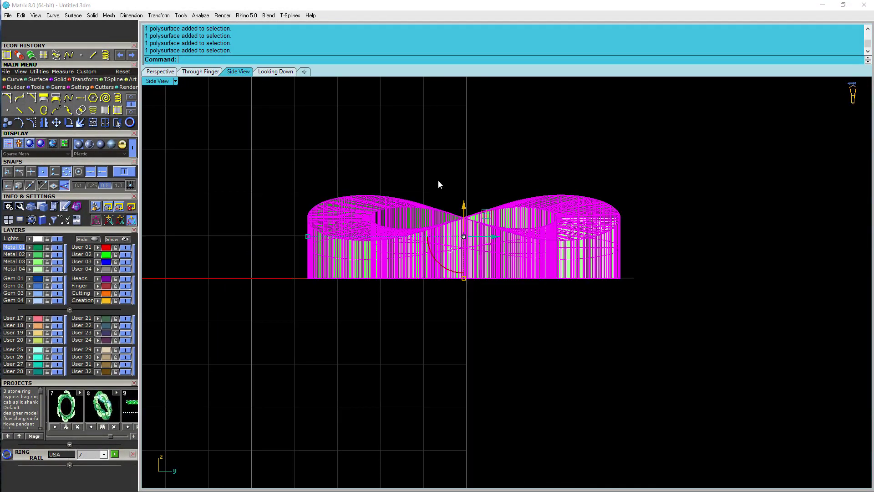
pyautogui.scroll(3, 438, 185)
pyautogui.moveTo(655, 234); pyautogui.dragTo(592, 245, button='right')
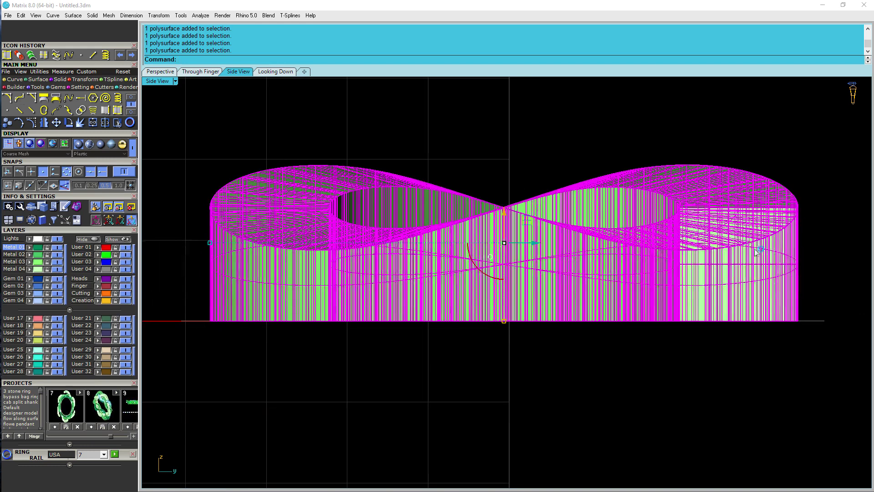
pyautogui.scroll(2, 218, 259)
pyautogui.moveTo(227, 262); pyautogui.dragTo(370, 272, button='right')
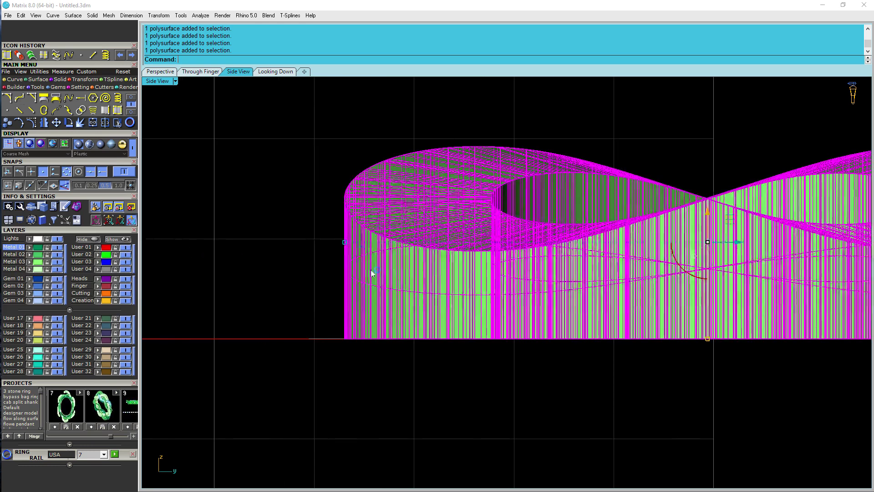
pyautogui.scroll(6, 367, 262)
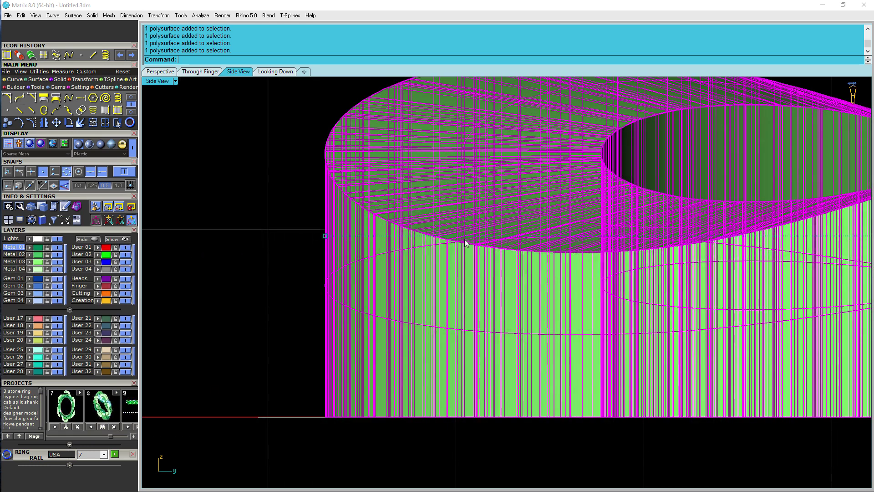
pyautogui.write('line')
pyautogui.press('Return')
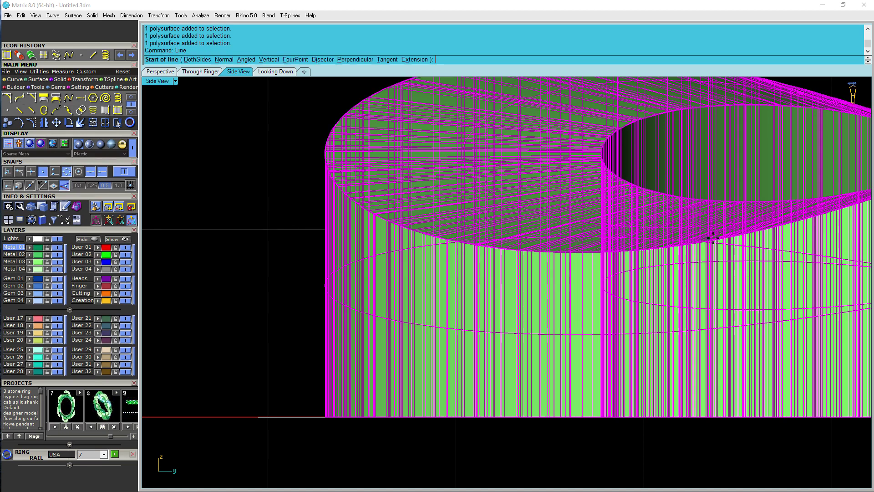
pyautogui.scroll(-4, 792, 204)
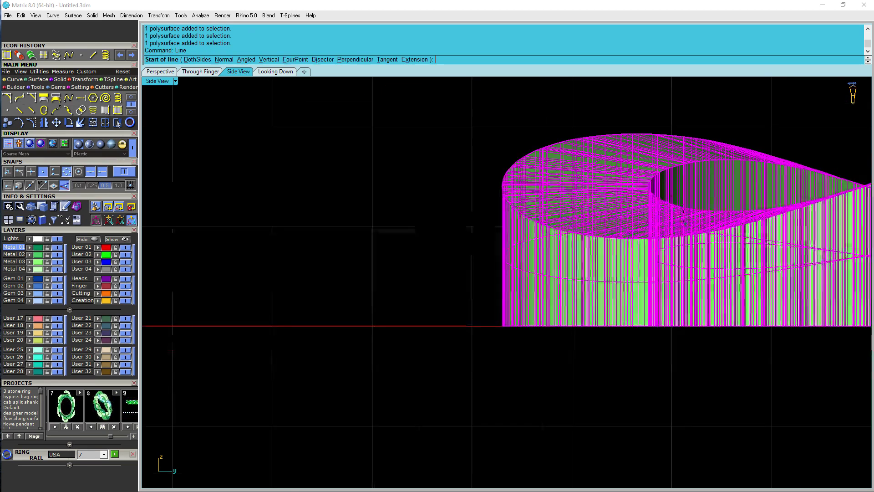
pyautogui.click(729, 210)
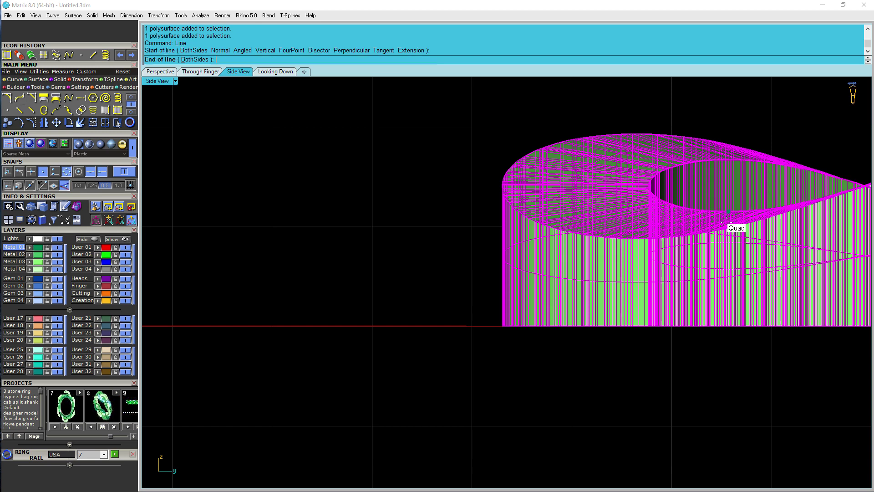
pyautogui.click(729, 325)
pyautogui.moveTo(686, 200); pyautogui.dragTo(757, 412)
pyautogui.keyDown('ctrl'); pyautogui.click(798, 268); pyautogui.keyUp('ctrl')
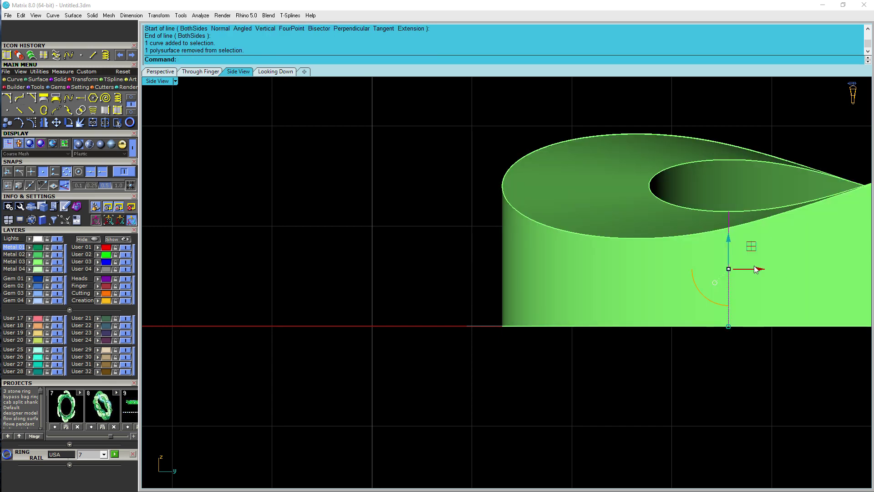
# Measure the strand's thickness along the vertical line with an aligned dimension, and delete the dimension.
pyautogui.write('DimA')
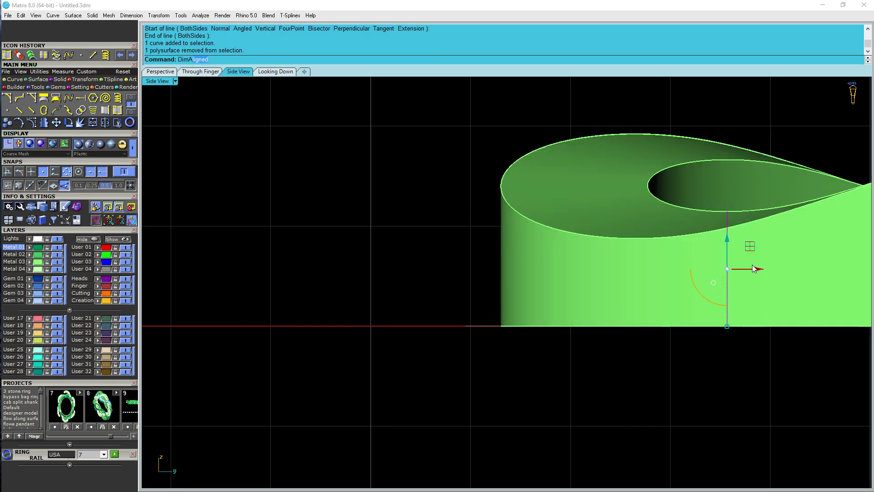
pyautogui.press('Return')
pyautogui.click(728, 212)
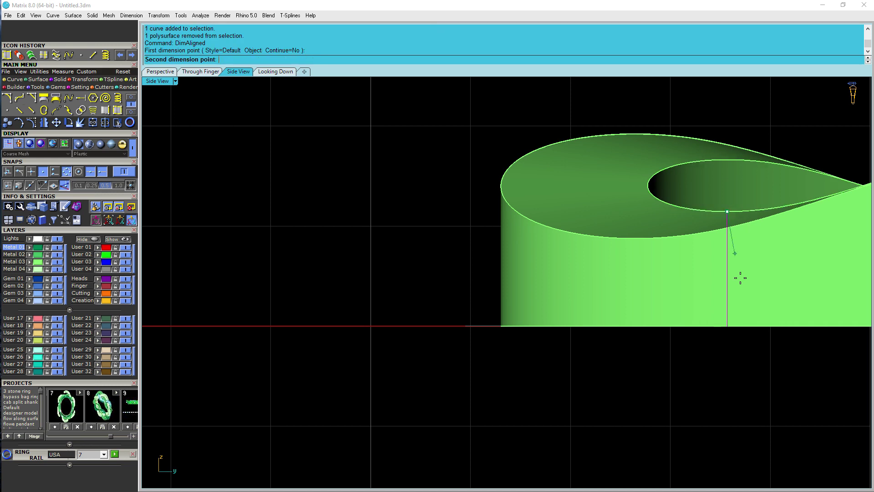
pyautogui.click(727, 325)
pyautogui.click(388, 259)
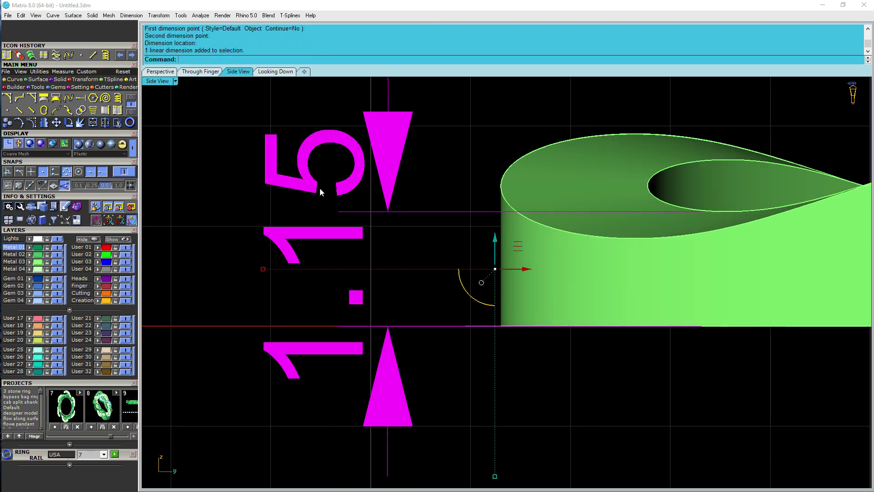
pyautogui.scroll(-3, 364, 205)
pyautogui.press('Delete')
# Highlight each strand in Perspective and examine up close where the strands overlap and intersect near the ring rail.
pyautogui.moveTo(585, 233); pyautogui.dragTo(523, 272, button='right')
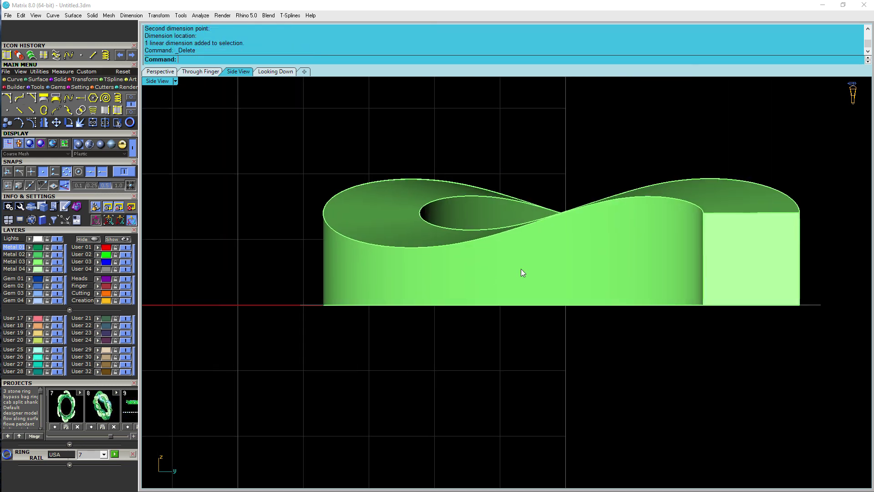
pyautogui.click(171, 73)
pyautogui.moveTo(500, 235); pyautogui.dragTo(555, 272, button='right')
pyautogui.click(698, 362)
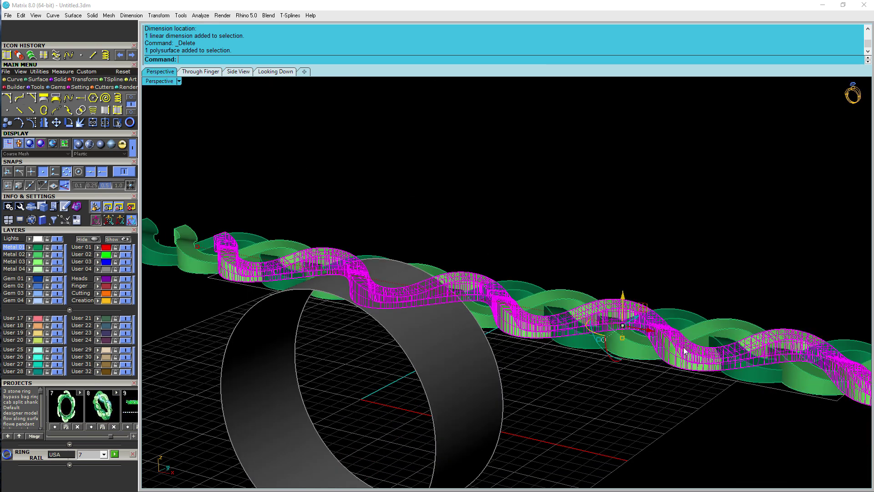
pyautogui.scroll(4, 644, 354)
pyautogui.click(548, 337)
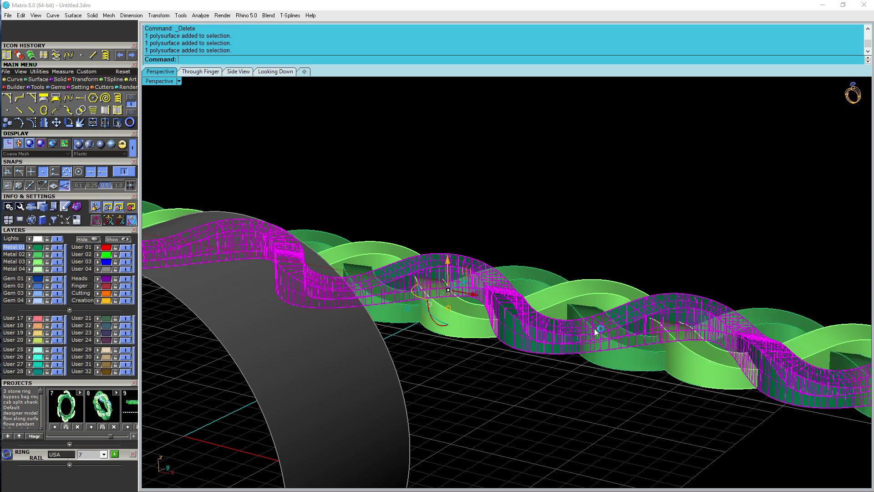
pyautogui.scroll(2, 568, 328)
pyautogui.moveTo(616, 340); pyautogui.dragTo(644, 366, button='right')
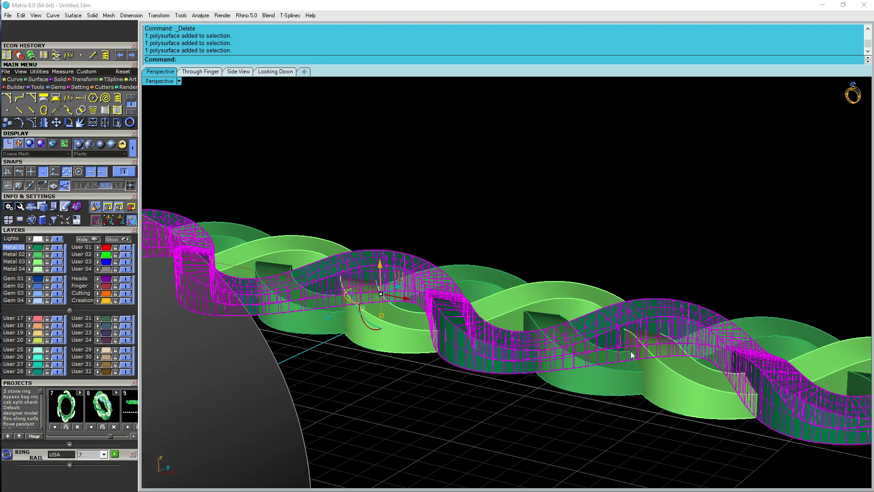
pyautogui.click(597, 363)
pyautogui.click(630, 386)
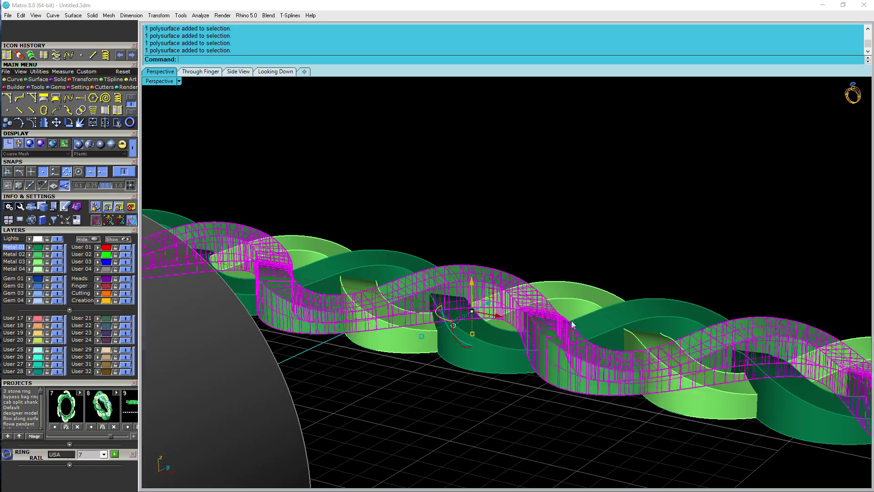
pyautogui.scroll(2, 565, 325)
pyautogui.scroll(2, 565, 325)
pyautogui.moveTo(553, 342); pyautogui.dragTo(515, 335, button='right')
pyautogui.click(323, 362)
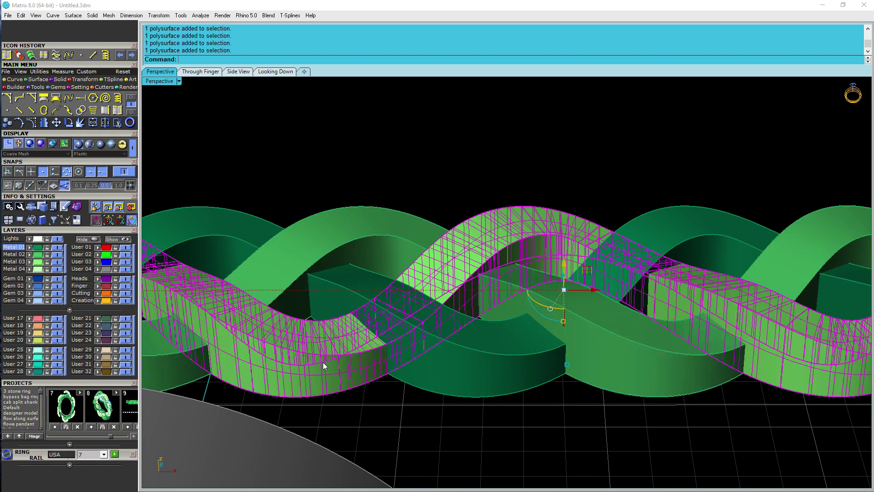
pyautogui.moveTo(323, 362); pyautogui.dragTo(473, 371, button='right')
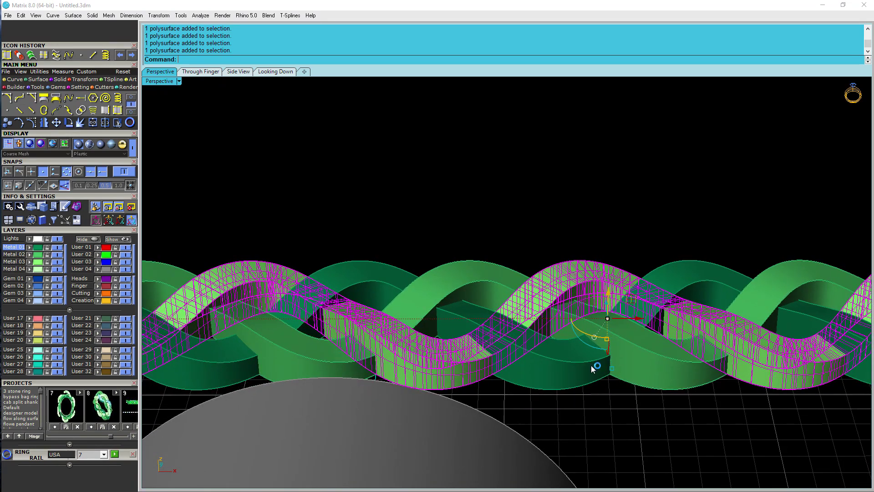
# Move the lightest green strand to the Metal 02 layer and the medium green strand to the Metal 04 layer.
pyautogui.click(654, 371)
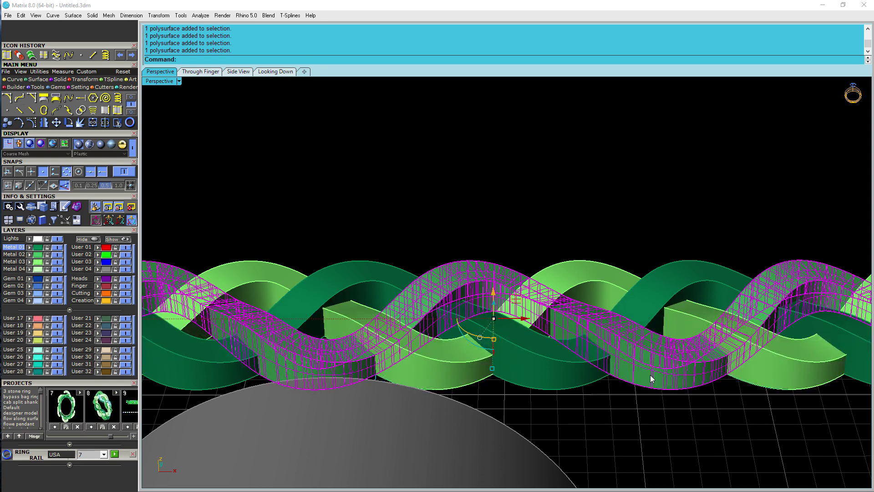
pyautogui.click(492, 376)
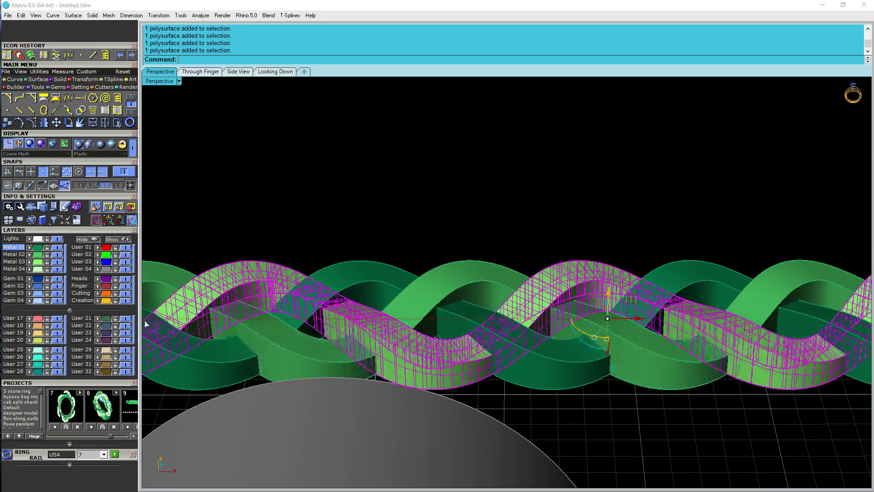
pyautogui.click(467, 293)
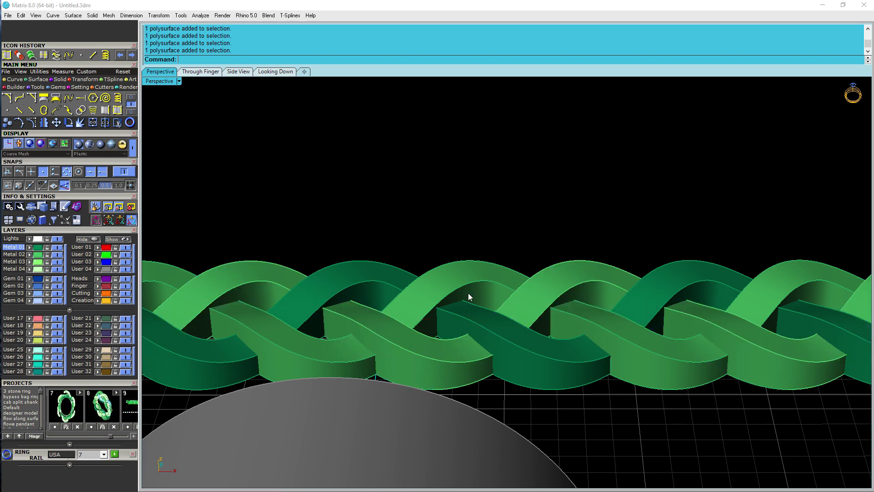
pyautogui.click(30, 269)
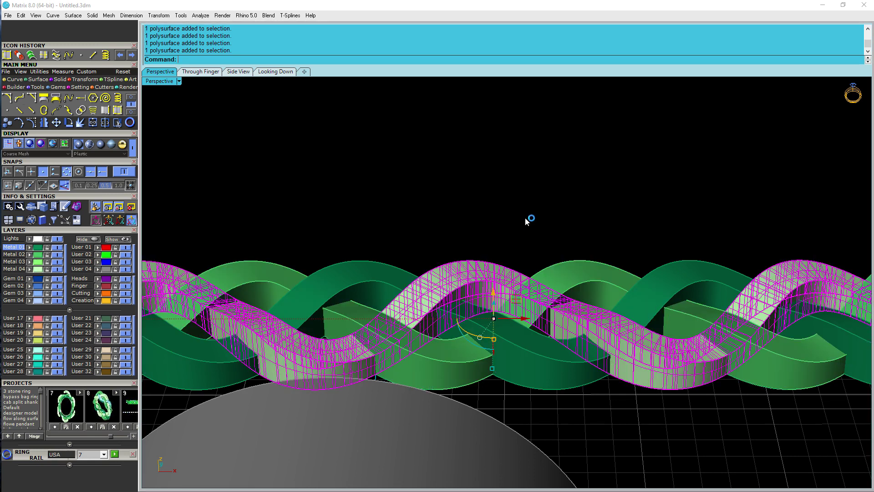
# Isolate the Metal 04 and Metal 02 strands by hiding all other objects, and view them in Looking Down.
pyautogui.click(630, 357)
pyautogui.keyDown('shift'); pyautogui.click(543, 372); pyautogui.keyUp('shift')
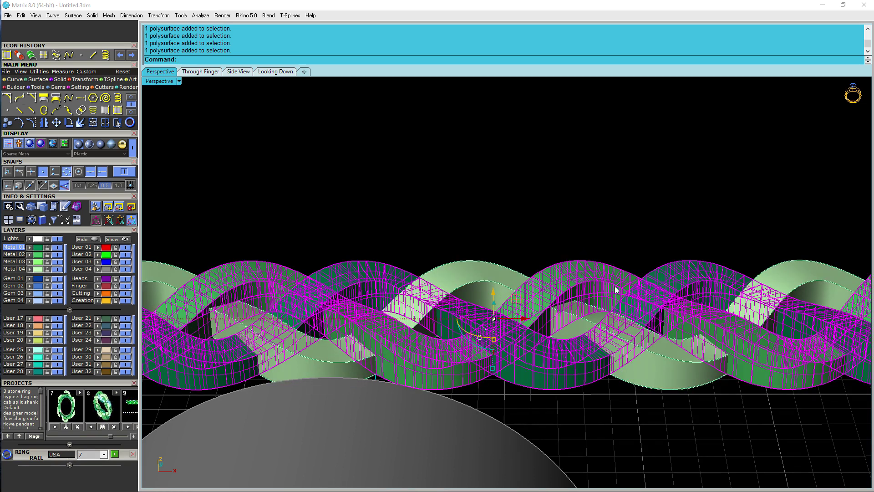
pyautogui.click(692, 379)
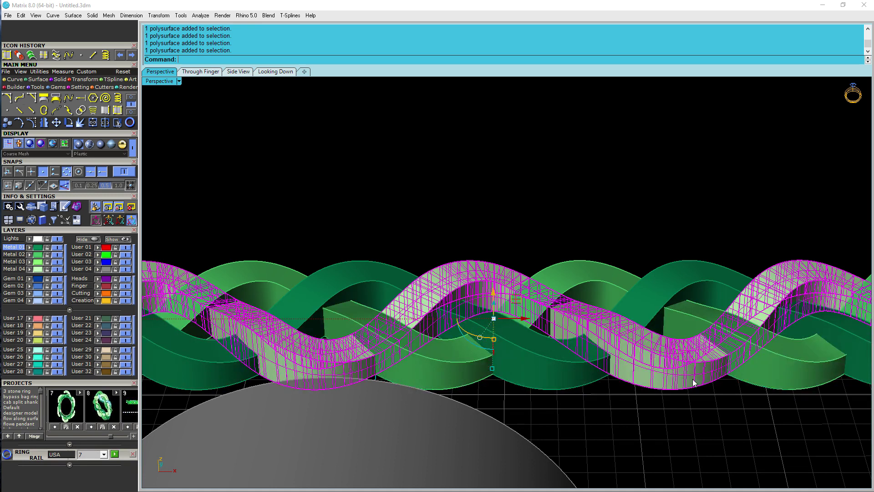
pyautogui.keyDown('shift'); pyautogui.click(181, 287); pyautogui.keyUp('shift')
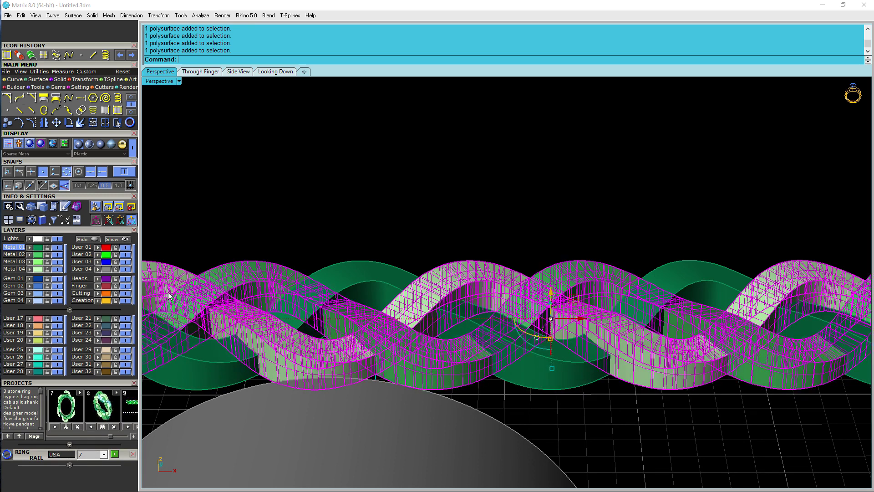
pyautogui.click(83, 240)
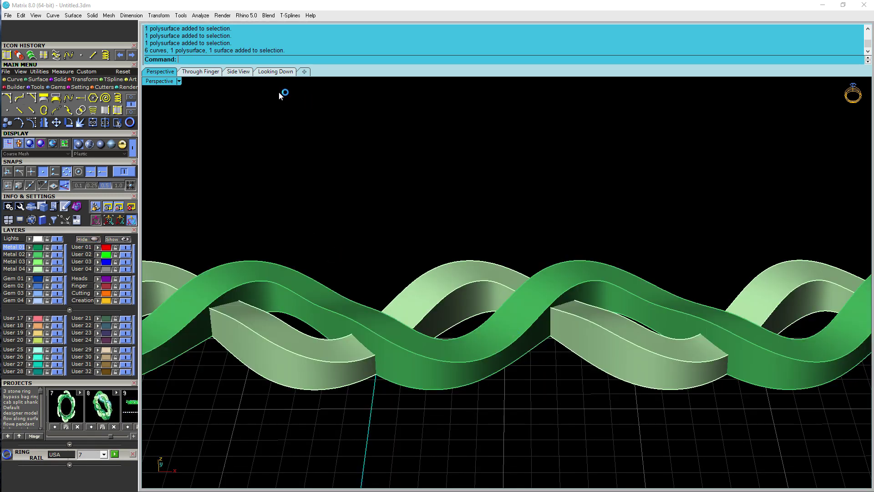
pyautogui.click(278, 71)
pyautogui.moveTo(524, 267); pyautogui.dragTo(507, 284, button='right')
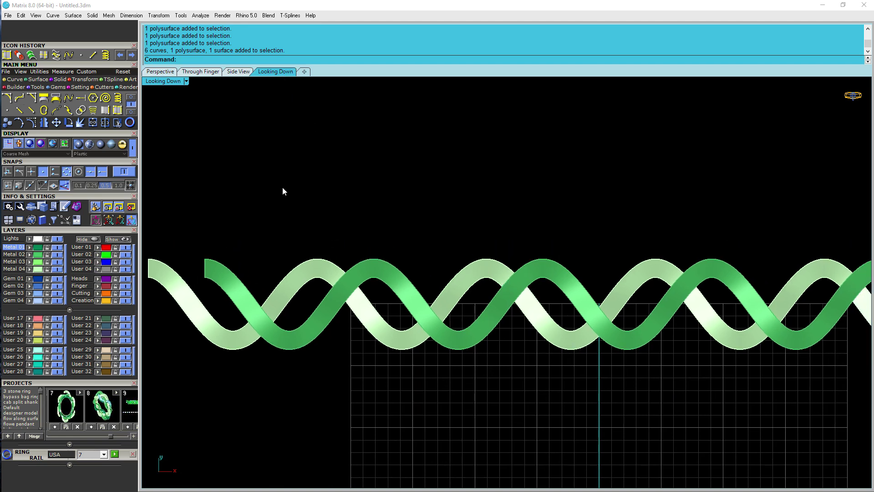
# Cap the open ends of the lightest green and medium green strands in the Perspective view.
pyautogui.scroll(-2, 283, 187)
pyautogui.click(160, 72)
pyautogui.moveTo(223, 130); pyautogui.dragTo(633, 279, button='right')
pyautogui.scroll(-4, 599, 244)
pyautogui.scroll(5, 632, 268)
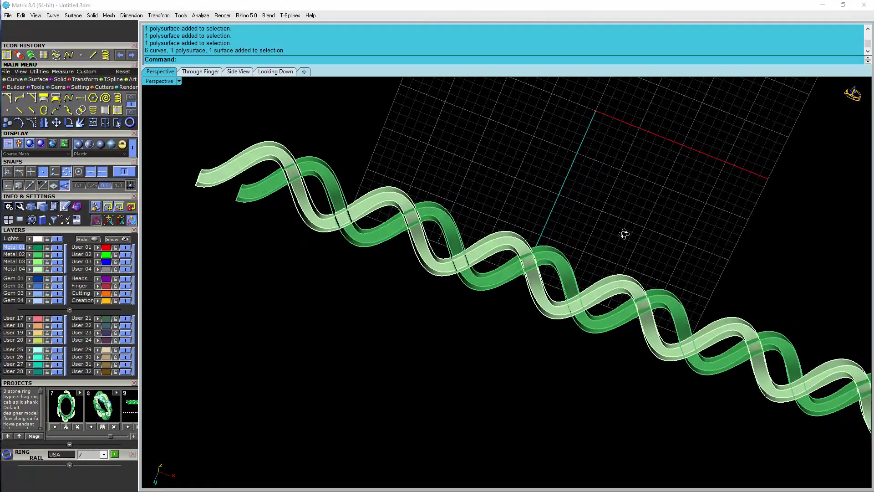
pyautogui.click(635, 281)
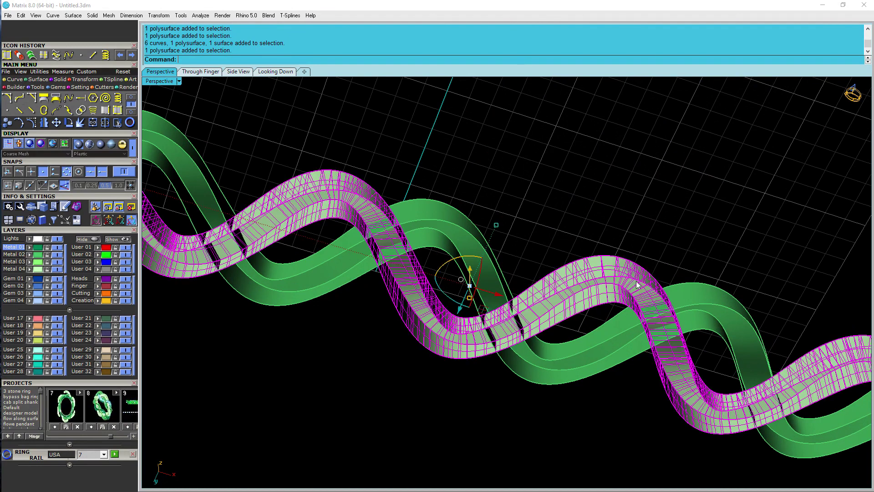
pyautogui.keyDown('shift'); pyautogui.click(714, 305); pyautogui.keyUp('shift')
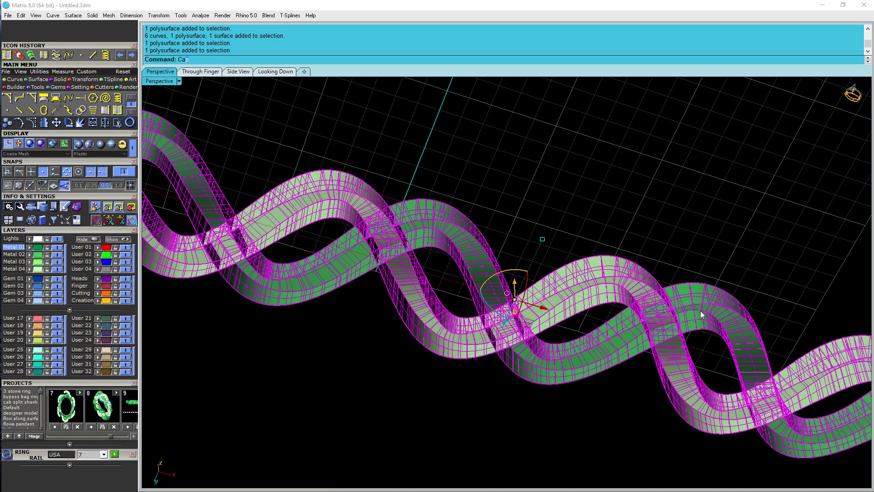
pyautogui.press('Return')
pyautogui.moveTo(690, 258)
pyautogui.mouseDown(button='right')
pyautogui.moveTo(643, 296)
pyautogui.moveTo(639, 236)
pyautogui.moveTo(542, 263)
pyautogui.moveTo(590, 304)
pyautogui.mouseUp(button='right')
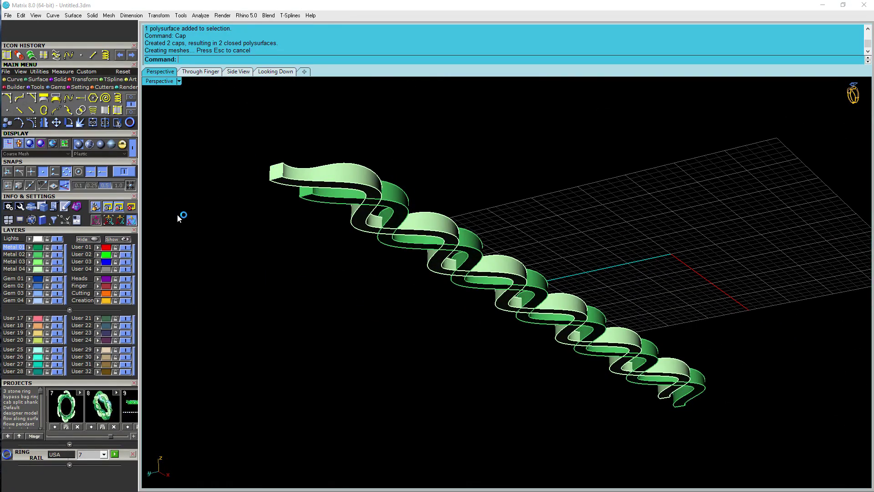
# Show all hidden objects and cap the open ends of the dark green strand.
pyautogui.click(124, 239)
pyautogui.moveTo(289, 247); pyautogui.dragTo(302, 91, button='right')
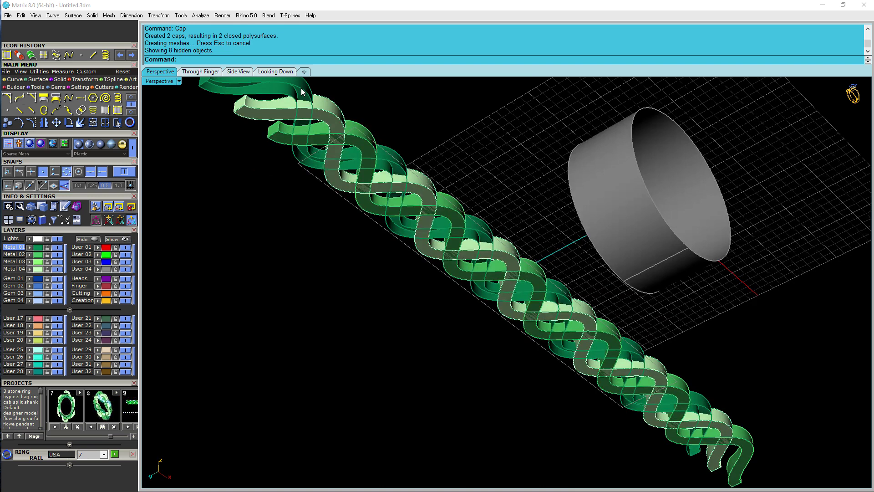
pyautogui.click(300, 91)
pyautogui.click(365, 119)
pyautogui.write('Cap')
pyautogui.press('Return')
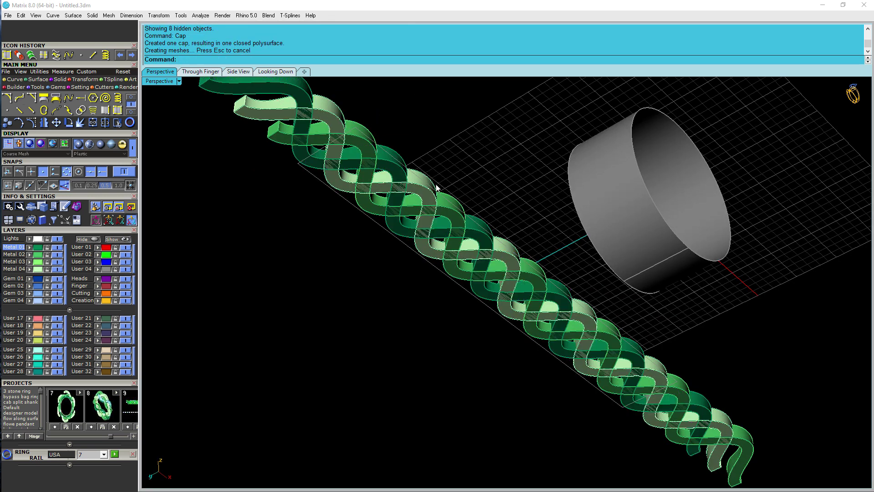
# Try lowering the medium green strand by 0.6, check it against the other strands, and undo the move.
pyautogui.scroll(5, 452, 217)
pyautogui.click(452, 217)
pyautogui.moveTo(477, 233); pyautogui.dragTo(609, 308, button='right')
pyautogui.click(646, 335)
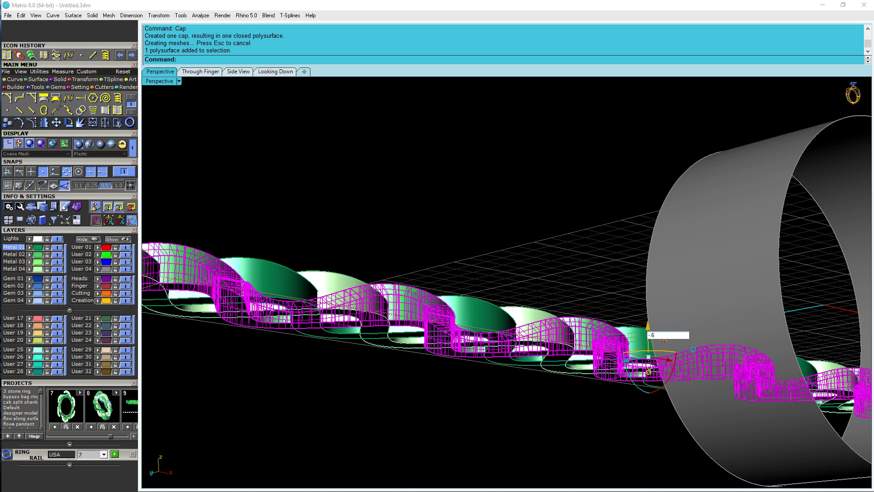
pyautogui.press('Return')
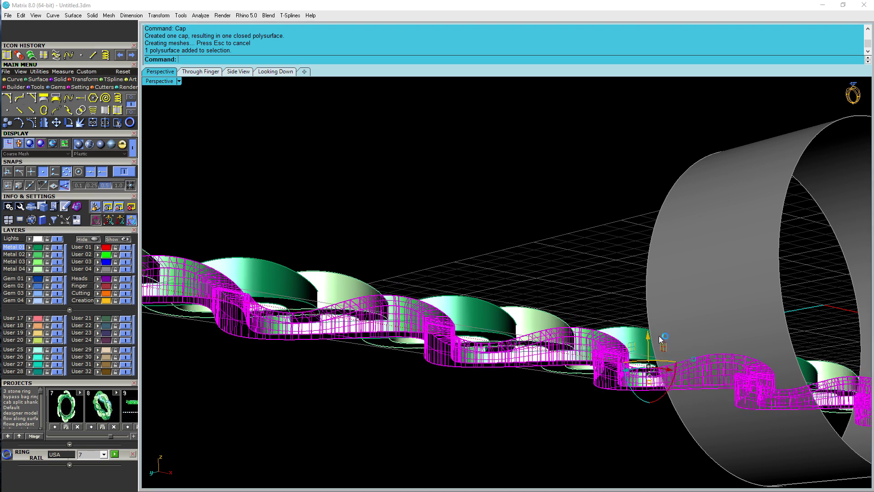
pyautogui.click(557, 282)
pyautogui.moveTo(576, 295); pyautogui.dragTo(552, 316, button='right')
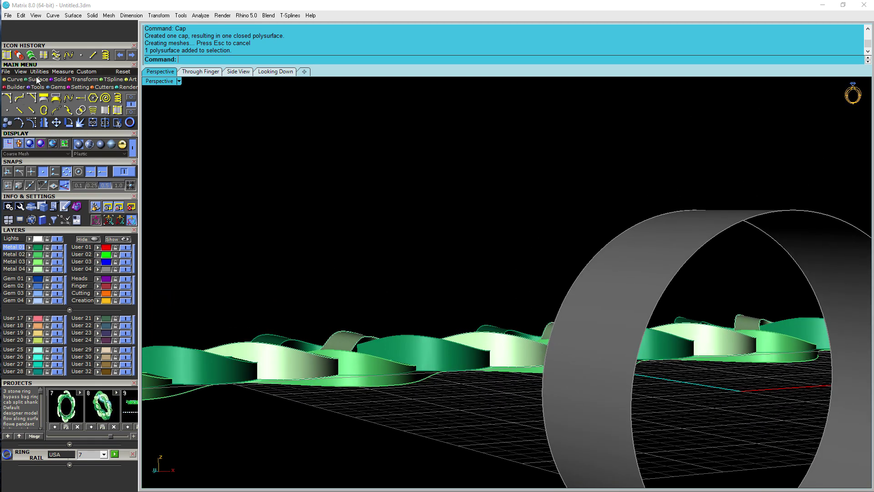
pyautogui.hotkey('ctrl', 'z')
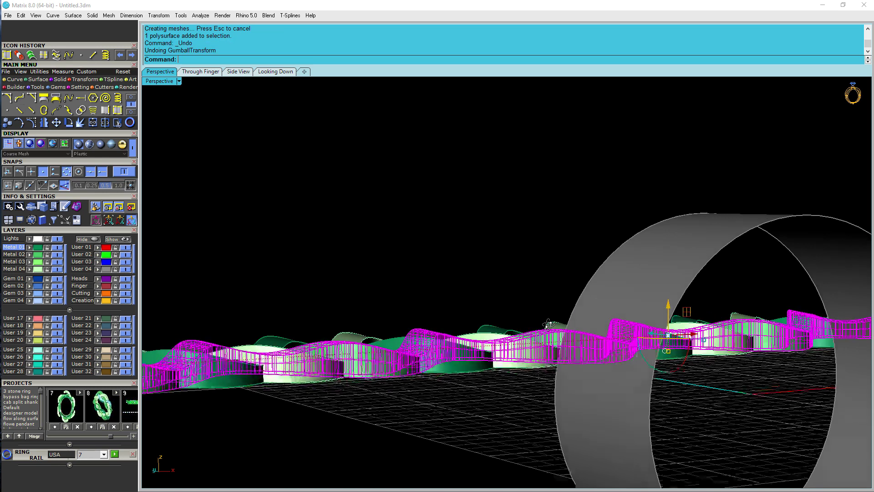
# Lower the medium green strand vertically by 0.5 with the gumball.
pyautogui.moveTo(580, 302); pyautogui.dragTo(610, 342, button='right')
pyautogui.click(655, 314)
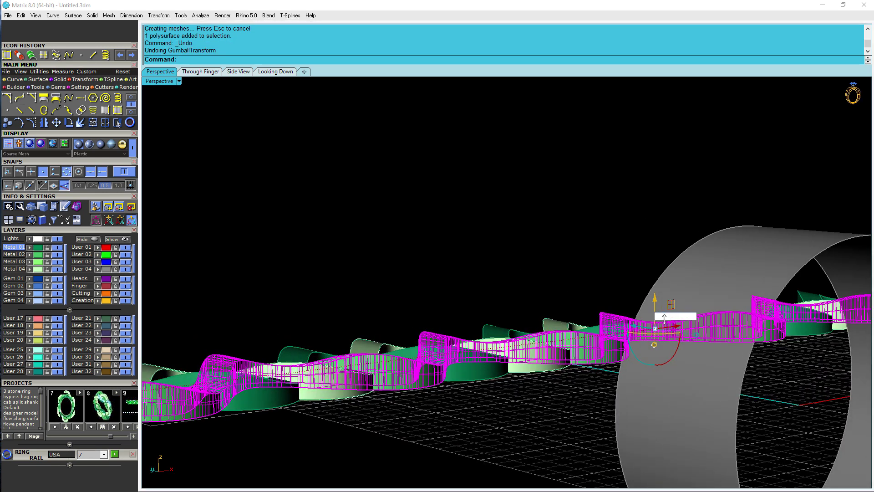
pyautogui.write('-.5')
pyautogui.press('Return')
pyautogui.click(427, 269)
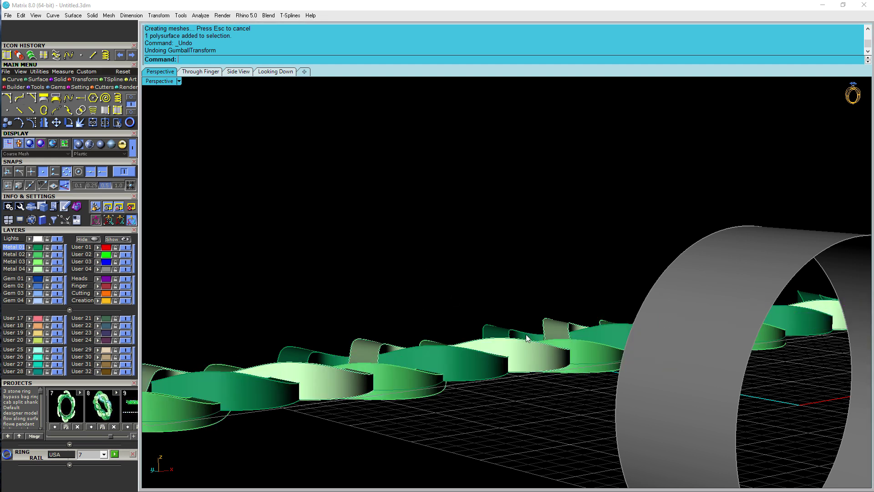
pyautogui.moveTo(526, 334); pyautogui.dragTo(520, 344, button='right')
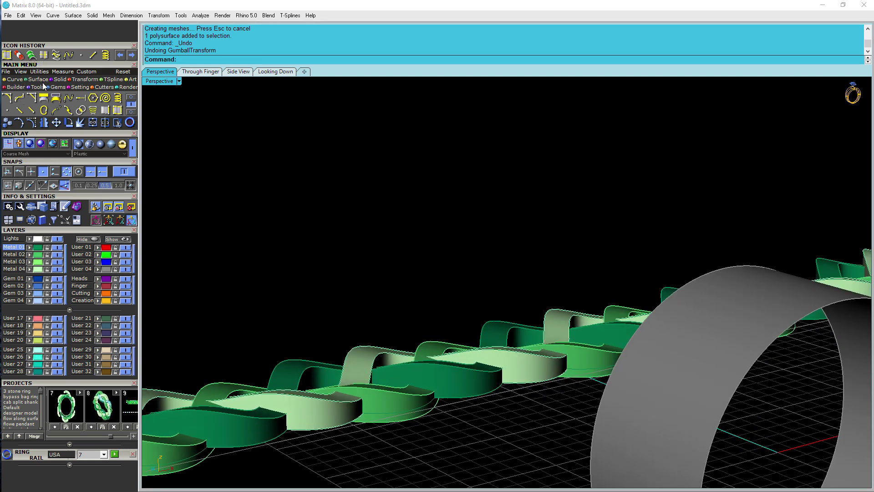
# Subtract the medium green strand from the dark green strand with Boolean Difference, keeping the cutting strand with DeleteInput=No.
pyautogui.click(59, 79)
pyautogui.click(19, 98)
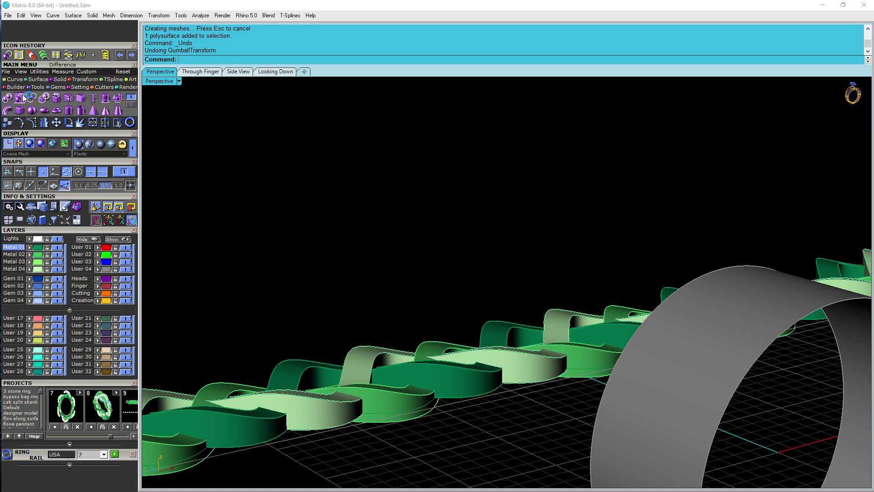
pyautogui.click(456, 381)
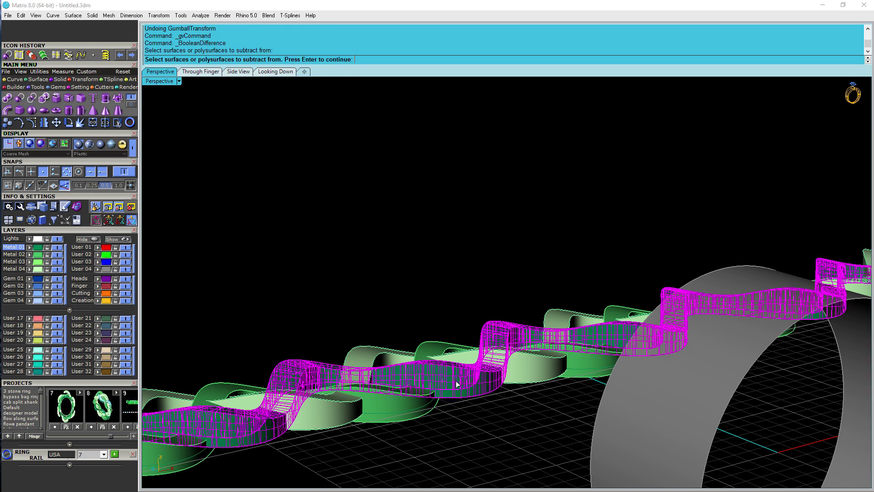
pyautogui.press('Return')
pyautogui.click(392, 403)
pyautogui.press('Return')
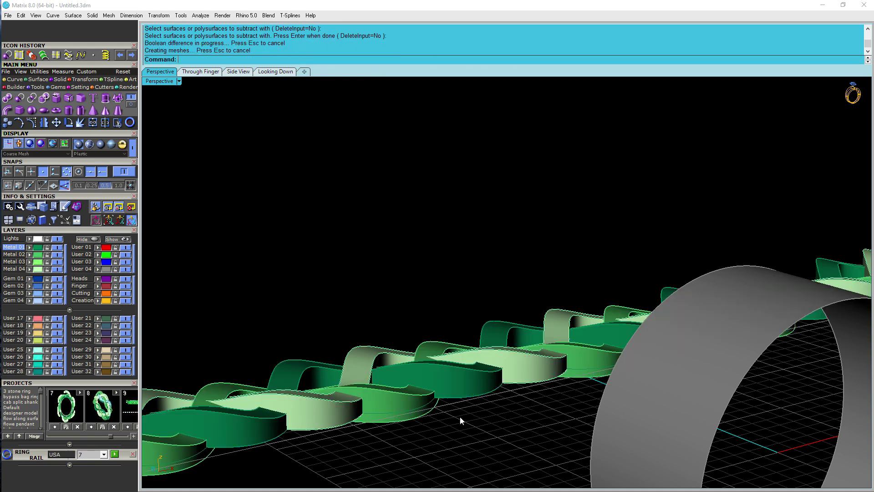
# Raise the medium green strand vertically by 0.5 with the gumball.
pyautogui.click(392, 402)
pyautogui.press('Escape')
pyautogui.moveTo(501, 406); pyautogui.dragTo(444, 358, button='right')
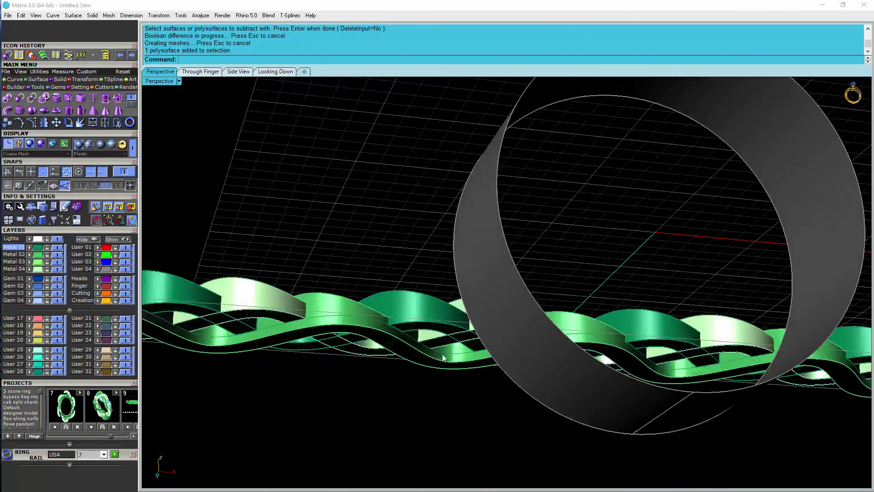
pyautogui.click(408, 351)
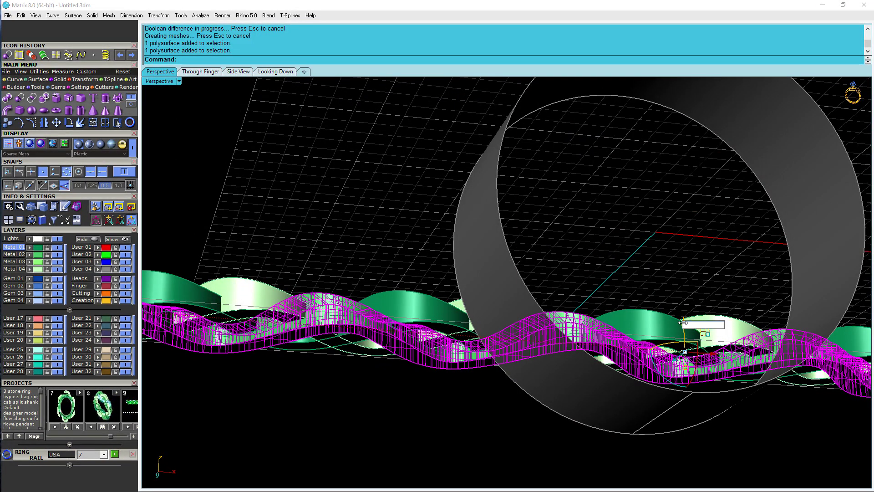
pyautogui.write('.5')
pyautogui.press('Return')
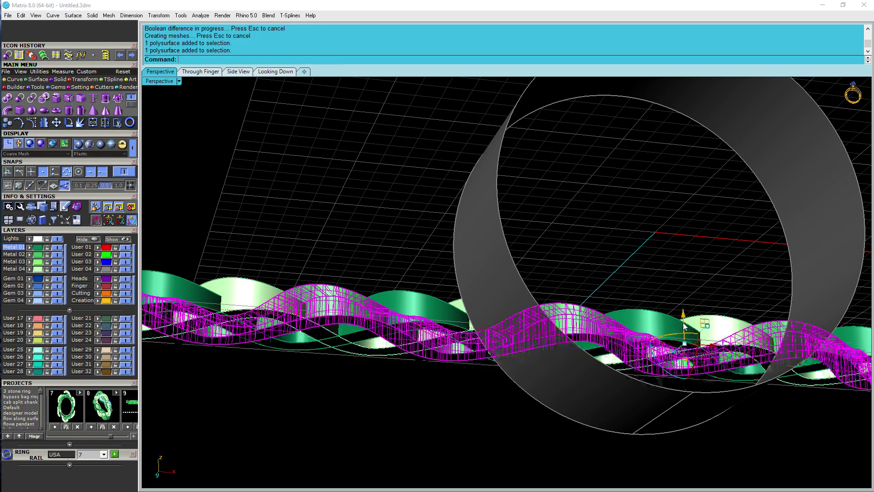
# Examine up close how the medium green strand fits where it crosses the notched dark green strand.
pyautogui.click(648, 250)
pyautogui.moveTo(662, 253); pyautogui.dragTo(728, 336, button='right')
pyautogui.click(438, 437)
pyautogui.scroll(6, 441, 421)
pyautogui.moveTo(444, 422)
pyautogui.mouseDown(button='right')
pyautogui.moveTo(496, 421)
pyautogui.moveTo(415, 407)
pyautogui.moveTo(441, 384)
pyautogui.moveTo(437, 408)
pyautogui.mouseUp(button='right')
pyautogui.click(461, 397)
pyautogui.click(348, 357)
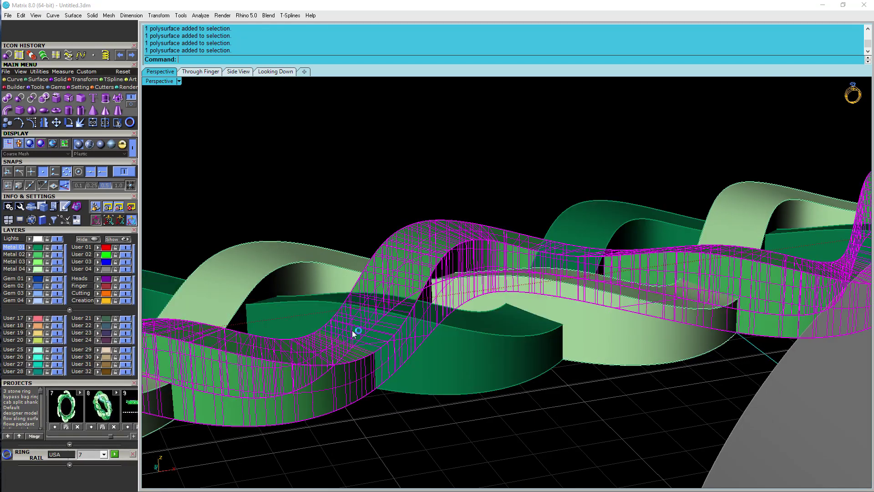
pyautogui.click(457, 433)
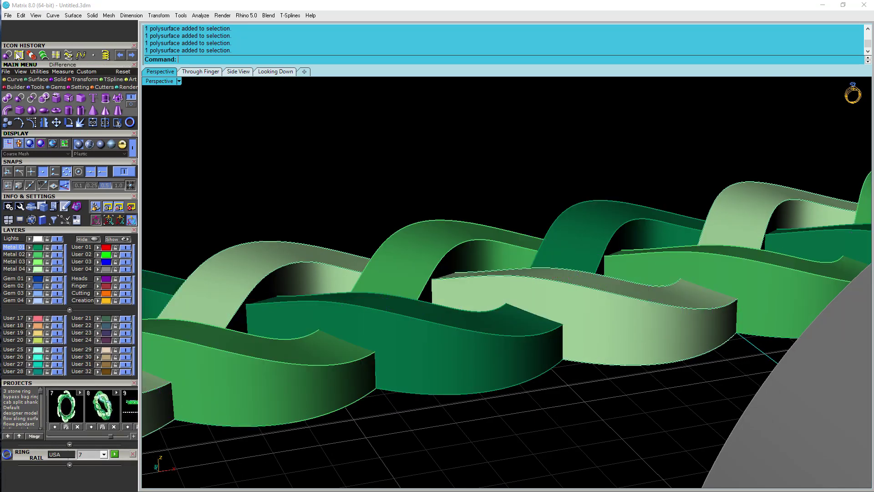
# Subtract the dark green strand from the medium green strand with Boolean Difference, keeping the cutting strand with DeleteInput=No.
pyautogui.click(10, 56)
pyautogui.click(377, 326)
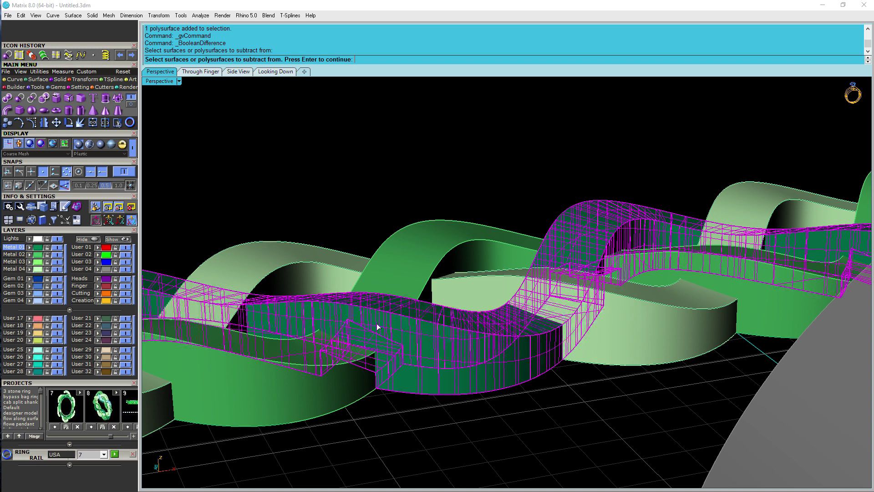
pyautogui.press('Escape')
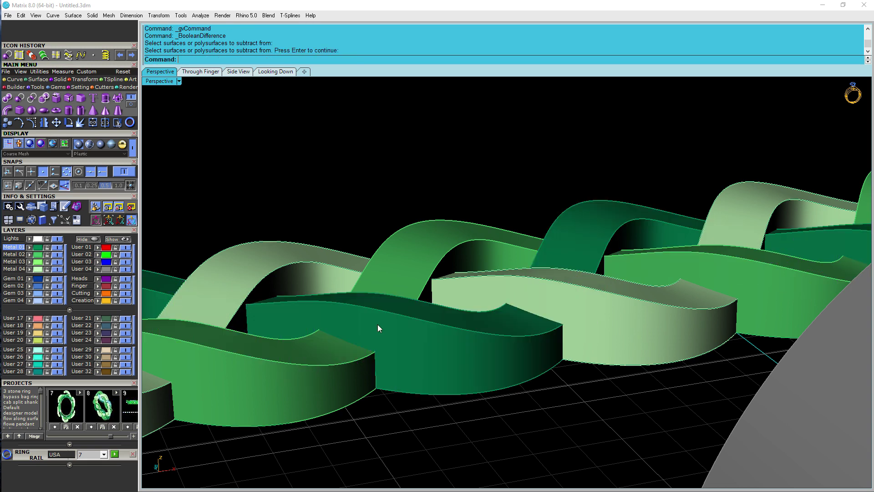
pyautogui.click(292, 387)
pyautogui.press('Return')
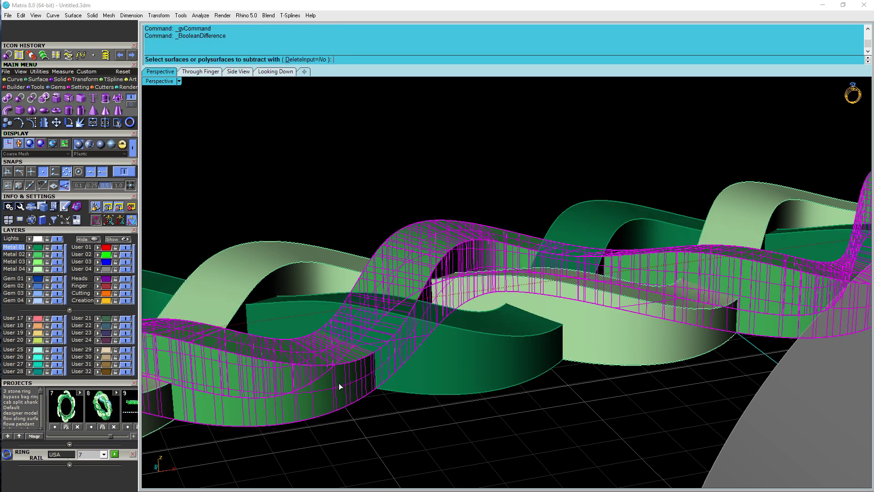
pyautogui.click(414, 350)
pyautogui.press('Return')
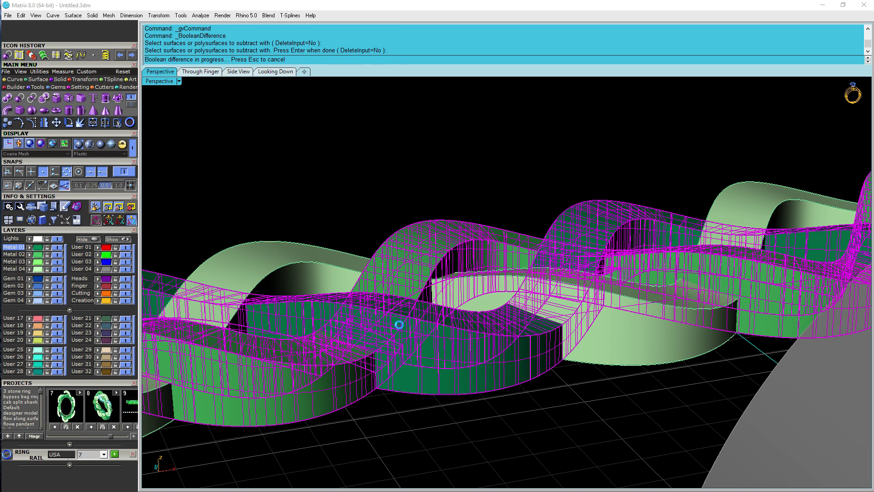
# Highlight the dark, medium and lightest green strands in turn and examine the notches and overlaps at their crossings.
pyautogui.click(412, 371)
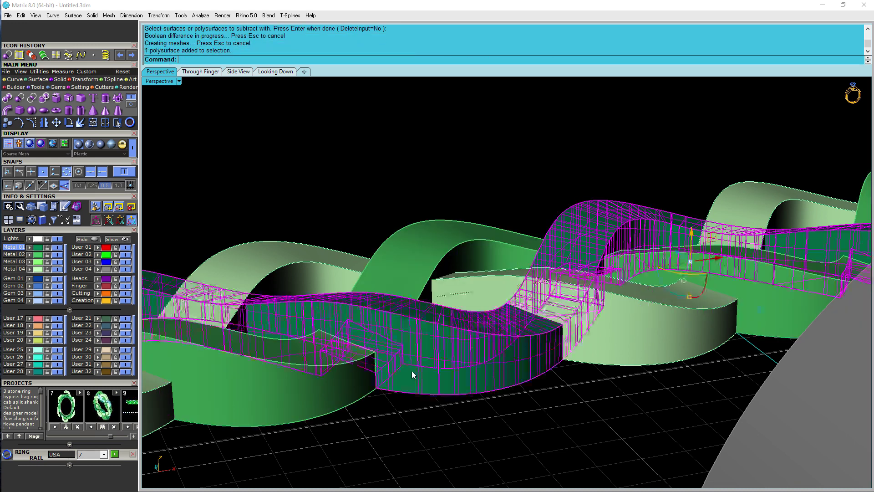
pyautogui.click(322, 376)
pyautogui.scroll(-2, 401, 399)
pyautogui.click(404, 399)
pyautogui.moveTo(415, 335); pyautogui.dragTo(507, 375, button='right')
pyautogui.click(466, 343)
pyautogui.moveTo(473, 343); pyautogui.dragTo(489, 258, button='right')
pyautogui.moveTo(394, 256); pyautogui.dragTo(423, 262, button='right')
pyautogui.click(488, 380)
pyautogui.moveTo(378, 348); pyautogui.dragTo(469, 388, button='right')
pyautogui.click(491, 387)
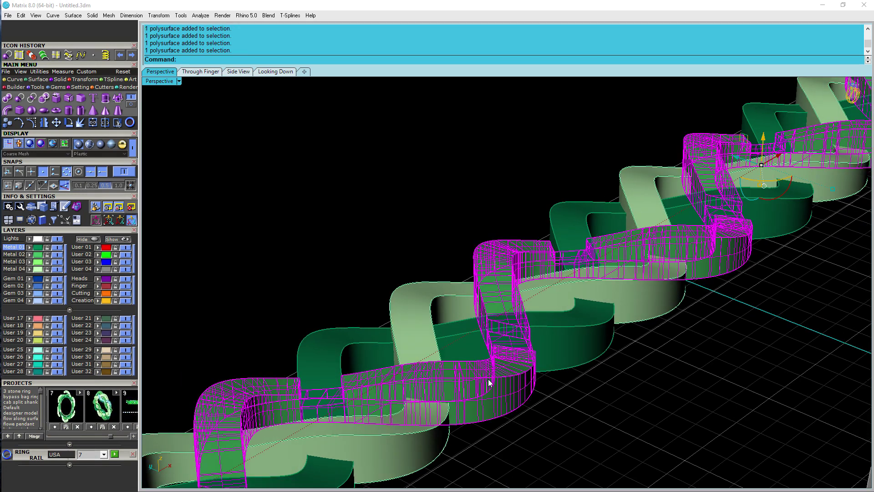
pyautogui.scroll(-2, 489, 383)
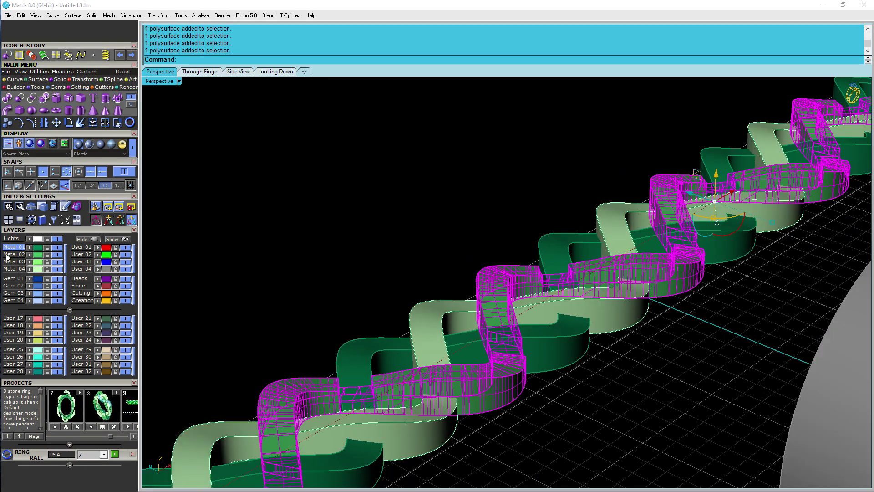
pyautogui.moveTo(624, 311); pyautogui.dragTo(601, 339, button='right')
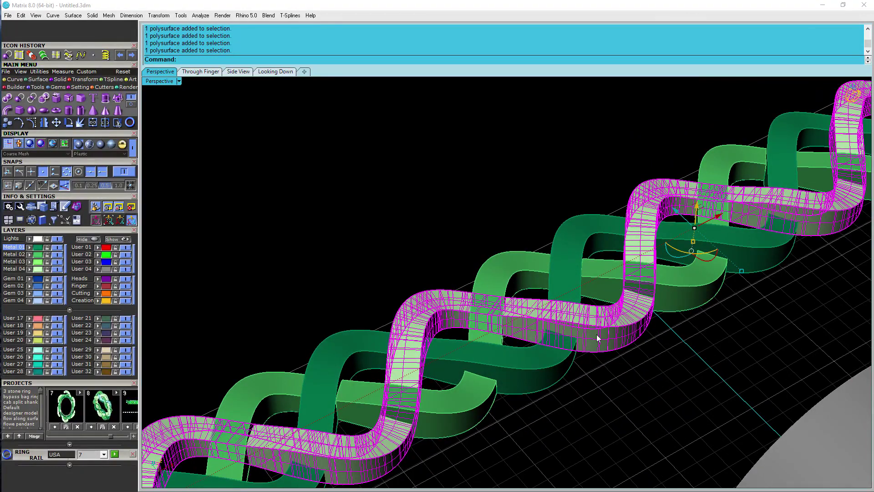
pyautogui.moveTo(692, 373); pyautogui.dragTo(597, 370, button='right')
pyautogui.click(611, 389)
# Lower the dark green strand vertically by 0.5 with the gumball.
pyautogui.click(508, 379)
pyautogui.moveTo(537, 385); pyautogui.dragTo(585, 340, button='right')
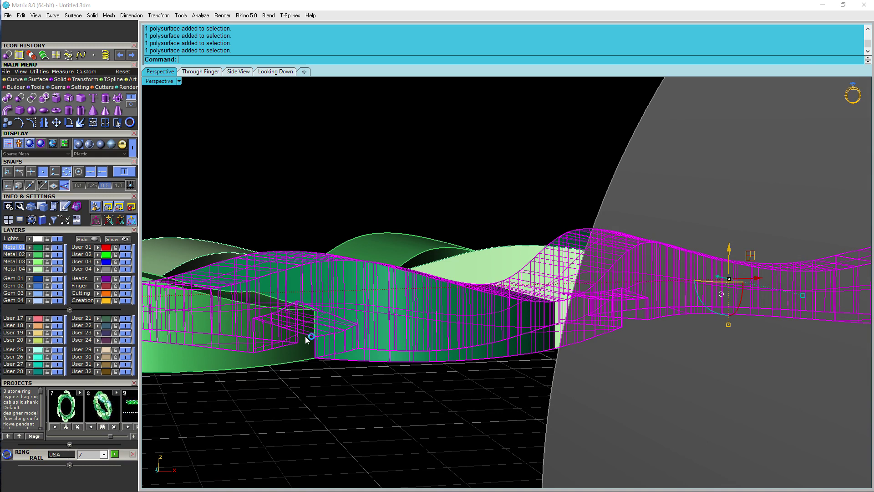
pyautogui.moveTo(391, 355); pyautogui.dragTo(422, 338, button='right')
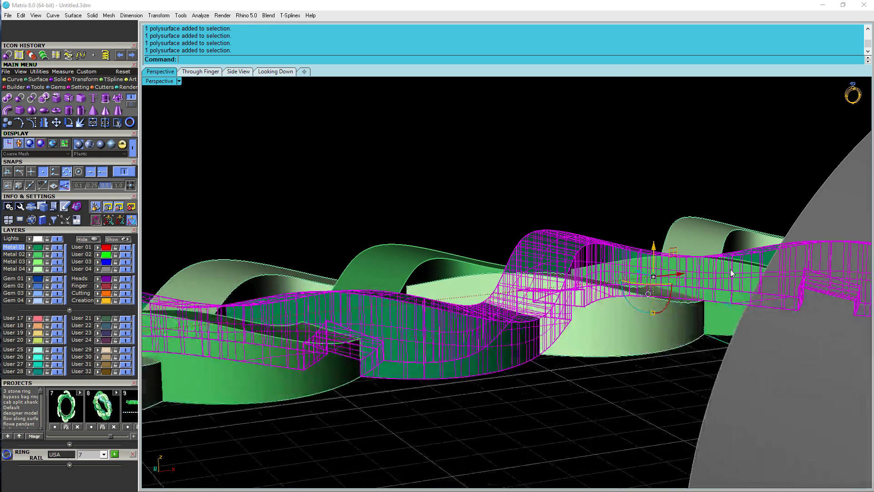
pyautogui.click(653, 249)
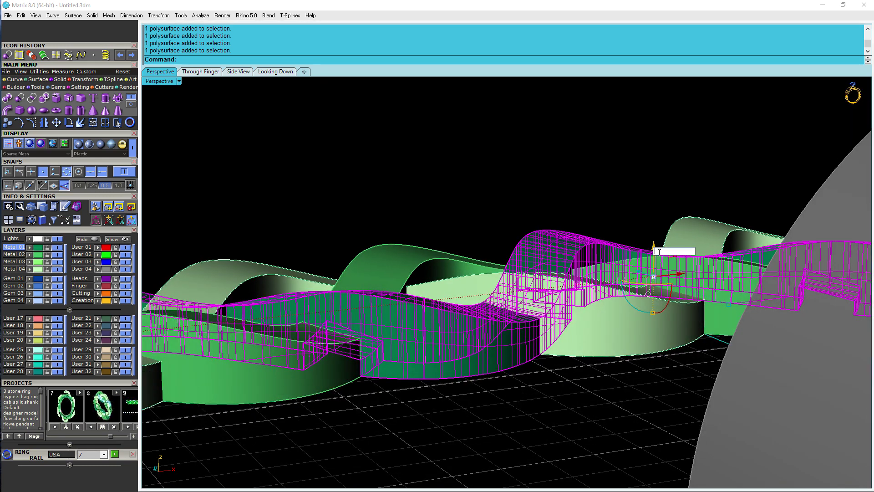
pyautogui.moveTo(559, 295); pyautogui.dragTo(551, 297, button='right')
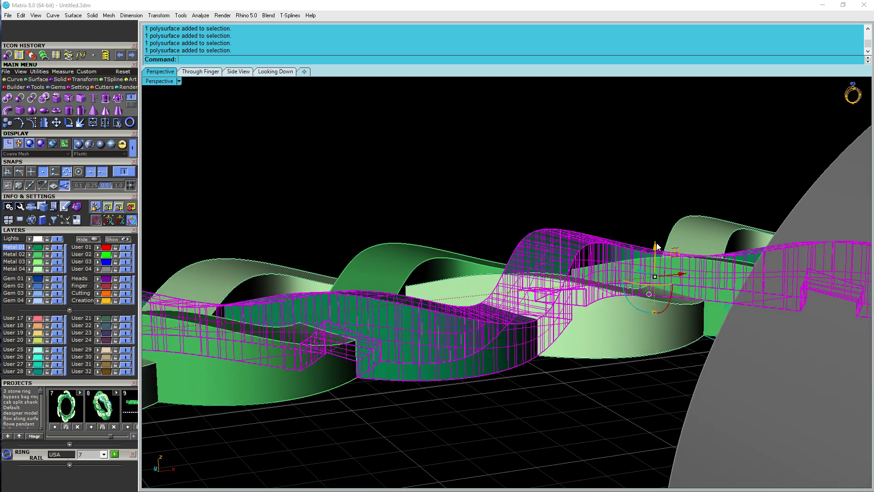
pyautogui.click(656, 245)
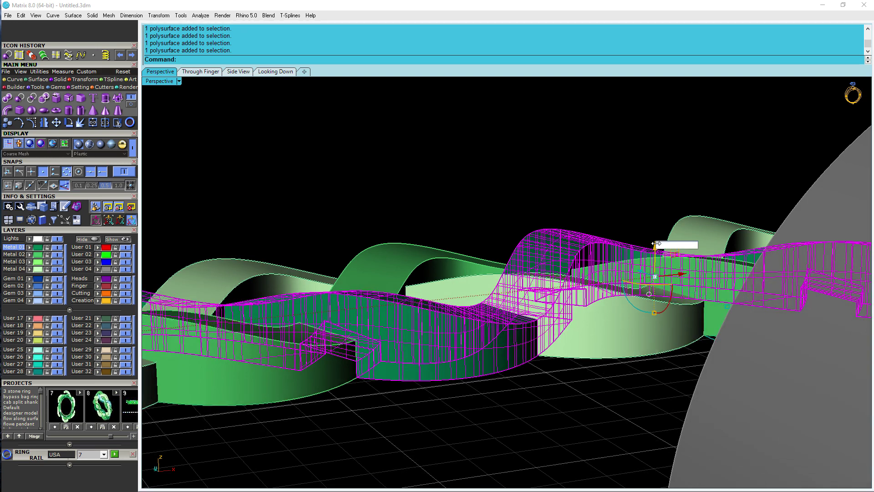
pyautogui.write('-5')
pyautogui.press('Return')
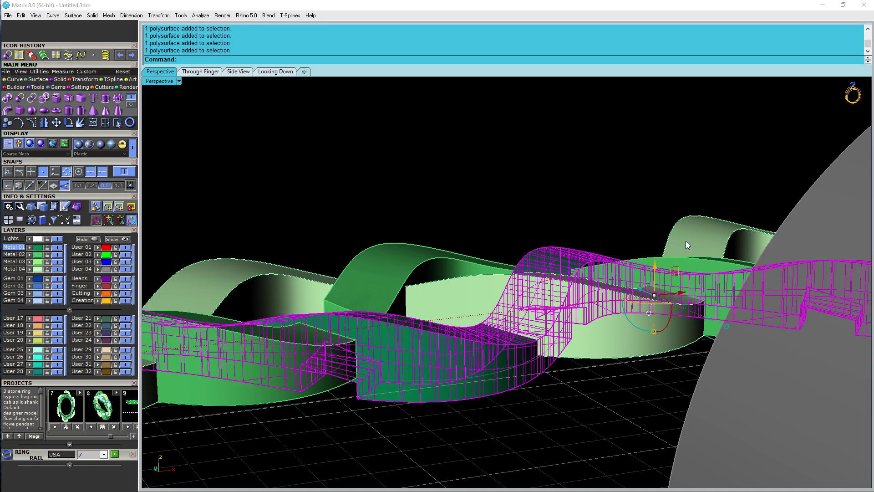
# Subtract the lightest green strand from the dark green strand with Boolean Difference, keeping the cutting strand with DeleteInput=No.
pyautogui.click(586, 427)
pyautogui.moveTo(620, 374); pyautogui.dragTo(630, 380, button='right')
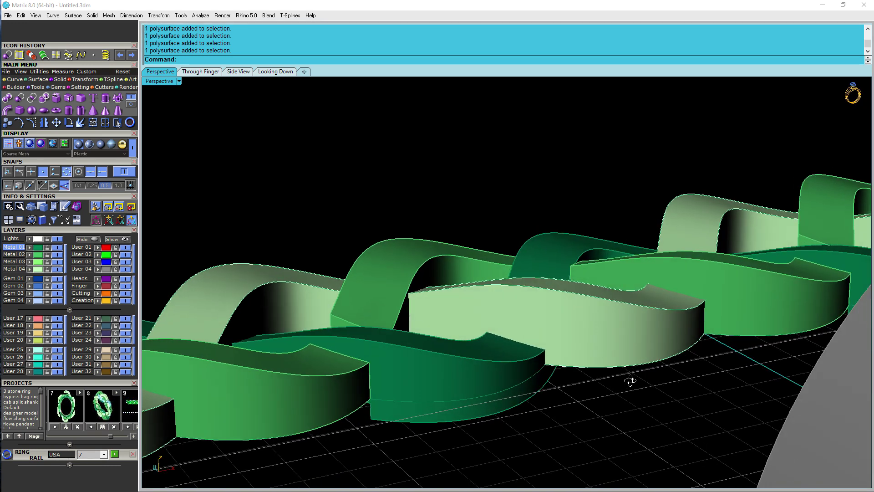
pyautogui.click(7, 55)
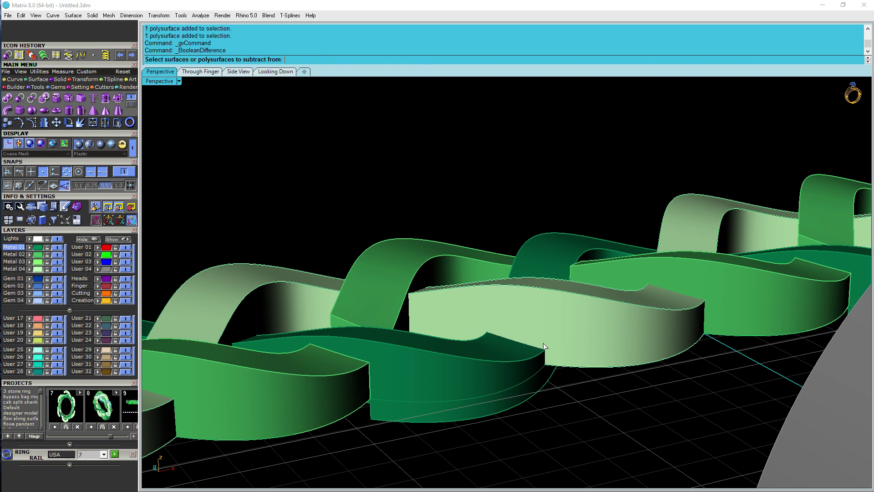
pyautogui.click(503, 363)
pyautogui.press('Return')
pyautogui.click(570, 336)
pyautogui.press('Return')
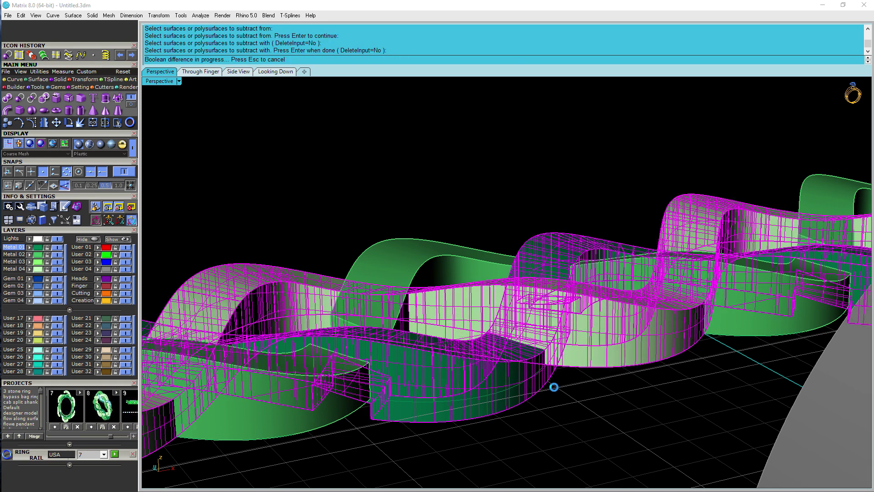
# Raise the notched dark green strand vertically by 0.5 with the gumball.
pyautogui.click(522, 364)
pyautogui.click(599, 331)
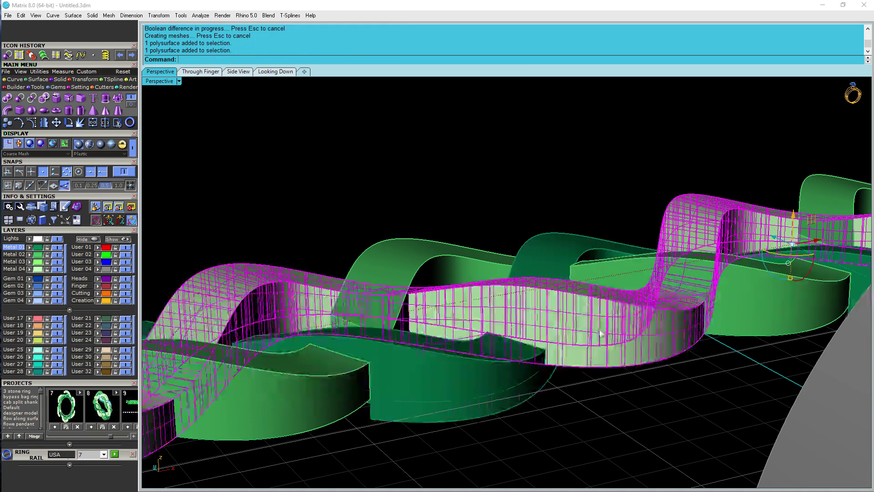
pyautogui.moveTo(706, 377); pyautogui.dragTo(702, 402, button='right')
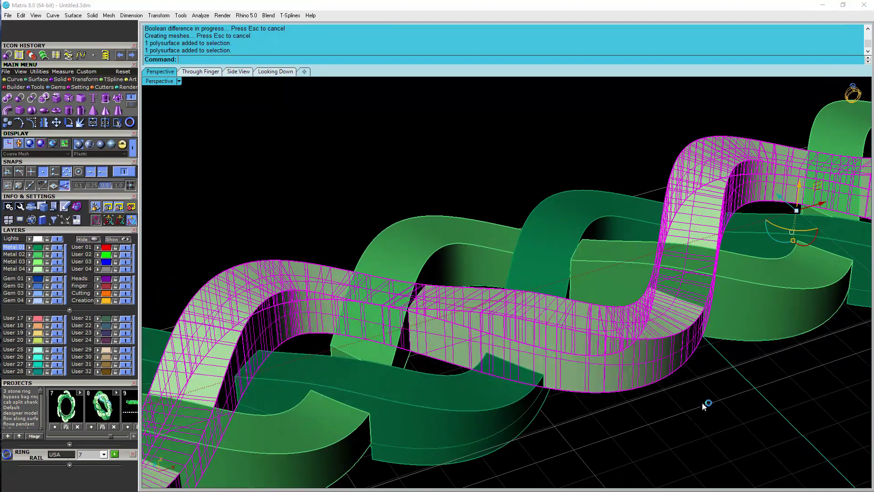
pyautogui.click(703, 405)
pyautogui.click(516, 404)
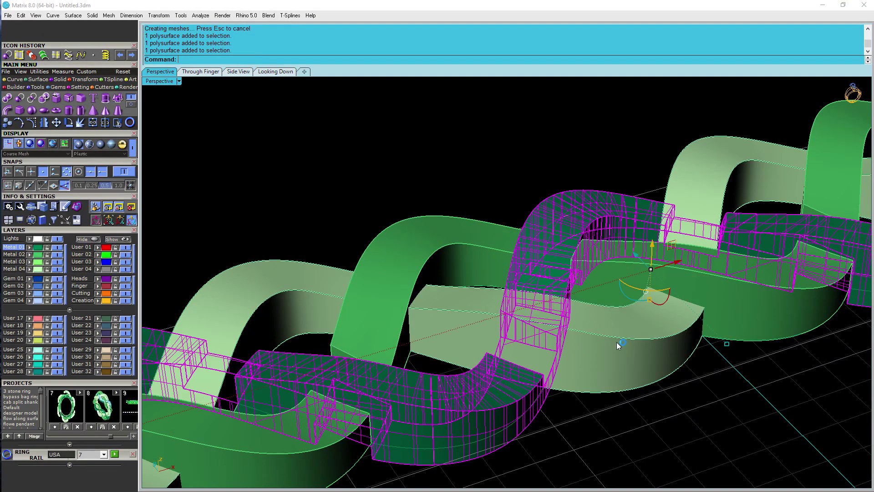
pyautogui.click(653, 248)
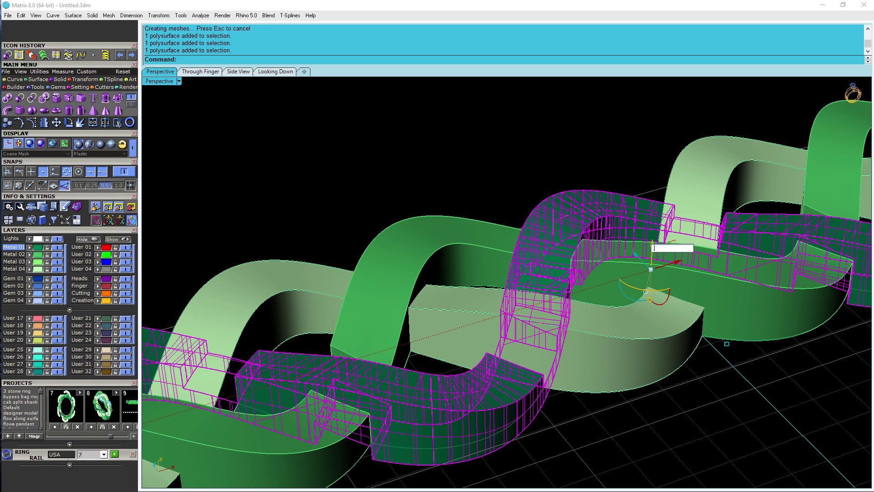
pyautogui.write('.5')
pyautogui.press('Return')
pyautogui.click(692, 453)
# Subtract the dark green strand from the lightest green strand with Boolean Difference, keeping the cutting strand with DeleteInput=No.
pyautogui.moveTo(690, 380)
pyautogui.mouseDown(button='right')
pyautogui.moveTo(663, 370)
pyautogui.moveTo(676, 387)
pyautogui.mouseUp(button='right')
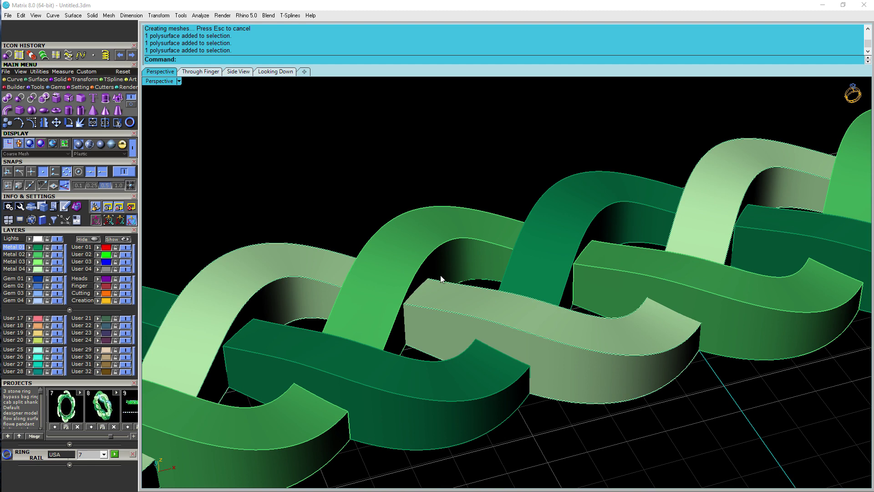
pyautogui.click(9, 56)
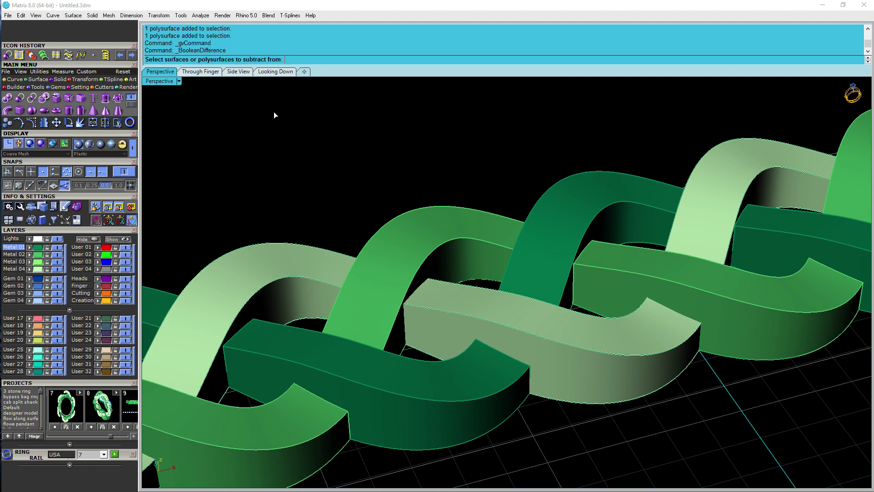
pyautogui.click(571, 374)
pyautogui.press('Return')
pyautogui.click(512, 383)
pyautogui.press('Return')
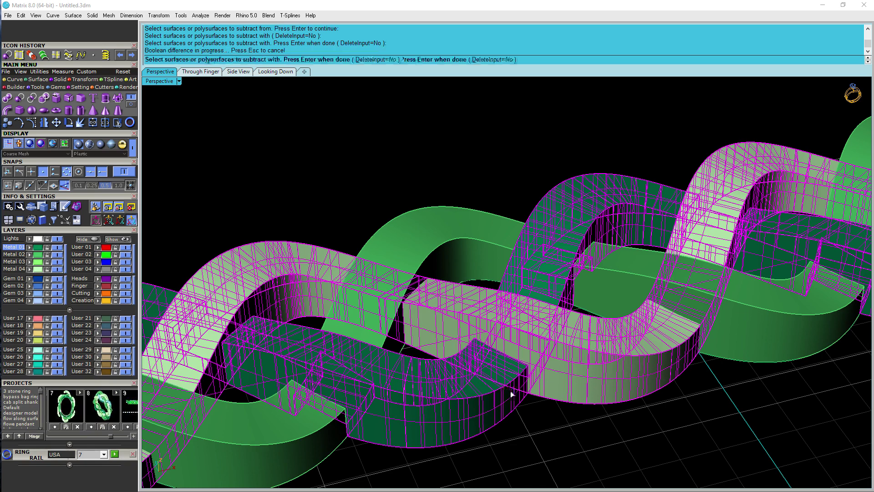
# Examine from above how the lightest, medium and dark green strands fit together at their crossings.
pyautogui.moveTo(627, 412); pyautogui.dragTo(448, 304, button='right')
pyautogui.click(287, 312)
pyautogui.moveTo(289, 315); pyautogui.dragTo(495, 356, button='right')
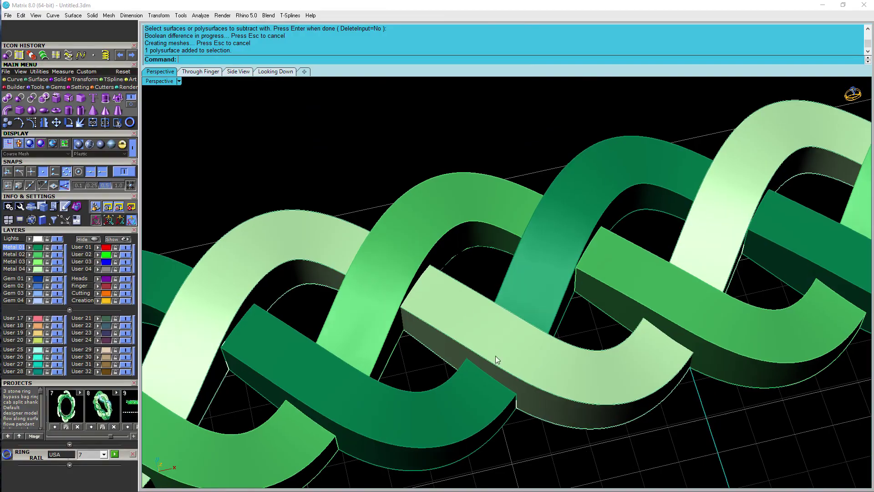
pyautogui.click(440, 316)
pyautogui.keyDown('shift'); pyautogui.click(388, 242); pyautogui.keyUp('shift')
pyautogui.moveTo(478, 266); pyautogui.dragTo(566, 368, button='right')
pyautogui.click(491, 161)
pyautogui.moveTo(498, 299); pyautogui.dragTo(565, 336, button='right')
# Isolate the lightest and medium green strands by hiding all other objects.
pyautogui.click(565, 372)
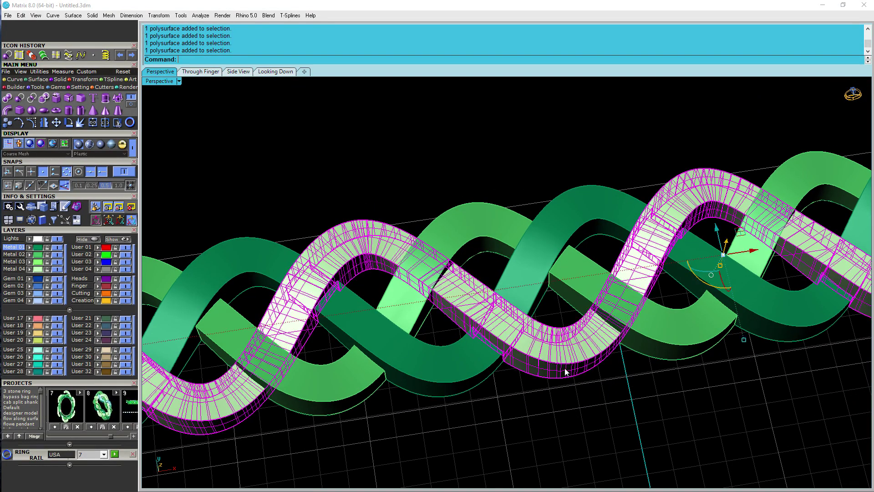
pyautogui.keyDown('shift'); pyautogui.click(611, 306); pyautogui.keyUp('shift')
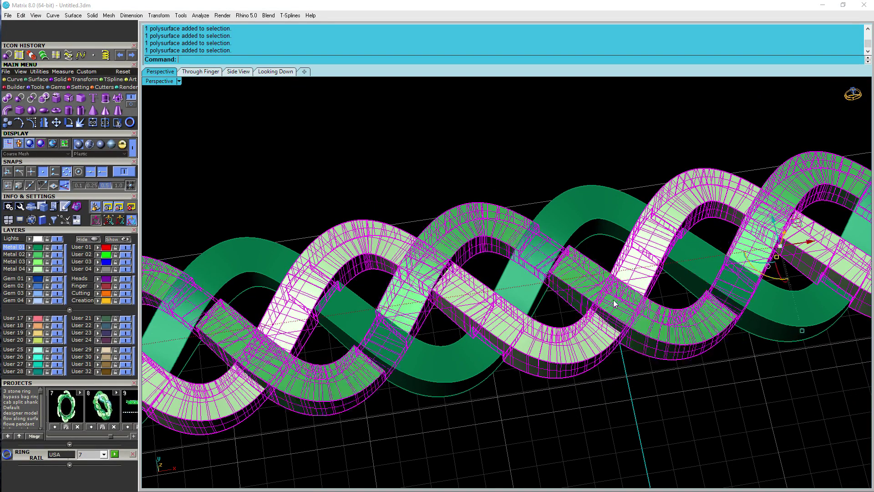
pyautogui.rightClick(87, 240)
# Examine the notches and the remaining overlaps between the lightest and medium green strands from below and above.
pyautogui.moveTo(514, 424); pyautogui.dragTo(477, 257, button='right')
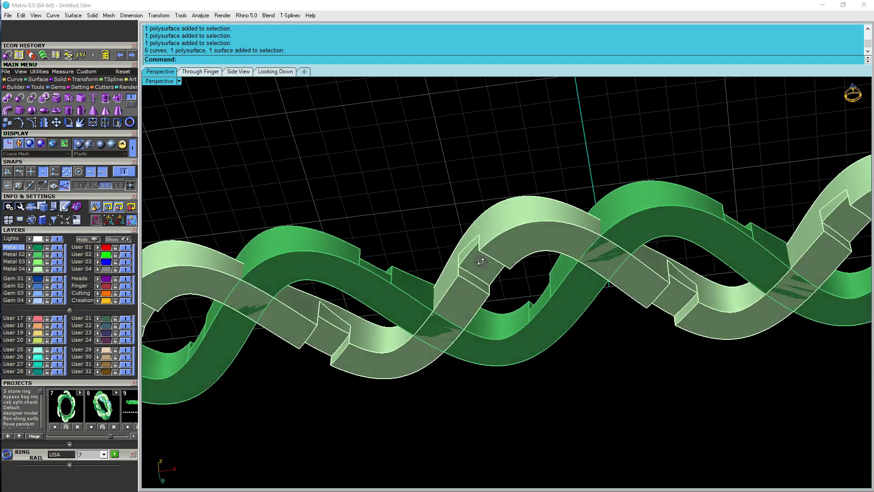
pyautogui.scroll(5, 645, 220)
pyautogui.click(604, 233)
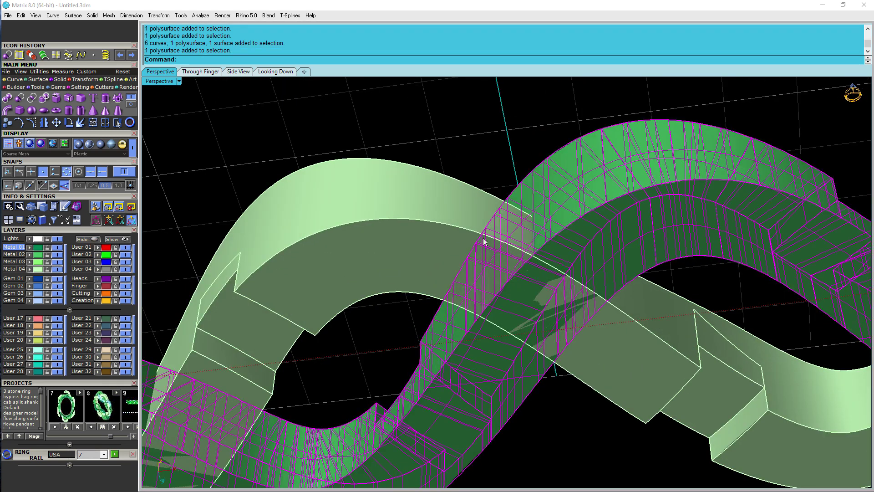
pyautogui.scroll(-5, 484, 238)
pyautogui.moveTo(471, 190); pyautogui.dragTo(494, 176, button='right')
pyautogui.click(532, 169)
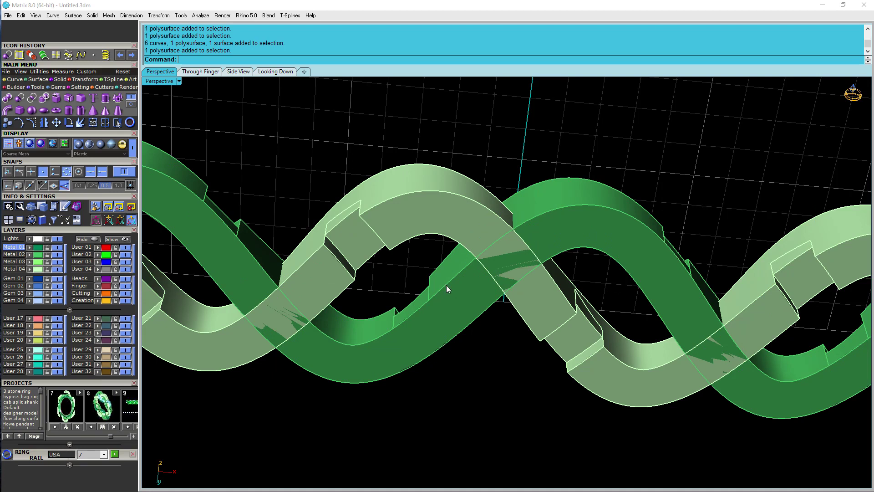
pyautogui.moveTo(509, 283); pyautogui.dragTo(516, 363, button='right')
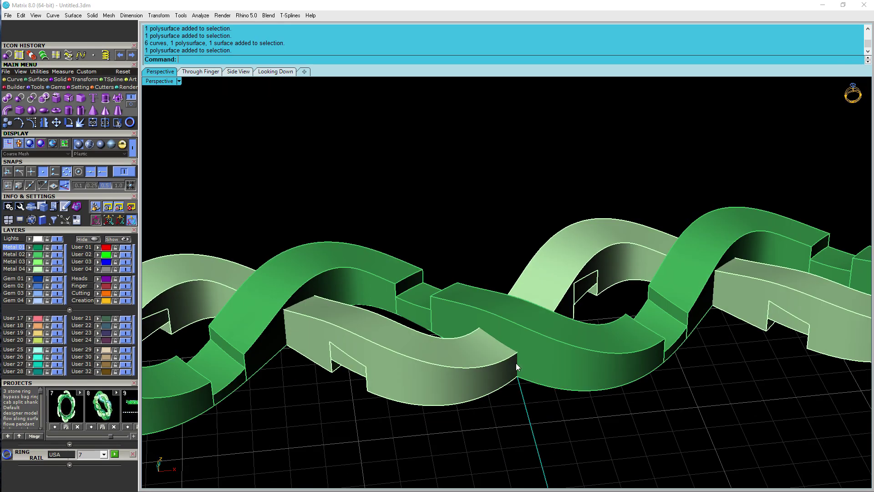
pyautogui.scroll(5, 412, 308)
pyautogui.click(413, 306)
pyautogui.scroll(-5, 521, 324)
pyautogui.click(564, 230)
pyautogui.moveTo(564, 231); pyautogui.dragTo(581, 293, button='right')
pyautogui.scroll(5, 567, 347)
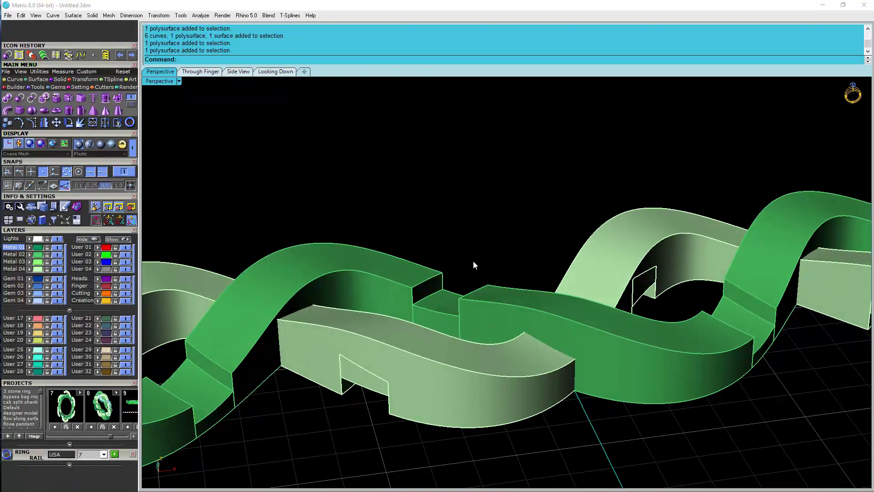
# Lower the medium green strand slightly with the gumball so its underside clears the lightest strand's.
pyautogui.moveTo(596, 367); pyautogui.dragTo(546, 285, button='right')
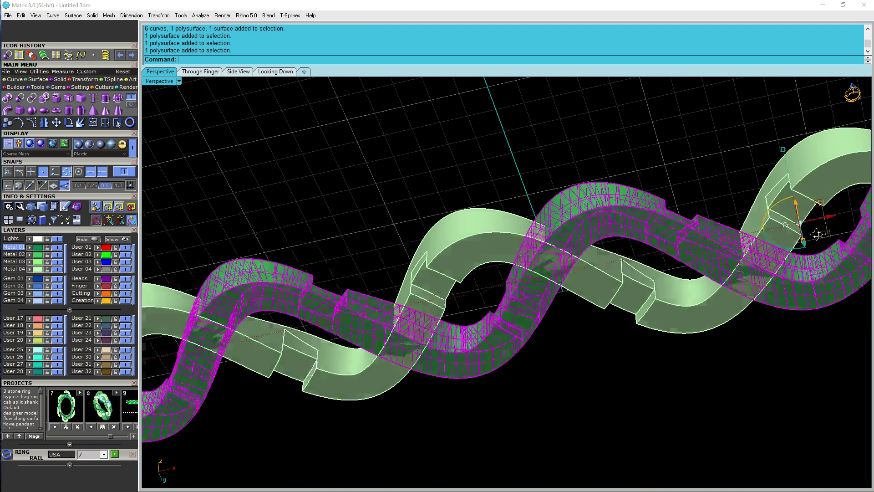
pyautogui.scroll(5, 776, 202)
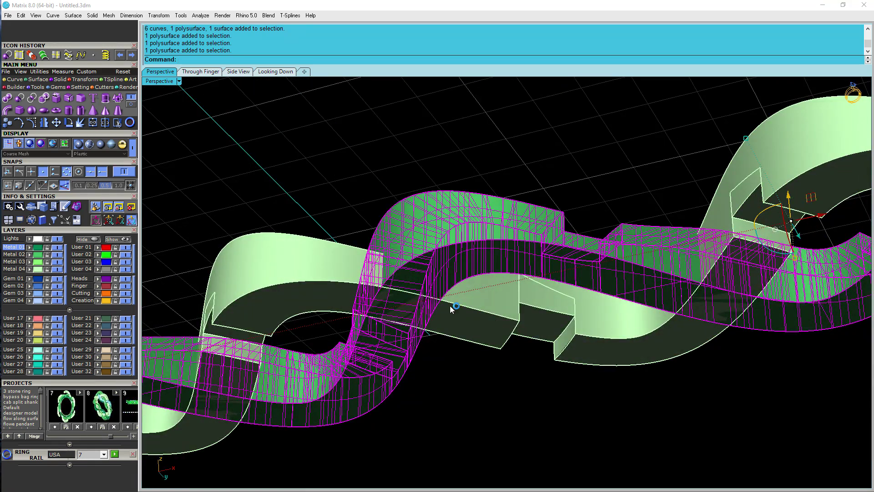
pyautogui.click(477, 390)
pyautogui.scroll(6, 460, 287)
pyautogui.scroll(-7, 500, 290)
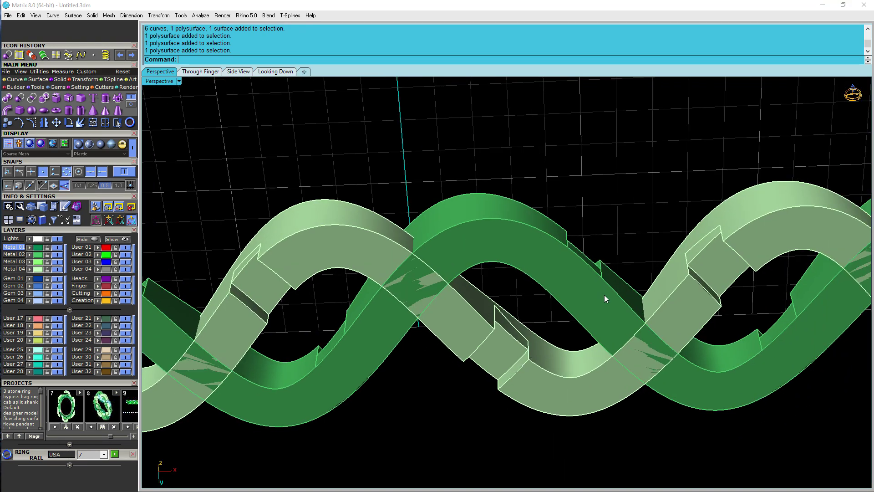
pyautogui.click(624, 299)
pyautogui.moveTo(625, 299); pyautogui.dragTo(707, 289, button='right')
pyautogui.scroll(5, 703, 293)
pyautogui.moveTo(704, 284); pyautogui.dragTo(707, 286)
pyautogui.click(523, 242)
pyautogui.scroll(-5, 553, 269)
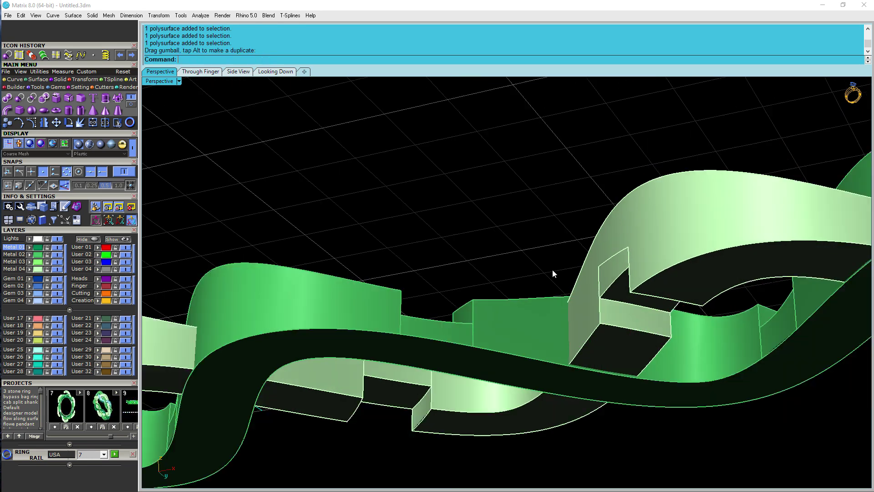
pyautogui.keyDown('shift'); pyautogui.moveTo(318, 342); pyautogui.dragTo(468, 328, button='right'); pyautogui.keyUp('shift')
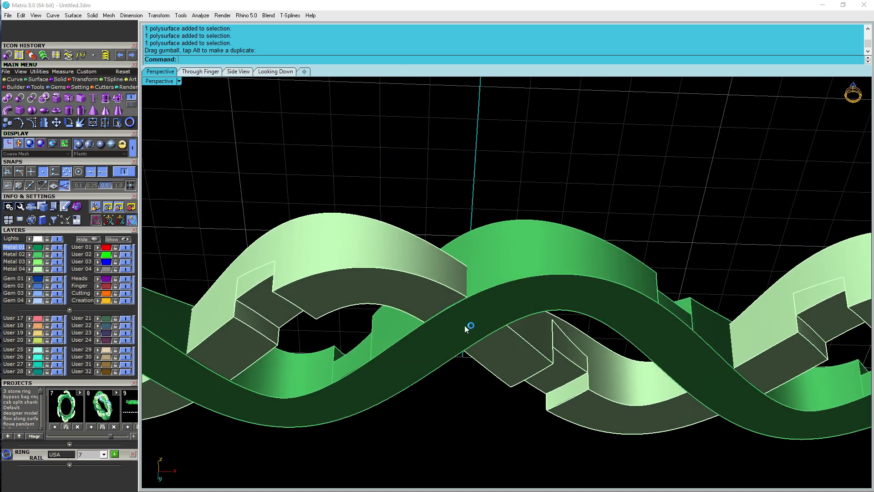
# Subtract the medium green strand from the lightest green strand with Boolean Difference, keeping the cutting strand with DeleteInput=No.
pyautogui.click(7, 55)
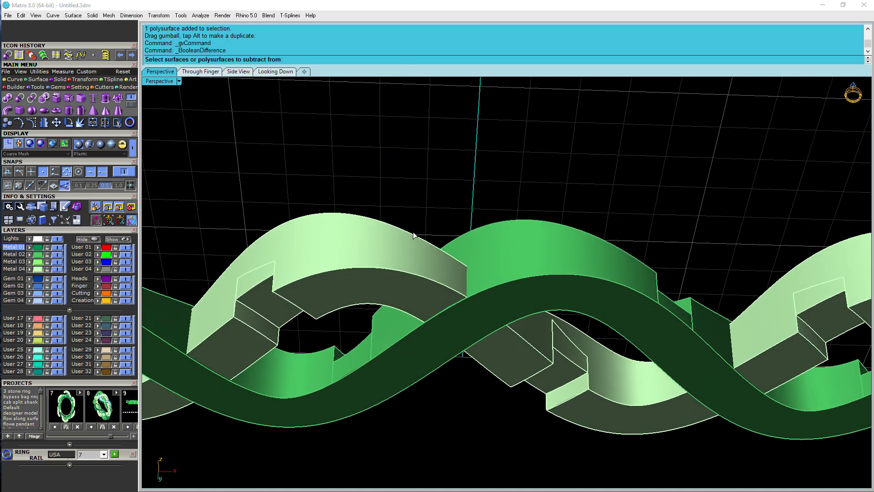
pyautogui.click(368, 267)
pyautogui.press('Return')
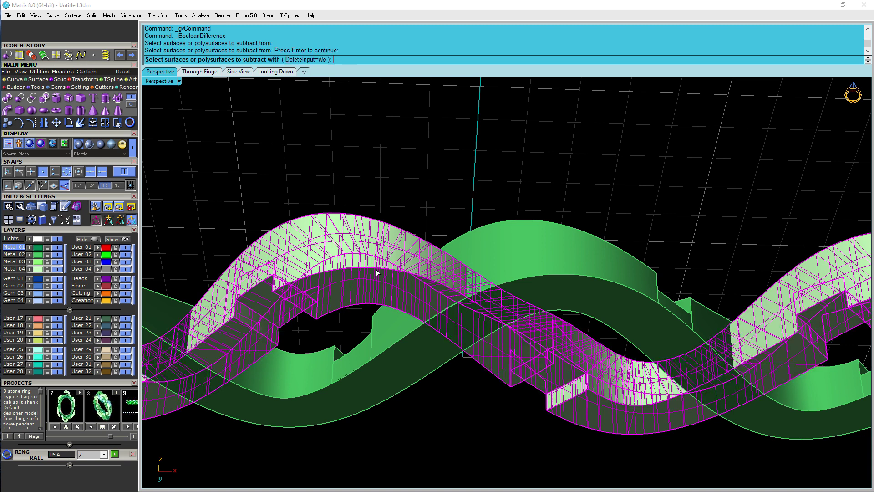
pyautogui.click(514, 253)
pyautogui.press('Return')
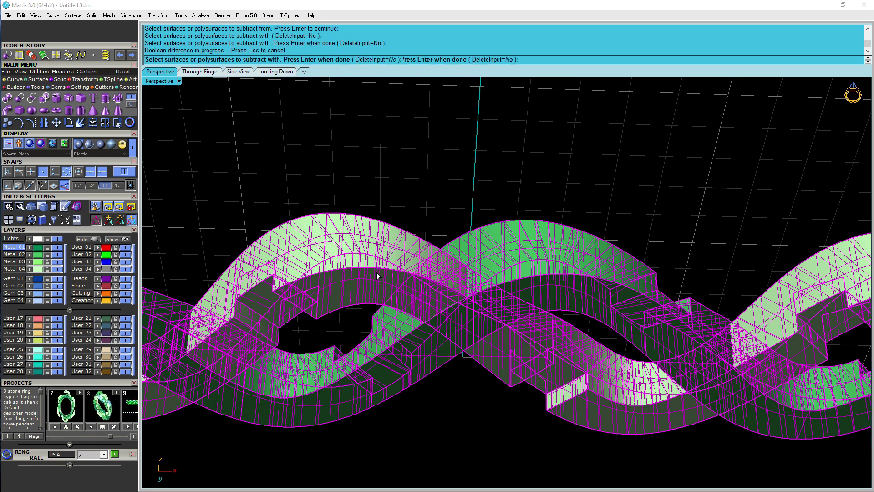
pyautogui.click(376, 272)
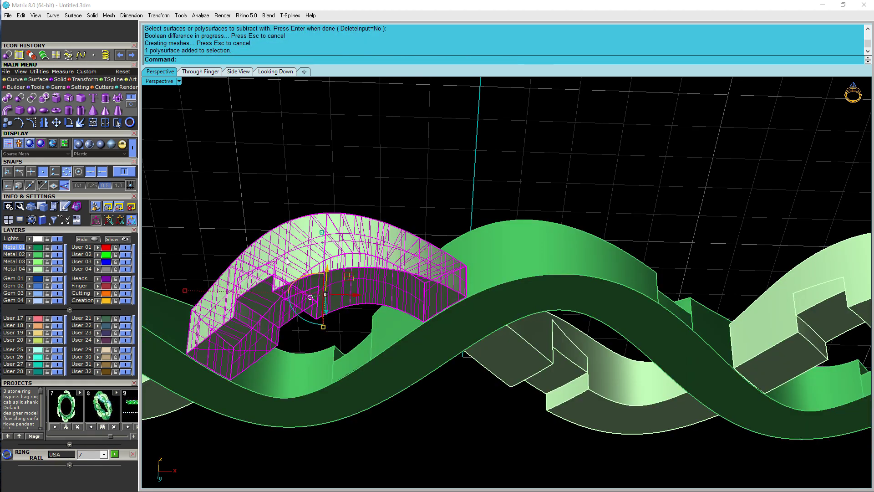
pyautogui.press('Escape')
# Show all hidden objects and examine how the medium green strand meets the cut lightest strand.
pyautogui.click(582, 286)
pyautogui.scroll(6, 804, 338)
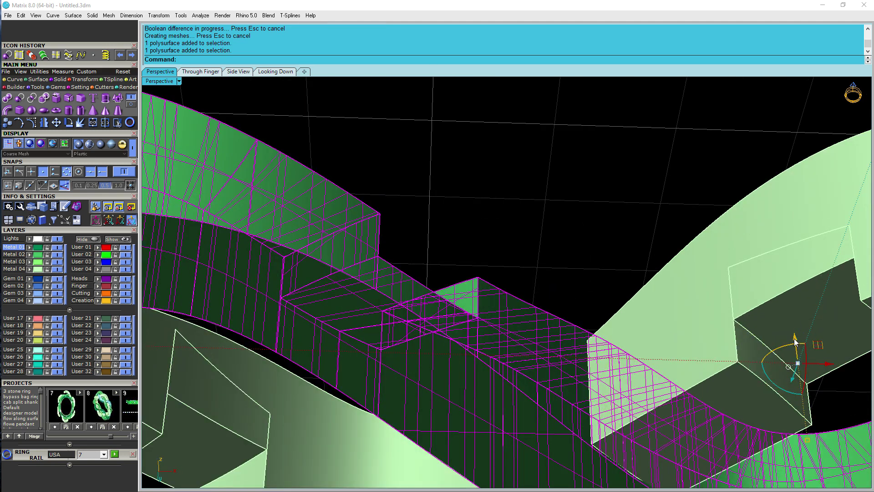
pyautogui.press('Escape')
pyautogui.scroll(-1, 751, 359)
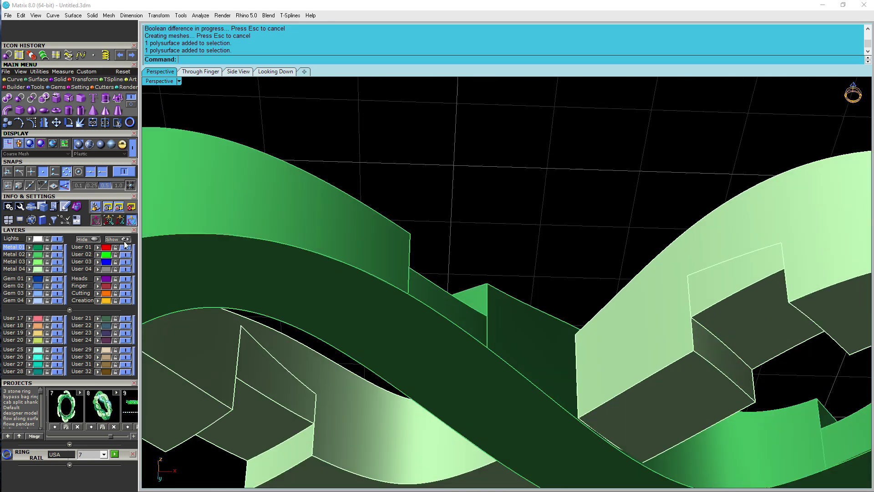
pyautogui.click(123, 238)
pyautogui.scroll(-4, 493, 252)
pyautogui.moveTo(493, 251); pyautogui.dragTo(526, 306, button='right')
pyautogui.scroll(5, 634, 259)
pyautogui.click(632, 258)
pyautogui.scroll(-3, 630, 246)
# Select all pieces of the lightest strand on the Metal 04 layer and nudge them slightly with the gumball.
pyautogui.click(37, 269)
pyautogui.scroll(3, 554, 299)
pyautogui.moveTo(392, 286); pyautogui.dragTo(396, 290)
pyautogui.click(540, 215)
# Isolate the dark green strand and examine its notches along its length.
pyautogui.moveTo(542, 217); pyautogui.dragTo(654, 339, button='right')
pyautogui.moveTo(577, 252); pyautogui.dragTo(590, 320, button='right')
pyautogui.click(583, 367)
pyautogui.scroll(-2, 582, 340)
pyautogui.scroll(4, 573, 367)
pyautogui.click(92, 239)
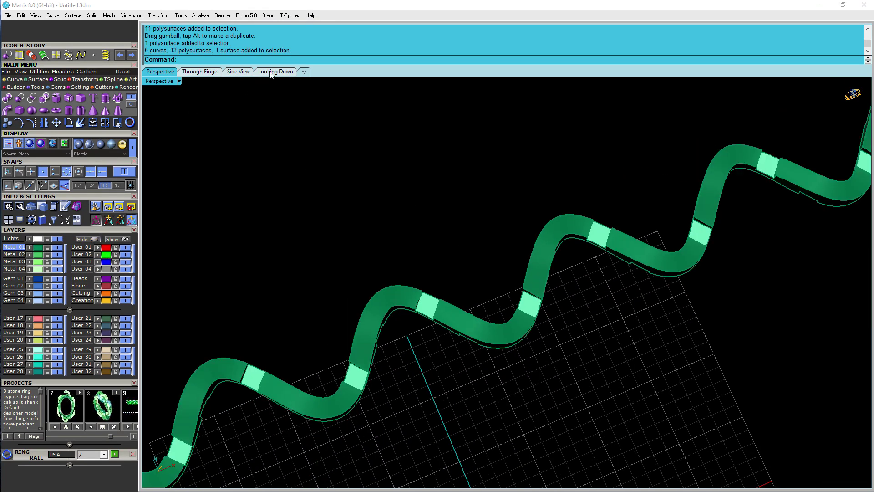
# Switch to the Looking Down view and show all hidden objects.
pyautogui.click(273, 71)
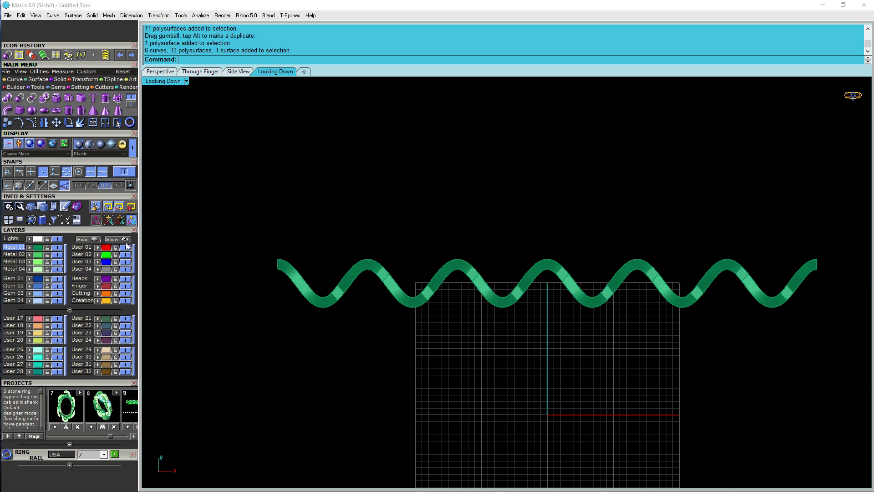
pyautogui.click(124, 240)
pyautogui.moveTo(535, 329); pyautogui.dragTo(512, 344, button='right')
# Highlight the full dark green strand and a single segment of the lightest strand in plan to compare their extents.
pyautogui.click(639, 313)
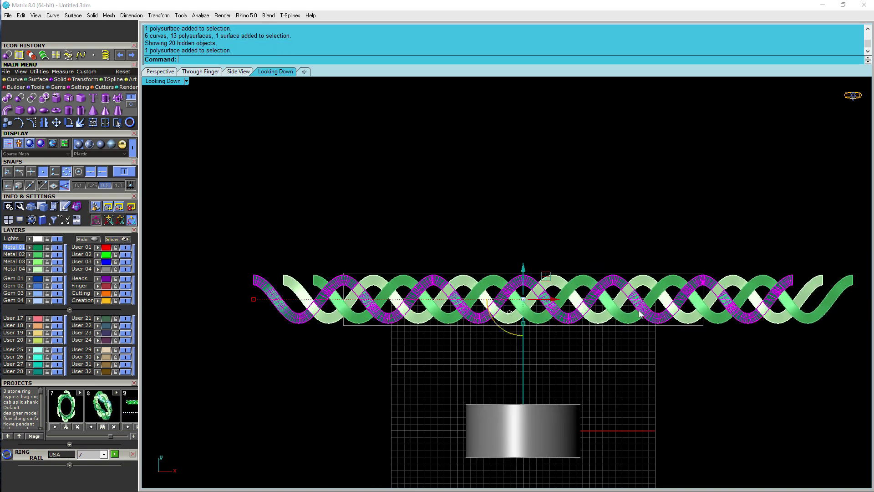
pyautogui.click(643, 283)
pyautogui.click(648, 400)
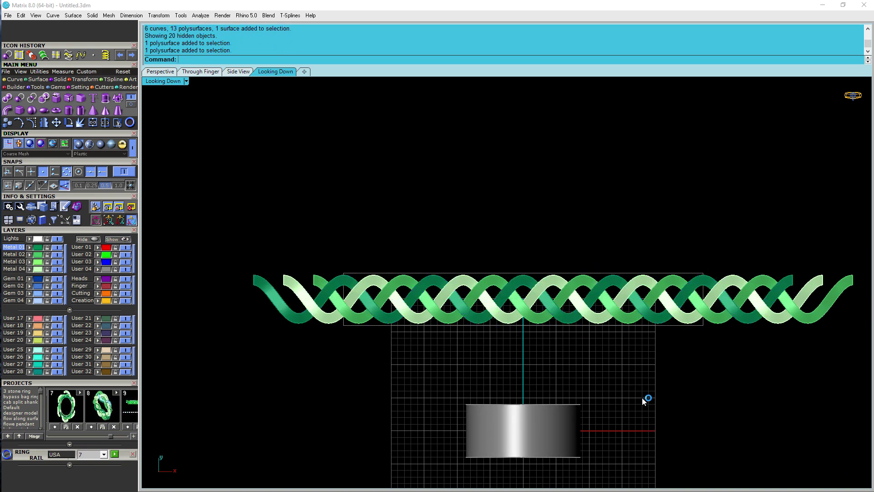
pyautogui.click(665, 315)
pyautogui.keyDown('shift'); pyautogui.click(650, 283); pyautogui.keyUp('shift')
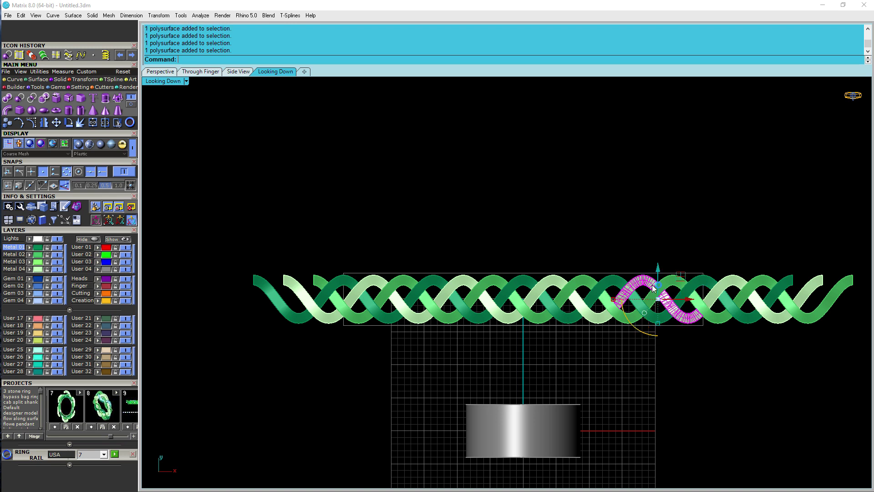
pyautogui.scroll(2, 650, 283)
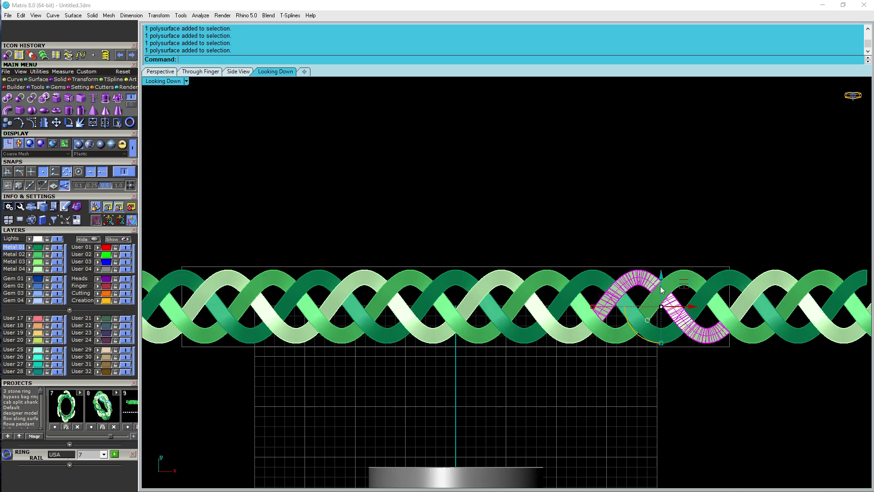
# Highlight the medium green strand, the surrounding rectangle and the dark green strand in plan to compare their extents.
pyautogui.click(620, 328)
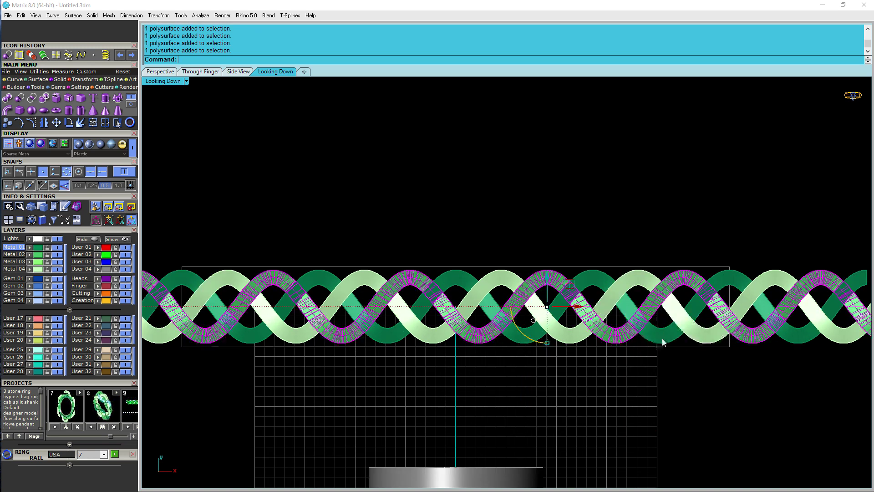
pyautogui.moveTo(664, 345); pyautogui.dragTo(630, 379, button='right')
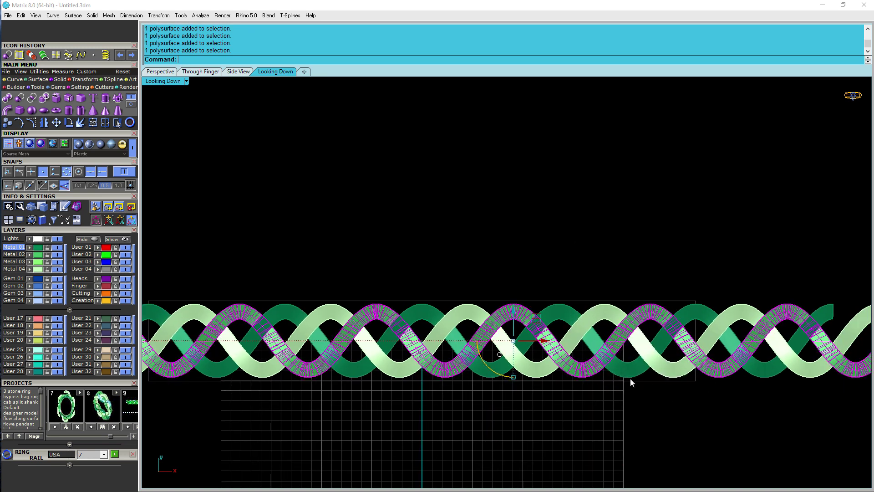
pyautogui.click(693, 300)
pyautogui.moveTo(687, 330); pyautogui.dragTo(732, 308, button='right')
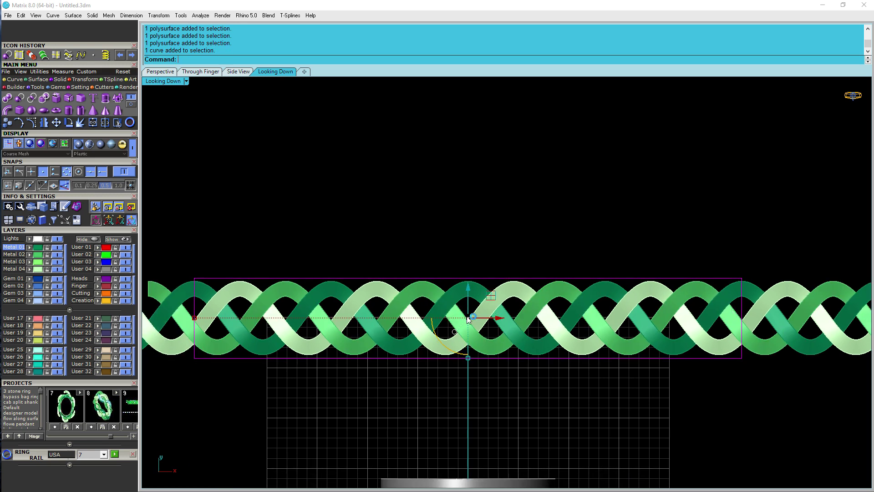
pyautogui.click(231, 321)
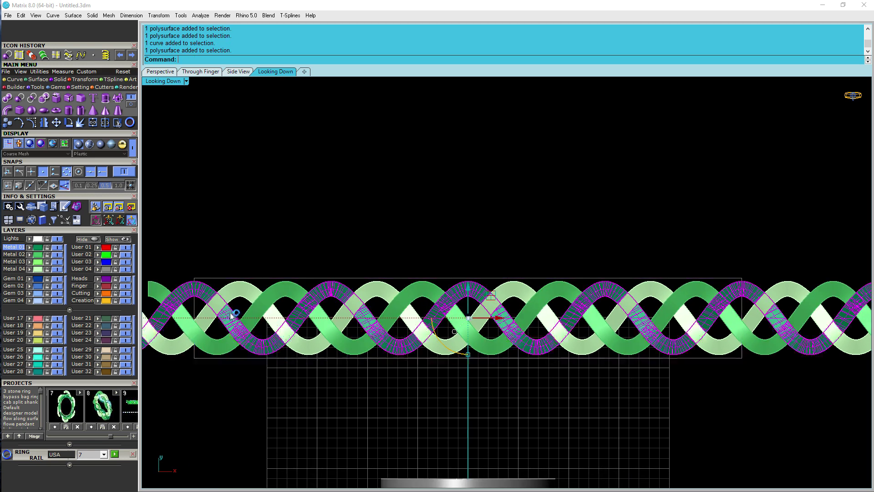
# Trim both ends of the dark green strand outside the surrounding rectangle, using the rectangle as the cutting object.
pyautogui.click(267, 278)
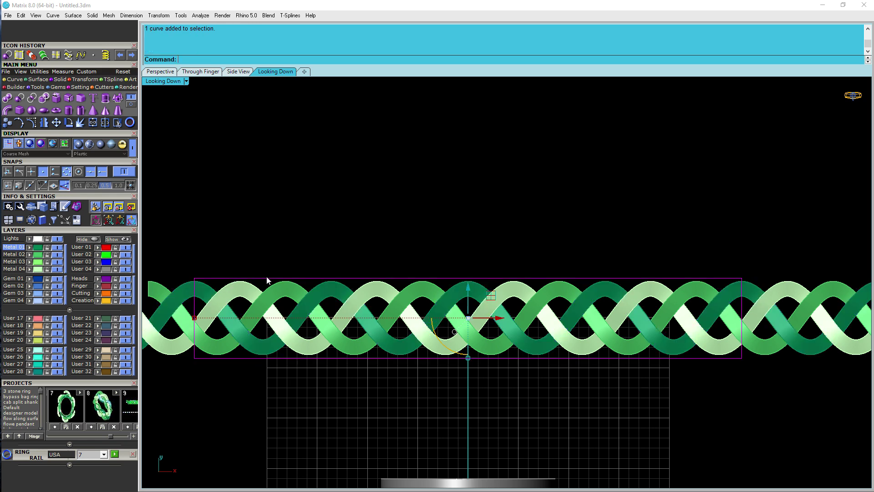
pyautogui.write('trim')
pyautogui.press('Return')
pyautogui.click(188, 285)
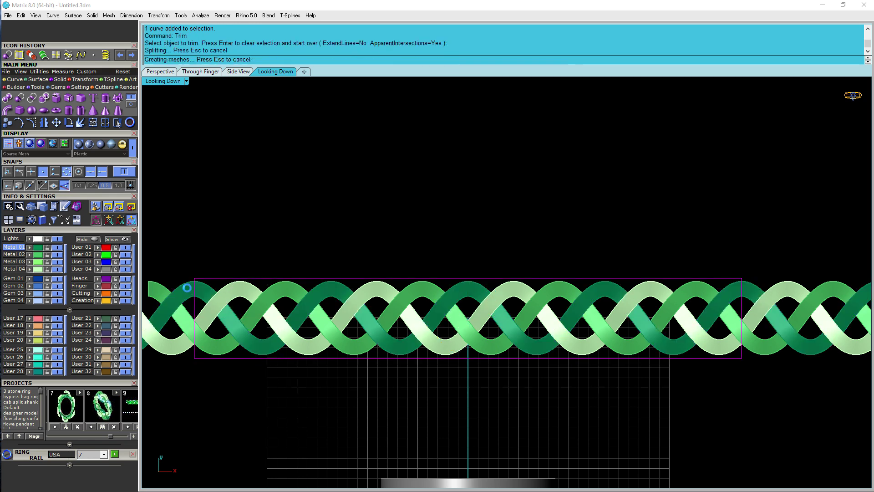
pyautogui.scroll(-8, 188, 288)
pyautogui.scroll(10, 427, 312)
pyautogui.click(435, 249)
pyautogui.press('Return')
pyautogui.click(423, 241)
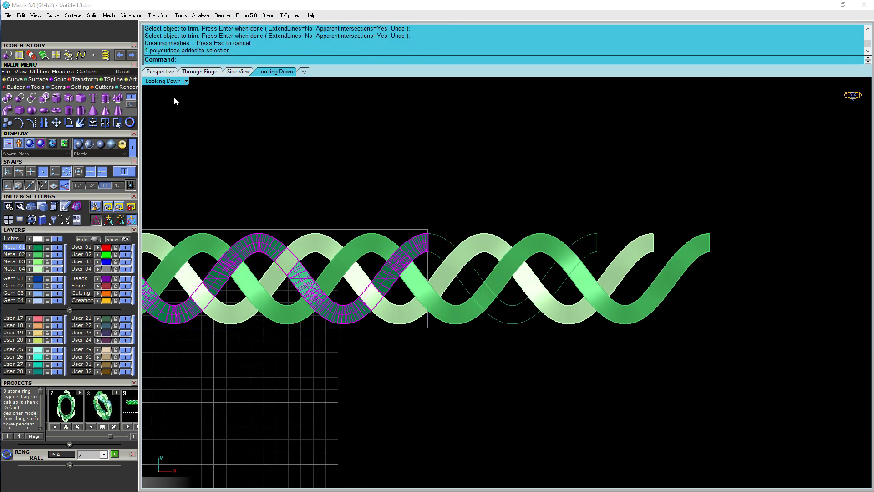
# In the Perspective view, delete the lightest strand's end segment outside the rectangle at the braid's near end.
pyautogui.click(160, 72)
pyautogui.scroll(5, 619, 318)
pyautogui.scroll(3, 747, 350)
pyautogui.scroll(-8, 754, 333)
pyautogui.click(590, 352)
pyautogui.moveTo(487, 288); pyautogui.dragTo(564, 321, button='right')
pyautogui.moveTo(472, 329); pyautogui.dragTo(299, 347, button='right')
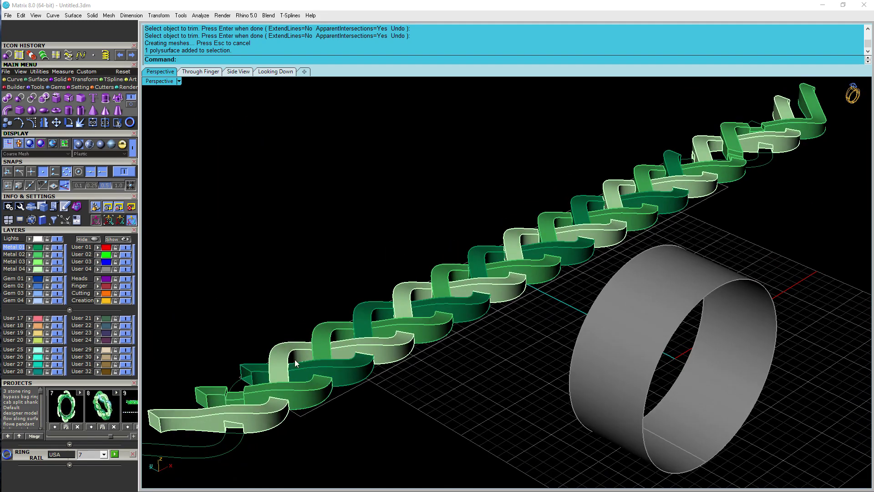
pyautogui.click(269, 415)
pyautogui.moveTo(268, 414); pyautogui.dragTo(326, 280, button='right')
pyautogui.press('Delete')
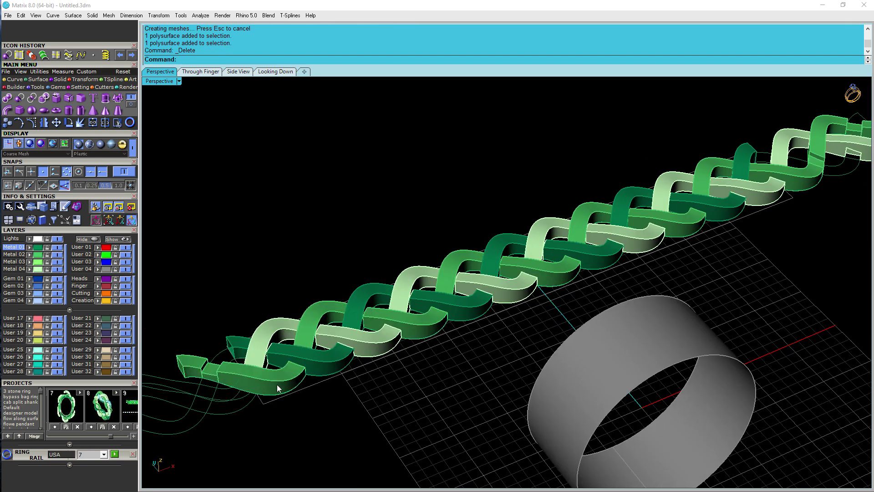
pyautogui.click(277, 384)
pyautogui.press('Delete')
pyautogui.hotkey('ctrl', 'z')
# Delete seven consecutive segments of the lightest strand, keeping only its first full wave at the braid's near end.
pyautogui.moveTo(444, 330); pyautogui.dragTo(483, 362, button='right')
pyautogui.click(523, 353)
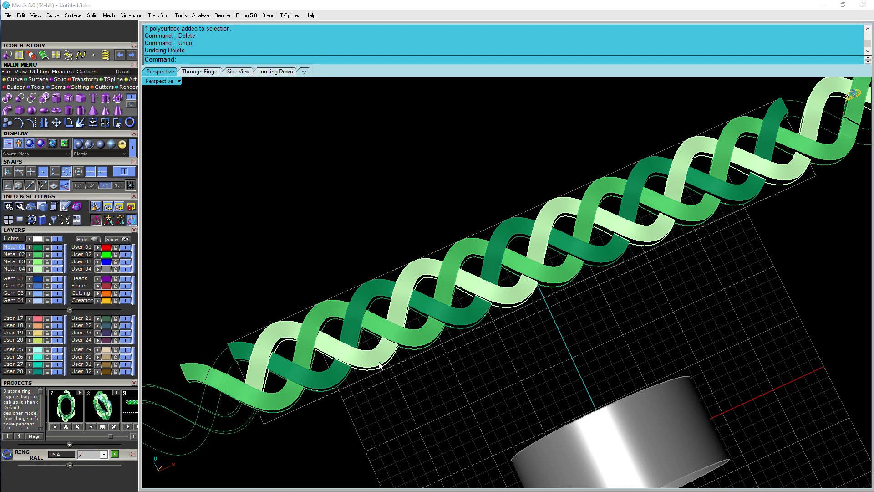
pyautogui.keyDown('shift'); pyautogui.click(412, 277); pyautogui.keyUp('shift')
pyautogui.keyDown('shift'); pyautogui.click(491, 294); pyautogui.keyUp('shift')
pyautogui.keyDown('shift'); pyautogui.click(548, 221); pyautogui.keyUp('shift')
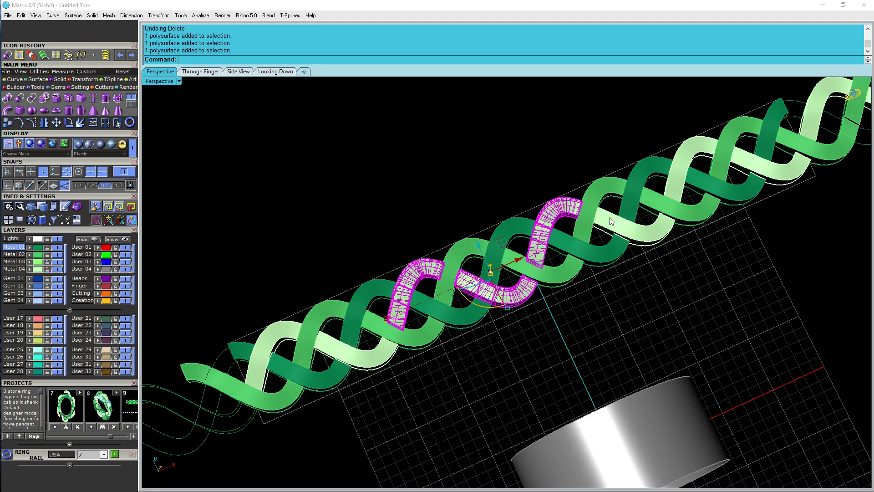
pyautogui.keyDown('shift'); pyautogui.click(645, 239); pyautogui.keyUp('shift')
pyautogui.click(692, 271)
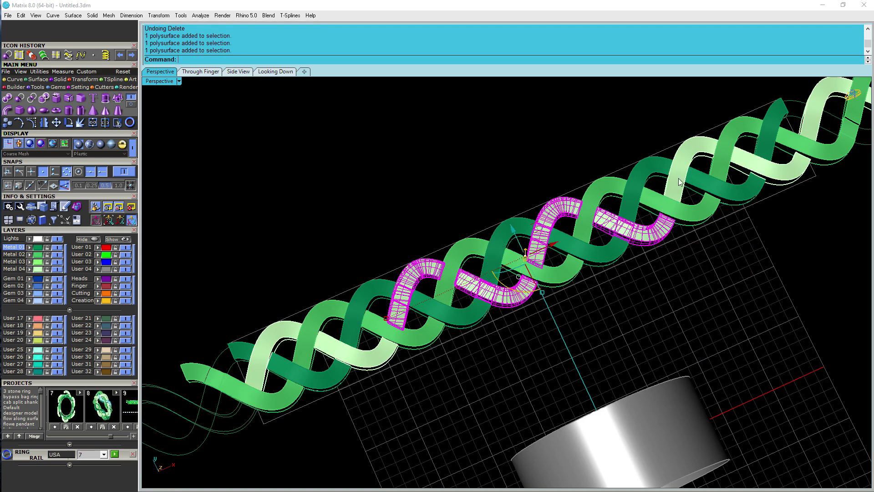
pyautogui.keyDown('shift'); pyautogui.click(678, 177); pyautogui.keyUp('shift')
pyautogui.keyDown('shift'); pyautogui.click(763, 169); pyautogui.keyUp('shift')
pyautogui.keyDown('shift'); pyautogui.click(814, 131); pyautogui.keyUp('shift')
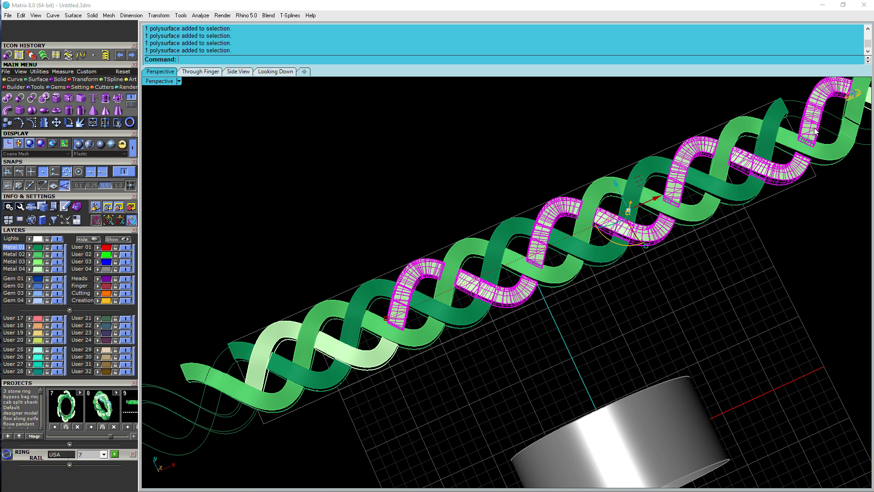
pyautogui.press('Delete')
# Delete the next leftover segment of the lightest strand beyond the rectangle at the braid's far end.
pyautogui.scroll(-5, 728, 182)
pyautogui.moveTo(705, 230); pyautogui.dragTo(696, 263, button='right')
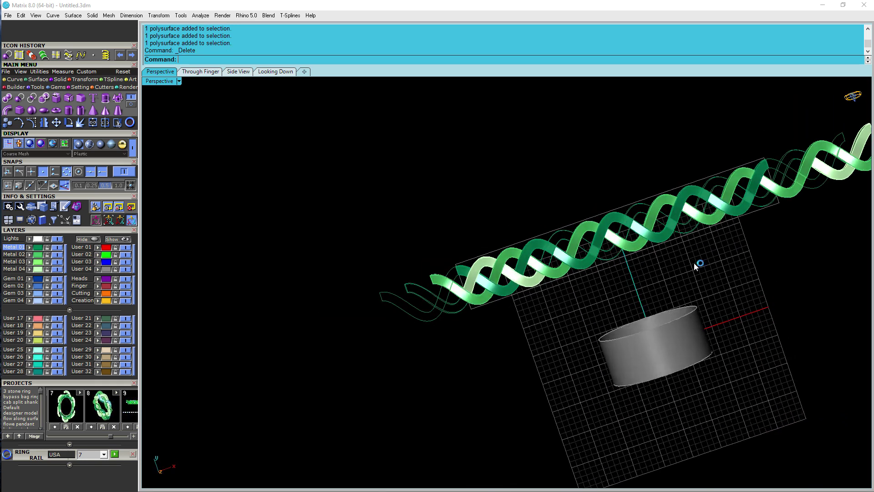
pyautogui.click(844, 174)
pyautogui.click(797, 201)
pyautogui.press('Delete')
pyautogui.click(859, 137)
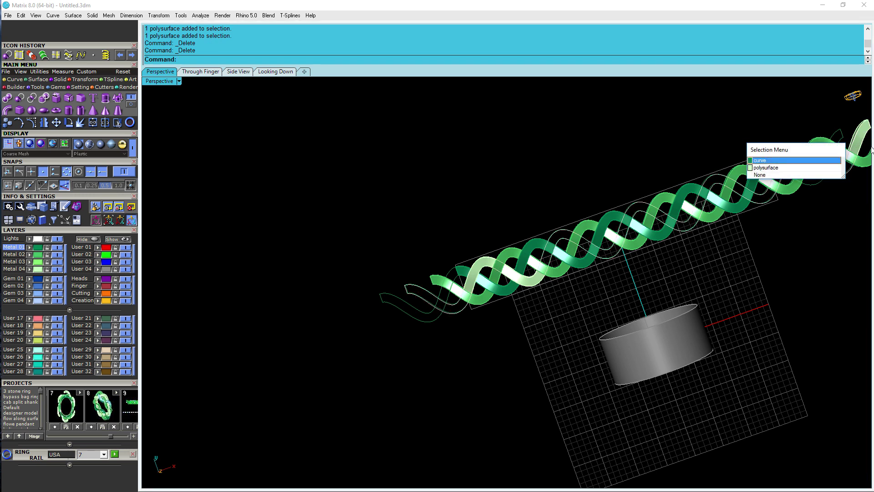
pyautogui.click(862, 145)
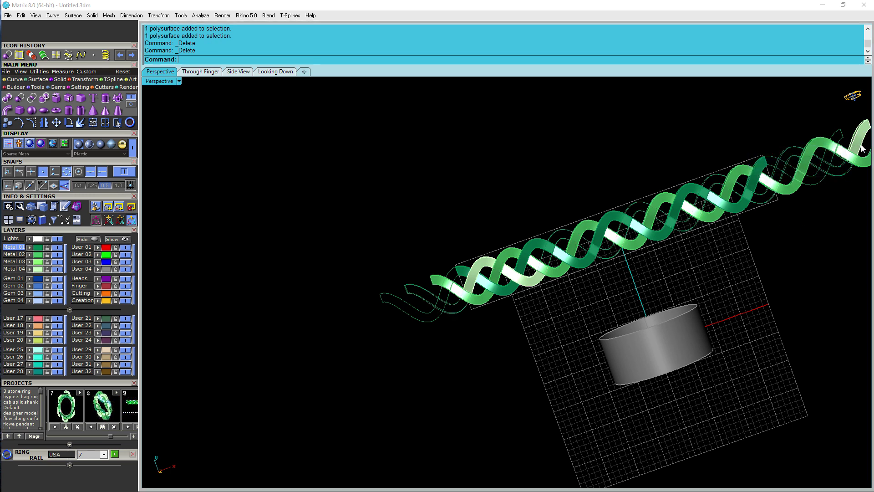
# Isolate the medium green strand in the Looking Down view.
pyautogui.click(283, 72)
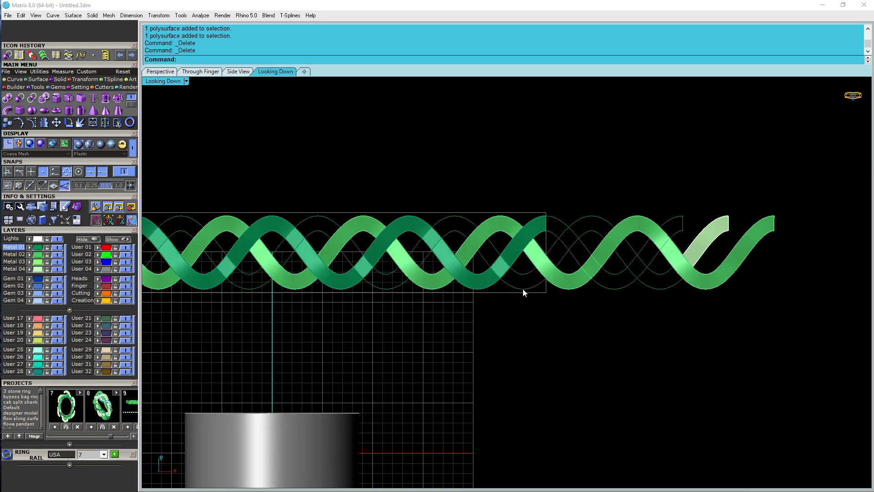
pyautogui.click(524, 242)
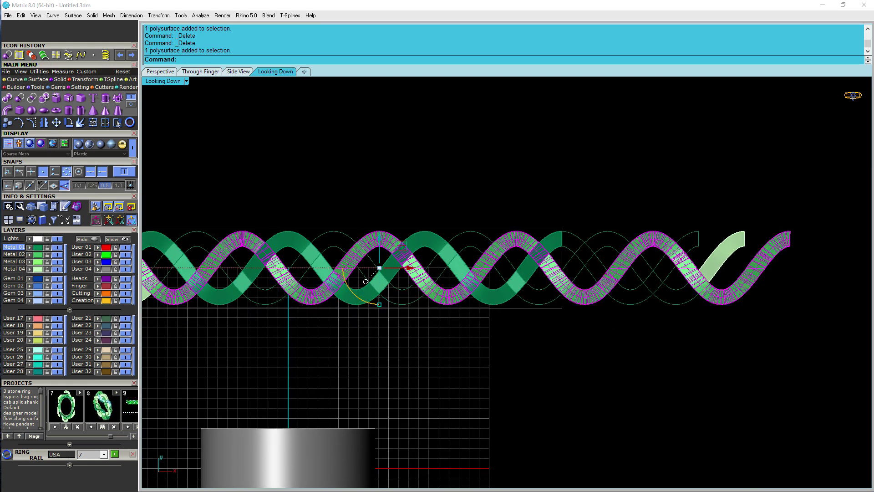
pyautogui.scroll(4, 438, 268)
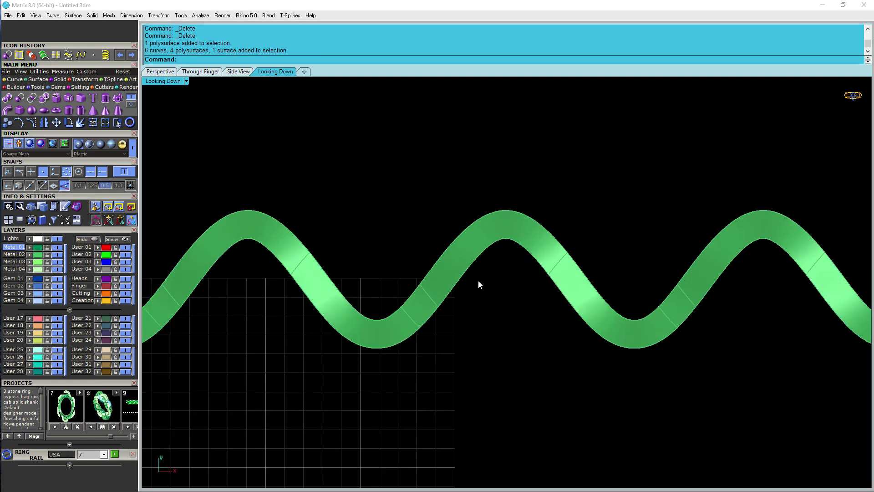
pyautogui.scroll(-2, 459, 259)
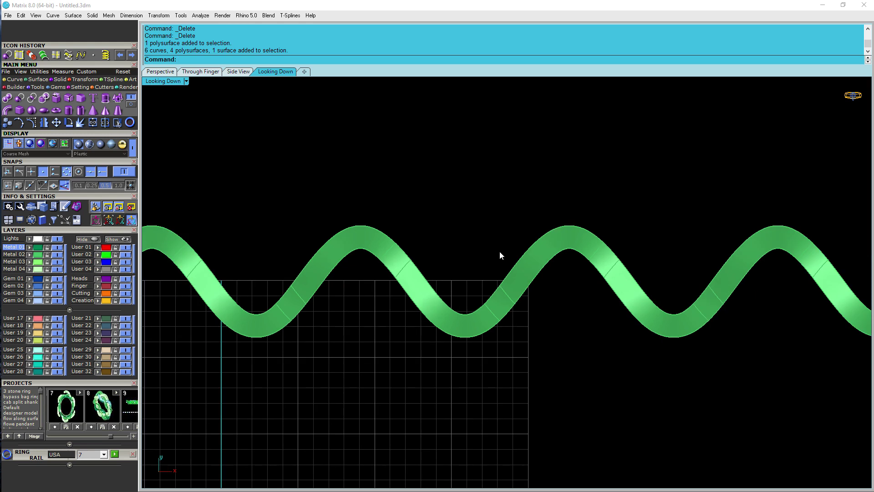
# Draw a line across the medium green strand on its descending slope, just above the visible notch seam.
pyautogui.write('Line')
pyautogui.press('Return')
pyautogui.scroll(6, 403, 256)
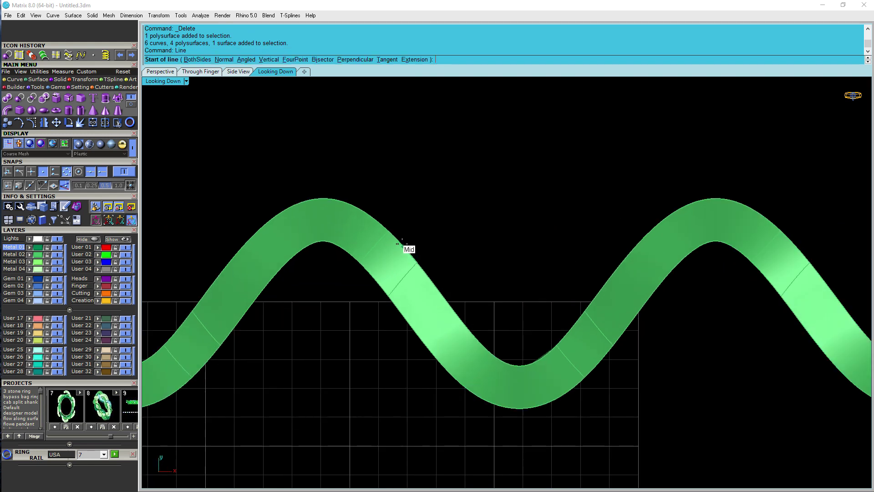
pyautogui.click(401, 246)
pyautogui.click(375, 278)
pyautogui.rightClick(532, 256)
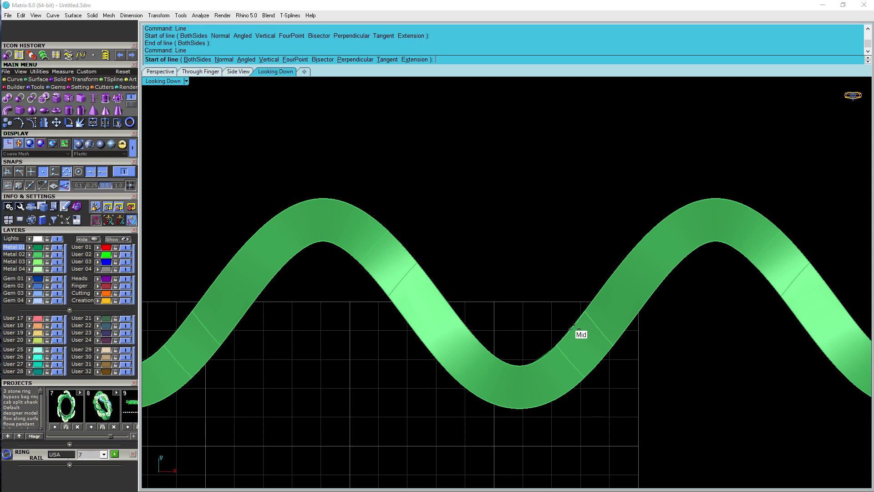
pyautogui.scroll(-4, 575, 328)
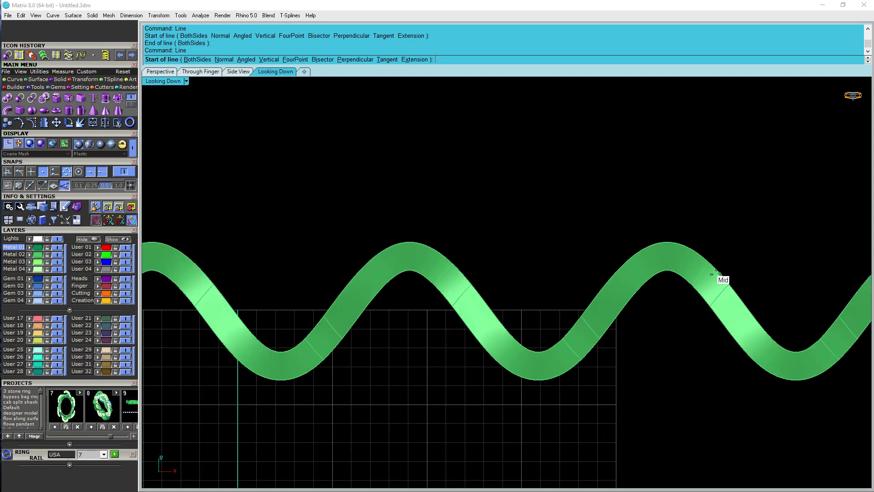
# Show all hidden objects to check the crossings, and isolate the medium green strand with its cross line again.
pyautogui.click(111, 239)
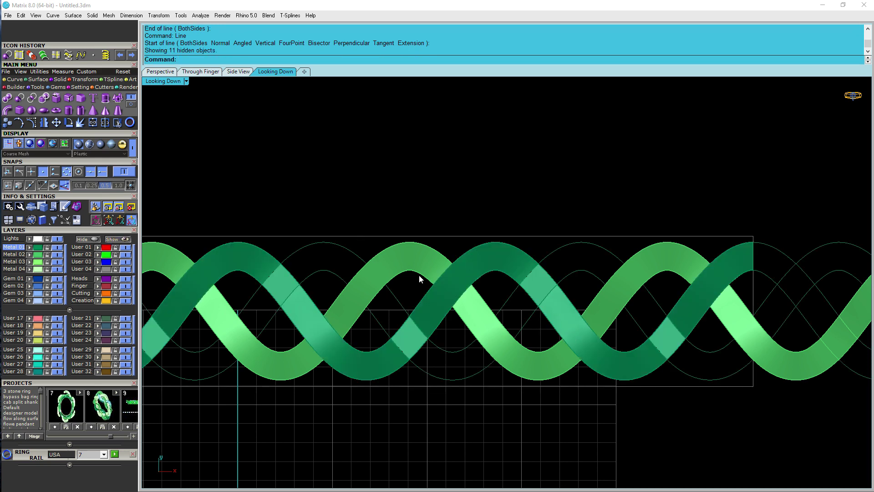
pyautogui.click(497, 325)
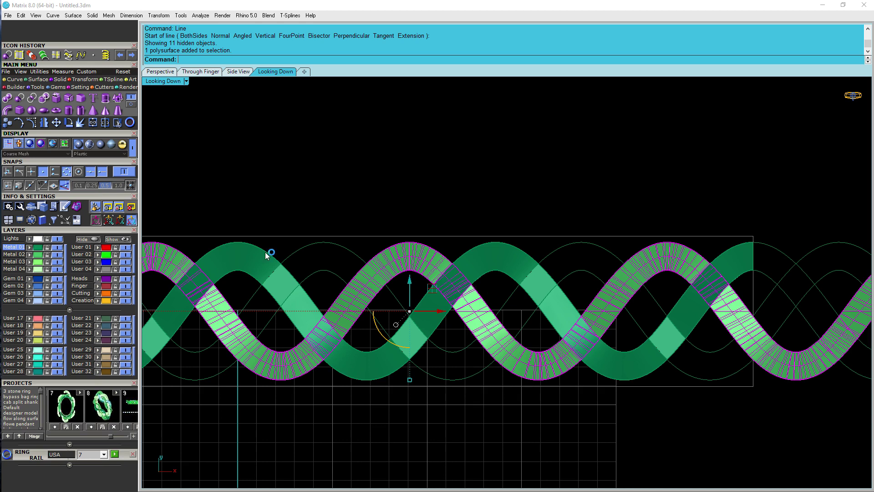
pyautogui.moveTo(408, 213); pyautogui.dragTo(496, 310)
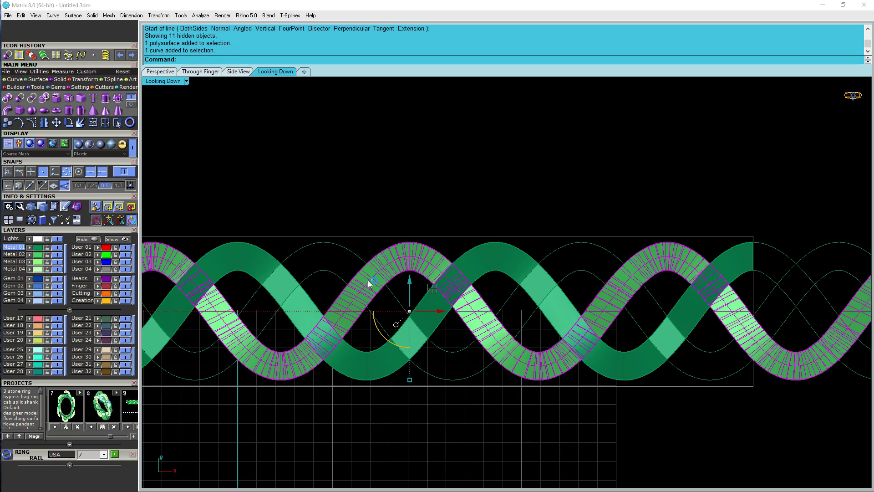
pyautogui.moveTo(535, 202); pyautogui.dragTo(642, 362)
pyautogui.click(87, 238)
# Put the line across the descending slope on the red User 01 layer and check it in wireframe display.
pyautogui.moveTo(392, 201); pyautogui.dragTo(540, 352)
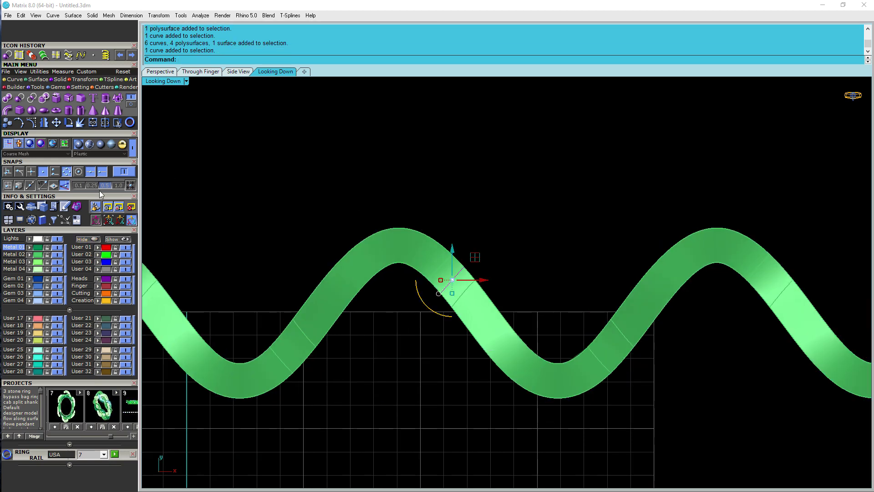
pyautogui.click(514, 220)
pyautogui.scroll(2, 592, 321)
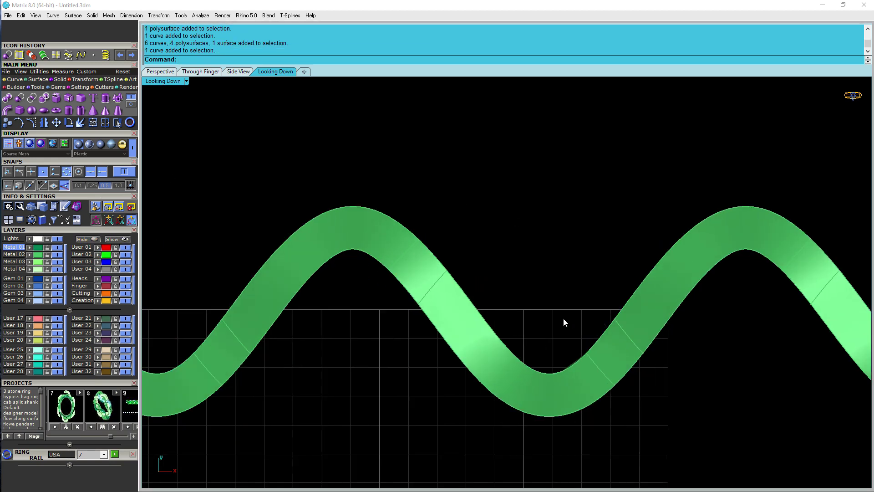
pyautogui.click(133, 147)
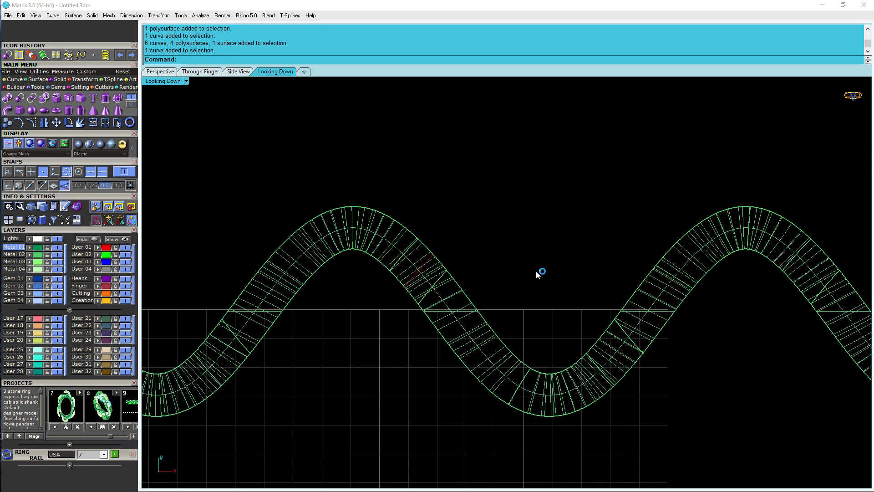
pyautogui.moveTo(540, 273); pyautogui.dragTo(536, 234, button='right')
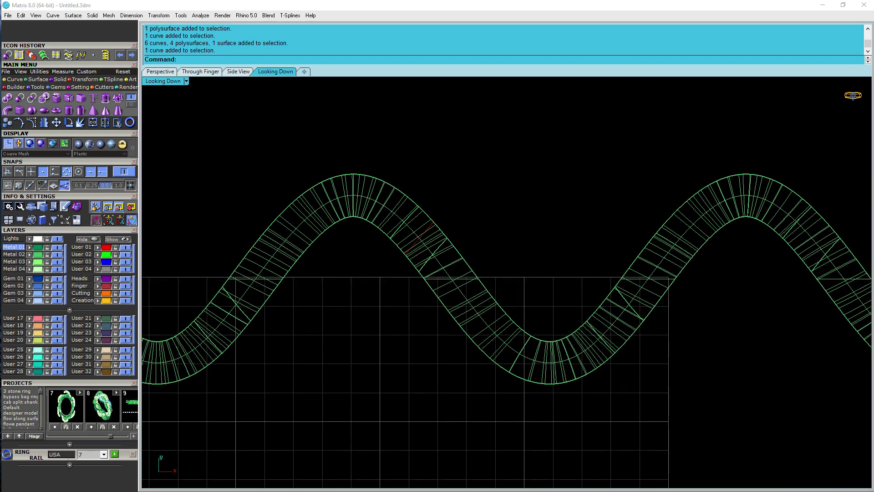
# Restore shaded display and draw a second line across the strand, between the two seams on the following ascending slope.
pyautogui.write('Line')
pyautogui.press('Return')
pyautogui.scroll(3, 530, 293)
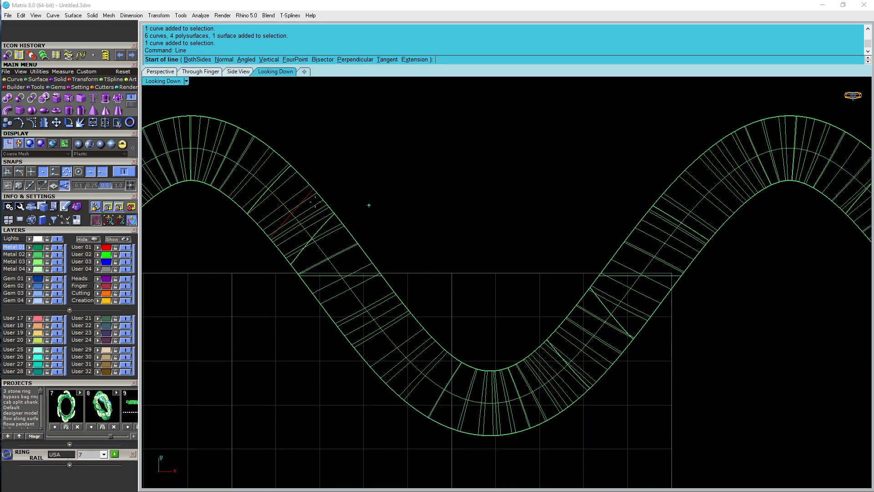
pyautogui.click(132, 147)
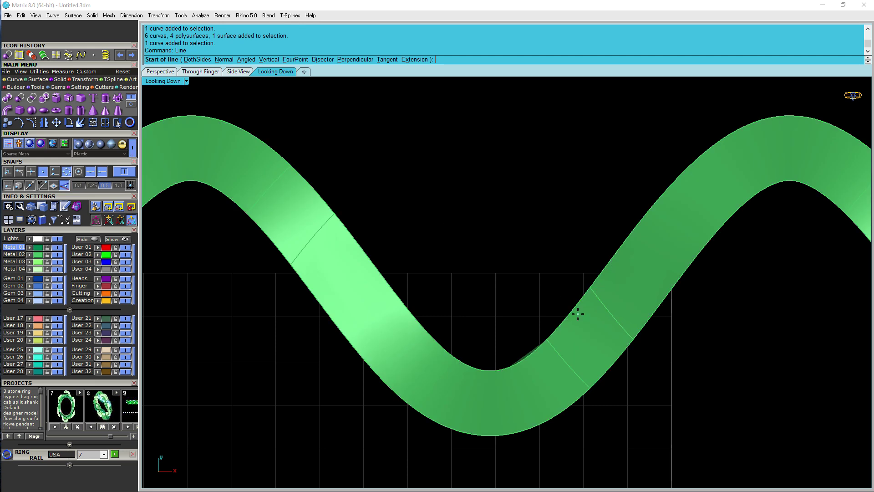
pyautogui.click(575, 314)
pyautogui.click(604, 354)
# Put the second line on the red User 01 layer and scale both lines to extend past the strand's edges.
pyautogui.moveTo(525, 278); pyautogui.dragTo(659, 400)
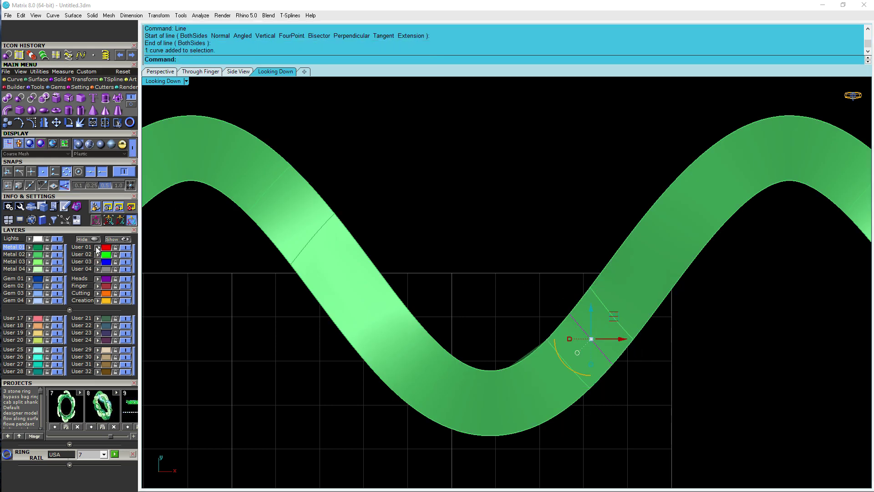
pyautogui.moveTo(570, 340); pyautogui.dragTo(541, 318)
pyautogui.moveTo(229, 119); pyautogui.dragTo(293, 122, button='right')
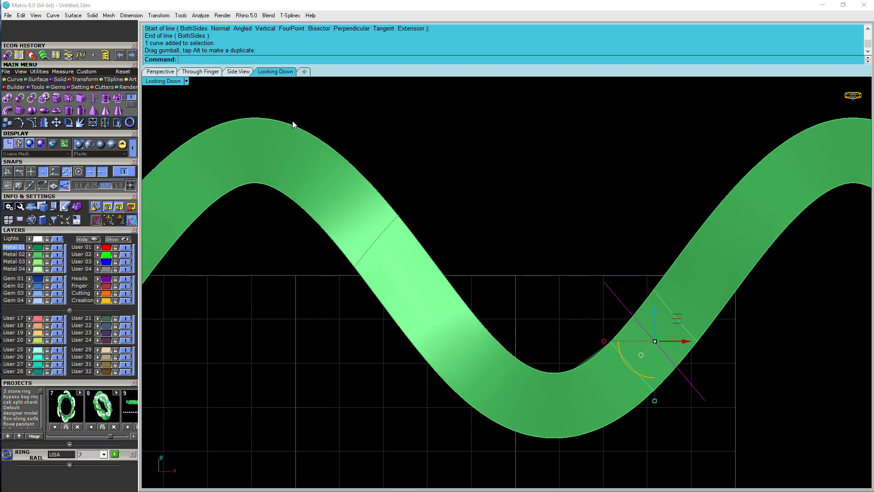
pyautogui.moveTo(245, 97); pyautogui.dragTo(480, 288)
pyautogui.keyDown('shift'); pyautogui.moveTo(334, 216); pyautogui.dragTo(309, 226); pyautogui.keyUp('shift')
pyautogui.click(504, 272)
pyautogui.scroll(-2, 383, 221)
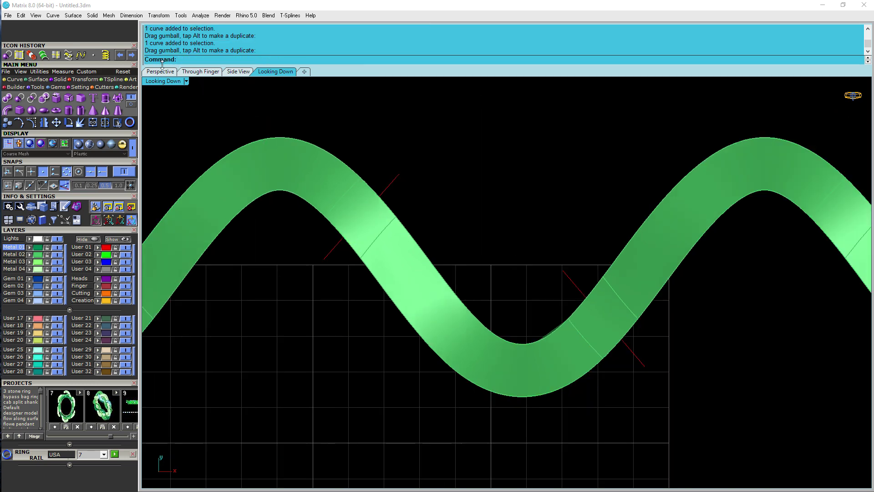
# Copy both red cross lines one wave back along the strand, from the bottom notch corner to the matching corner of the previous notch.
pyautogui.click(157, 71)
pyautogui.moveTo(637, 300); pyautogui.dragTo(595, 260, button='right')
pyautogui.scroll(6, 695, 287)
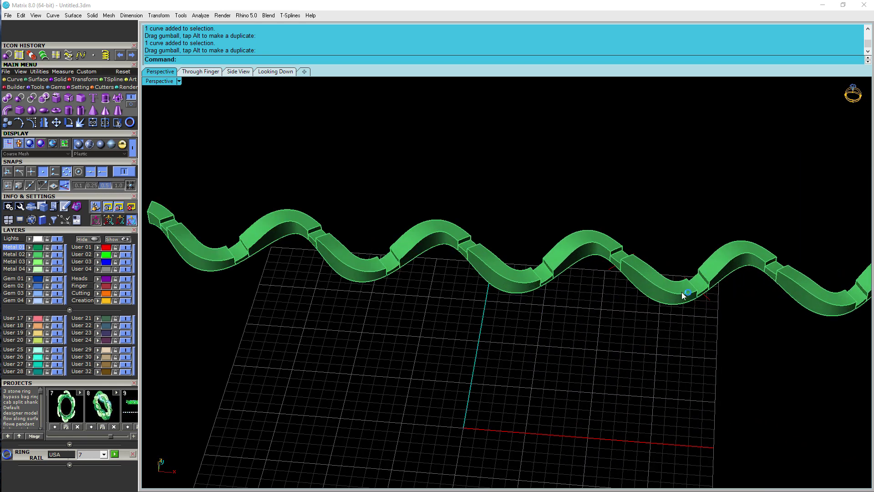
pyautogui.click(709, 304)
pyautogui.scroll(3, 594, 261)
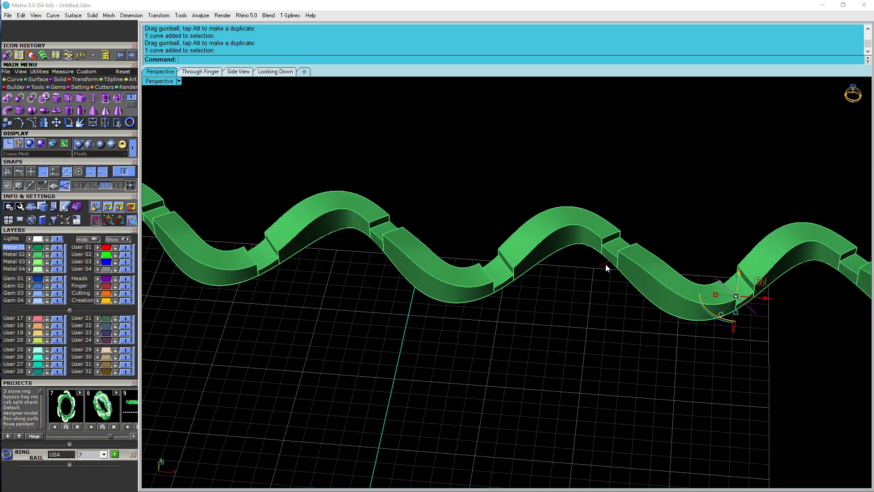
pyautogui.keyDown('shift'); pyautogui.click(606, 267); pyautogui.keyUp('shift')
pyautogui.moveTo(677, 258)
pyautogui.mouseDown(button='right')
pyautogui.moveTo(665, 264)
pyautogui.moveTo(651, 251)
pyautogui.moveTo(690, 240)
pyautogui.moveTo(510, 158)
pyautogui.moveTo(646, 314)
pyautogui.moveTo(687, 338)
pyautogui.moveTo(693, 315)
pyautogui.mouseUp(button='right')
pyautogui.click(661, 263)
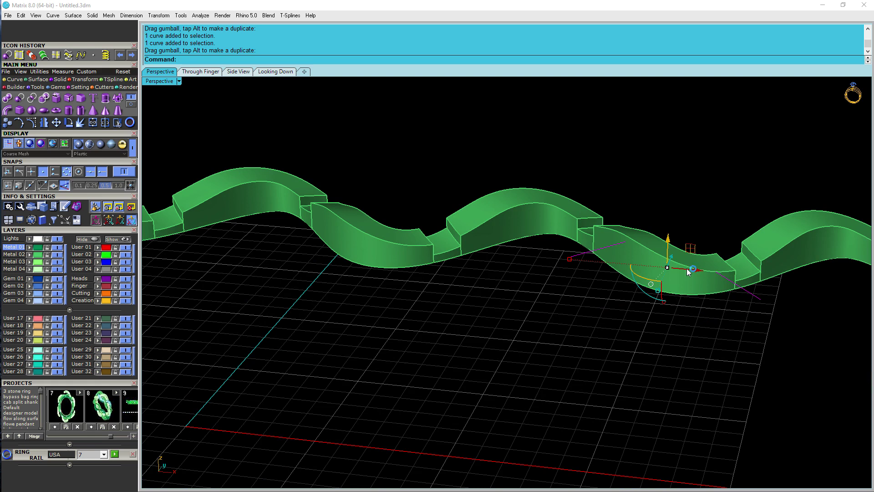
pyautogui.click(7, 122)
pyautogui.scroll(3, 758, 271)
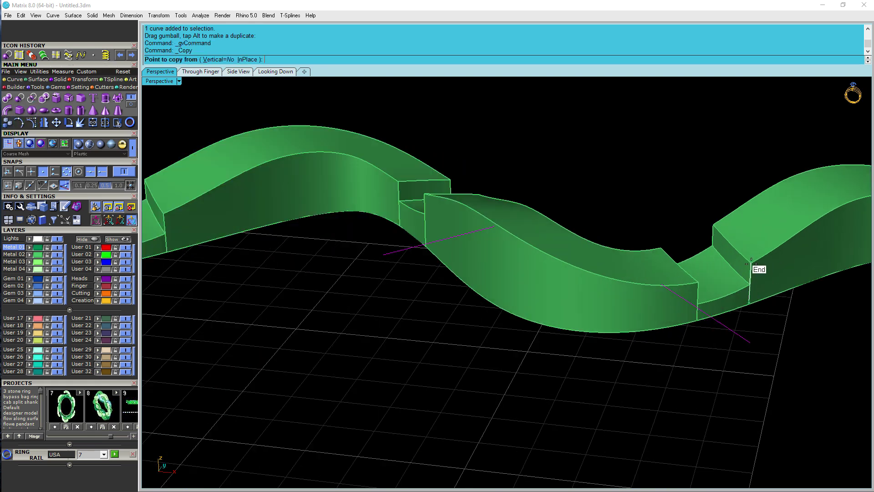
pyautogui.click(748, 299)
pyautogui.scroll(-3, 755, 301)
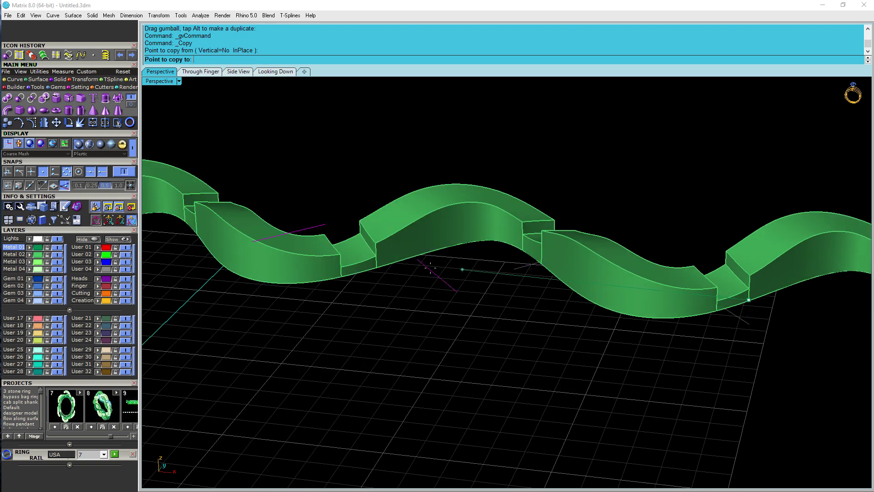
pyautogui.click(376, 265)
pyautogui.rightClick(488, 333)
pyautogui.scroll(-2, 469, 326)
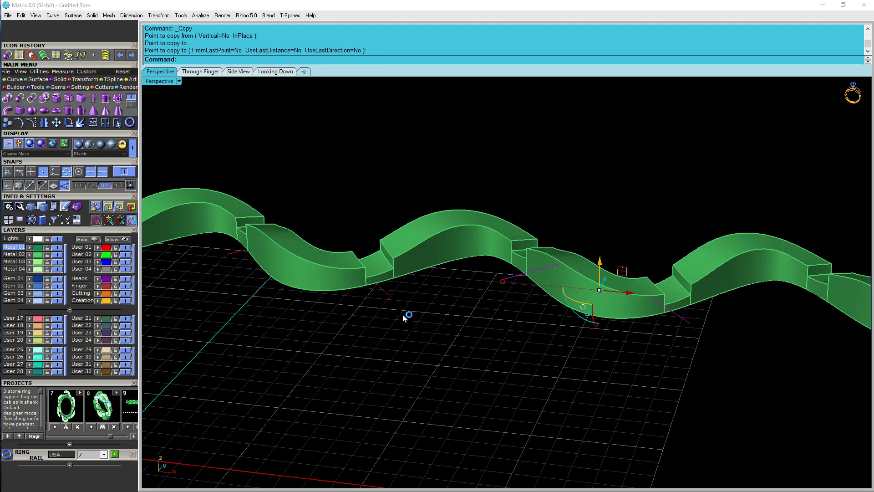
# Add the copied line on the ascending slope to the selection and extrude the three lines vertically into cutting planes through the strand.
pyautogui.keyDown('shift'); pyautogui.click(383, 290); pyautogui.keyUp('shift')
pyautogui.moveTo(547, 309)
pyautogui.mouseDown(button='right')
pyautogui.moveTo(562, 347)
pyautogui.moveTo(546, 298)
pyautogui.mouseUp(button='right')
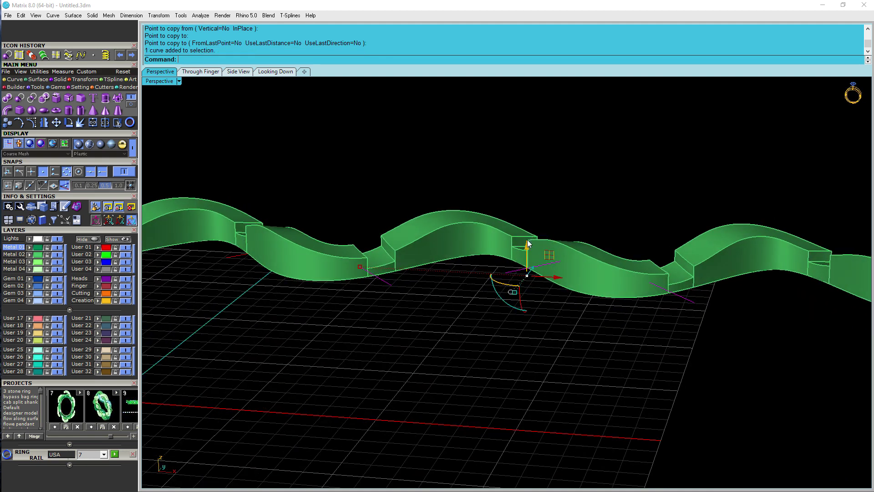
pyautogui.moveTo(528, 250); pyautogui.dragTo(534, 204)
pyautogui.click(637, 183)
# Offset the three cutting planes into thin solids with OffsetSrf, using a distance of .06/2 on both sides.
pyautogui.moveTo(637, 183); pyautogui.dragTo(671, 310, button='right')
pyautogui.click(663, 272)
pyautogui.scroll(4, 672, 310)
pyautogui.click(473, 225)
pyautogui.moveTo(475, 224); pyautogui.dragTo(327, 250, button='right')
pyautogui.scroll(2, 215, 242)
pyautogui.click(228, 237)
pyautogui.moveTo(308, 219)
pyautogui.mouseDown(button='right')
pyautogui.moveTo(346, 273)
pyautogui.moveTo(364, 355)
pyautogui.moveTo(558, 230)
pyautogui.moveTo(584, 224)
pyautogui.mouseUp(button='right')
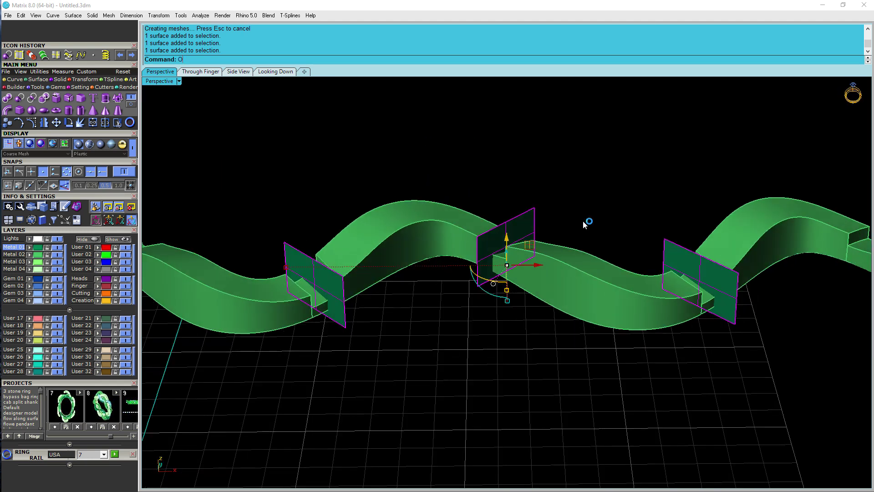
pyautogui.write('ffsetSrf')
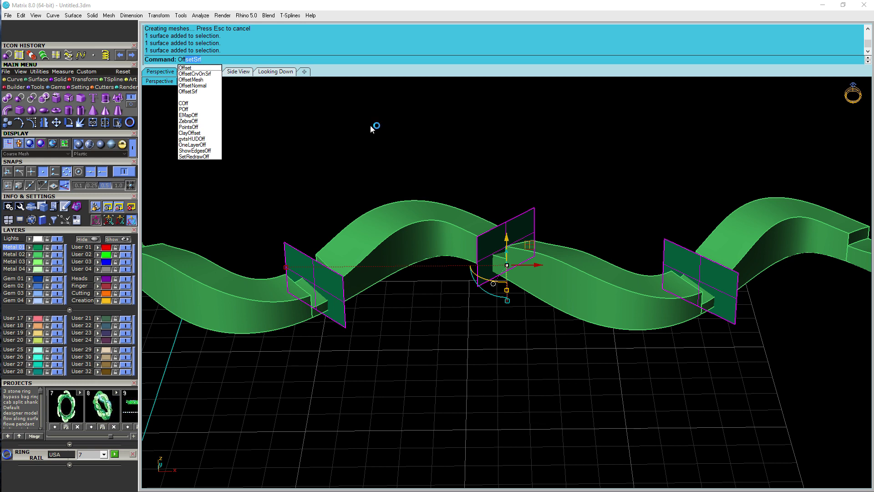
pyautogui.click(38, 79)
pyautogui.moveTo(455, 200); pyautogui.dragTo(433, 191, button='right')
pyautogui.press('Return')
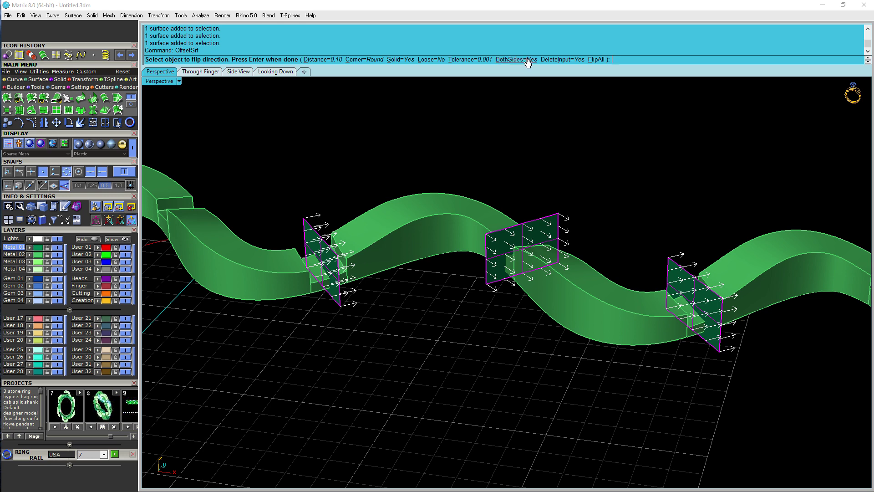
pyautogui.scroll(4, 539, 195)
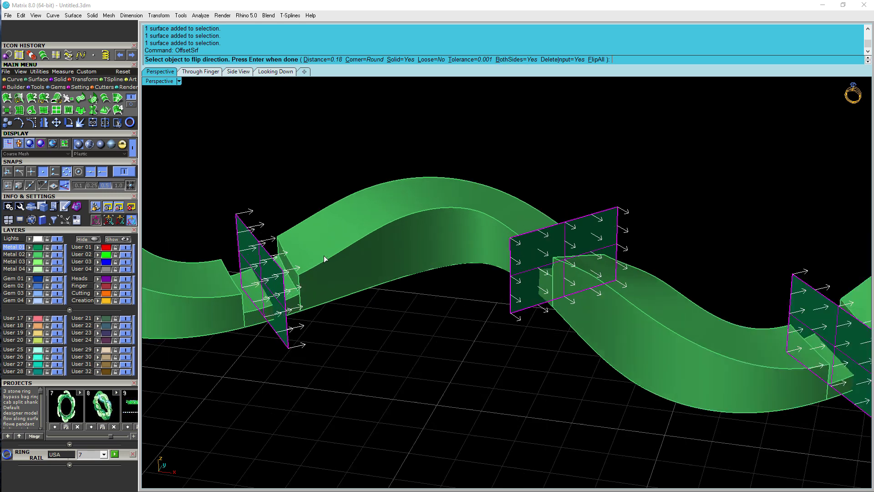
pyautogui.moveTo(323, 255); pyautogui.dragTo(291, 257, button='right')
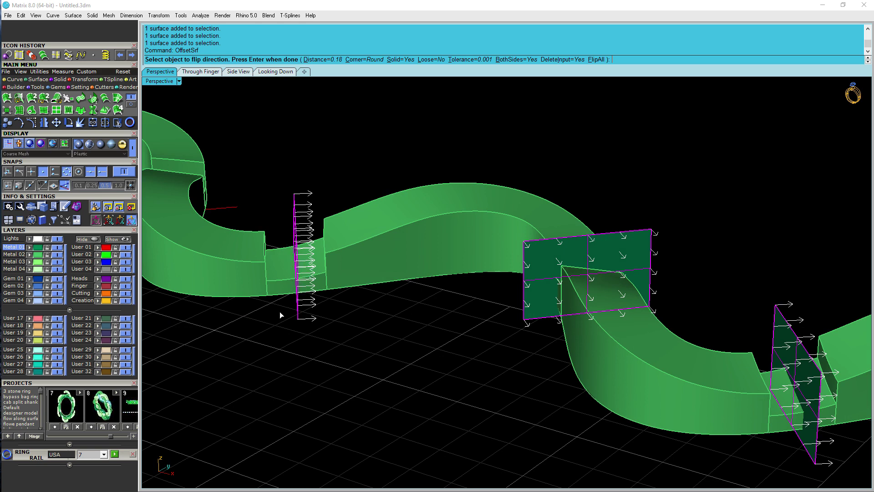
pyautogui.scroll(-1, 326, 267)
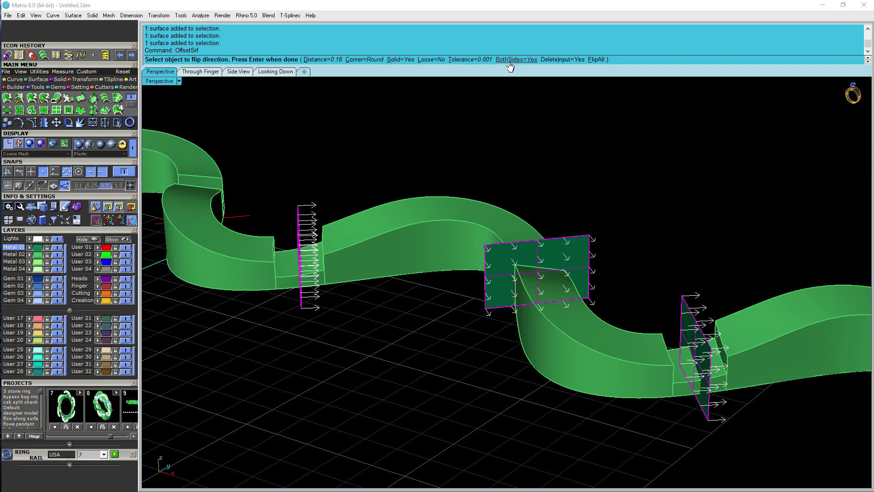
pyautogui.click(322, 60)
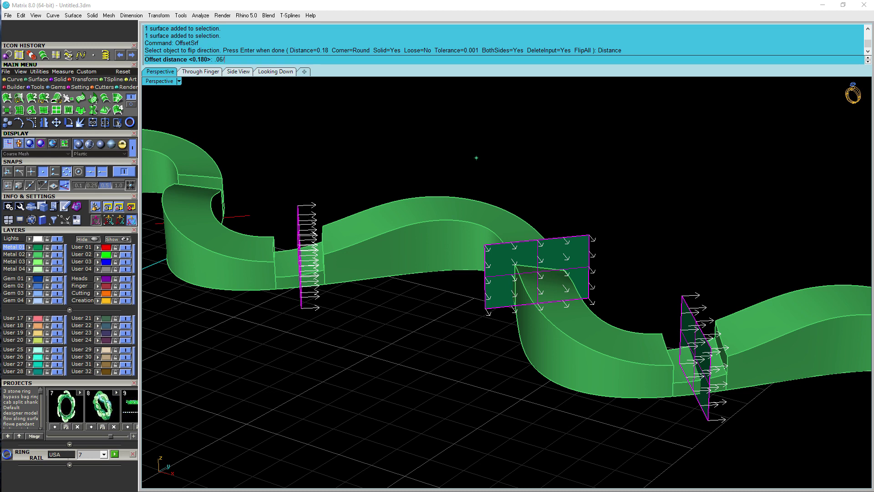
pyautogui.press('Return')
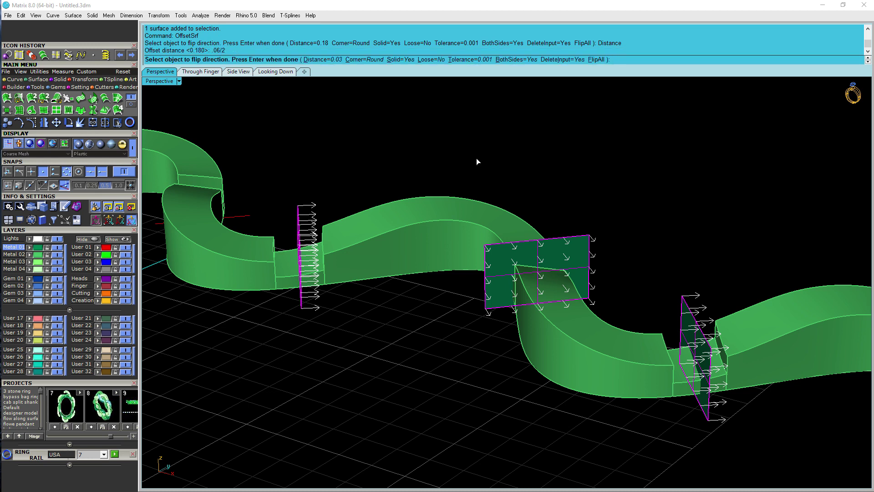
pyautogui.press('Return')
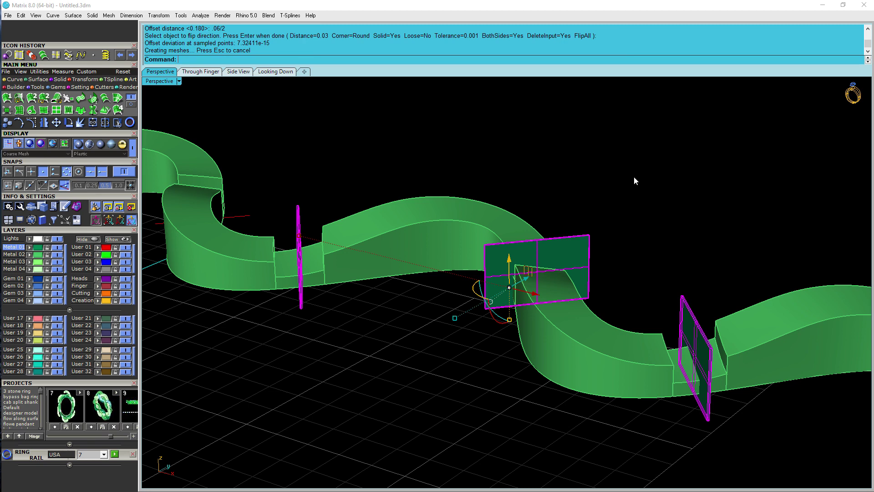
# Subtract the three thin slabs from the medium green strand with a Boolean difference, keeping the cutters.
pyautogui.scroll(5, 644, 220)
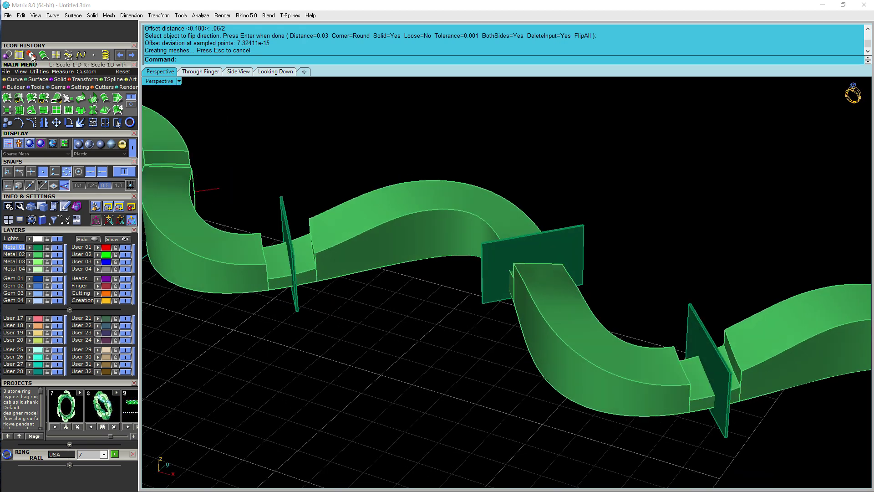
pyautogui.click(6, 55)
pyautogui.click(386, 192)
pyautogui.press('Return')
pyautogui.click(283, 223)
pyautogui.click(579, 249)
pyautogui.click(695, 334)
pyautogui.press('Return')
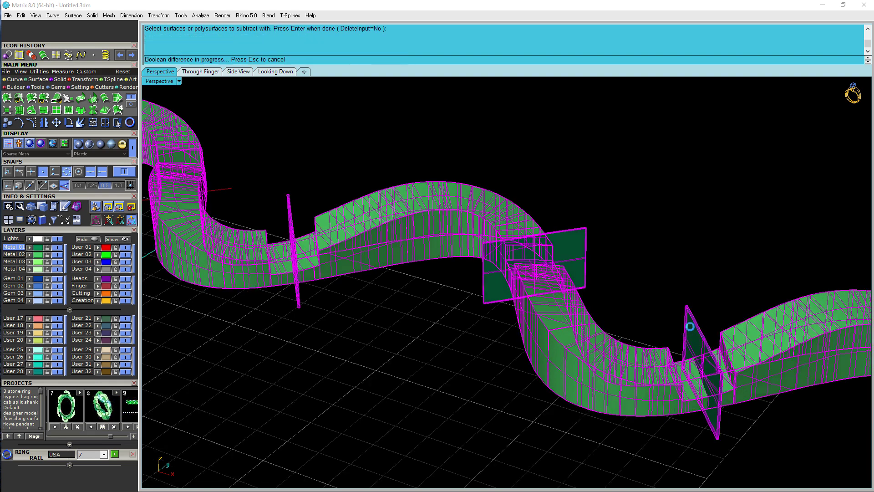
# Delete the three cutting slabs from the strand.
pyautogui.click(692, 337)
pyautogui.keyDown('shift'); pyautogui.click(574, 256); pyautogui.keyUp('shift')
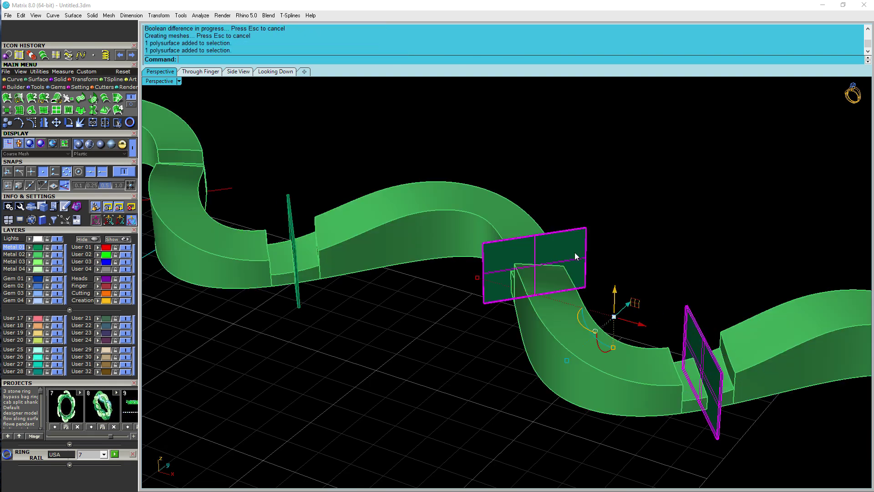
pyautogui.keyDown('shift'); pyautogui.click(291, 226); pyautogui.keyUp('shift')
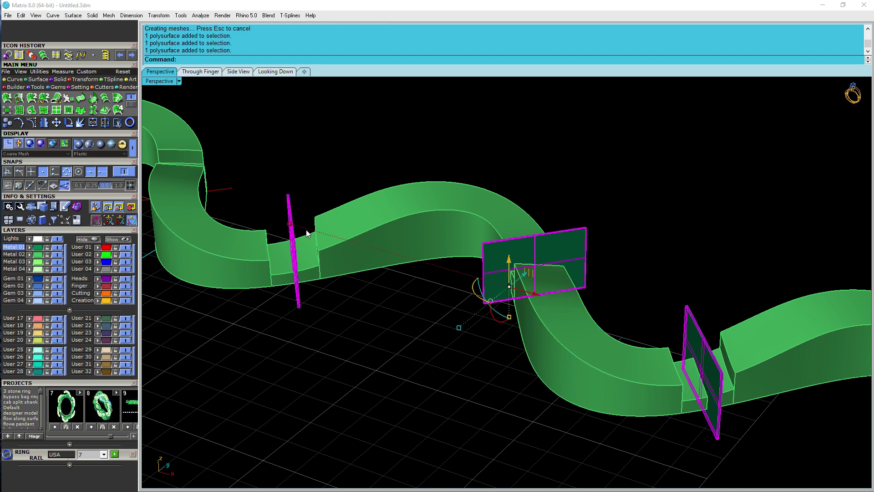
pyautogui.press('Delete')
# Delete the outer strand portions on both ends, keeping only the two middle pieces that form one repeating wave.
pyautogui.moveTo(552, 295); pyautogui.dragTo(597, 313, button='right')
pyautogui.click(597, 313)
pyautogui.keyDown('shift'); pyautogui.click(404, 239); pyautogui.keyUp('shift')
pyautogui.moveTo(403, 236); pyautogui.dragTo(378, 286, button='right')
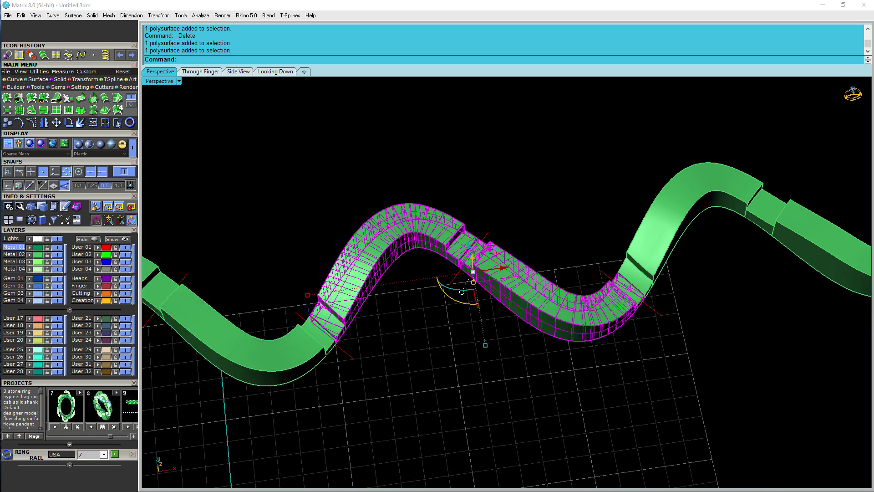
pyautogui.click(299, 225)
pyautogui.click(288, 356)
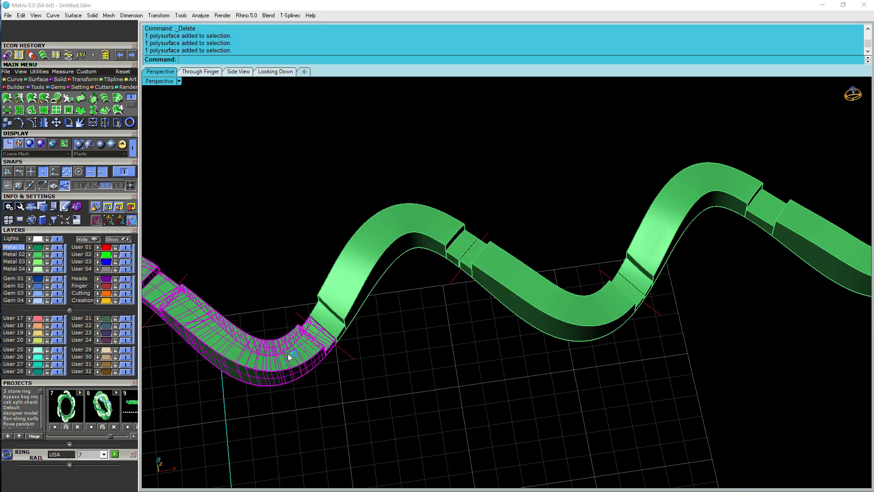
pyautogui.scroll(-6, 439, 331)
pyautogui.keyDown('shift'); pyautogui.click(587, 260); pyautogui.keyUp('shift')
pyautogui.scroll(-5, 687, 302)
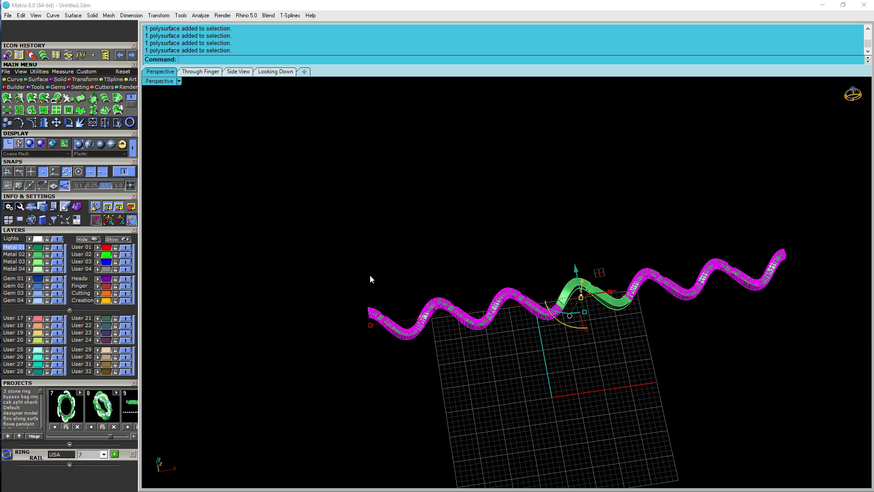
pyautogui.press('Delete')
# Select the four red cross lines on the User 01 layer and delete them.
pyautogui.scroll(5, 678, 303)
pyautogui.moveTo(544, 290); pyautogui.dragTo(551, 268, button='right')
pyautogui.click(108, 249)
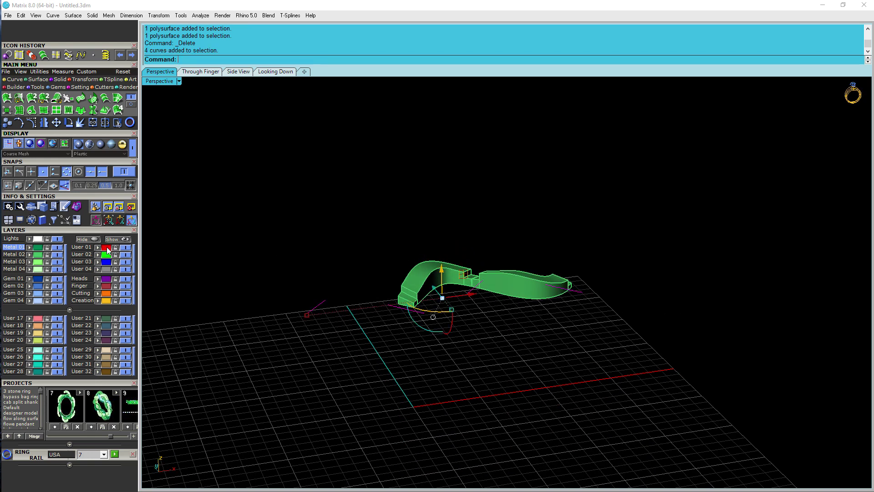
pyautogui.press('Delete')
pyautogui.press('Delete')
# Show all hidden objects, then delete the four wave guide curves and the stray light green piece at the far end.
pyautogui.moveTo(348, 231); pyautogui.dragTo(639, 349)
pyautogui.click(119, 239)
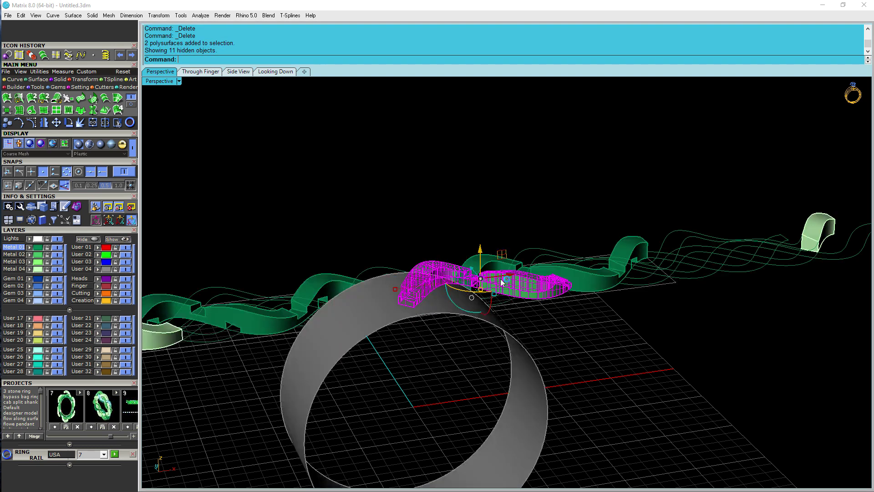
pyautogui.moveTo(500, 279); pyautogui.dragTo(485, 353, button='right')
pyautogui.keyDown('shift'); pyautogui.click(593, 299); pyautogui.keyUp('shift')
pyautogui.scroll(-2, 603, 279)
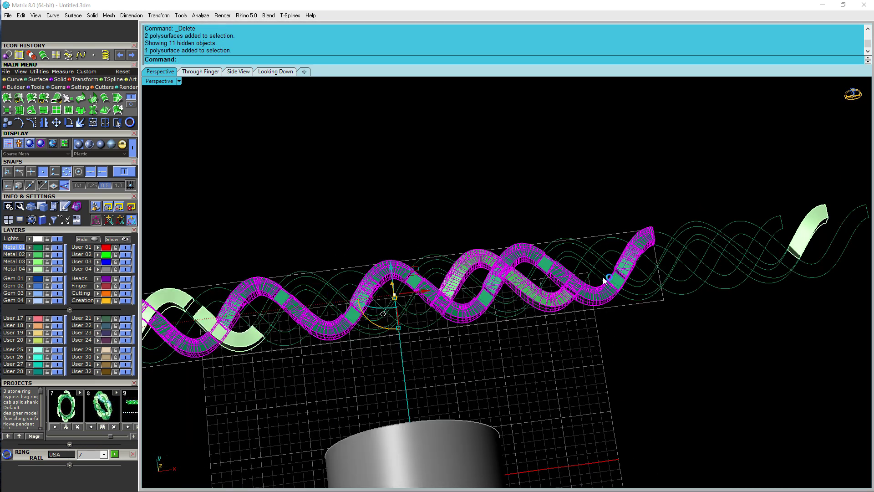
pyautogui.keyDown('shift'); pyautogui.click(236, 335); pyautogui.keyUp('shift')
pyautogui.keyDown('shift'); pyautogui.click(169, 299); pyautogui.keyUp('shift')
pyautogui.keyDown('shift'); pyautogui.moveTo(251, 330); pyautogui.dragTo(373, 356, button='right'); pyautogui.keyUp('shift')
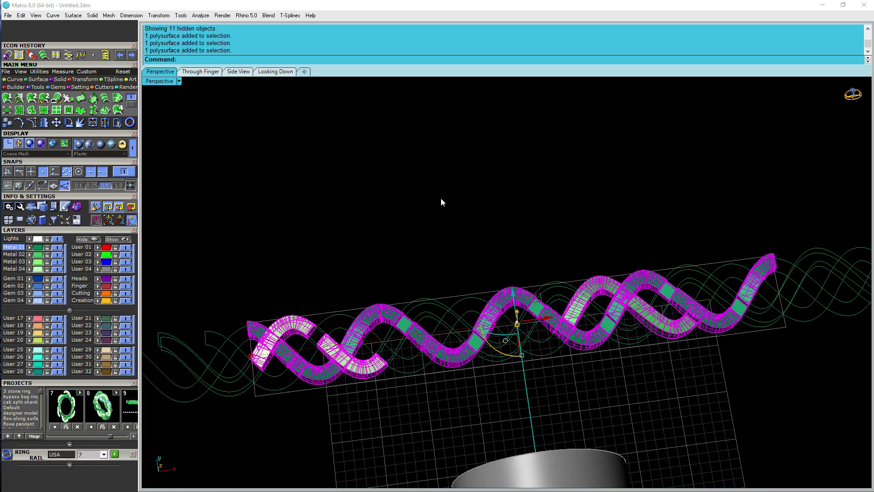
pyautogui.scroll(-2, 427, 255)
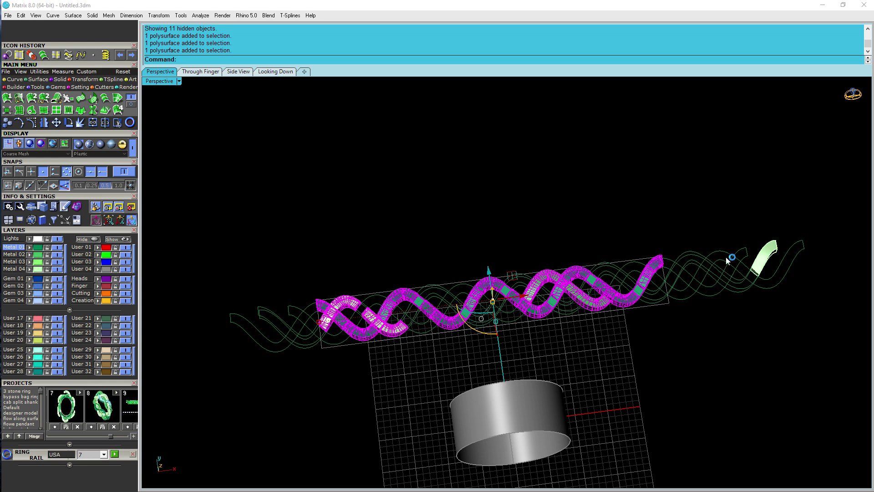
pyautogui.moveTo(799, 341); pyautogui.dragTo(708, 188)
pyautogui.press('Delete')
pyautogui.moveTo(744, 309); pyautogui.dragTo(717, 316, button='right')
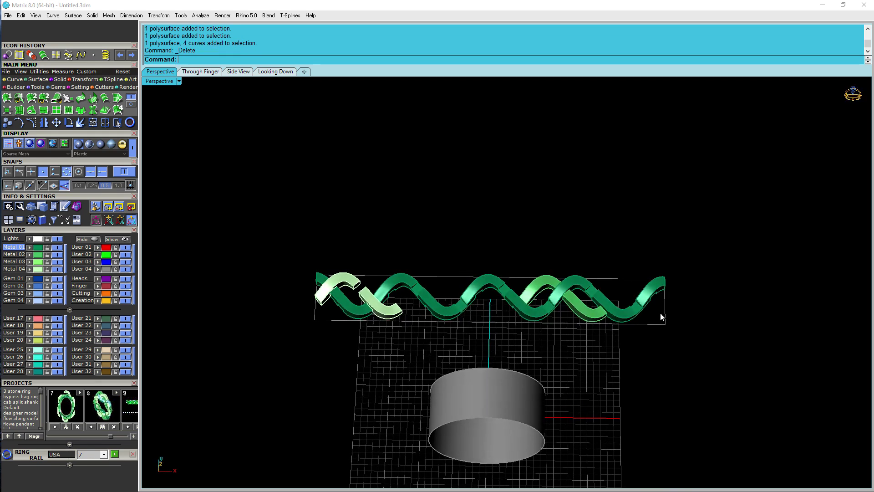
# Create a planar surface from the rectangle around the strands and put it on the grey User 04 layer.
pyautogui.click(661, 324)
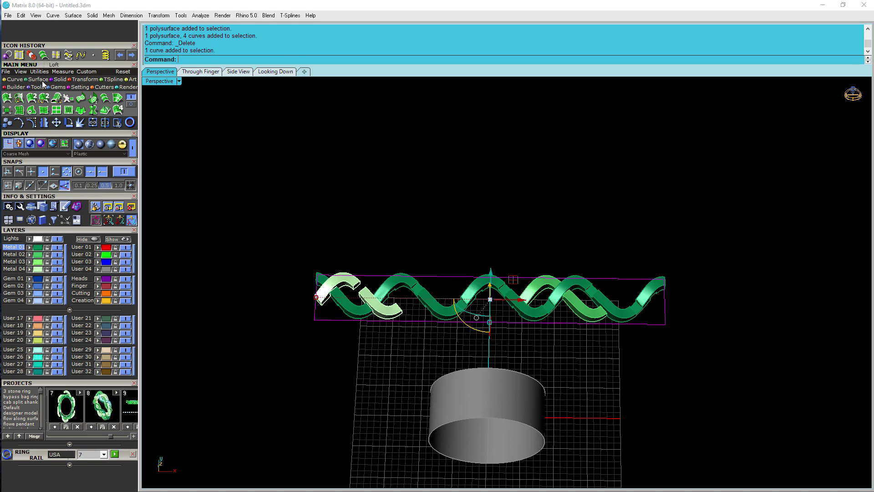
pyautogui.click(31, 109)
pyautogui.moveTo(572, 261); pyautogui.dragTo(528, 219, button='right')
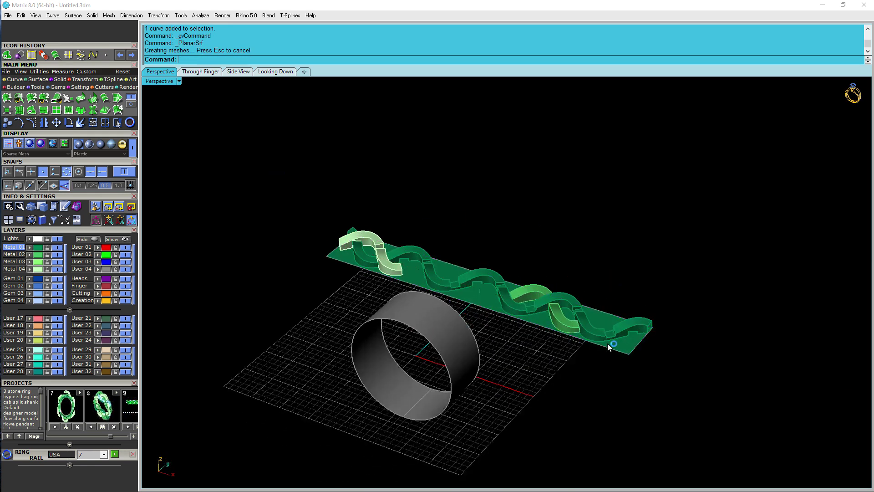
pyautogui.scroll(5, 624, 344)
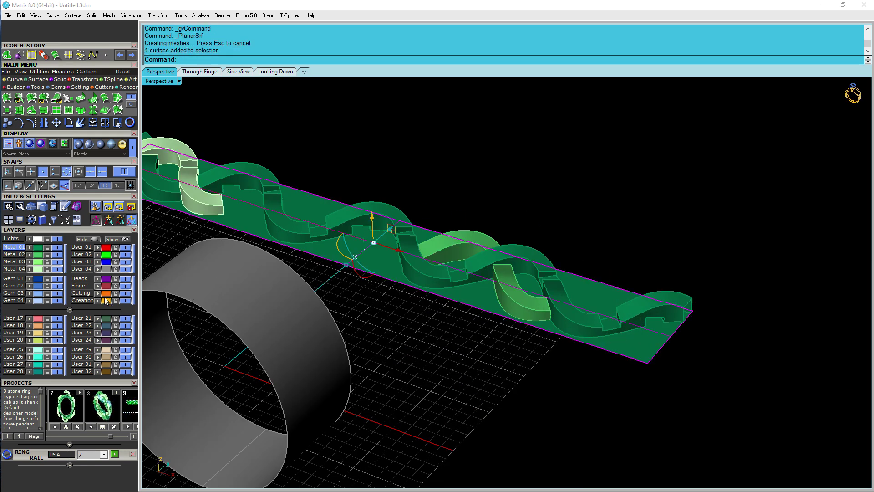
pyautogui.click(98, 269)
pyautogui.click(490, 373)
# Examine the strands from the side and in perspective, checking their notches, crossings and seating on the flat base surface.
pyautogui.scroll(-4, 640, 330)
pyautogui.moveTo(640, 331); pyautogui.dragTo(550, 283, button='right')
pyautogui.click(238, 72)
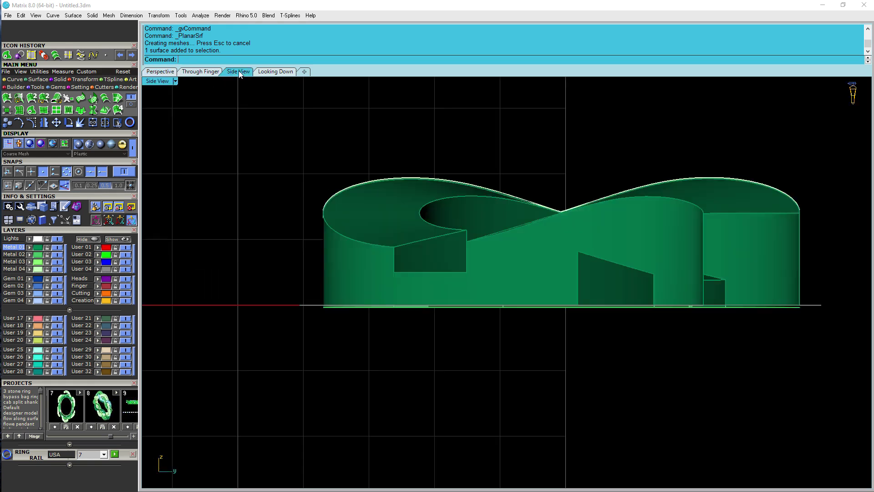
pyautogui.moveTo(550, 228); pyautogui.dragTo(510, 240, button='right')
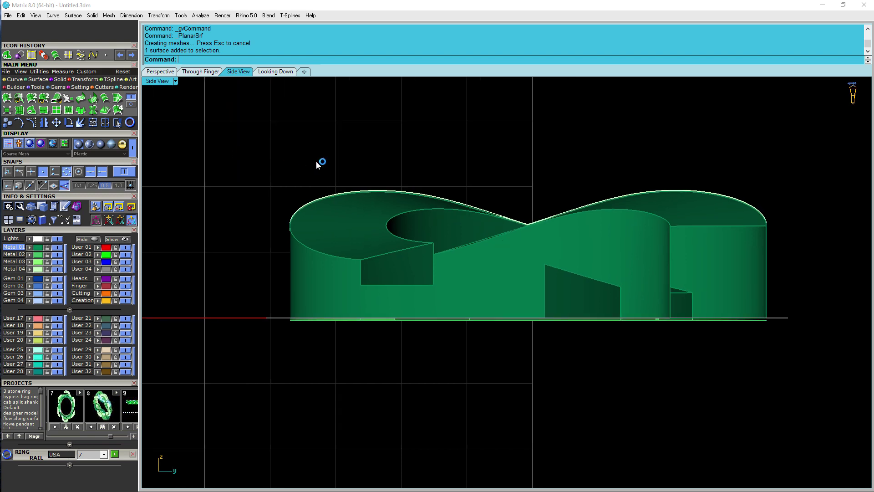
pyautogui.click(682, 226)
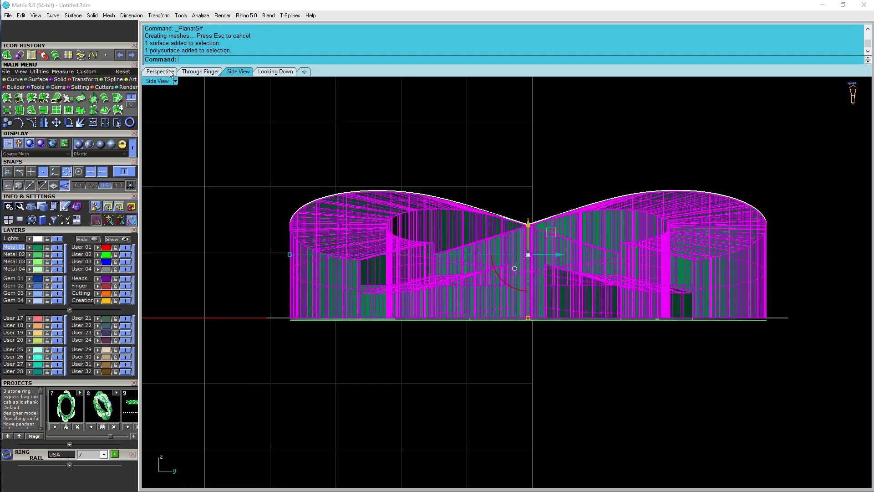
pyautogui.click(168, 71)
pyautogui.moveTo(476, 160); pyautogui.dragTo(632, 245, button='right')
pyautogui.click(633, 246)
pyautogui.scroll(4, 582, 287)
pyautogui.keyDown('shift'); pyautogui.moveTo(566, 339); pyautogui.dragTo(585, 233, button='right'); pyautogui.keyUp('shift')
pyautogui.scroll(2, 562, 227)
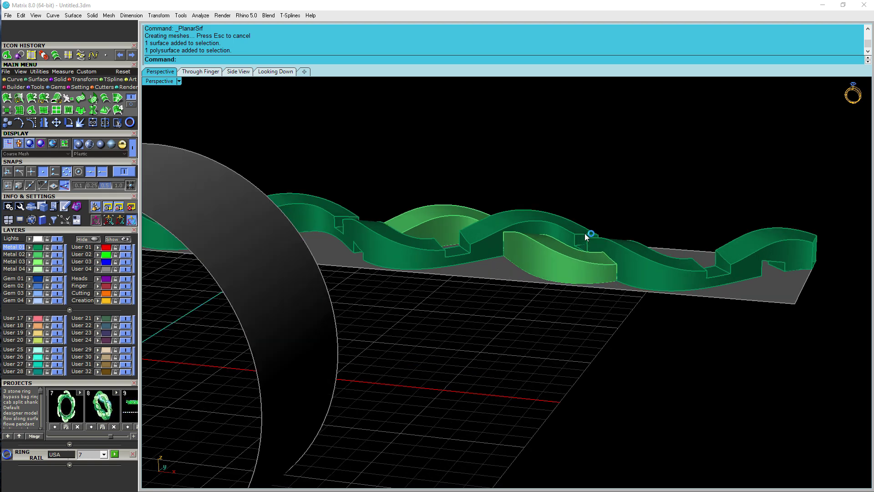
pyautogui.click(585, 233)
pyautogui.scroll(3, 574, 228)
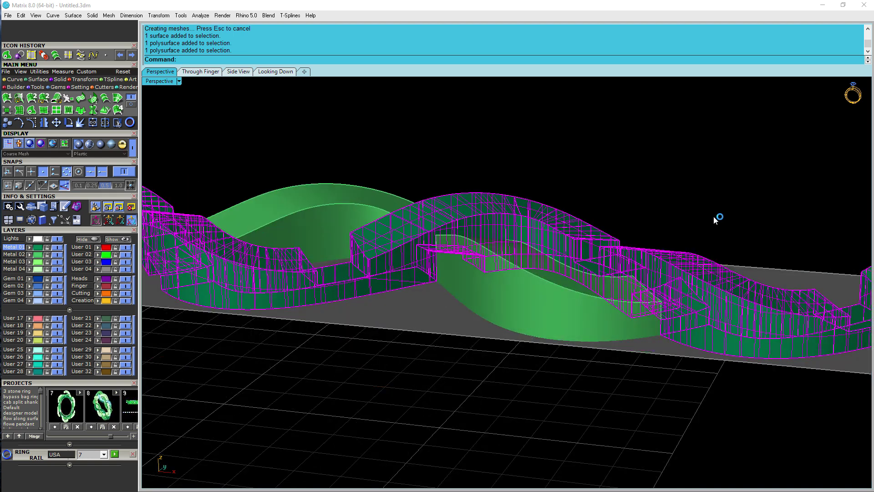
pyautogui.scroll(2, 396, 231)
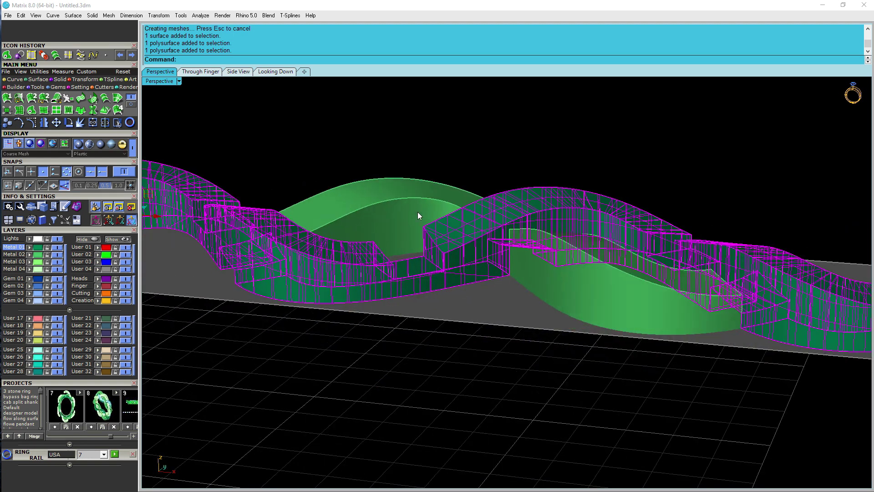
pyautogui.moveTo(418, 214); pyautogui.dragTo(473, 230, button='right')
pyautogui.click(489, 279)
pyautogui.moveTo(490, 278); pyautogui.dragTo(605, 271, button='right')
# Flow copies of all strand pieces along the surface, from the flat grey base onto the ring band, picking matching corners with Rigid off.
pyautogui.moveTo(238, 127); pyautogui.dragTo(618, 323)
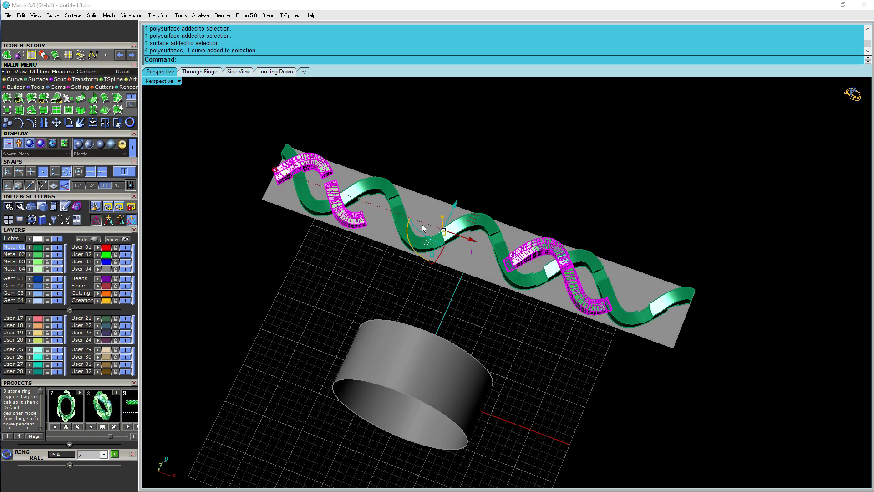
pyautogui.keyDown('shift'); pyautogui.click(311, 201); pyautogui.keyUp('shift')
pyautogui.moveTo(377, 365); pyautogui.dragTo(545, 284, button='right')
pyautogui.keyDown('shift'); pyautogui.moveTo(424, 314); pyautogui.dragTo(429, 284, button='right'); pyautogui.keyUp('shift')
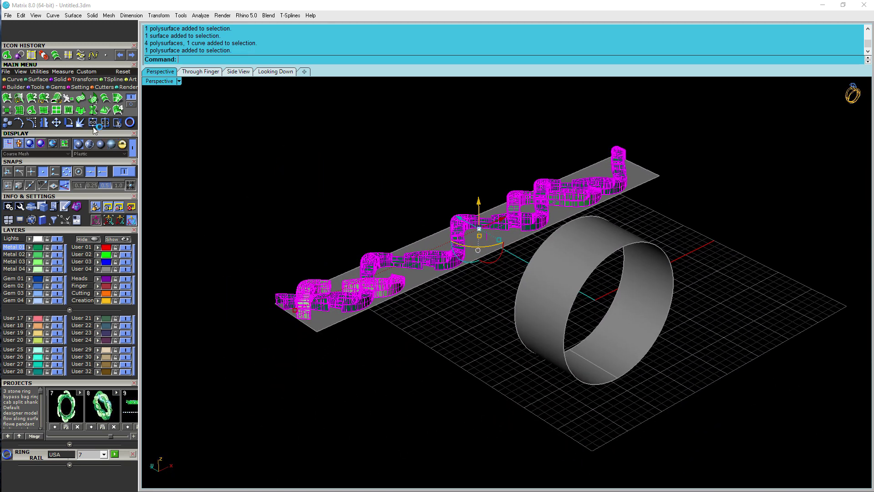
pyautogui.click(80, 80)
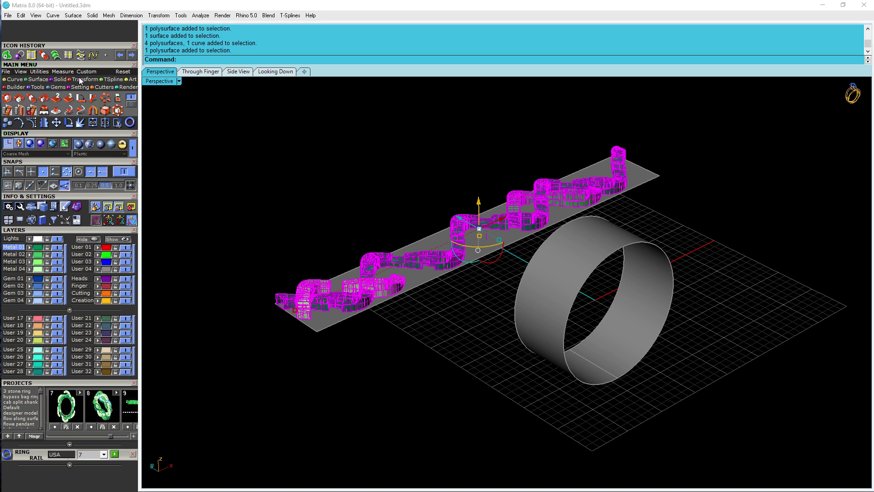
pyautogui.click(131, 104)
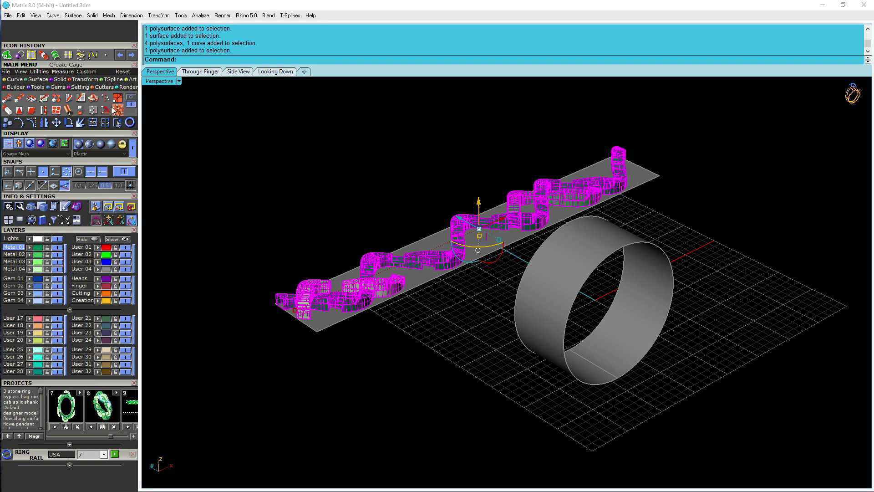
pyautogui.click(80, 98)
pyautogui.scroll(3, 300, 273)
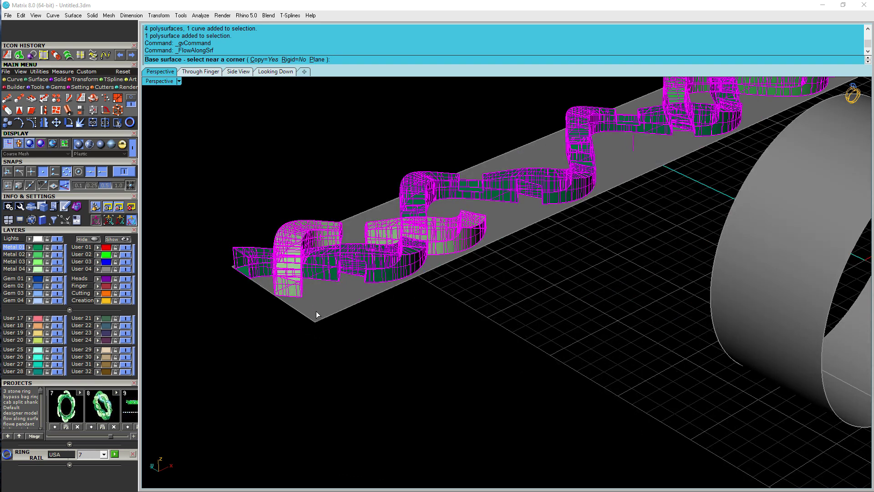
pyautogui.click(316, 312)
pyautogui.scroll(-3, 316, 298)
pyautogui.moveTo(490, 390); pyautogui.dragTo(698, 273, button='right')
pyautogui.click(703, 271)
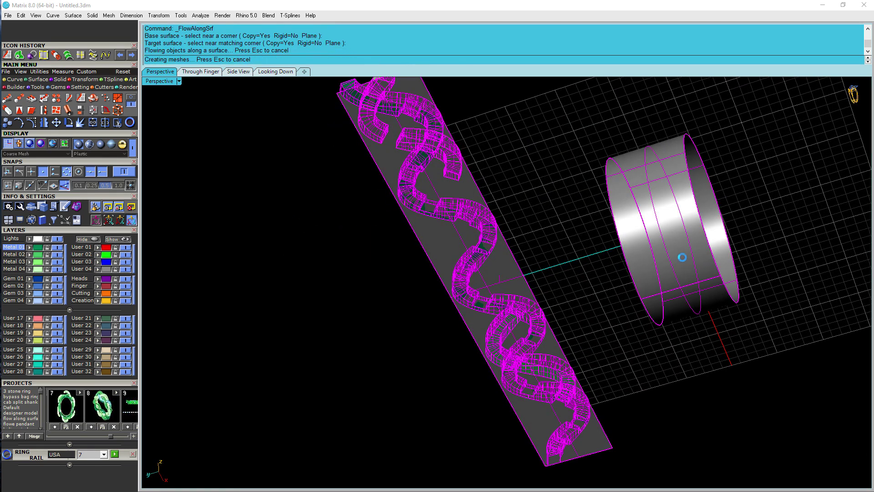
# Delete the original flat strands with their base surface, and delete the ring band surface, keeping only the flowed braid.
pyautogui.moveTo(701, 246)
pyautogui.mouseDown(button='right')
pyautogui.moveTo(796, 296)
pyautogui.moveTo(793, 307)
pyautogui.moveTo(709, 302)
pyautogui.moveTo(632, 250)
pyautogui.moveTo(592, 242)
pyautogui.mouseUp(button='right')
pyautogui.click(592, 242)
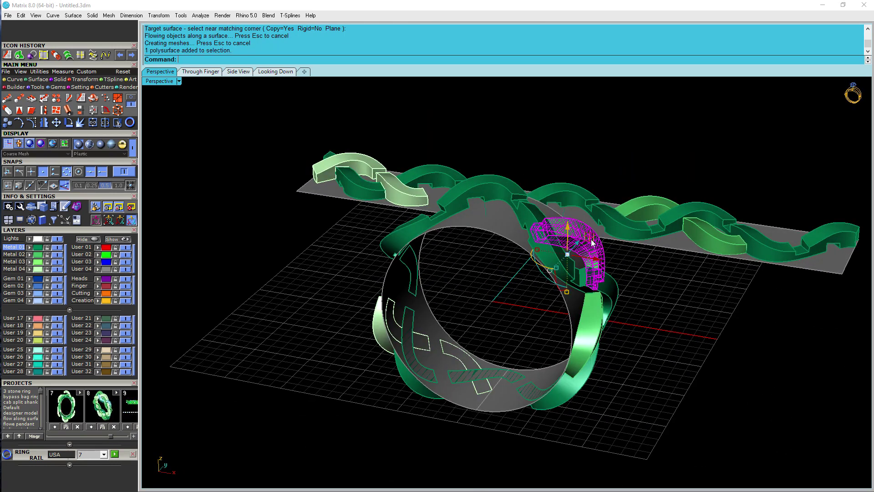
pyautogui.keyDown('shift'); pyautogui.click(592, 344); pyautogui.keyUp('shift')
pyautogui.moveTo(483, 317); pyautogui.dragTo(444, 188, button='right')
pyautogui.moveTo(643, 221); pyautogui.dragTo(535, 179, button='right')
pyautogui.press('Escape')
pyautogui.moveTo(504, 157); pyautogui.dragTo(665, 326)
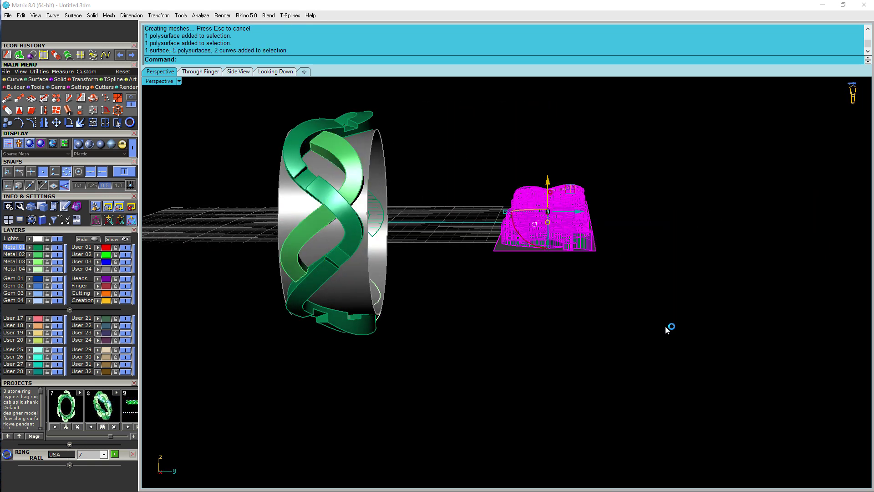
pyautogui.press('Delete')
pyautogui.click(365, 148)
pyautogui.press('Delete')
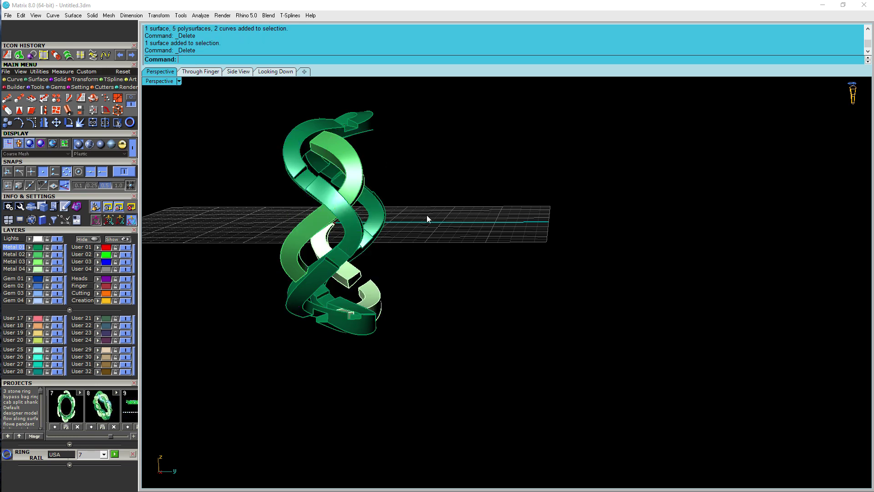
# In the Through Finger view, polar array the two medium green and two pale green strand pieces around 0,0,0 with 4 items over 360 degrees.
pyautogui.moveTo(427, 215); pyautogui.dragTo(477, 254, button='right')
pyautogui.click(201, 71)
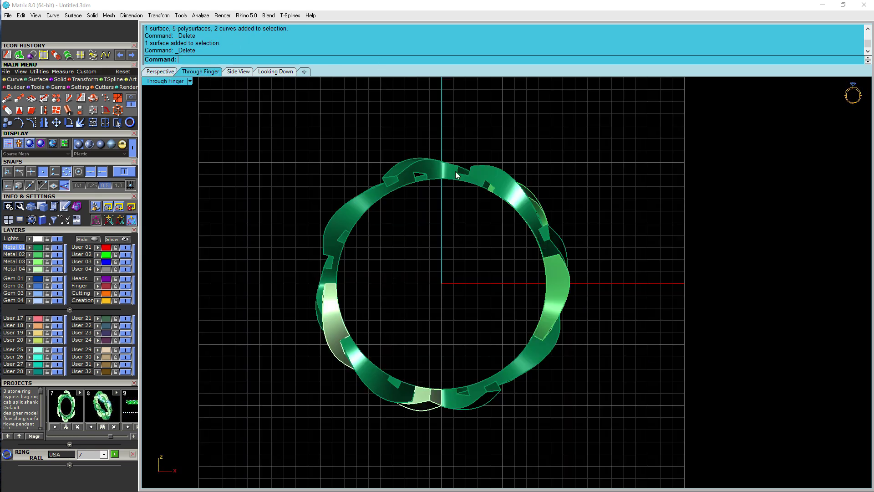
pyautogui.moveTo(464, 249); pyautogui.dragTo(494, 225, button='right')
pyautogui.moveTo(284, 221); pyautogui.dragTo(493, 450)
pyautogui.scroll(3, 362, 277)
pyautogui.scroll(-2, 359, 275)
pyautogui.moveTo(525, 90); pyautogui.dragTo(766, 369)
pyautogui.moveTo(688, 205); pyautogui.dragTo(692, 232, button='right')
pyautogui.write('ArrayPolar')
pyautogui.press('Return')
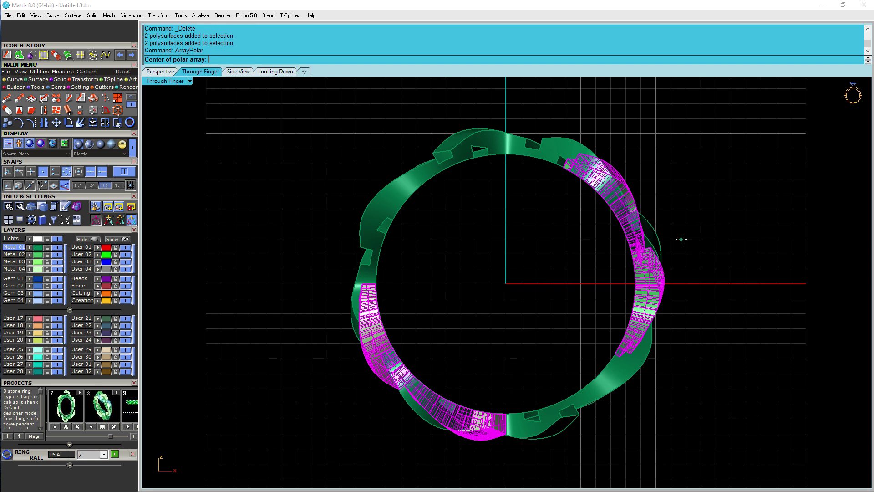
pyautogui.write('0,0,0')
pyautogui.press('Return')
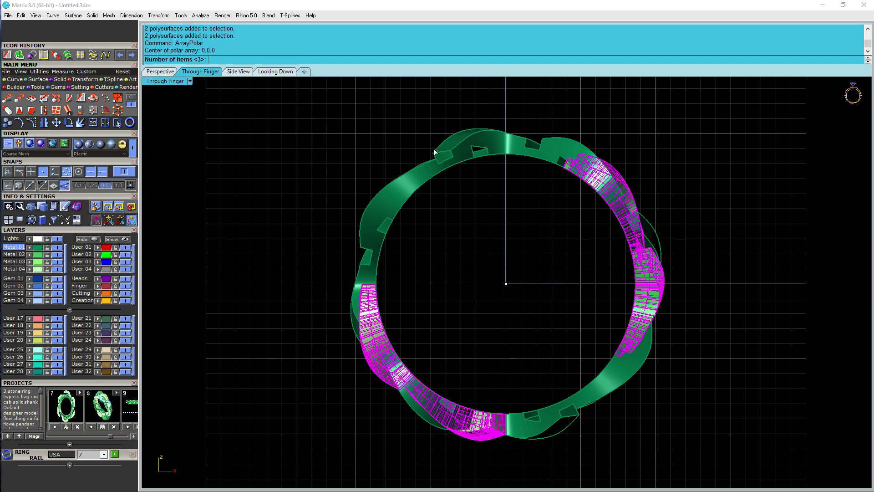
pyautogui.write('4')
pyautogui.press('Return')
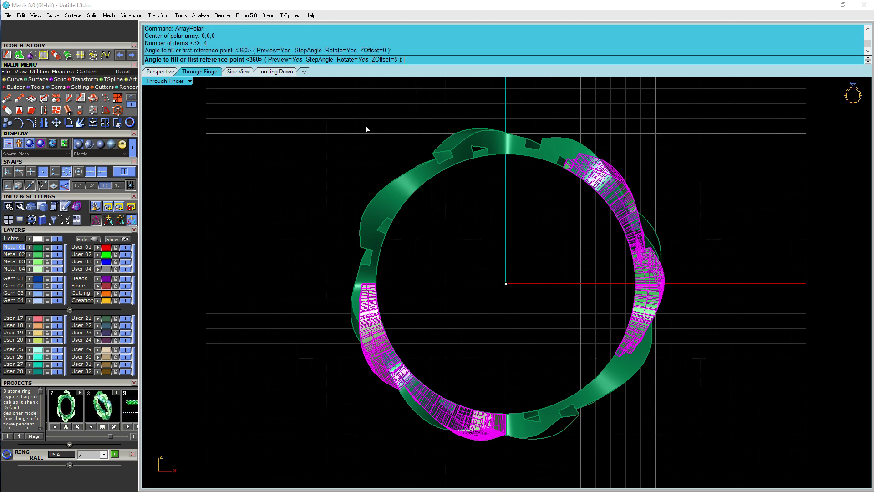
pyautogui.press('Return')
pyautogui.press('Return')
pyautogui.press('Escape')
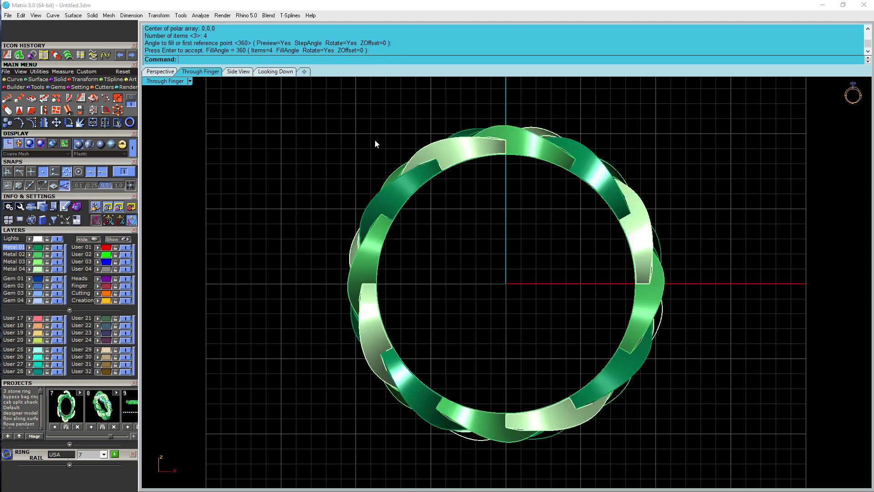
# Inspect the arrayed braid in perspective, checking how the three strands interlace around the ring.
pyautogui.click(163, 71)
pyautogui.moveTo(488, 200); pyautogui.dragTo(436, 223, button='right')
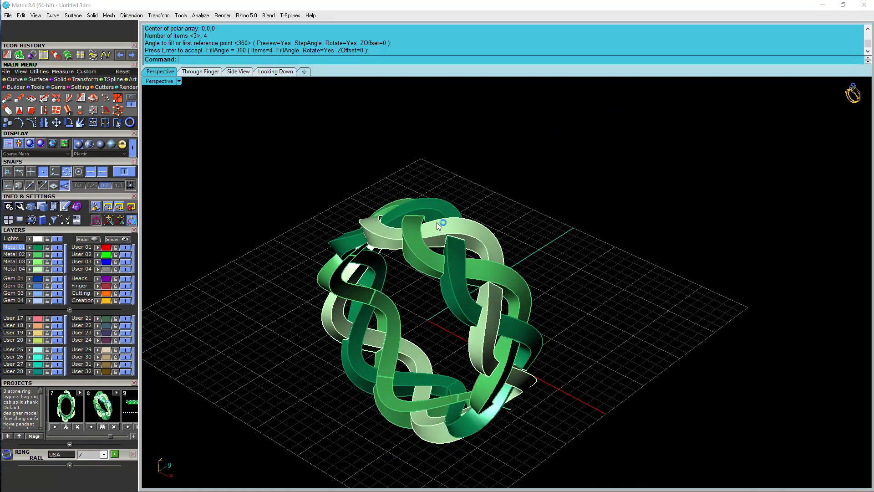
pyautogui.moveTo(396, 345); pyautogui.dragTo(498, 301, button='right')
pyautogui.keyDown('shift'); pyautogui.moveTo(484, 333); pyautogui.dragTo(525, 321, button='right'); pyautogui.keyUp('shift')
pyautogui.click(526, 322)
pyautogui.click(686, 328)
pyautogui.moveTo(686, 328); pyautogui.dragTo(434, 218, button='right')
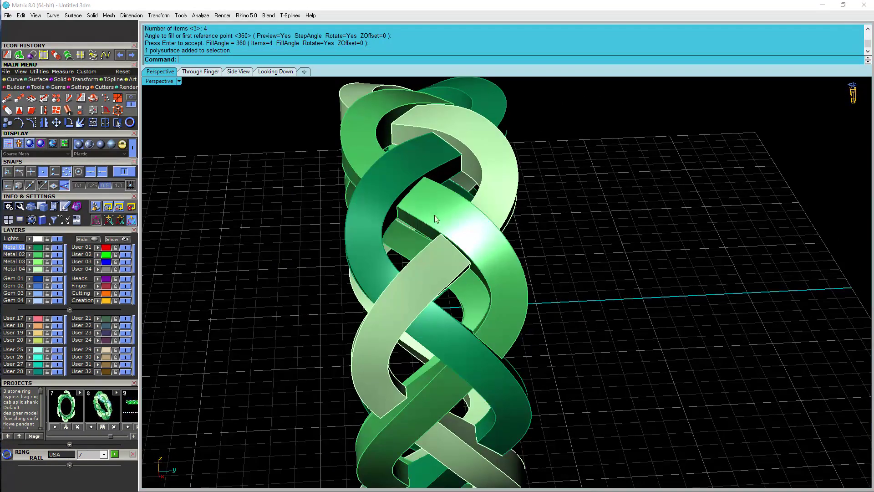
pyautogui.moveTo(521, 213); pyautogui.dragTo(583, 211, button='right')
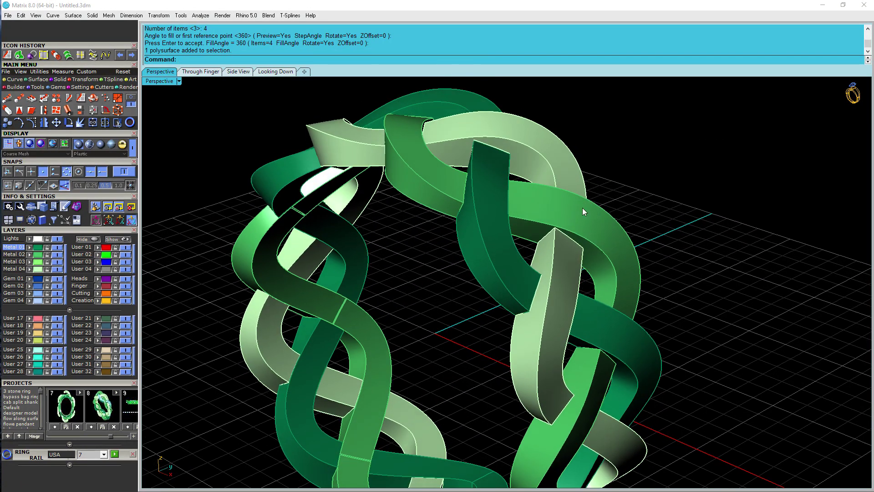
pyautogui.scroll(4, 496, 187)
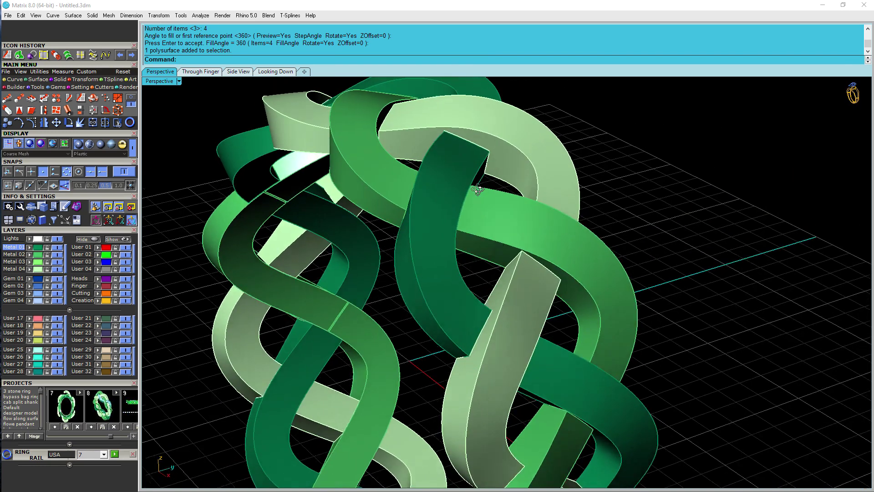
pyautogui.moveTo(501, 344); pyautogui.dragTo(575, 277, button='right')
pyautogui.scroll(1, 578, 229)
# Isolate the continuous dark green strand by hiding all the other pieces.
pyautogui.click(579, 232)
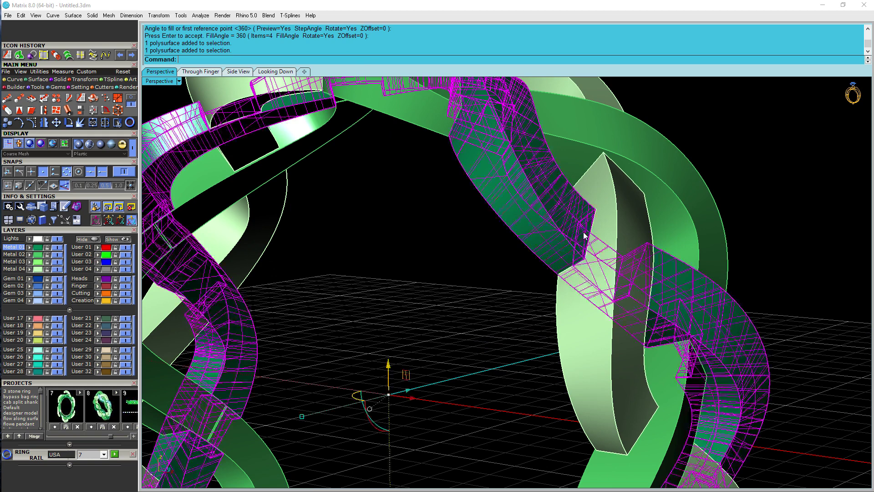
pyautogui.click(94, 239)
pyautogui.moveTo(591, 286); pyautogui.dragTo(619, 238, button='right')
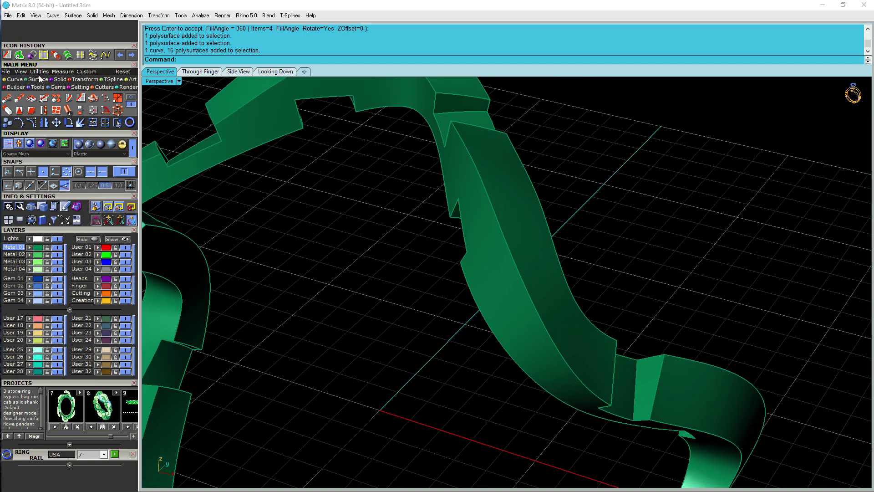
# Extract the outer face of the raised dark green section between two notches and duplicate its border curve.
pyautogui.click(56, 81)
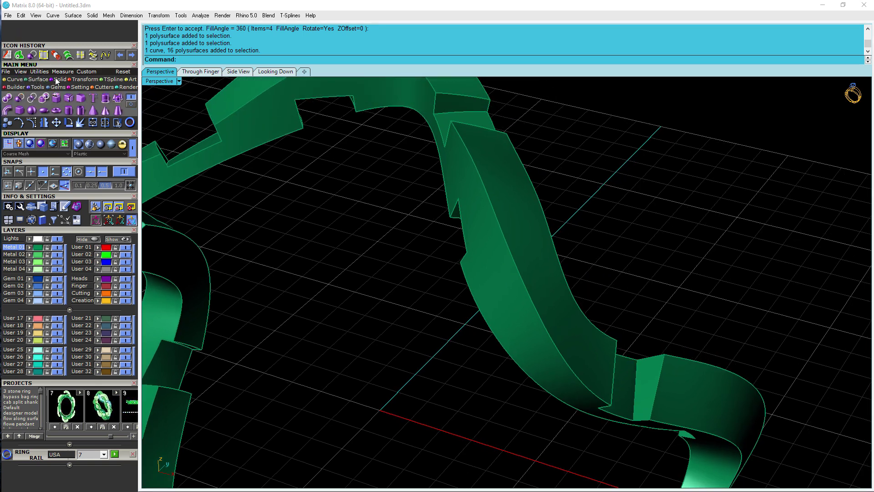
pyautogui.click(20, 111)
pyautogui.click(544, 253)
pyautogui.press('Return')
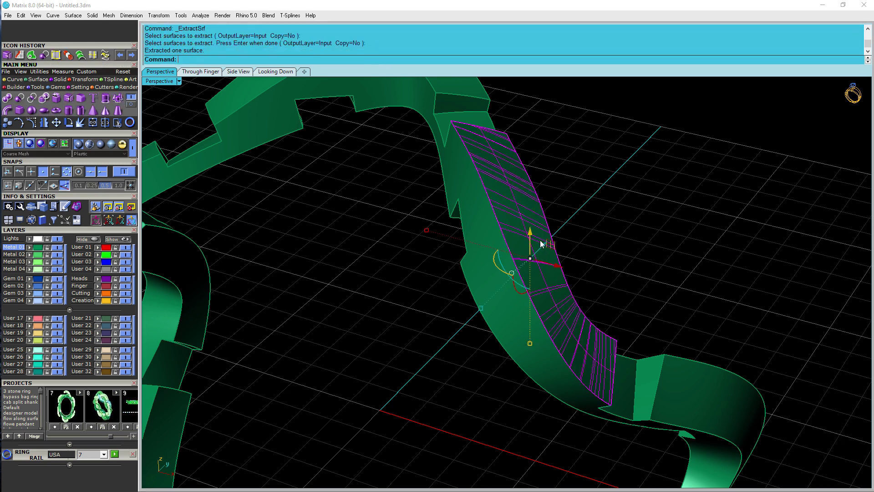
pyautogui.click(12, 79)
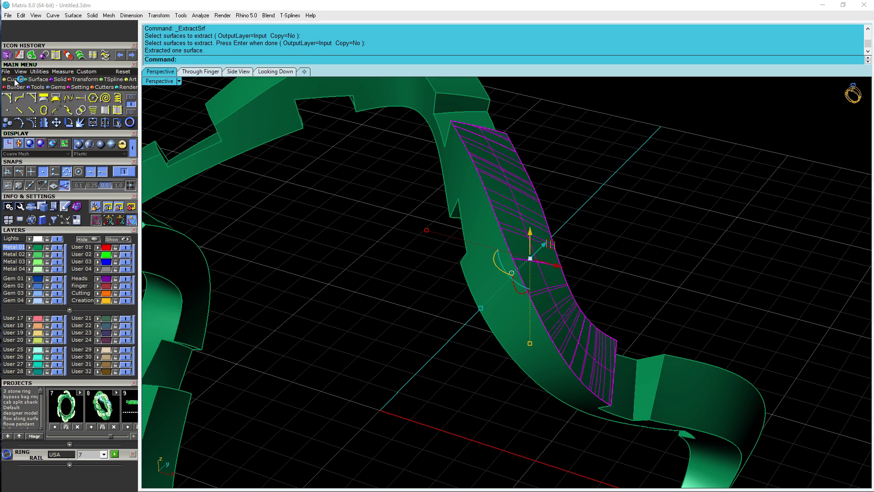
pyautogui.click(117, 111)
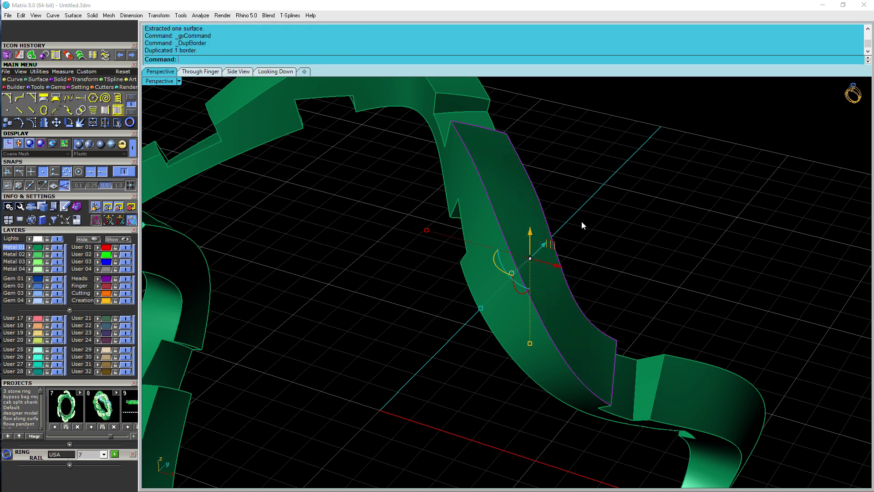
# Try offsetting the duplicated border curve by 0.5 on the extracted face, and undo the offset.
pyautogui.write('OffsetSrf')
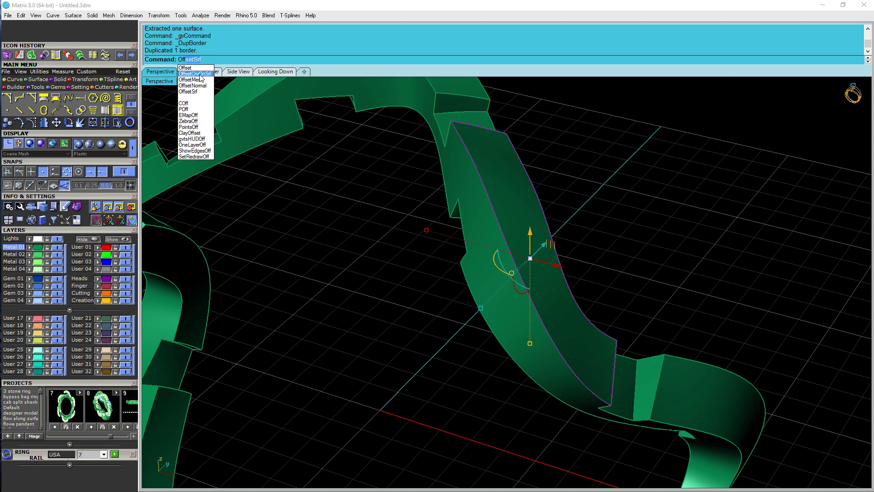
pyautogui.click(195, 73)
pyautogui.click(523, 239)
pyautogui.moveTo(522, 238); pyautogui.dragTo(466, 243, button='right')
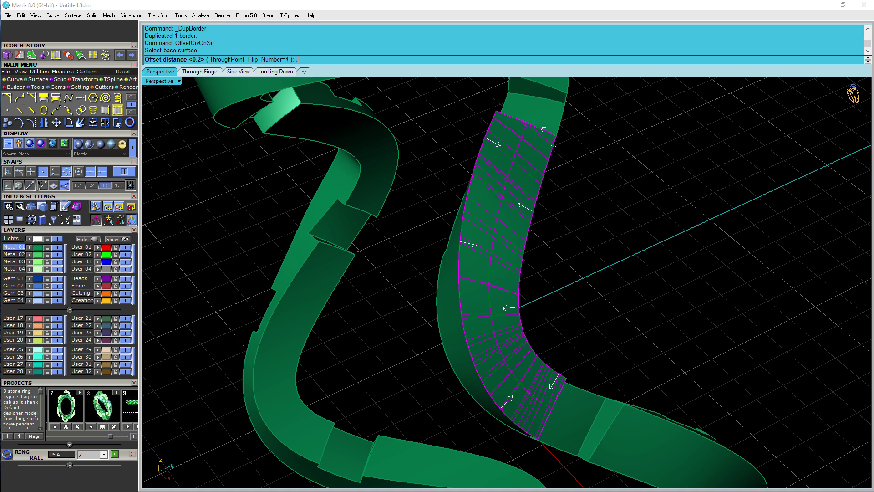
pyautogui.write('.5')
pyautogui.press('Return')
pyautogui.moveTo(673, 250); pyautogui.dragTo(630, 279, button='right')
pyautogui.hotkey('ctrl', 'z')
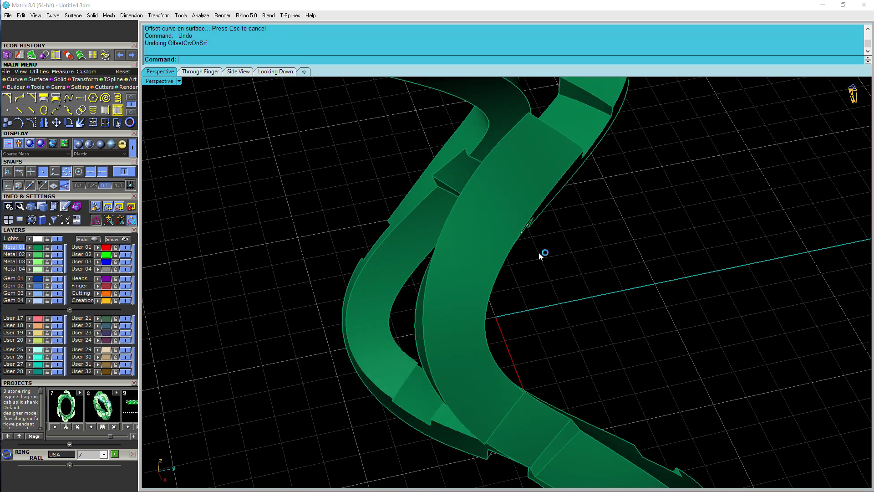
# Offset the duplicated border curve inward by 0.3 on the extracted outer face.
pyautogui.press('Return')
pyautogui.click(479, 169)
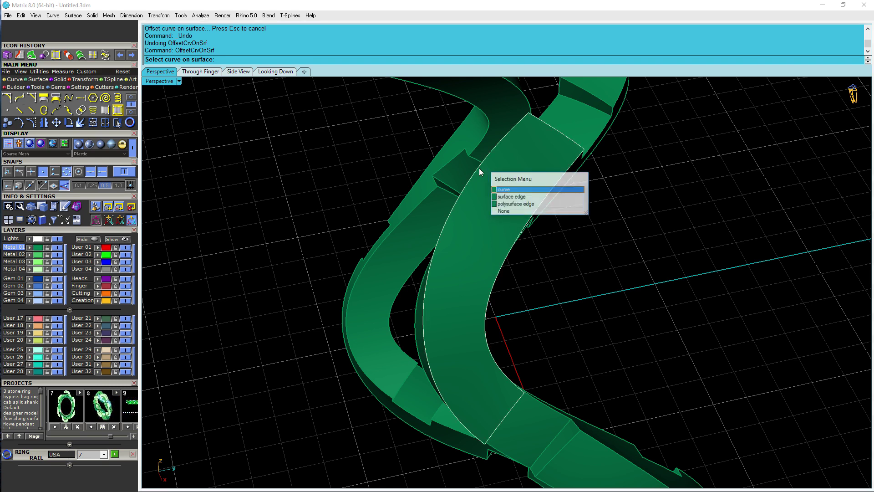
pyautogui.click(502, 187)
pyautogui.click(495, 203)
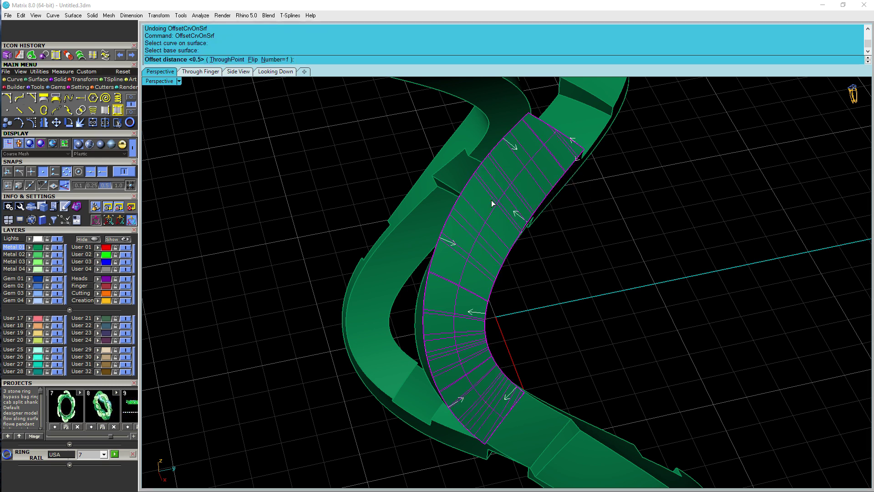
pyautogui.write('.3')
pyautogui.press('Return')
# Split the extracted outer face with the newly offset border curve.
pyautogui.click(561, 157)
pyautogui.moveTo(561, 157); pyautogui.dragTo(608, 201, button='right')
pyautogui.click(670, 260)
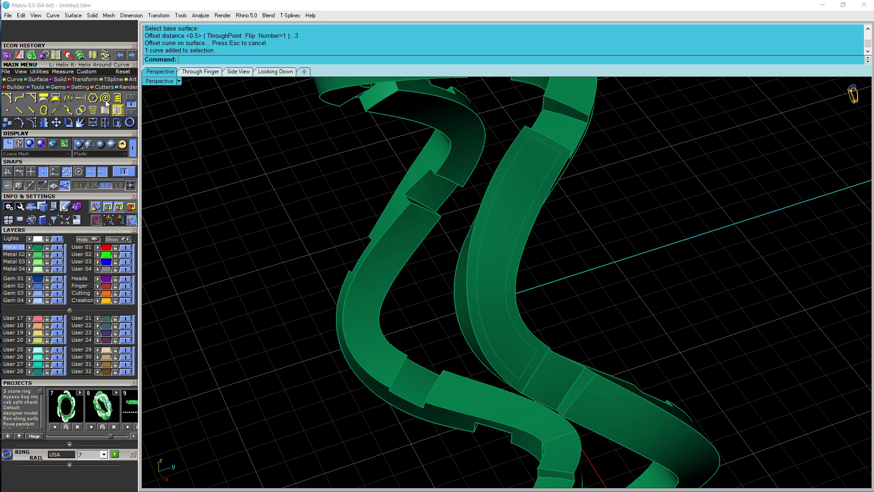
pyautogui.click(104, 124)
pyautogui.scroll(2, 555, 174)
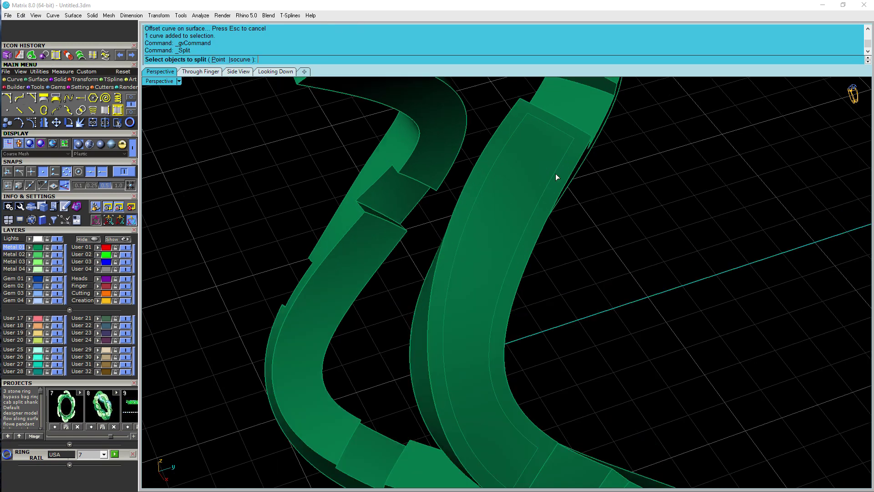
pyautogui.scroll(-2, 543, 176)
pyautogui.moveTo(552, 174)
pyautogui.mouseDown(button='right')
pyautogui.moveTo(545, 143)
pyautogui.moveTo(552, 162)
pyautogui.mouseUp(button='right')
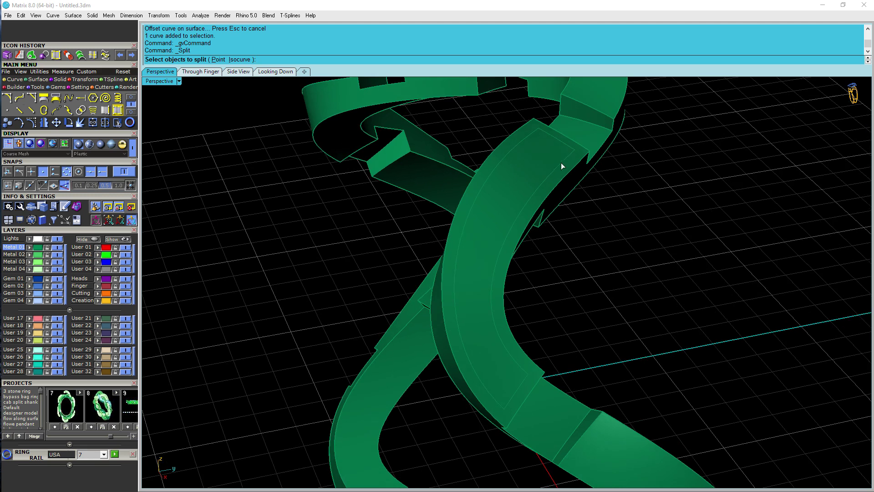
pyautogui.click(561, 162)
pyautogui.click(587, 188)
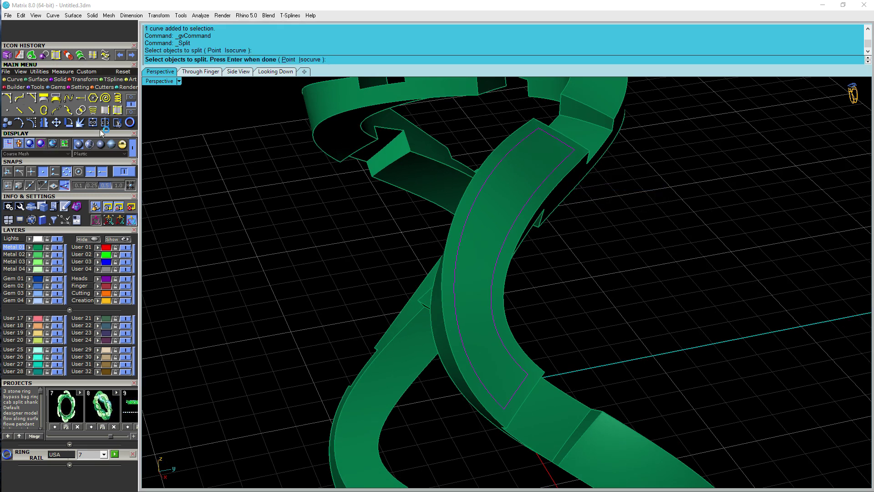
pyautogui.click(524, 177)
pyautogui.rightClick(523, 177)
pyautogui.click(552, 173)
pyautogui.rightClick(552, 172)
pyautogui.click(540, 168)
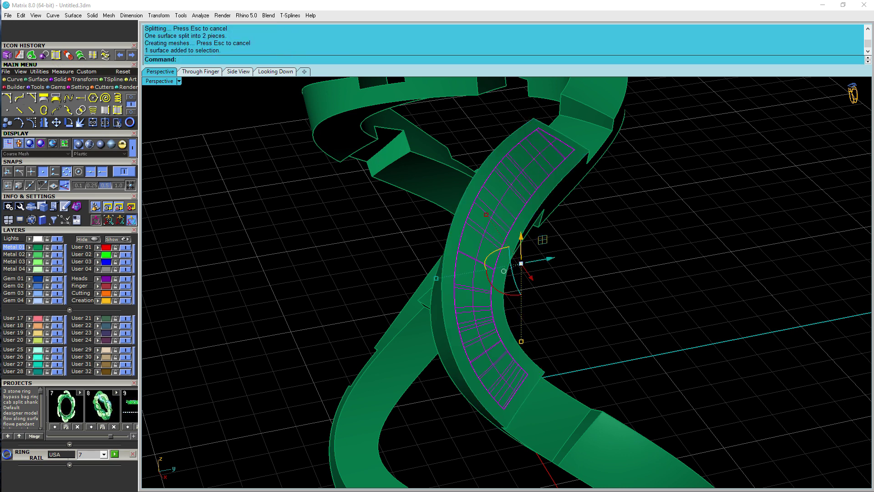
# Offset the splitting curve inward by another 0.3 on the inner piece of the split face.
pyautogui.click(573, 166)
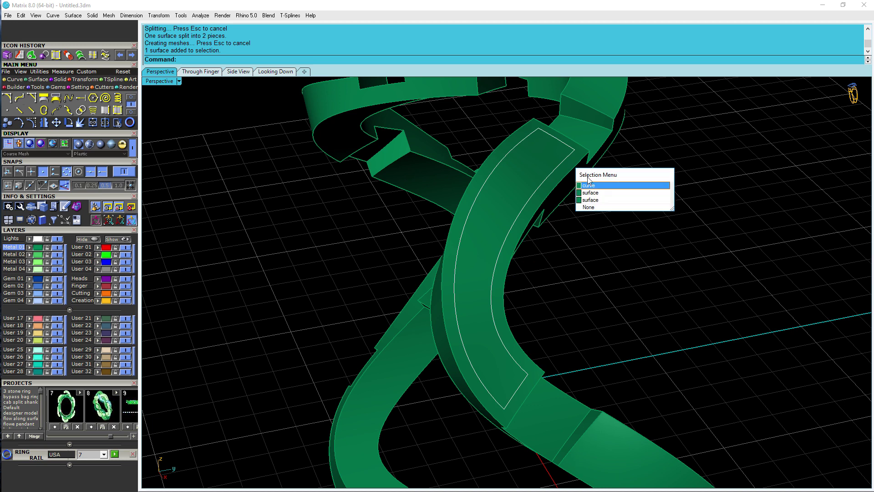
pyautogui.click(597, 188)
pyautogui.write('OffsetSrf')
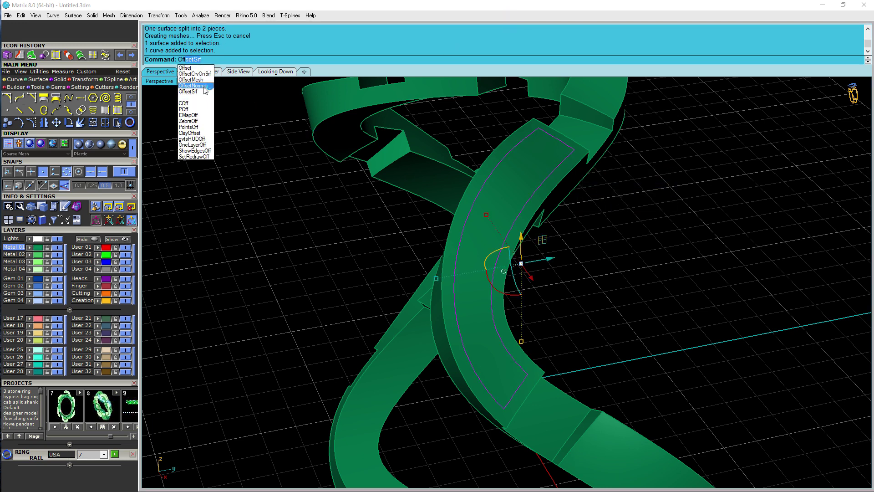
pyautogui.click(195, 74)
pyautogui.click(539, 172)
pyautogui.press('Return')
# Trim away the inner face outside the innermost offset curve, leaving a narrow central strip.
pyautogui.click(547, 159)
pyautogui.click(575, 187)
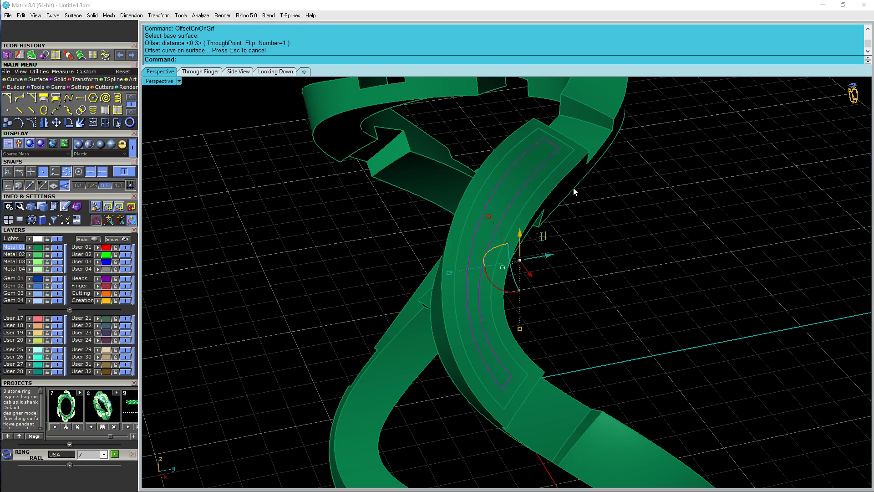
pyautogui.write('Trim')
pyautogui.press('Return')
pyautogui.scroll(4, 564, 150)
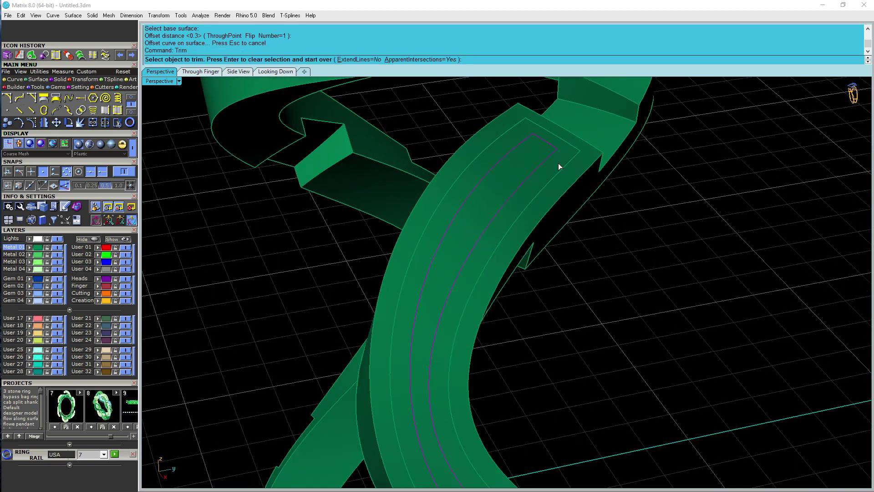
pyautogui.click(558, 162)
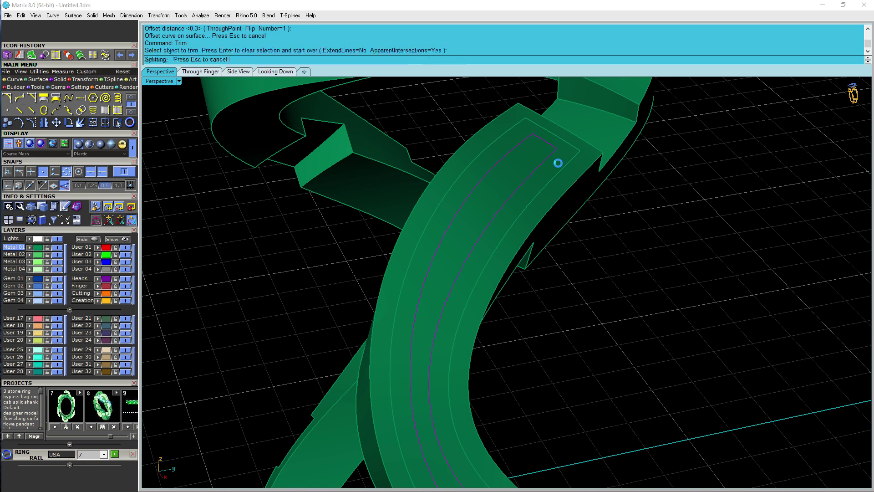
pyautogui.scroll(-1, 558, 163)
pyautogui.press('Return')
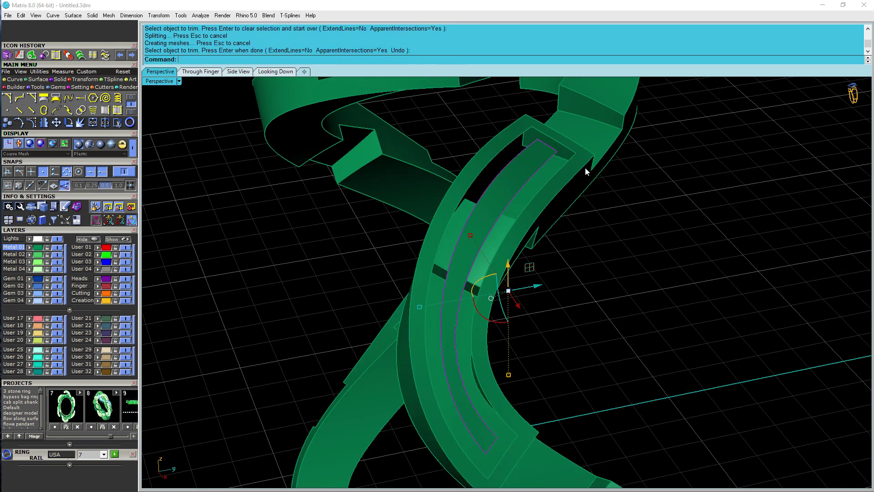
# Try offsetting the central strip by 0.4 on both sides as a solid with its direction flipped, and undo it.
pyautogui.click(521, 171)
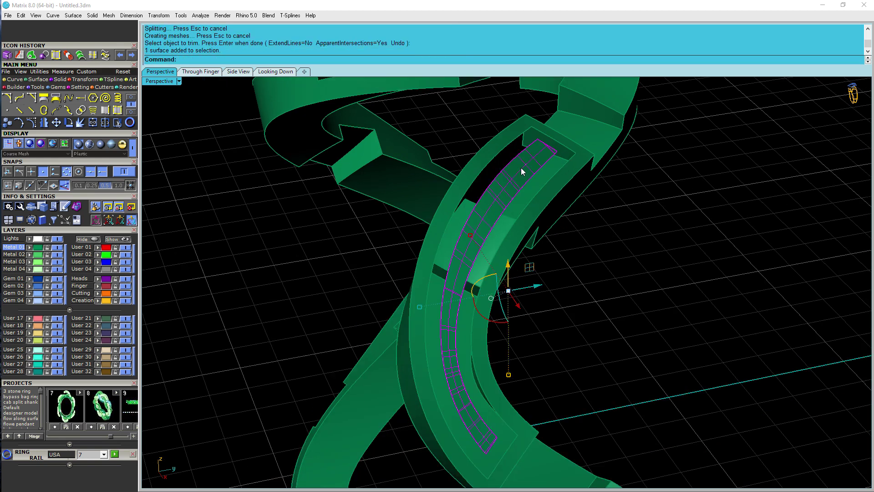
pyautogui.write('OffsetSrf')
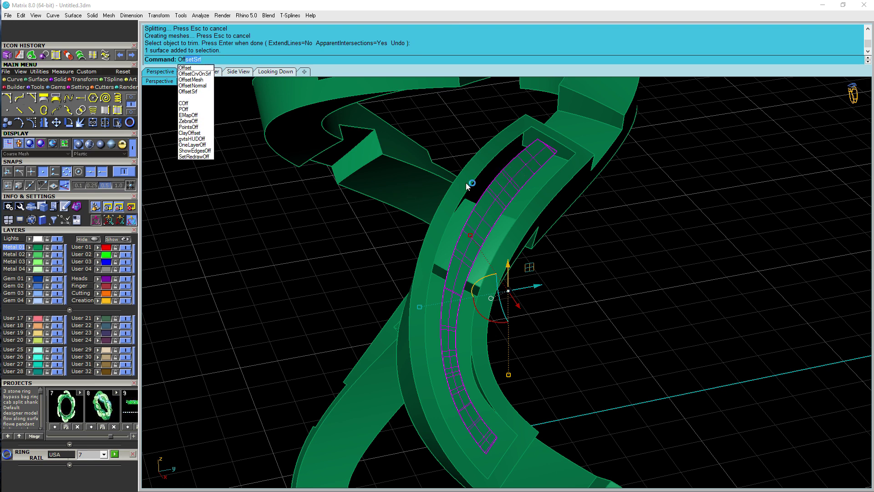
pyautogui.click(196, 92)
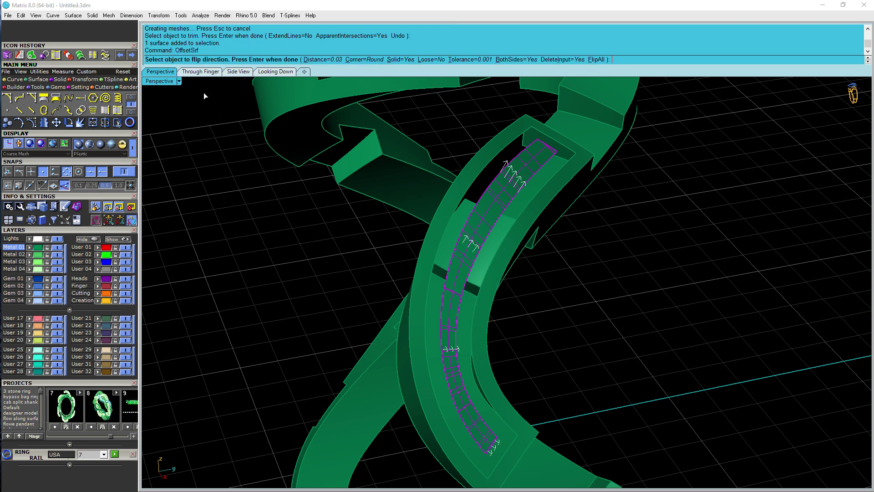
pyautogui.moveTo(437, 234); pyautogui.dragTo(384, 52, button='right')
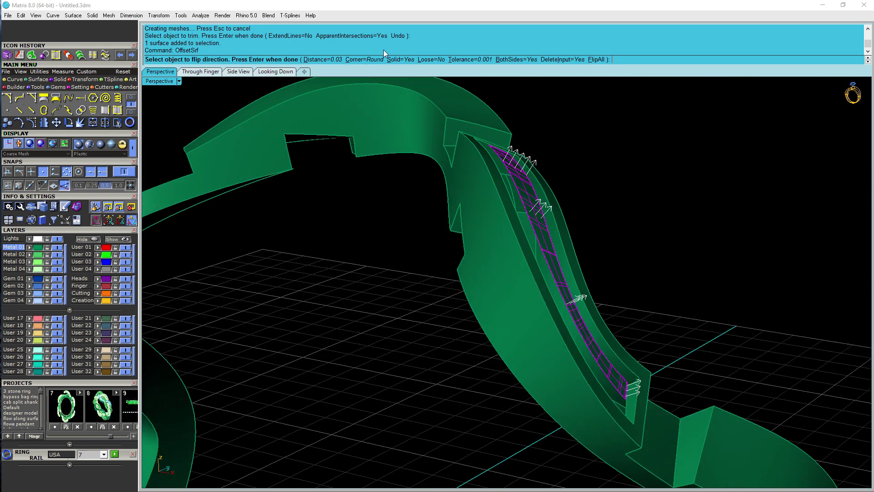
pyautogui.click(597, 60)
pyautogui.click(324, 60)
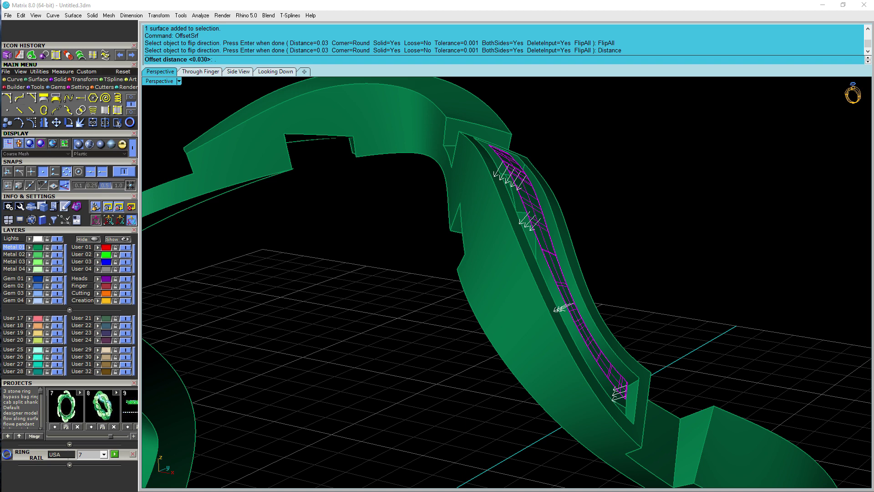
pyautogui.press('Return')
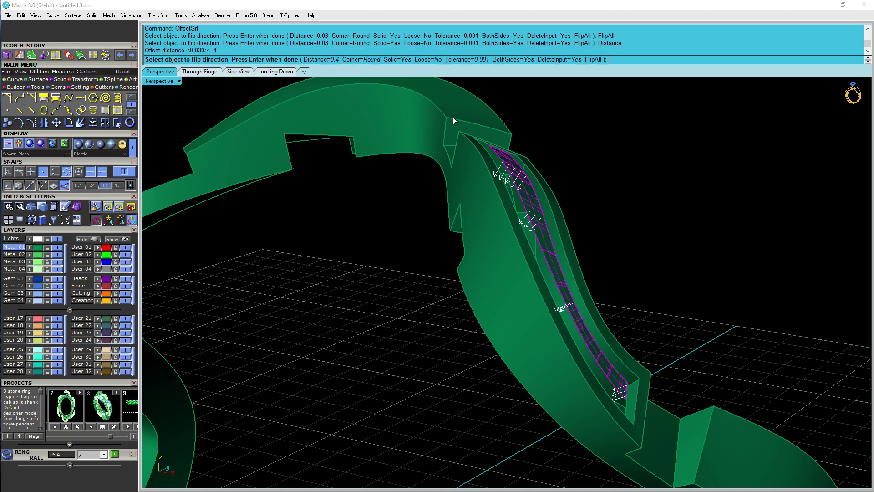
pyautogui.press('Return')
pyautogui.moveTo(671, 210); pyautogui.dragTo(544, 246, button='right')
pyautogui.hotkey('ctrl', 'z')
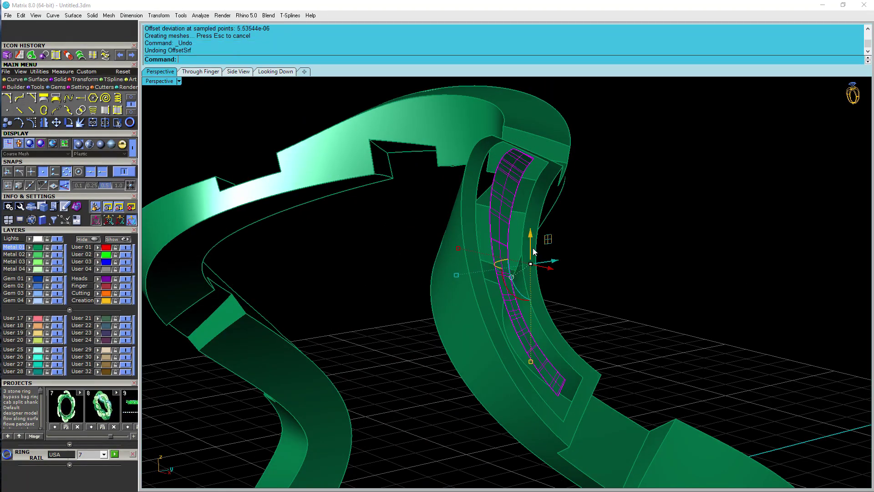
# Offset the central strip by 0.4 on both sides with the direction flipped and Solid set to No.
pyautogui.rightClick(609, 267)
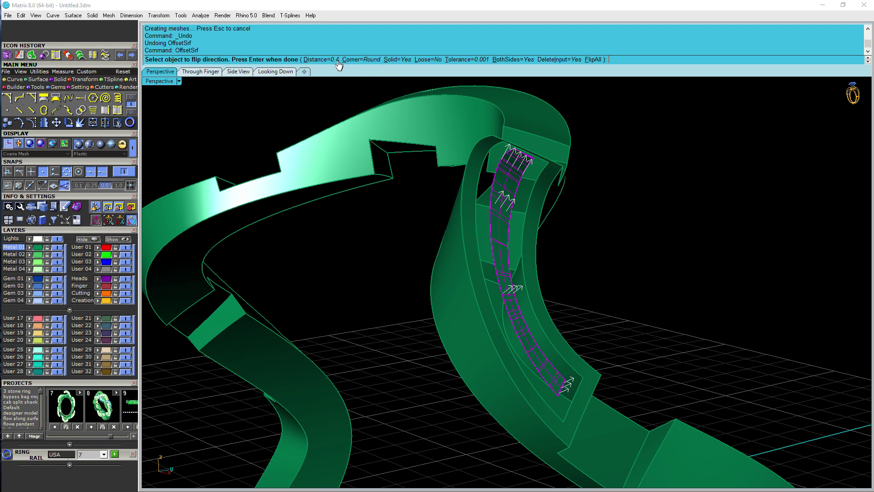
pyautogui.click(594, 60)
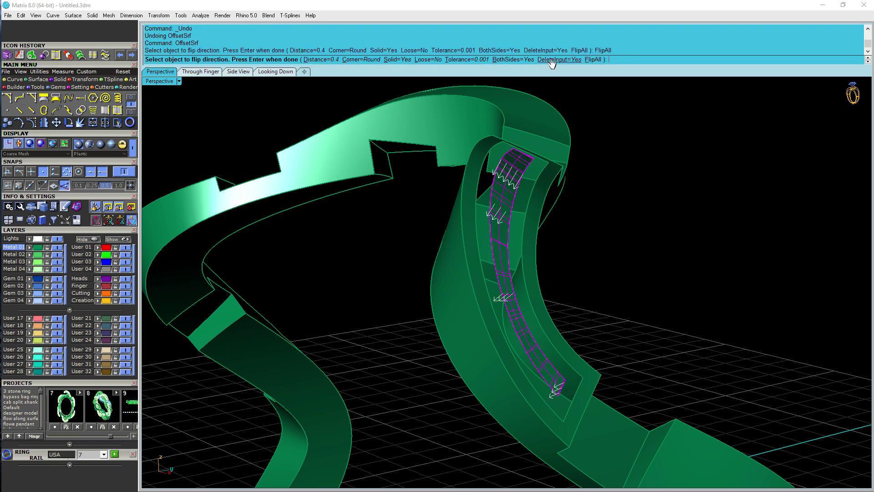
pyautogui.click(392, 60)
pyautogui.press('Return')
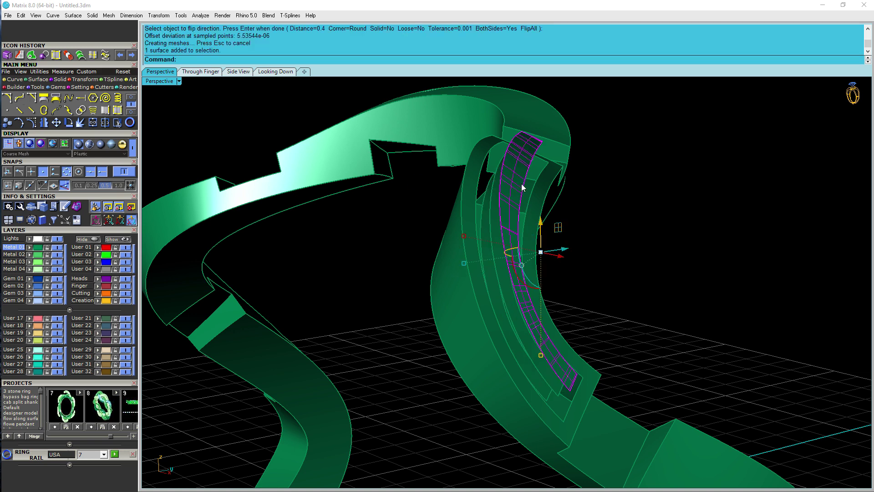
# Delete the outer offset surface and the original strip, keeping only the sunken strip inside the strand.
pyautogui.press('Delete')
pyautogui.press('Delete')
pyautogui.hotkey('ctrl', 'z')
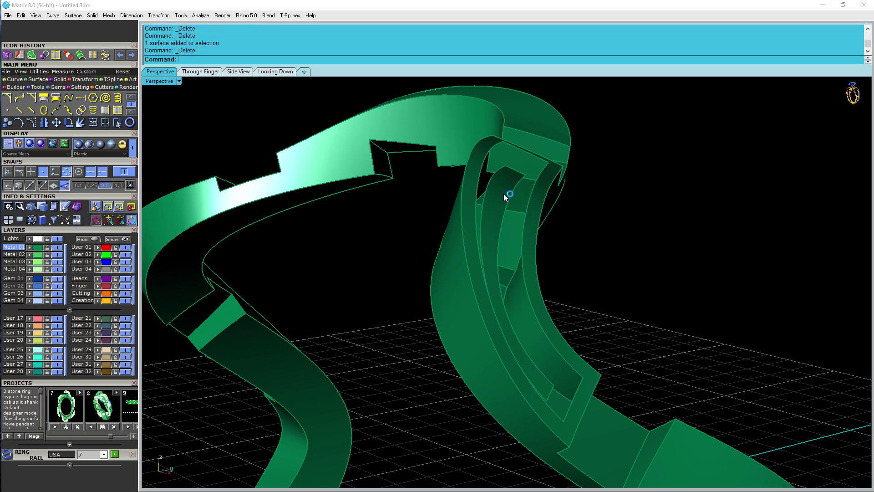
pyautogui.press('Escape')
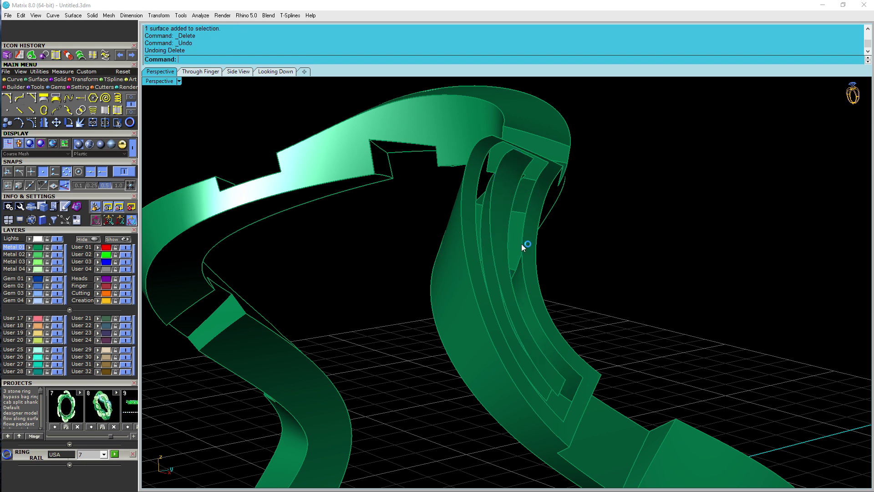
pyautogui.click(504, 229)
pyautogui.click(509, 223)
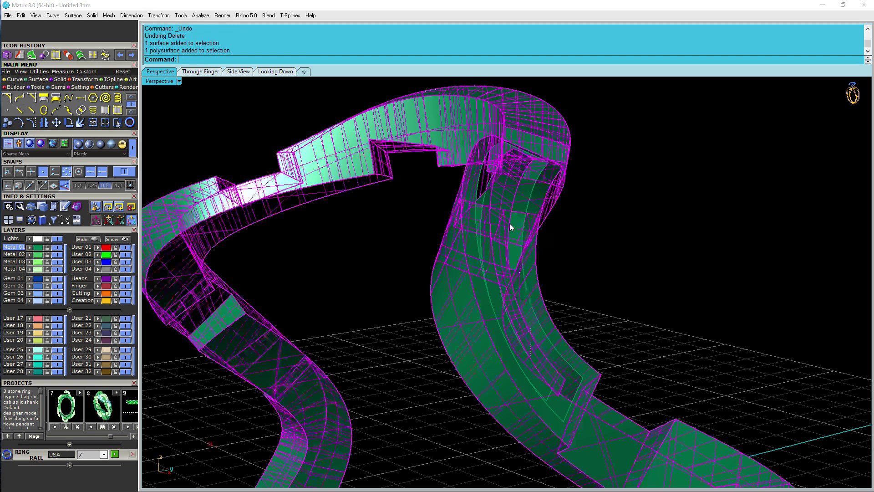
pyautogui.keyDown('ctrl'); pyautogui.click(536, 229); pyautogui.keyUp('ctrl')
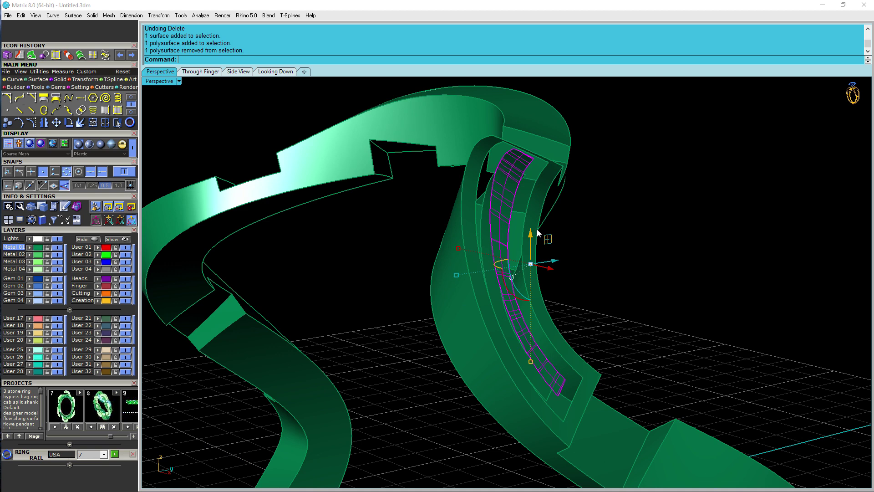
pyautogui.press('Delete')
# Duplicate the sunken strip's border and add the opening's border curve to the selection.
pyautogui.moveTo(518, 211); pyautogui.dragTo(503, 198, button='right')
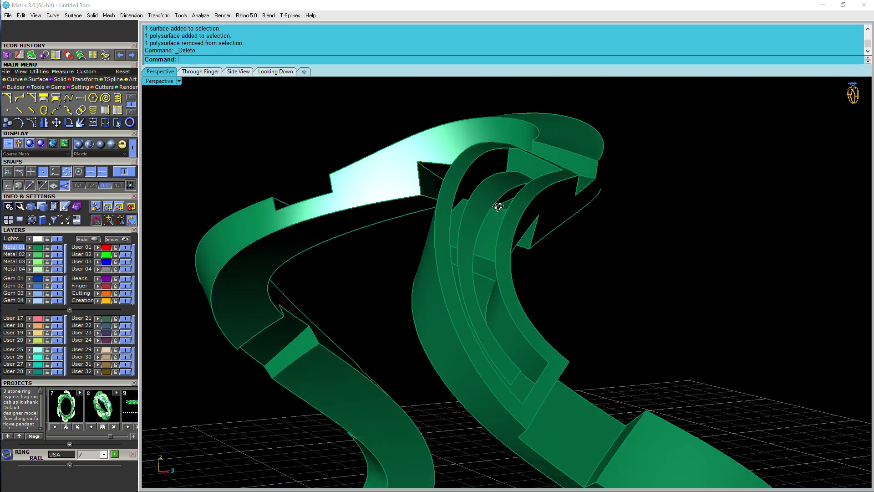
pyautogui.click(503, 195)
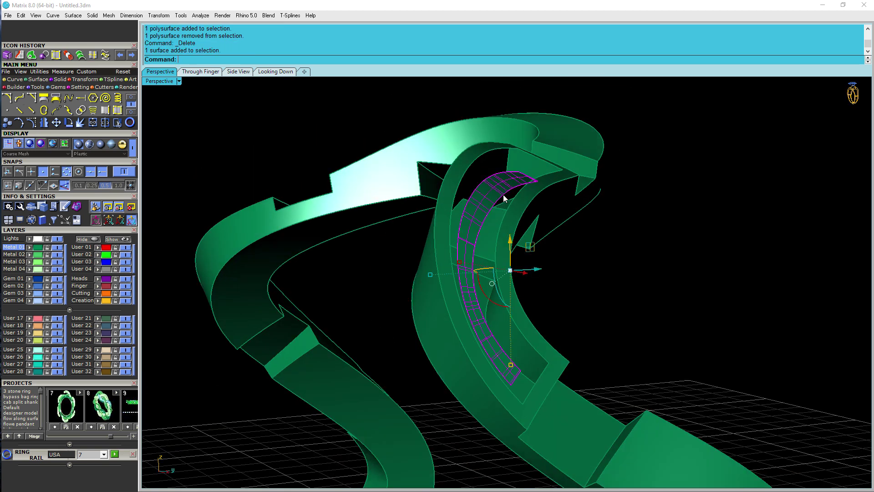
pyautogui.click(56, 55)
pyautogui.click(538, 177)
pyautogui.click(569, 205)
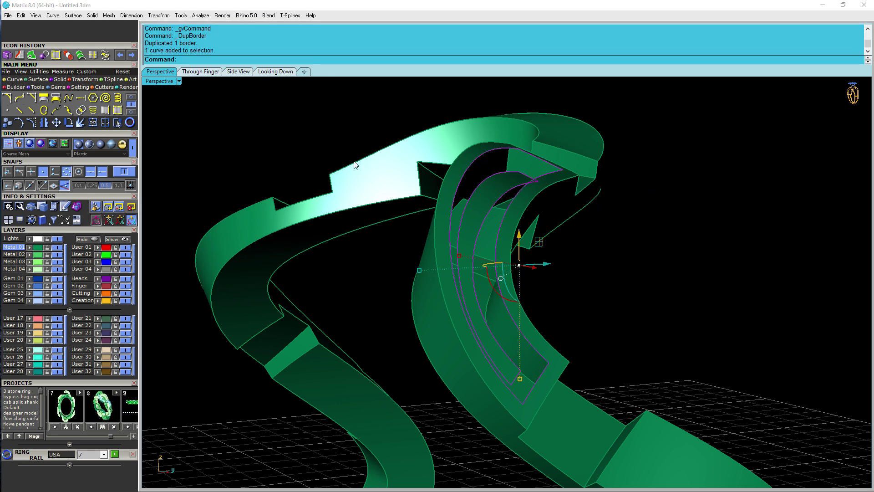
# Try lofting between the sunken strip's border and the opening's border using the default seam points.
pyautogui.click(81, 54)
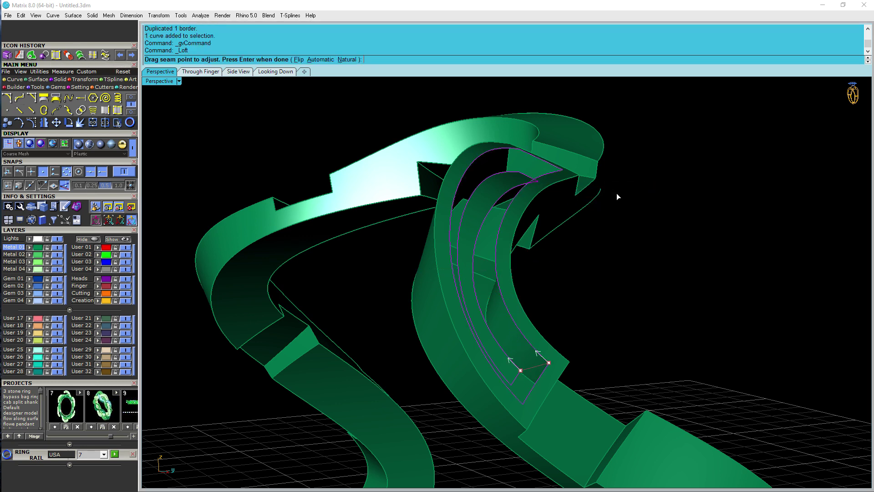
pyautogui.press('Return')
pyautogui.moveTo(617, 206); pyautogui.dragTo(532, 234, button='right')
pyautogui.press('Escape')
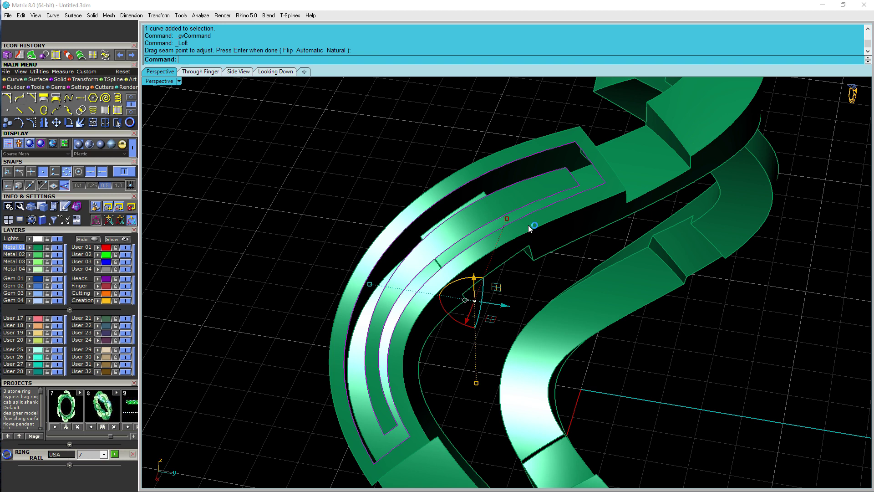
# Draw two connecting lines between matching corners of the sunken strip's border and the opening's border, one at each end.
pyautogui.write('Line')
pyautogui.press('Return')
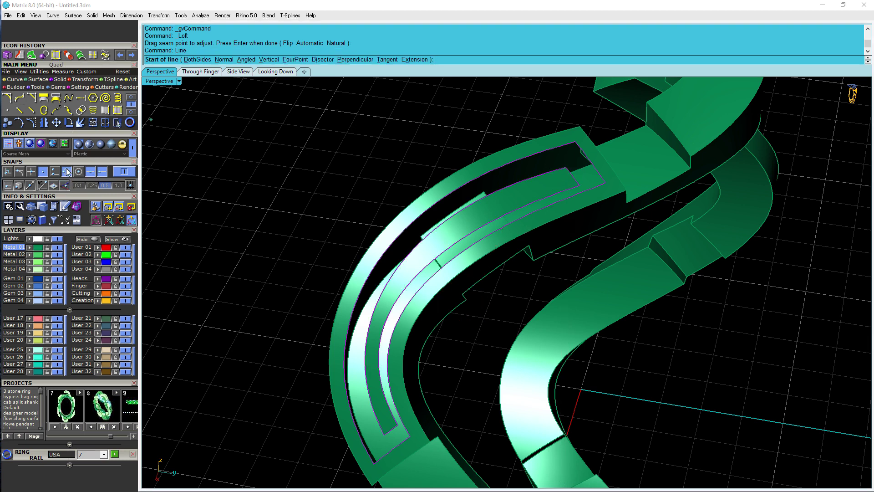
pyautogui.click(568, 168)
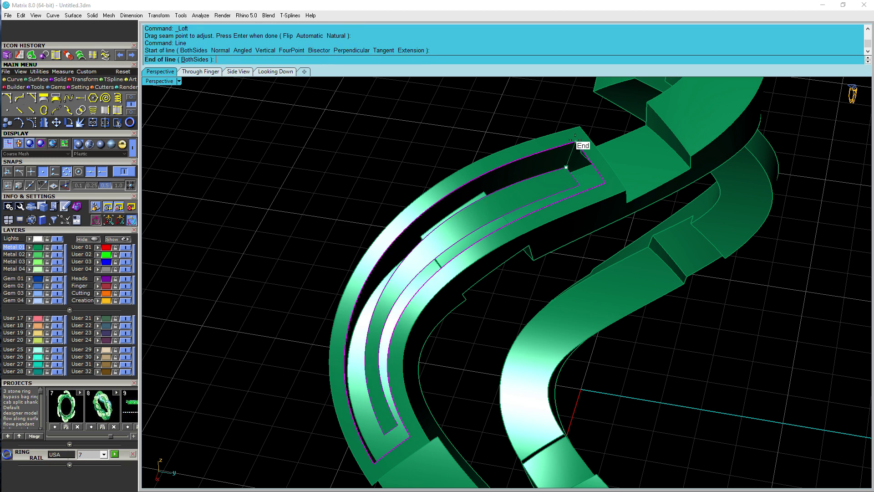
pyautogui.click(574, 142)
pyautogui.rightClick(408, 437)
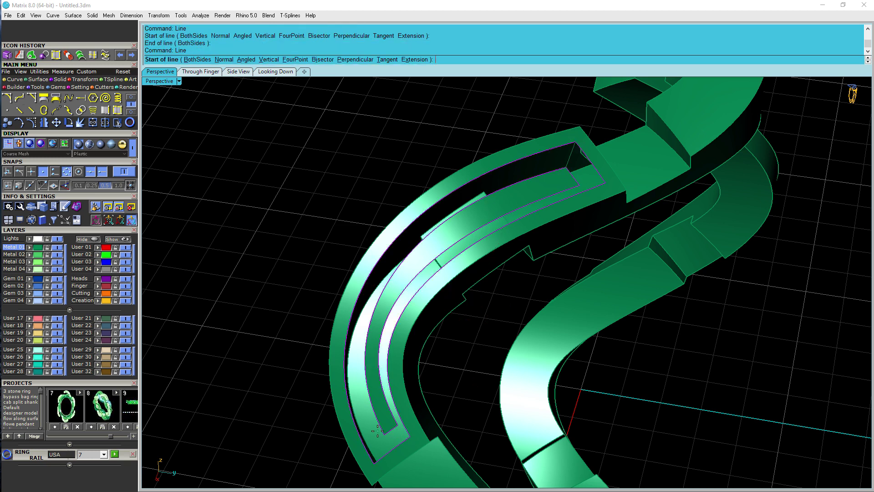
pyautogui.click(385, 434)
pyautogui.click(374, 463)
pyautogui.press('Escape')
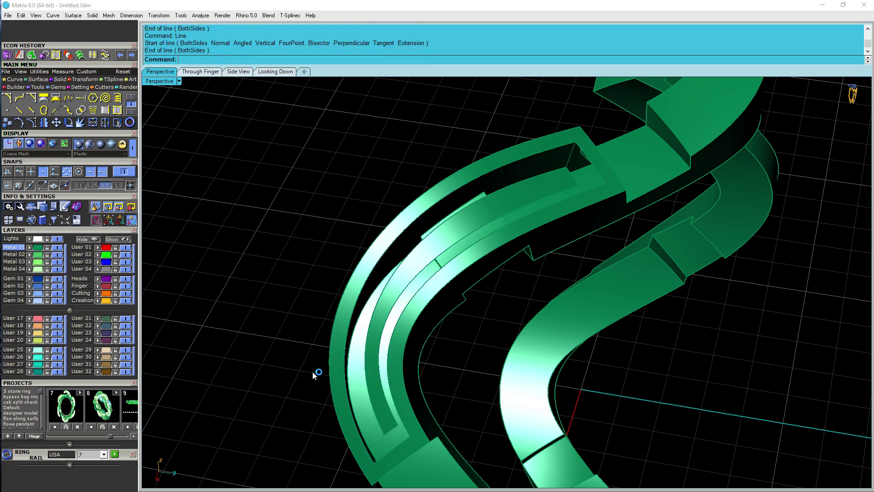
# Sweep the two connecting lines along the sunken and opening border curves as two rails, as a closed sweep.
pyautogui.click(537, 174)
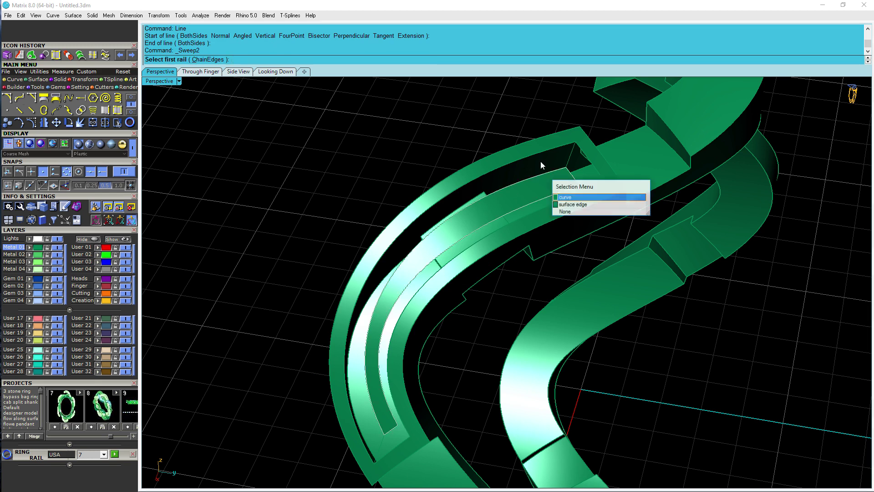
pyautogui.click(566, 203)
pyautogui.click(564, 151)
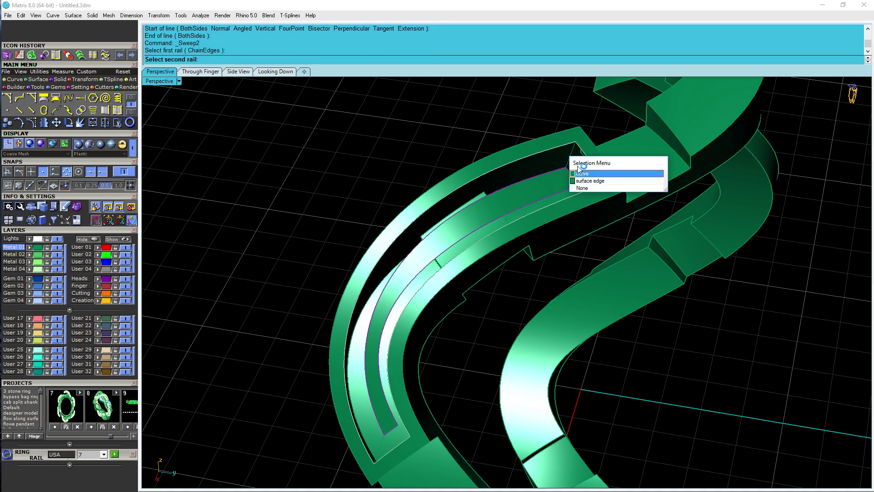
pyautogui.click(587, 178)
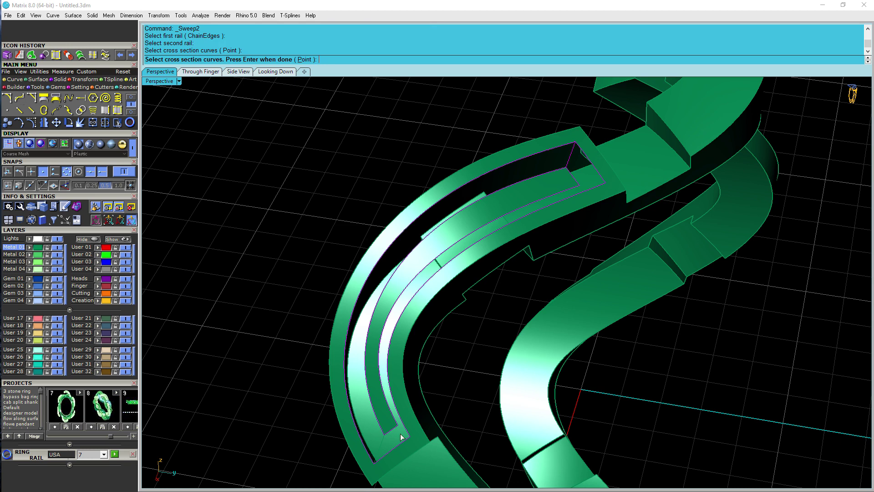
pyautogui.click(380, 445)
pyautogui.press('Return')
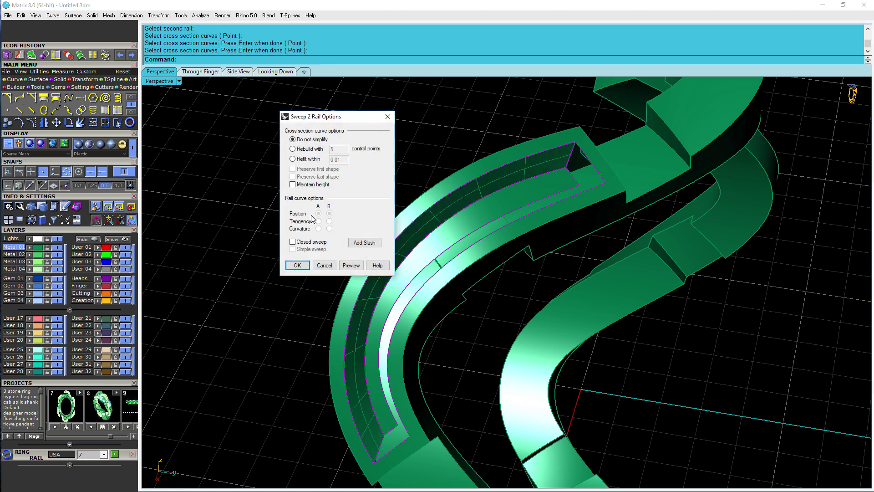
pyautogui.click(293, 242)
pyautogui.click(351, 265)
pyautogui.moveTo(476, 285); pyautogui.dragTo(672, 260, button='right')
pyautogui.press('Return')
pyautogui.moveTo(579, 179); pyautogui.dragTo(682, 322, button='right')
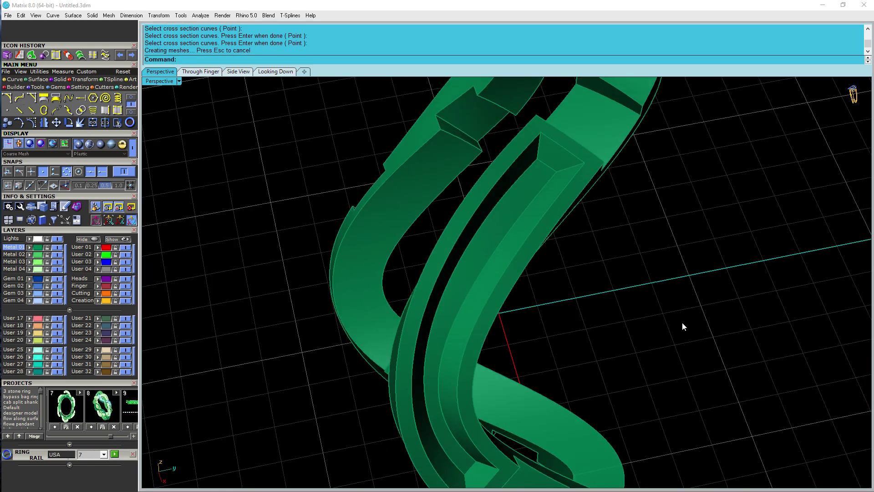
# Examine the swept recess walls and the neighbouring outer faces of the strand from several sides.
pyautogui.scroll(-6, 518, 223)
pyautogui.moveTo(518, 223); pyautogui.dragTo(571, 278, button='right')
pyautogui.scroll(6, 573, 349)
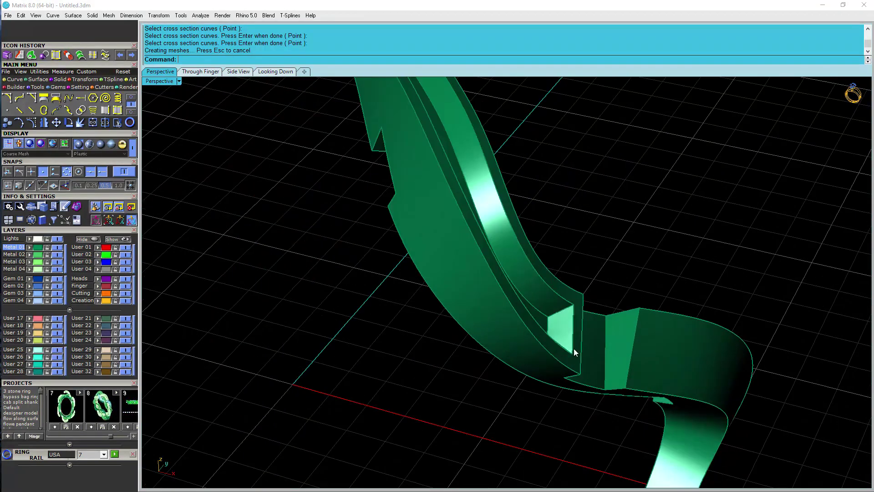
pyautogui.click(578, 350)
pyautogui.keyDown('shift'); pyautogui.click(567, 331); pyautogui.keyUp('shift')
pyautogui.scroll(-6, 567, 330)
pyautogui.moveTo(567, 329); pyautogui.dragTo(583, 290, button='right')
pyautogui.click(561, 182)
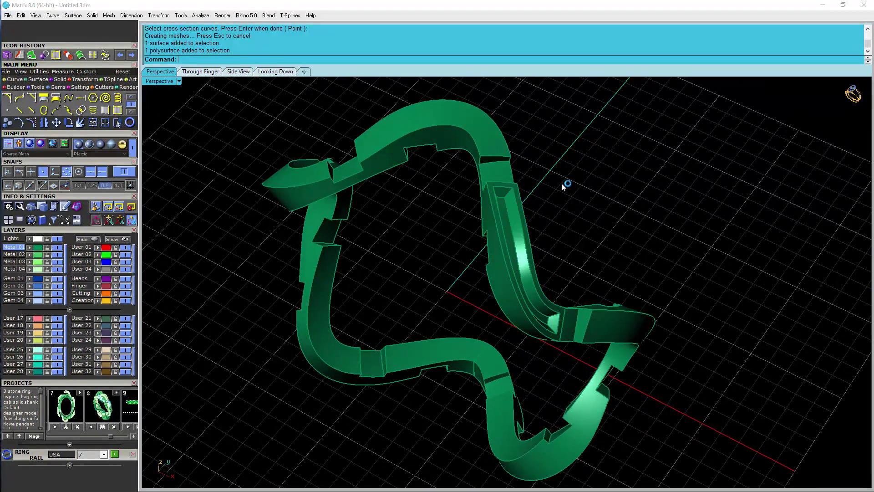
pyautogui.click(481, 141)
pyautogui.moveTo(538, 174)
pyautogui.mouseDown(button='right')
pyautogui.moveTo(570, 262)
pyautogui.moveTo(637, 121)
pyautogui.moveTo(609, 116)
pyautogui.mouseUp(button='right')
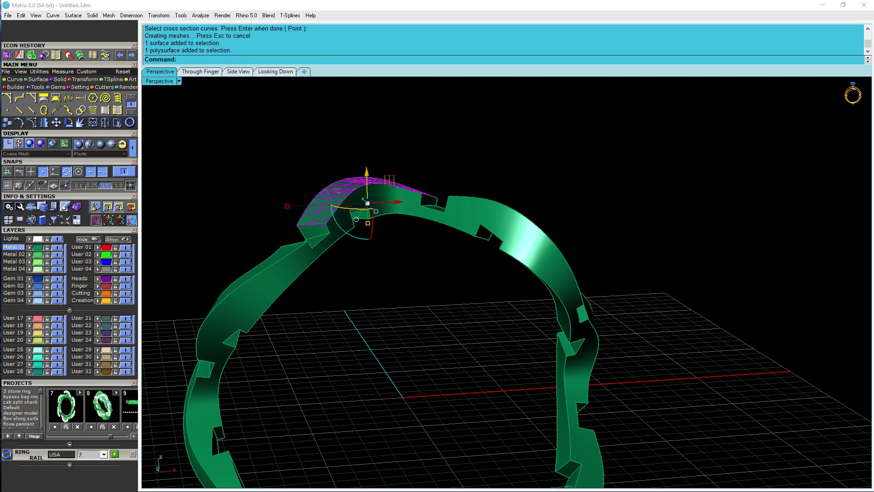
pyautogui.moveTo(327, 286)
pyautogui.mouseDown(button='right')
pyautogui.moveTo(478, 281)
pyautogui.moveTo(460, 355)
pyautogui.moveTo(360, 288)
pyautogui.moveTo(347, 336)
pyautogui.moveTo(379, 327)
pyautogui.mouseUp(button='right')
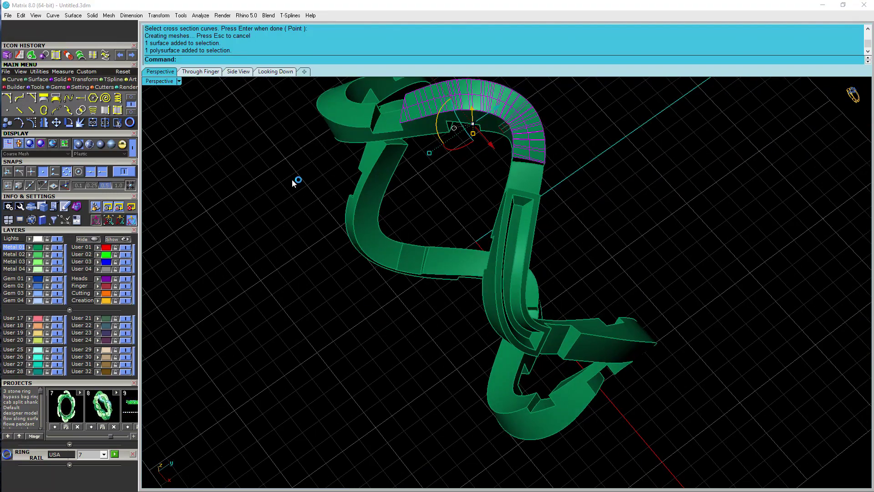
# Show all the hidden strands of the braid around the recessed segment again.
pyautogui.moveTo(293, 166); pyautogui.dragTo(590, 372)
pyautogui.moveTo(591, 372); pyautogui.dragTo(648, 335, button='right')
pyautogui.click(458, 215)
pyautogui.click(116, 239)
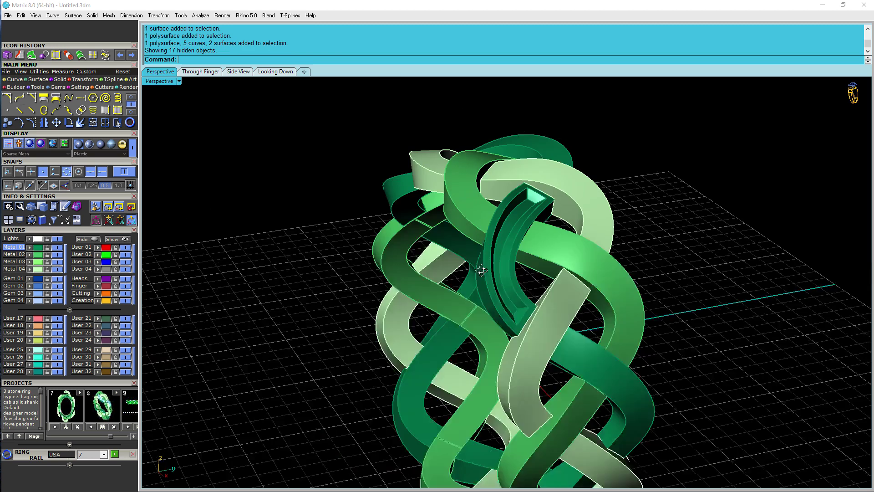
# Extract a lengthwise isocurve along the middle of the recess floor, with the direction toggled to V.
pyautogui.scroll(3, 495, 225)
pyautogui.click(499, 235)
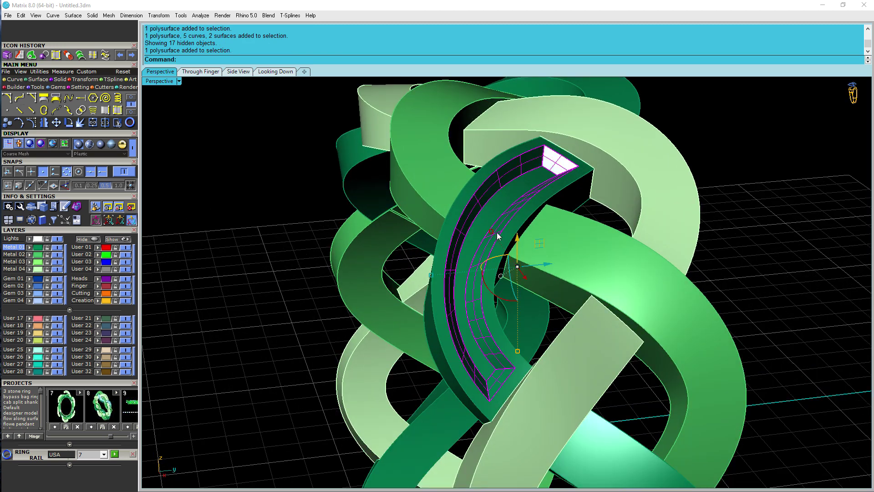
pyautogui.click(511, 194)
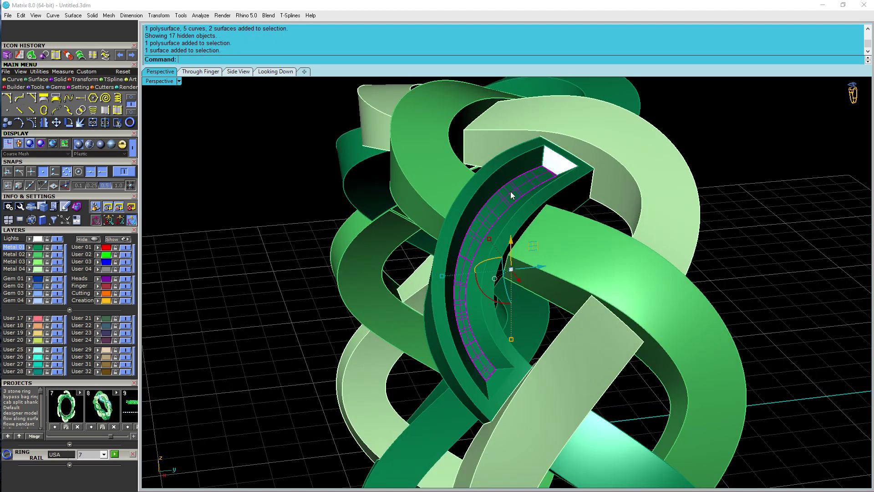
pyautogui.click(80, 56)
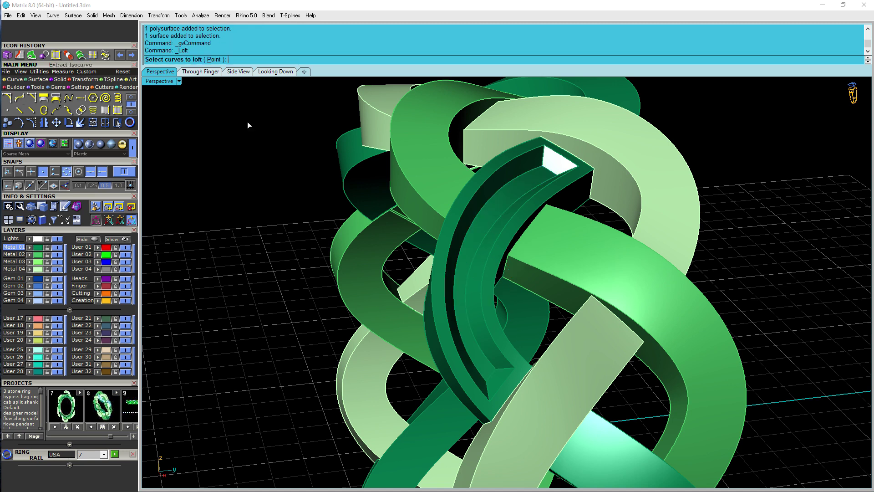
pyautogui.click(94, 55)
pyautogui.scroll(3, 544, 163)
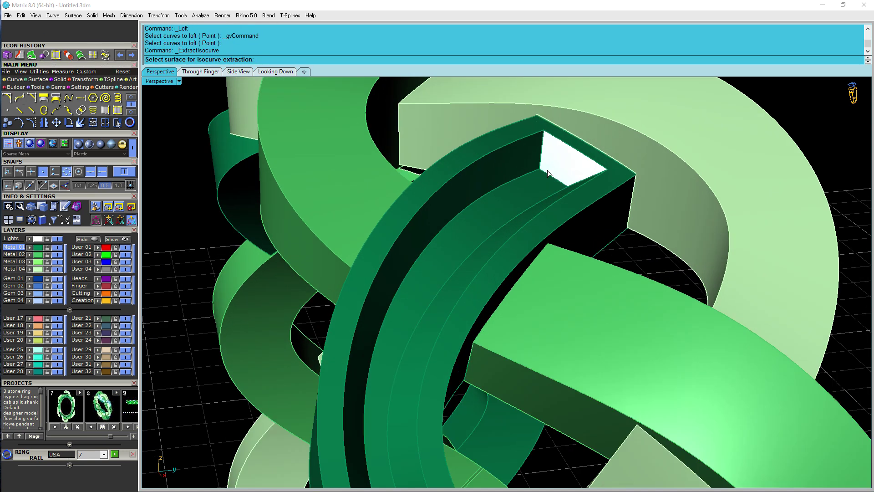
pyautogui.click(525, 196)
pyautogui.click(266, 60)
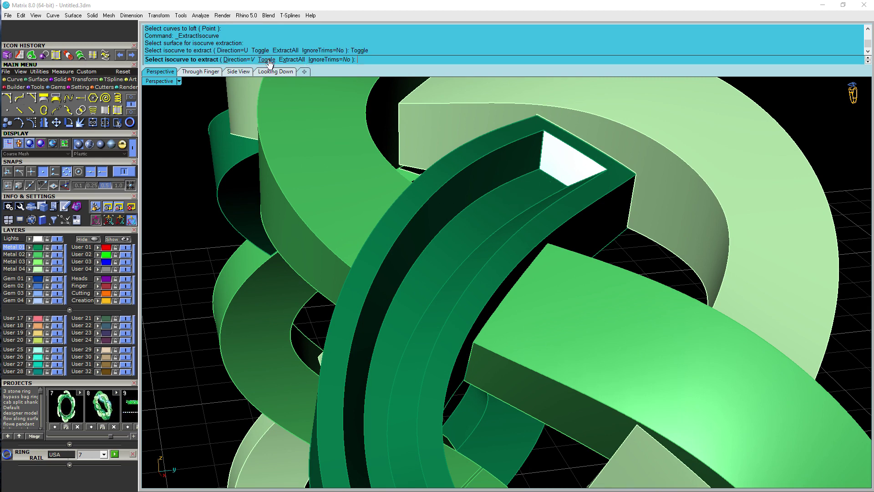
pyautogui.click(554, 174)
pyautogui.press('Return')
# Place round gems along the extracted isocurve with Gem on Curve and raise them off the recess floor.
pyautogui.rightClick(548, 181)
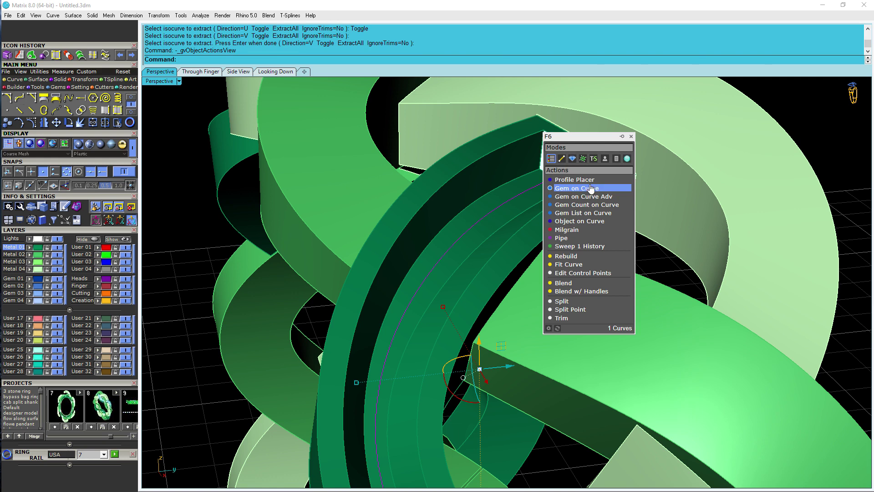
pyautogui.click(592, 188)
pyautogui.scroll(-5, 530, 193)
pyautogui.moveTo(426, 294); pyautogui.dragTo(429, 315)
pyautogui.moveTo(429, 315); pyautogui.dragTo(577, 291, button='right')
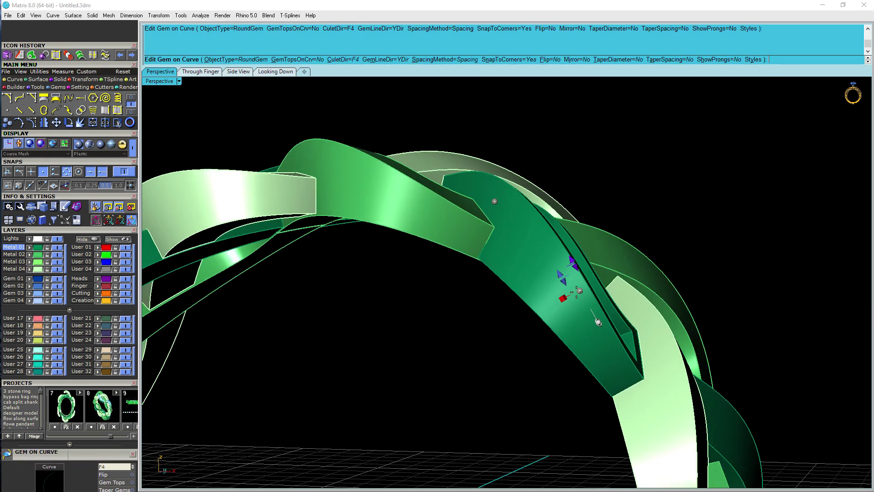
pyautogui.moveTo(563, 298); pyautogui.dragTo(575, 292)
pyautogui.moveTo(689, 258); pyautogui.dragTo(656, 287, button='right')
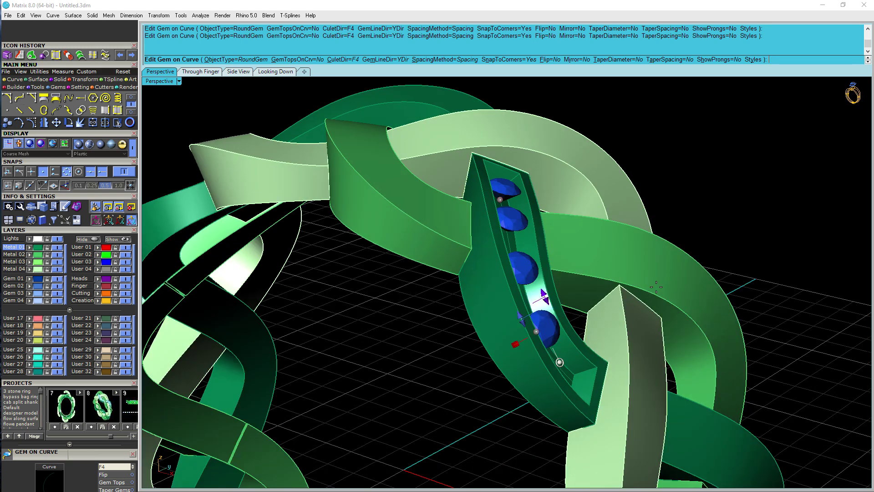
# Set the gems' culet direction to Object, using the recess floor surface as the reference.
pyautogui.moveTo(607, 314); pyautogui.dragTo(421, 106, button='right')
pyautogui.click(338, 59)
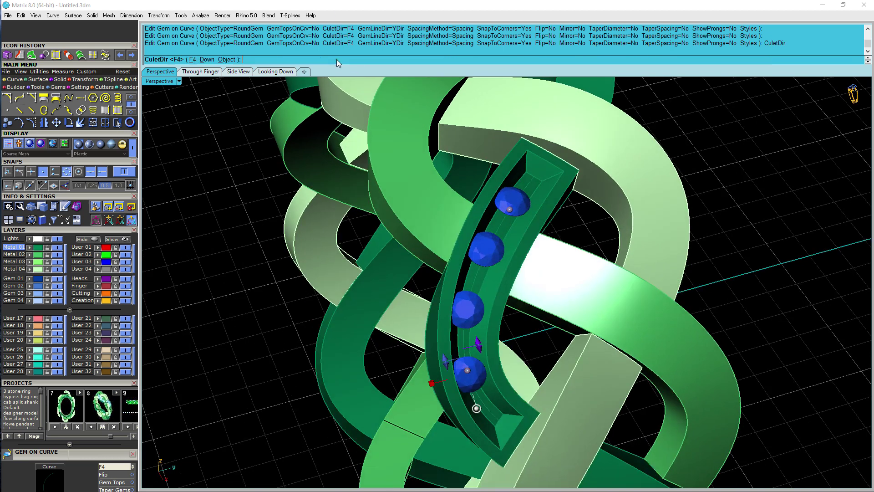
pyautogui.click(228, 59)
pyautogui.scroll(3, 526, 223)
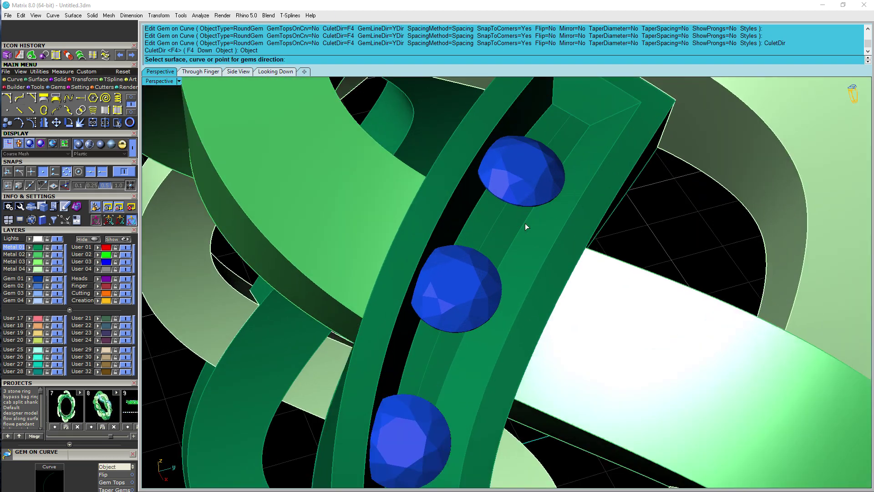
pyautogui.click(509, 223)
pyautogui.scroll(-3, 509, 223)
# Extend the gem row toward the recess's ends and set its Z offset to about 0.42 mm.
pyautogui.moveTo(503, 198); pyautogui.dragTo(514, 183)
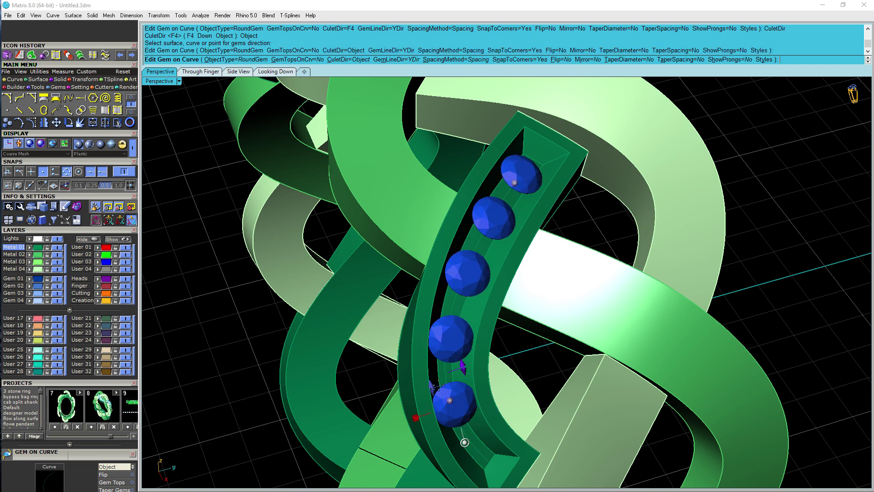
pyautogui.moveTo(431, 385); pyautogui.dragTo(466, 437)
pyautogui.moveTo(467, 436); pyautogui.dragTo(578, 334, button='right')
pyautogui.moveTo(632, 321); pyautogui.dragTo(636, 318)
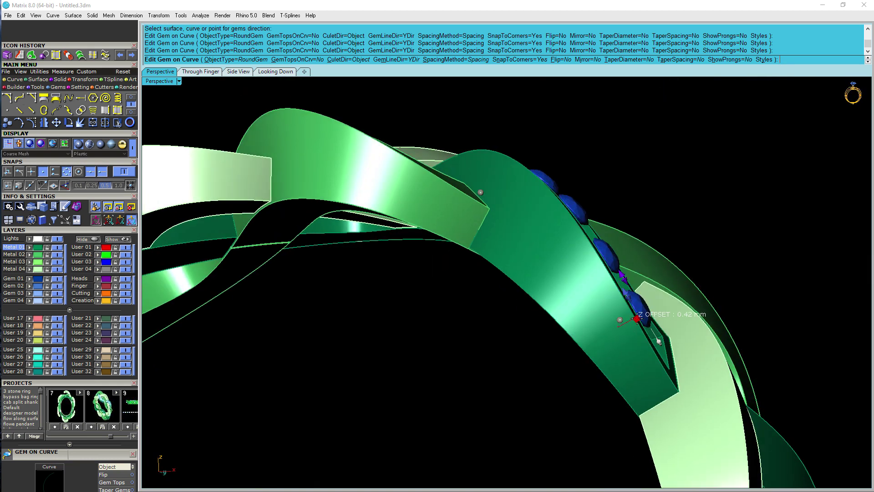
pyautogui.moveTo(667, 296); pyautogui.dragTo(561, 336, button='right')
pyautogui.moveTo(352, 362); pyautogui.dragTo(354, 366)
pyautogui.moveTo(510, 203); pyautogui.dragTo(528, 226, button='right')
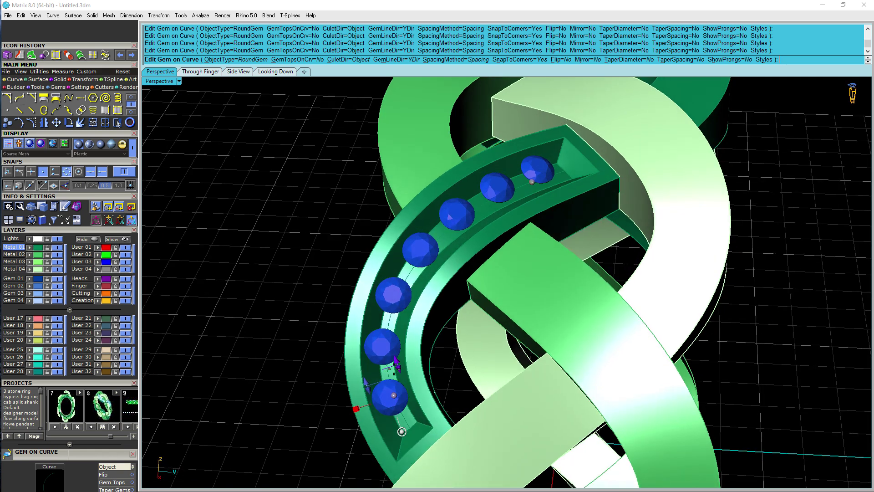
# Tighten the gem spacing and move the row's end gem so nine gems fill the recess, and finish Gem on Curve.
pyautogui.moveTo(396, 363); pyautogui.dragTo(368, 392)
pyautogui.scroll(-4, 431, 337)
pyautogui.moveTo(431, 337); pyautogui.dragTo(405, 384, button='right')
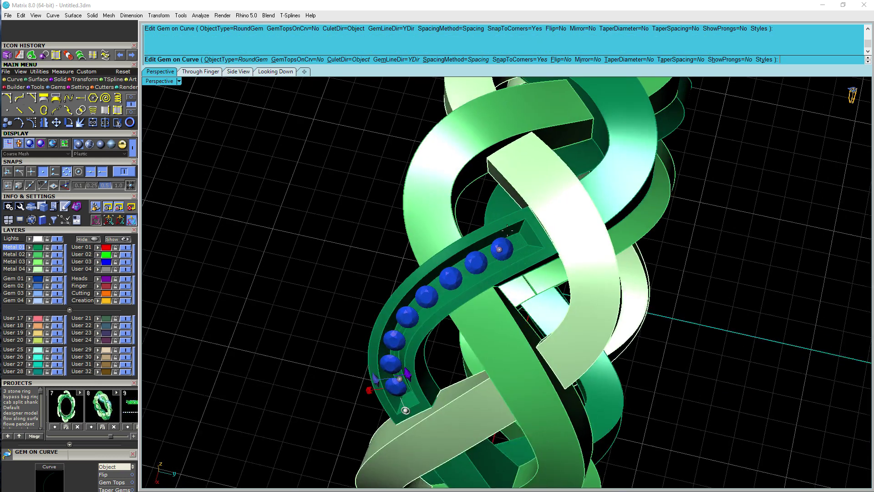
pyautogui.scroll(4, 519, 229)
pyautogui.moveTo(491, 259); pyautogui.dragTo(510, 251)
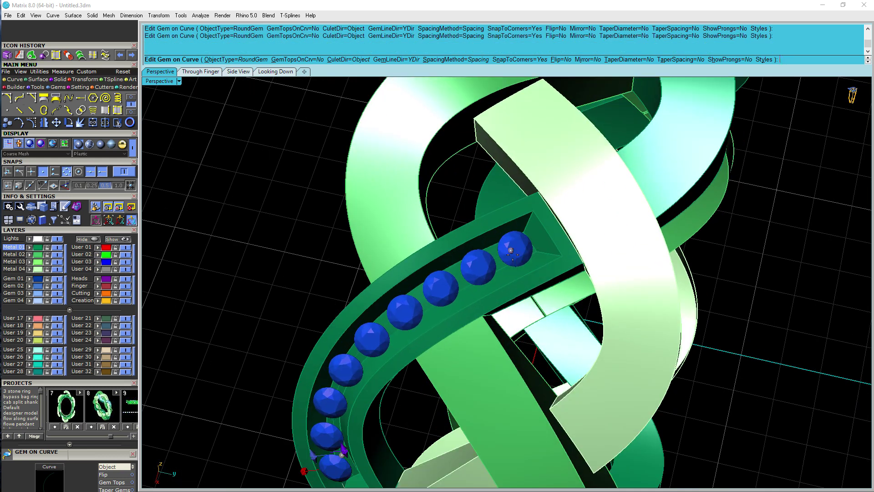
pyautogui.rightClick(510, 251)
pyautogui.click(513, 252)
pyautogui.scroll(-2, 541, 279)
pyautogui.moveTo(509, 332); pyautogui.dragTo(531, 259, button='right')
pyautogui.press('F10')
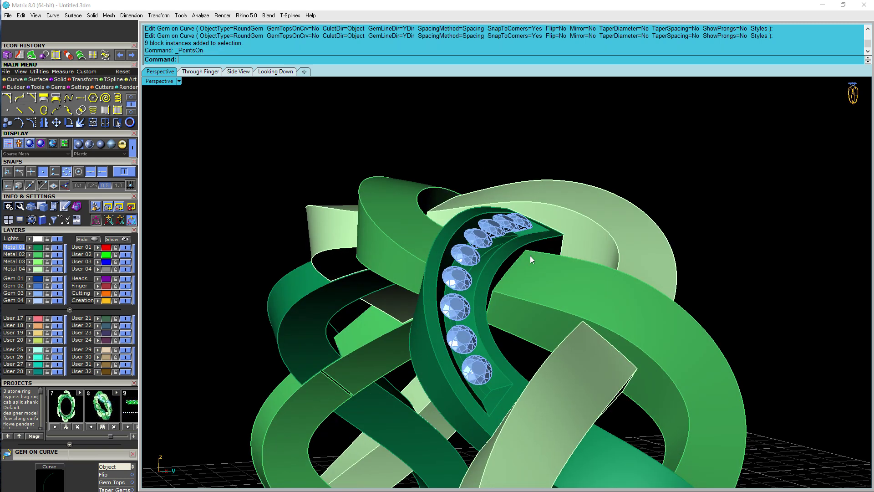
# Start Prong Adder on the row of nine gems in the recess and set the large prong diameter to about 0.31 mm.
pyautogui.click(500, 225)
pyautogui.moveTo(571, 207); pyautogui.dragTo(526, 274, button='right')
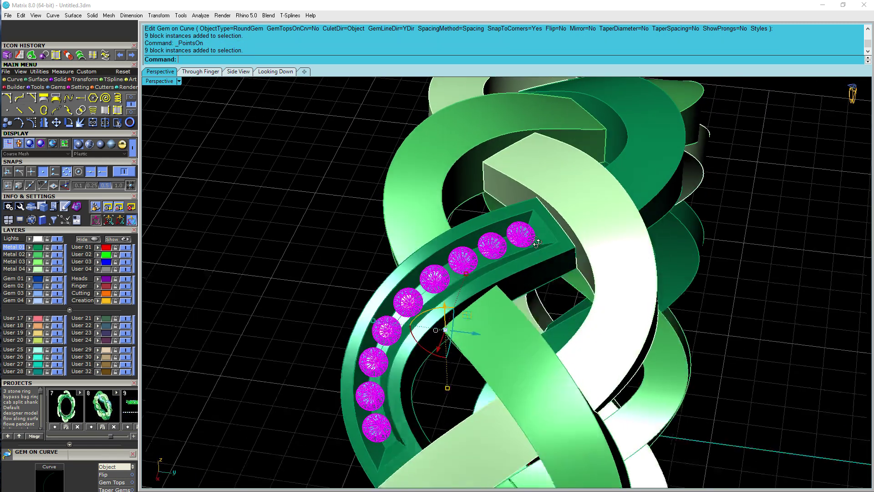
pyautogui.moveTo(536, 243); pyautogui.dragTo(533, 246, button='right')
pyautogui.press('F6')
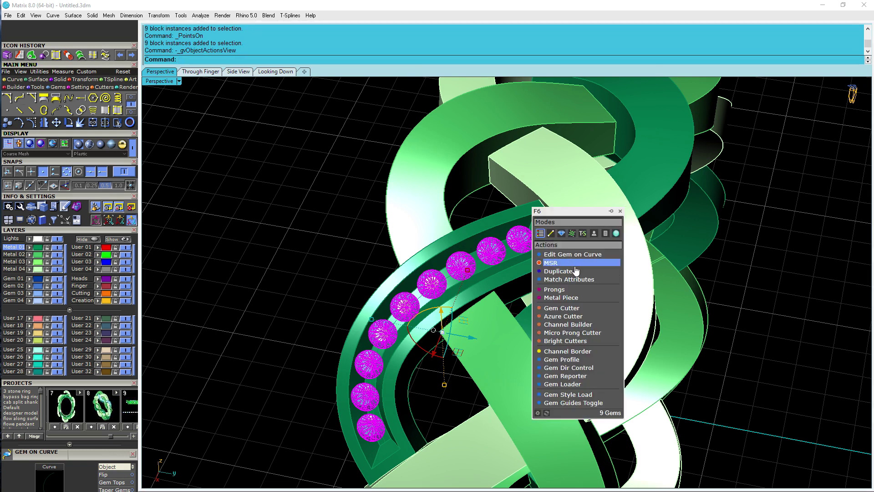
pyautogui.click(553, 289)
pyautogui.scroll(5, 531, 241)
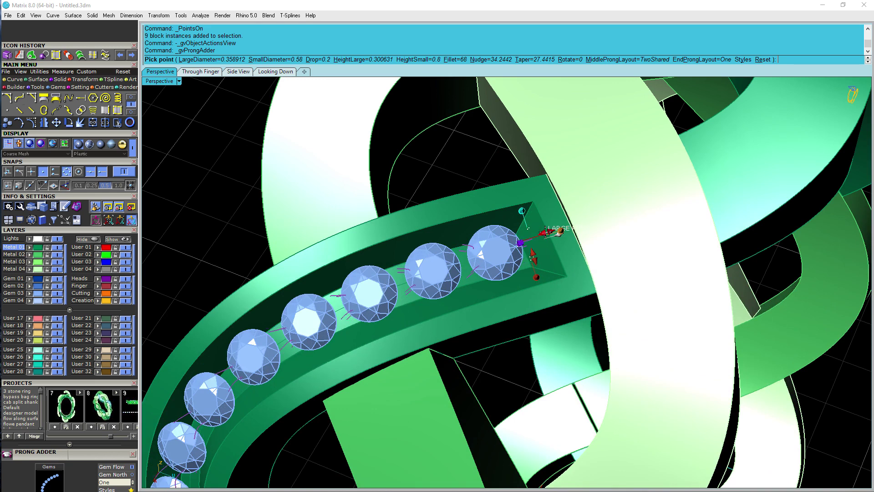
pyautogui.moveTo(546, 232); pyautogui.dragTo(545, 233)
# Set the prong drop to about 0.53 mm, the large height to about 0.24 mm and the end layout to Two, then create the prongs.
pyautogui.moveTo(553, 282); pyautogui.dragTo(562, 198, button='right')
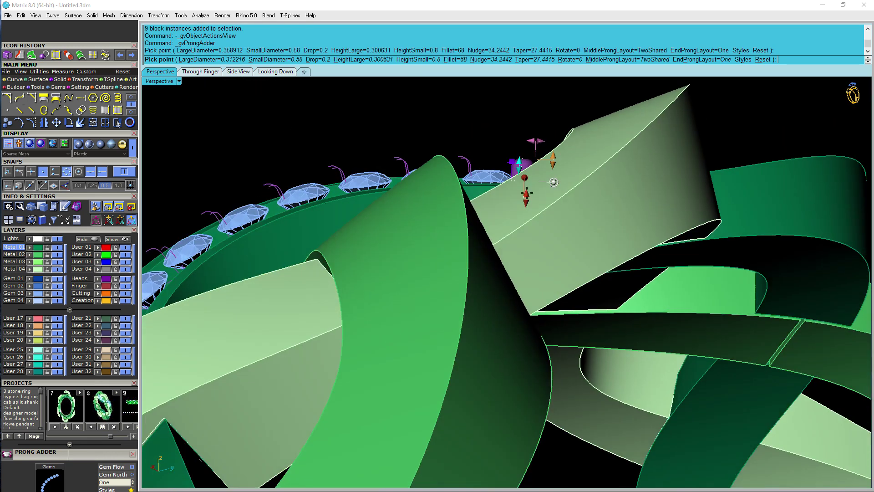
pyautogui.moveTo(525, 199); pyautogui.dragTo(525, 222)
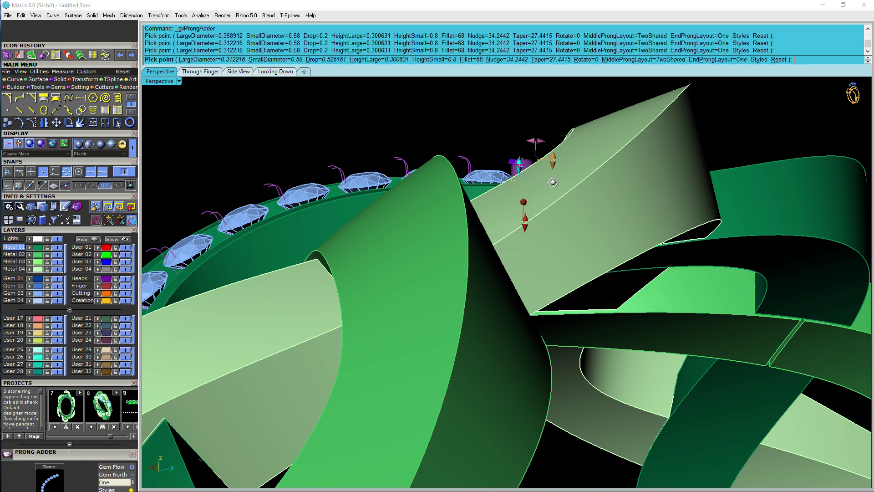
pyautogui.moveTo(553, 160); pyautogui.dragTo(553, 164)
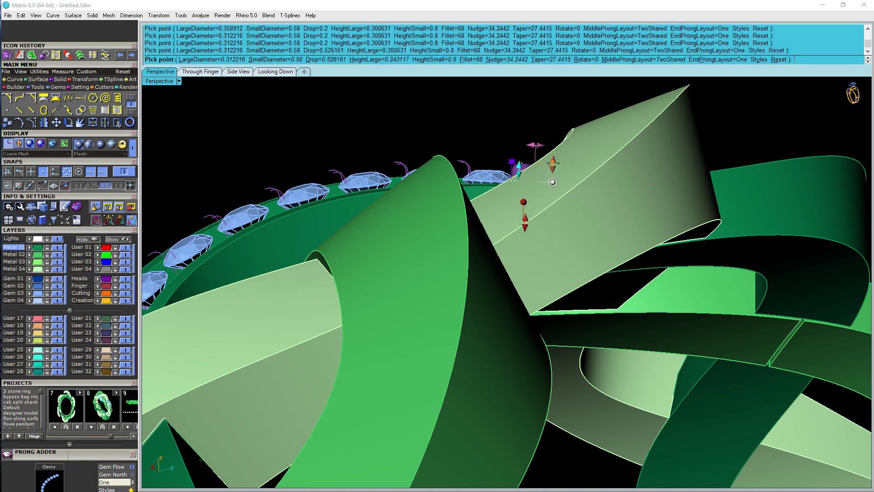
pyautogui.click(113, 482)
pyautogui.moveTo(549, 268); pyautogui.dragTo(585, 358, button='right')
pyautogui.rightClick(585, 358)
pyautogui.scroll(-6, 483, 235)
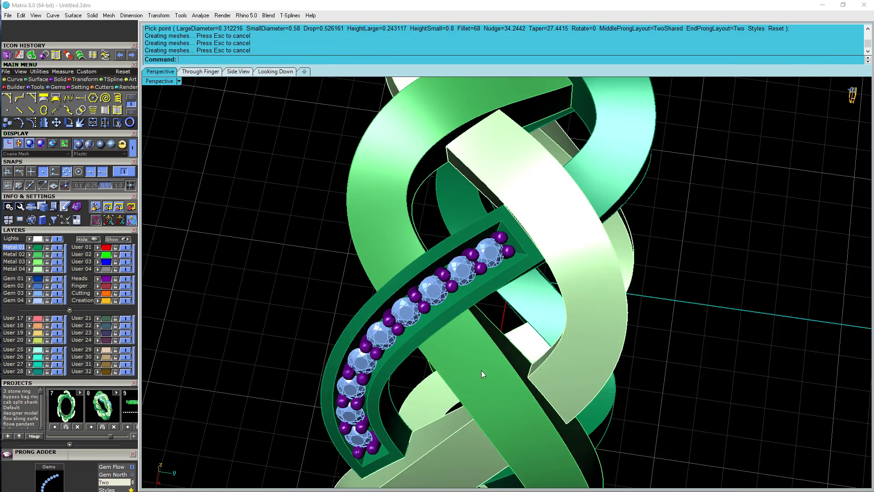
# Group the gem row, its prongs, the recessed strand segment and the remaining curve.
pyautogui.moveTo(479, 373); pyautogui.dragTo(510, 293, button='right')
pyautogui.click(460, 244)
pyautogui.moveTo(464, 243); pyautogui.dragTo(540, 301, button='right')
pyautogui.scroll(3, 540, 301)
pyautogui.click(513, 242)
pyautogui.click(542, 279)
pyautogui.scroll(6, 499, 226)
pyautogui.keyDown('shift'); pyautogui.click(499, 226); pyautogui.keyUp('shift')
pyautogui.scroll(-4, 503, 231)
pyautogui.keyDown('shift'); pyautogui.click(488, 265); pyautogui.keyUp('shift')
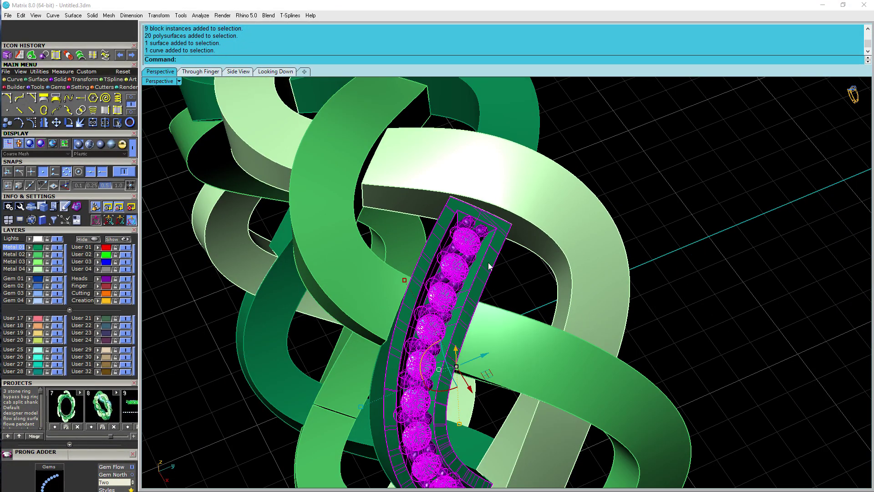
pyautogui.moveTo(435, 223); pyautogui.dragTo(222, 184, button='right')
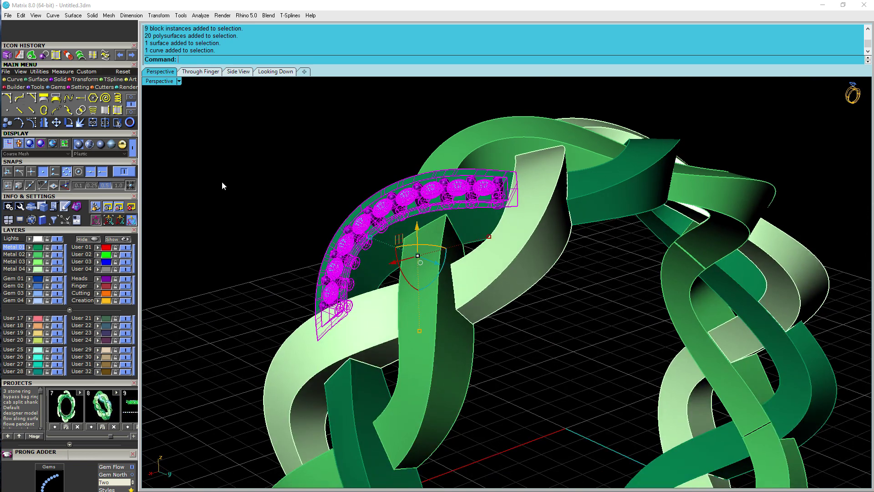
pyautogui.hotkey('ctrl', 'g')
# Delete the plain outer strand surfaces at the other three matching positions around the ring.
pyautogui.click(395, 165)
pyautogui.scroll(-8, 403, 231)
pyautogui.moveTo(442, 338); pyautogui.dragTo(396, 358, button='right')
pyautogui.click(390, 356)
pyautogui.scroll(-6, 533, 311)
pyautogui.moveTo(536, 312); pyautogui.dragTo(402, 339, button='right')
pyautogui.scroll(4, 475, 317)
pyautogui.scroll(6, 567, 329)
pyautogui.keyDown('shift'); pyautogui.click(568, 329); pyautogui.keyUp('shift')
pyautogui.scroll(-4, 580, 307)
pyautogui.moveTo(608, 148); pyautogui.dragTo(584, 300, button='right')
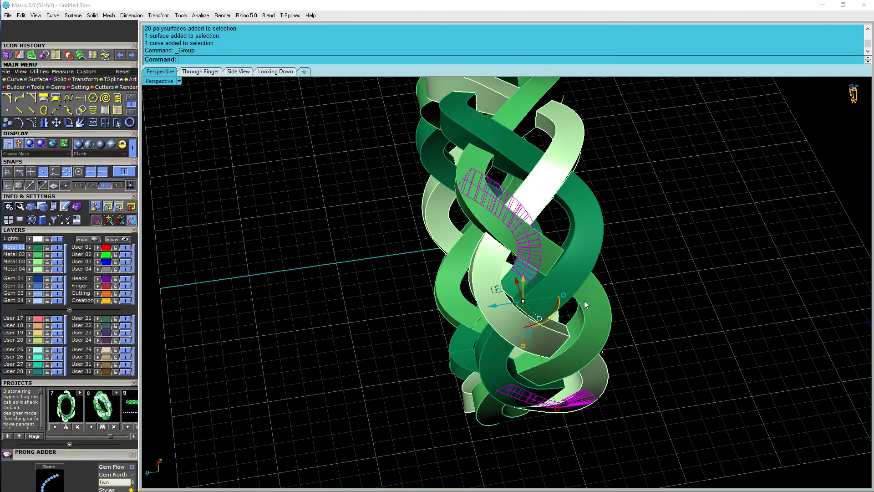
pyautogui.moveTo(594, 228); pyautogui.dragTo(668, 253, button='right')
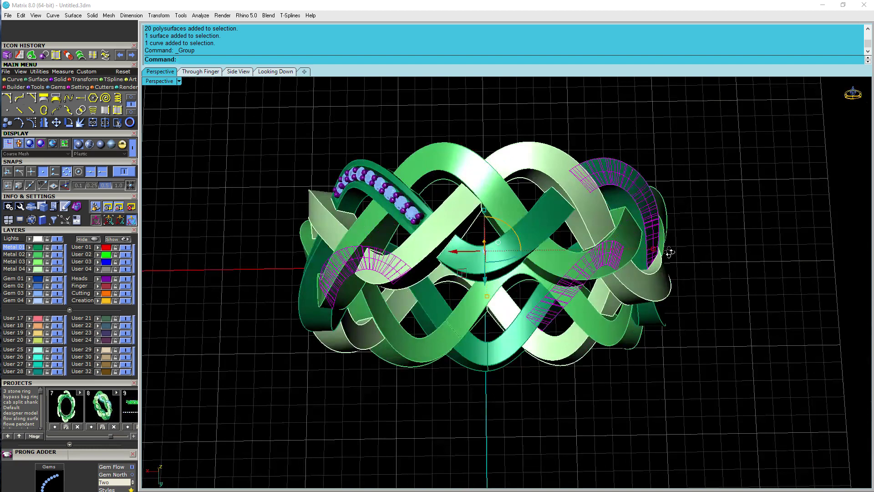
pyautogui.press('Delete')
# Polar array the grouped gem-set segment around the origin in the Through Finger view, with 4 items over 360 degrees.
pyautogui.moveTo(298, 141); pyautogui.dragTo(400, 198)
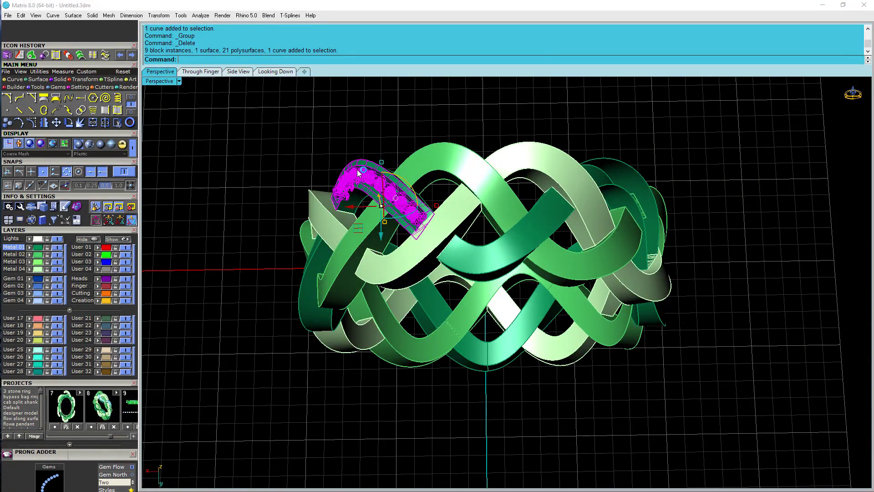
pyautogui.click(218, 74)
pyautogui.write('A')
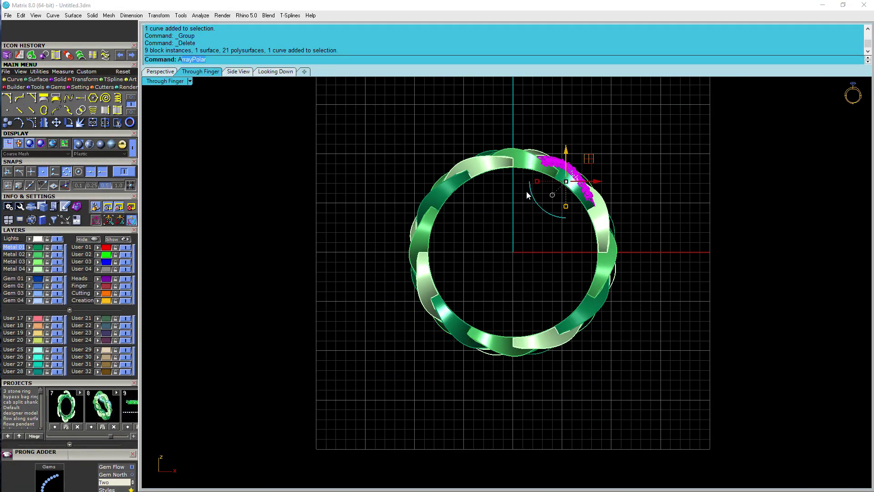
pyautogui.press('Return')
pyautogui.write('0')
pyautogui.press('Return')
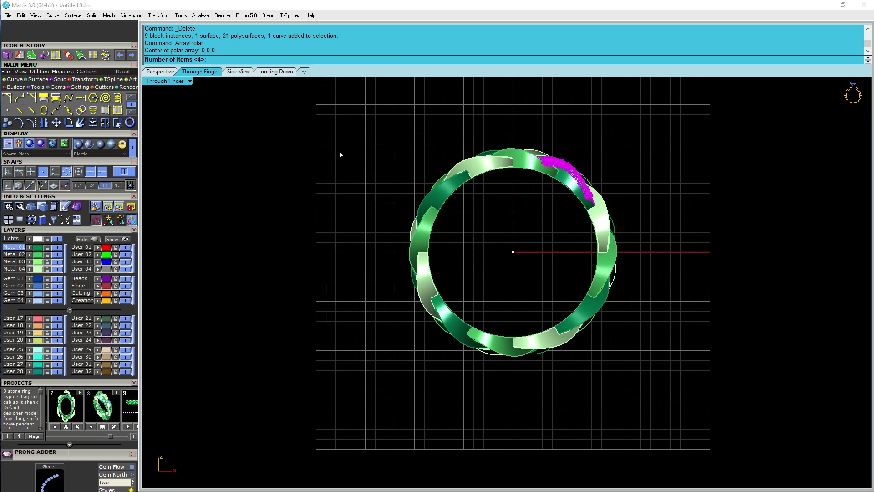
pyautogui.press('Return')
pyautogui.press('Return')
pyautogui.press('Return')
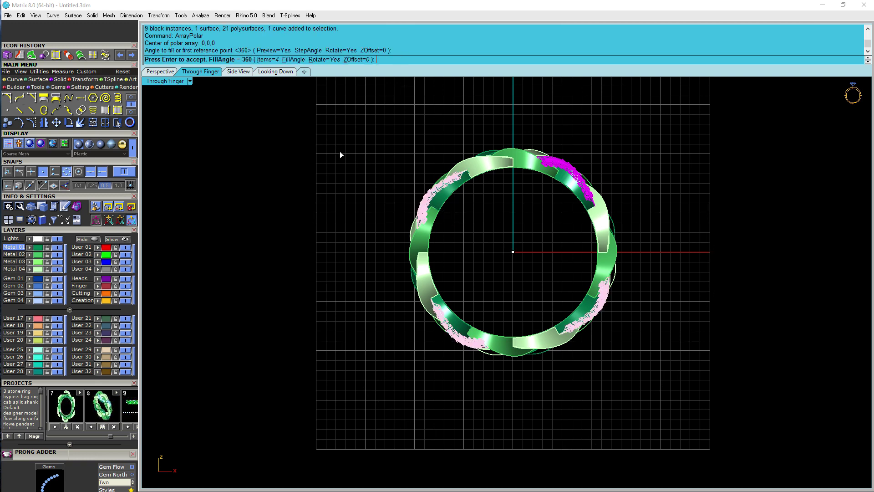
# Join all the strand pieces on the Metal 01 layer.
pyautogui.click(39, 248)
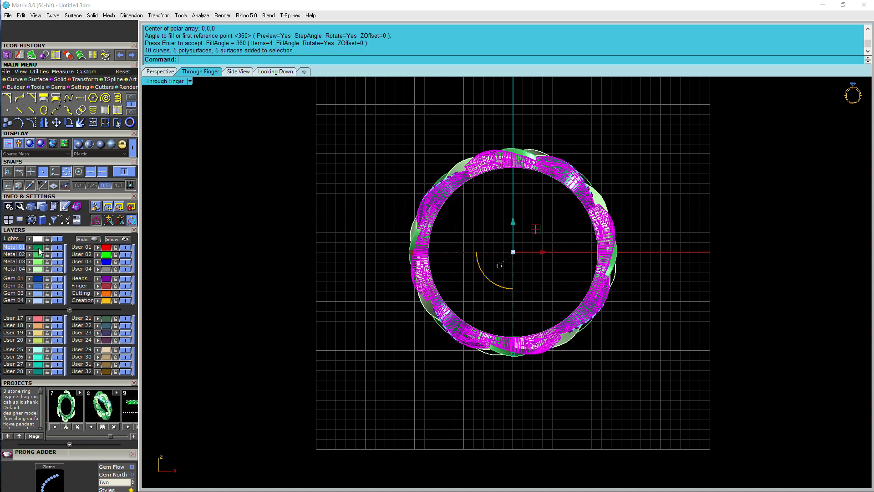
pyautogui.click(94, 123)
pyautogui.click(160, 71)
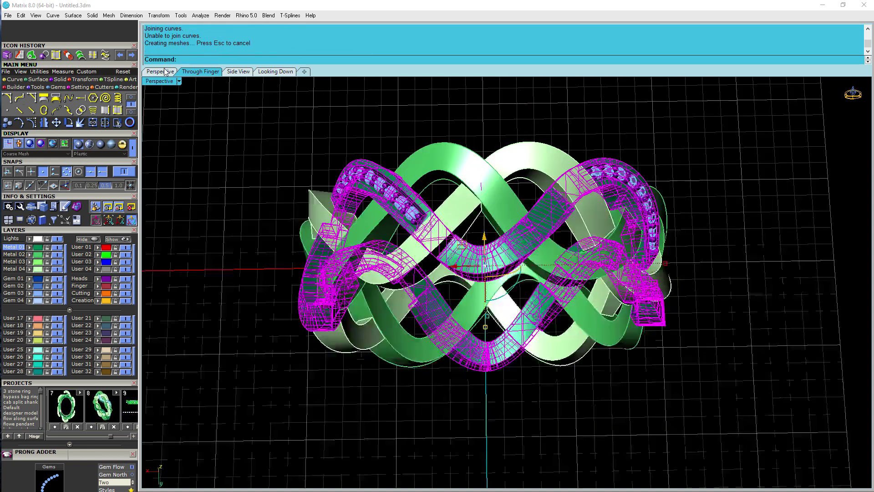
pyautogui.click(546, 106)
# Move all the prongs to the Metal 01 layer.
pyautogui.scroll(-6, 610, 205)
pyautogui.moveTo(610, 204); pyautogui.dragTo(170, 210, button='right')
pyautogui.click(54, 248)
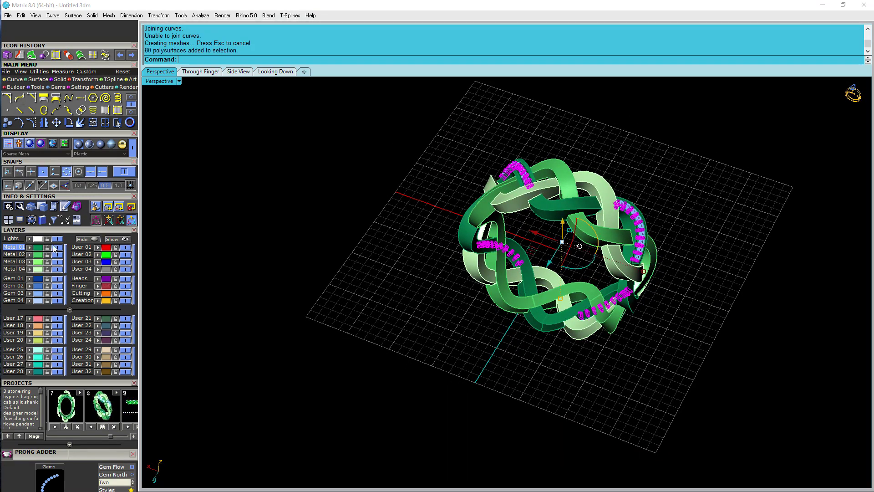
pyautogui.click(284, 329)
pyautogui.scroll(5, 658, 206)
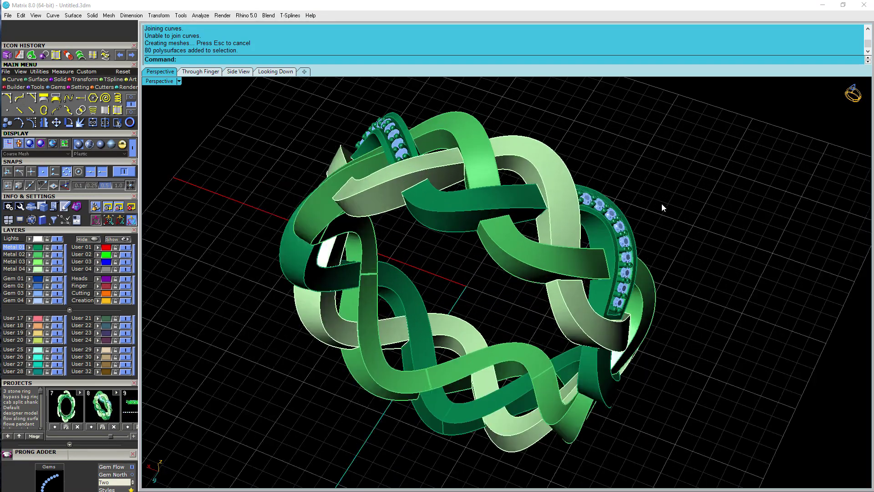
pyautogui.moveTo(654, 206); pyautogui.dragTo(656, 227, button='right')
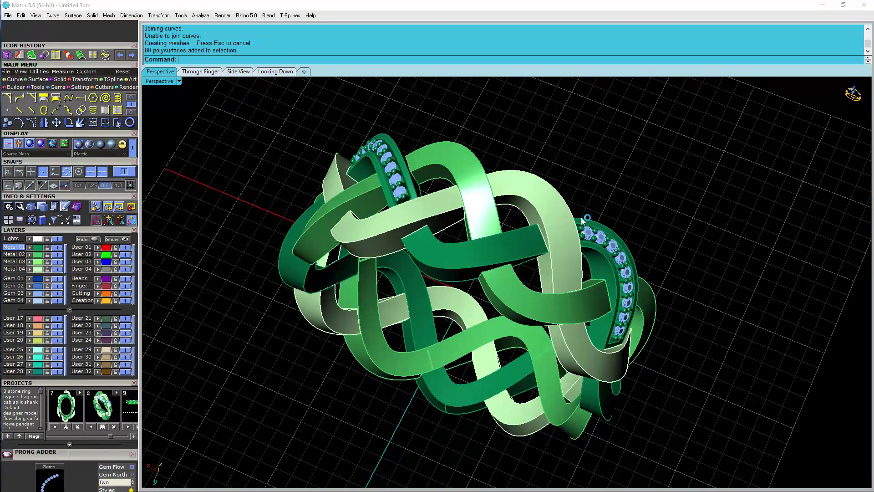
# Select all the objects on the Metal 01 to Metal 04 layers and switch the Perspective view to Rendered display.
pyautogui.click(373, 228)
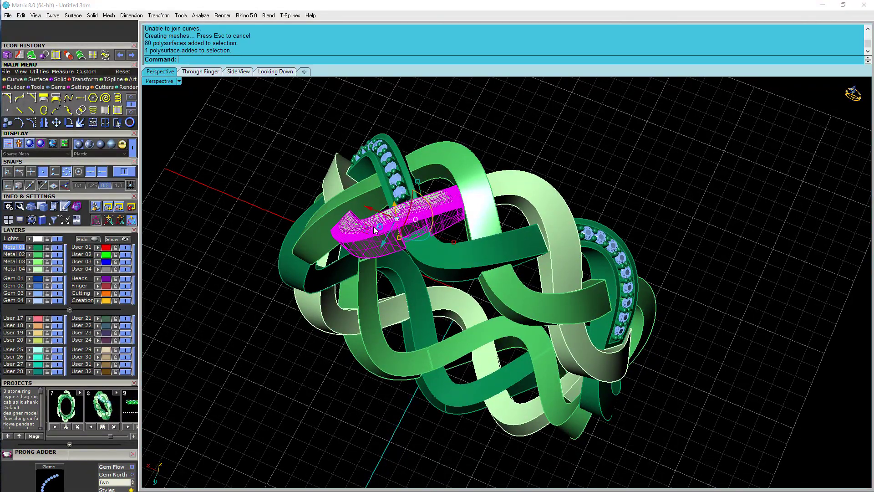
pyautogui.click(37, 248)
pyautogui.click(39, 255)
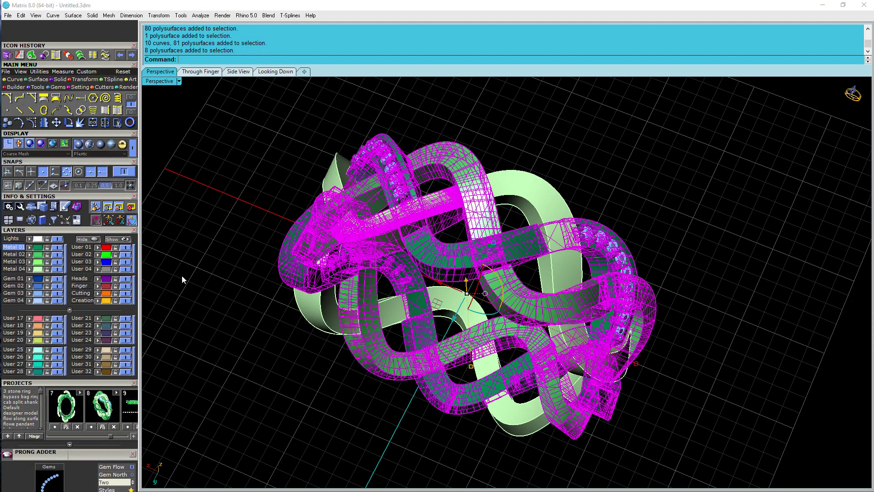
pyautogui.click(39, 263)
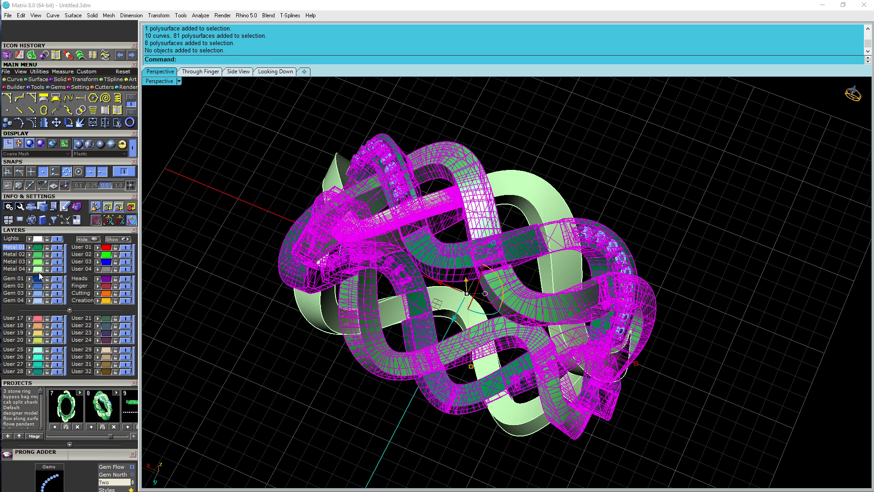
pyautogui.click(39, 269)
pyautogui.keyDown('shift'); pyautogui.moveTo(346, 268); pyautogui.dragTo(384, 264, button='right'); pyautogui.keyUp('shift')
pyautogui.click(122, 144)
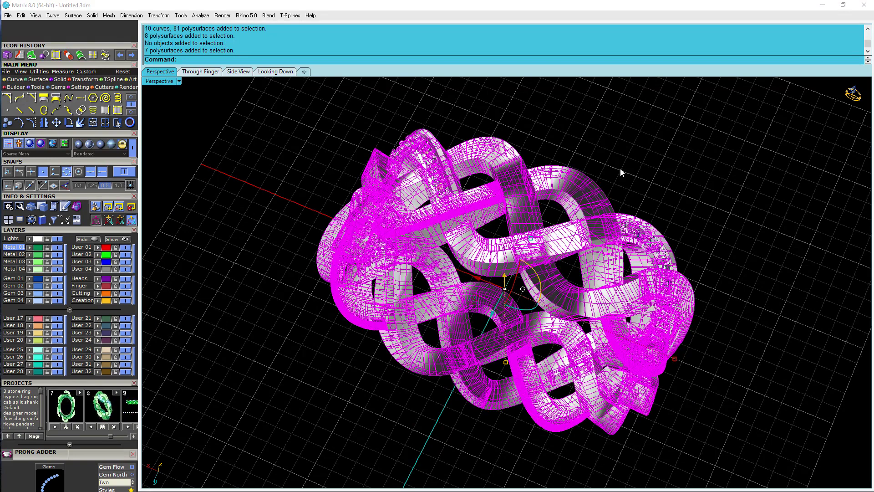